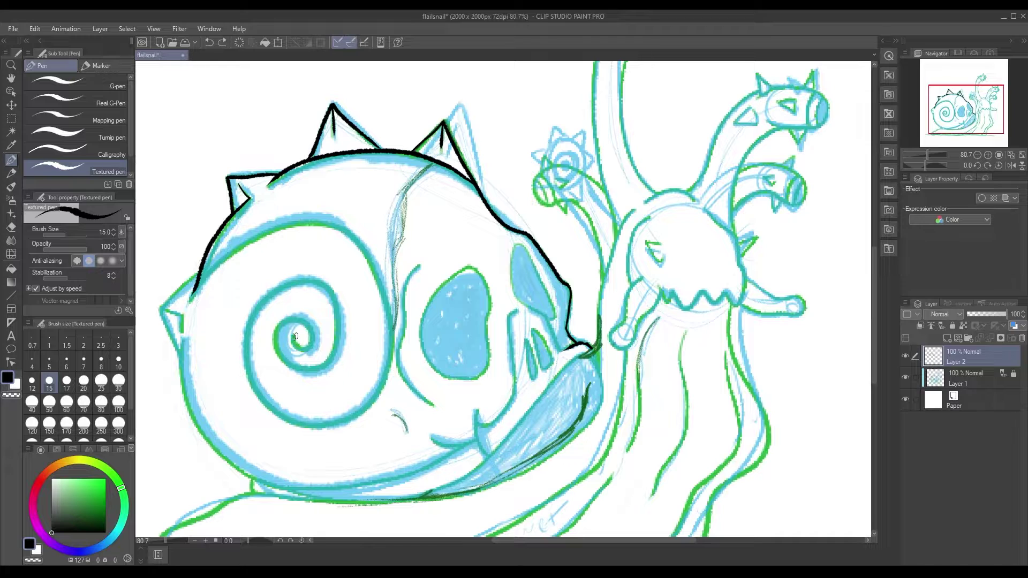
Ink the shell's spiral over the sketch, plus the skull's crack, cheek line and nostrils at brush size 10
{"action": "mouse_move", "coordinate": [293, 335]}
{"action": "left_mouse_down"}
{"action": "mouse_move", "coordinate": [321, 374]}
{"action": "mouse_move", "coordinate": [350, 236]}
{"action": "mouse_move", "coordinate": [196, 283]}
{"action": "left_mouse_up"}
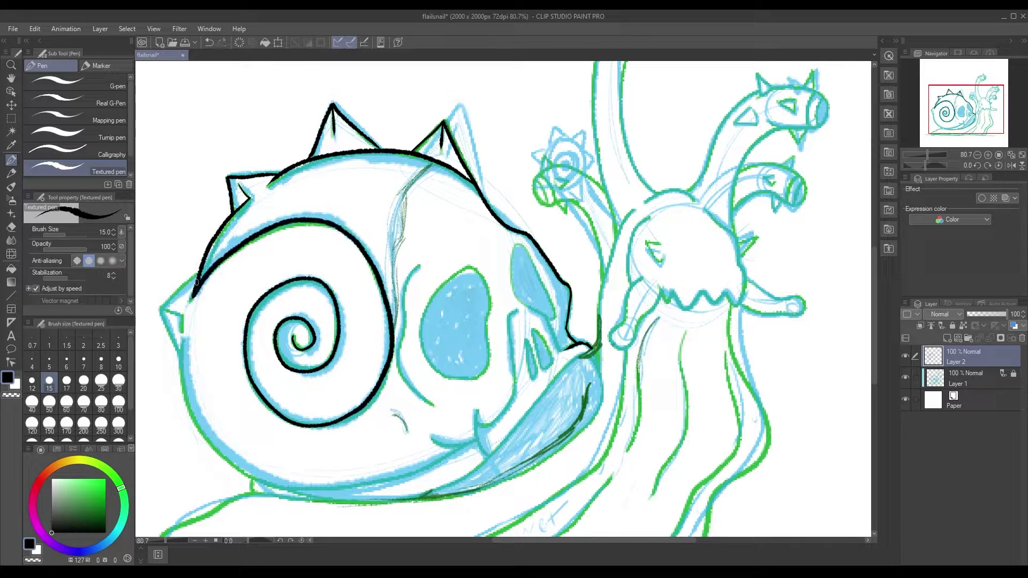
{"action": "left_click", "coordinate": [118, 363]}
{"action": "key", "text": "ctrl+z"}
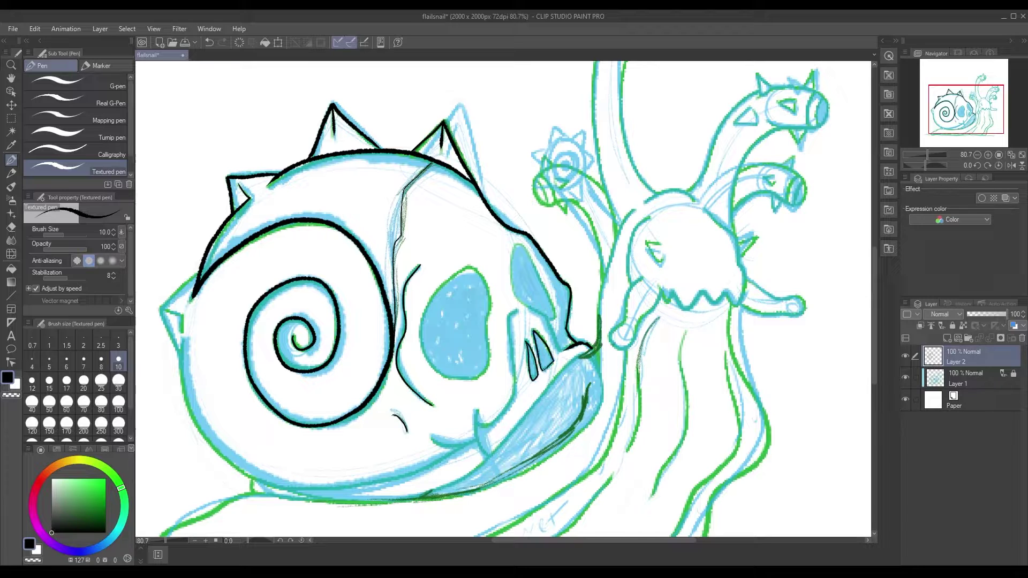
Ink the shell's rear spike and its lower outer edge with brush size 15
{"action": "left_click", "coordinate": [49, 382]}
{"action": "scroll", "coordinate": [157, 347], "scroll_direction": "up", "scroll_amount": 1}
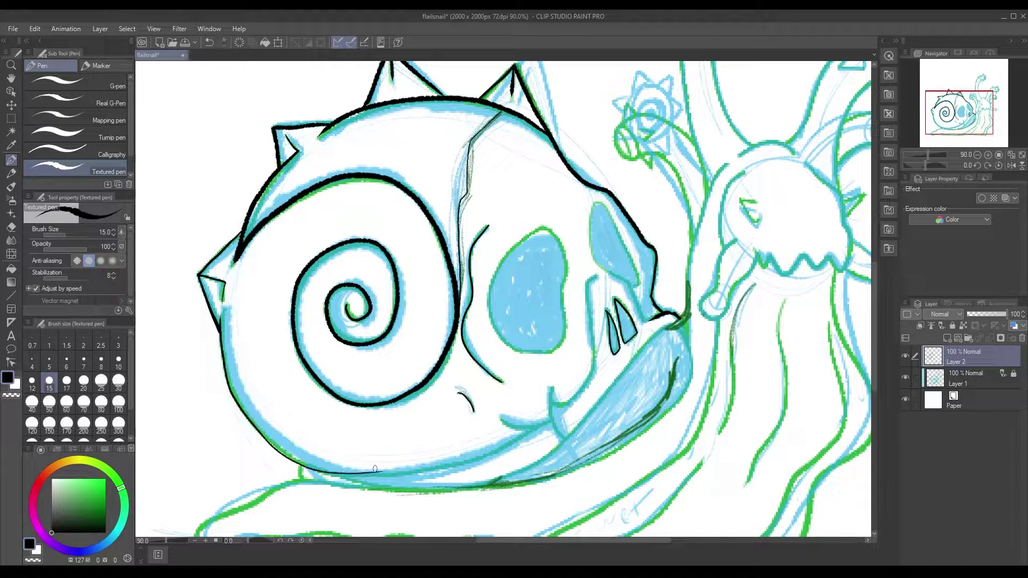
{"action": "key", "text": "ctrl+0"}
Lower the opacity of the sketch on Layer 1 to 80% and return to Layer 2
{"action": "left_click", "coordinate": [964, 378]}
{"action": "left_click_drag", "start_coordinate": [986, 314], "coordinate": [999, 314]}
{"action": "left_click", "coordinate": [964, 357]}
Ink the skull's smaller eye socket, the nose bridge, the hooked mouth corner and the upper jaw edge
{"action": "scroll", "coordinate": [620, 255], "scroll_direction": "up", "scroll_amount": 3}
{"action": "scroll", "coordinate": [619, 255], "scroll_direction": "up", "scroll_amount": 1}
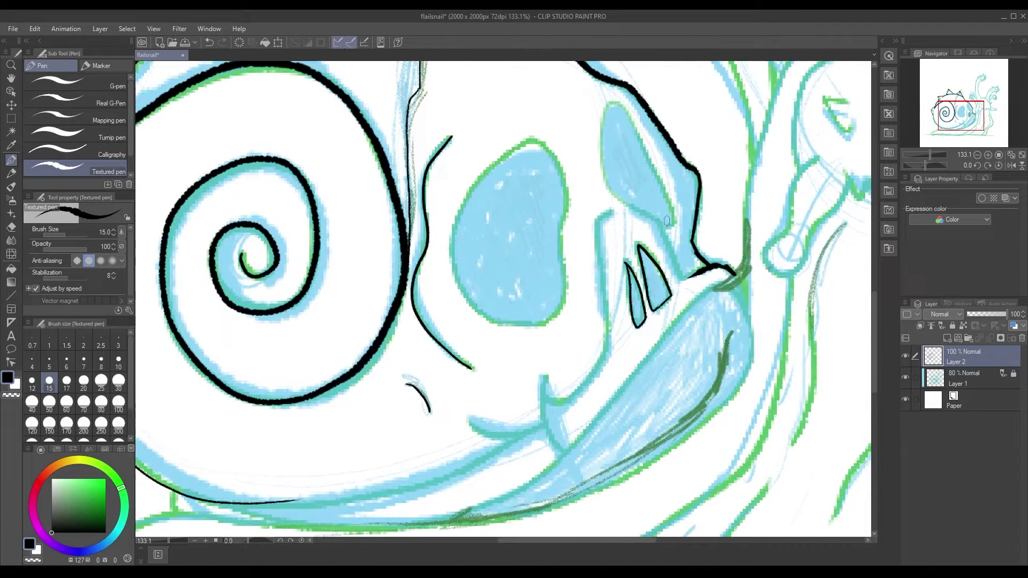
{"action": "mouse_move", "coordinate": [667, 222]}
{"action": "left_mouse_down"}
{"action": "mouse_move", "coordinate": [609, 186]}
{"action": "mouse_move", "coordinate": [691, 276]}
{"action": "left_mouse_up"}
{"action": "mouse_move", "coordinate": [614, 211]}
{"action": "left_mouse_down"}
{"action": "mouse_move", "coordinate": [541, 414]}
{"action": "mouse_move", "coordinate": [562, 449]}
{"action": "left_mouse_up"}
{"action": "left_click_drag", "start_coordinate": [543, 433], "coordinate": [470, 426]}
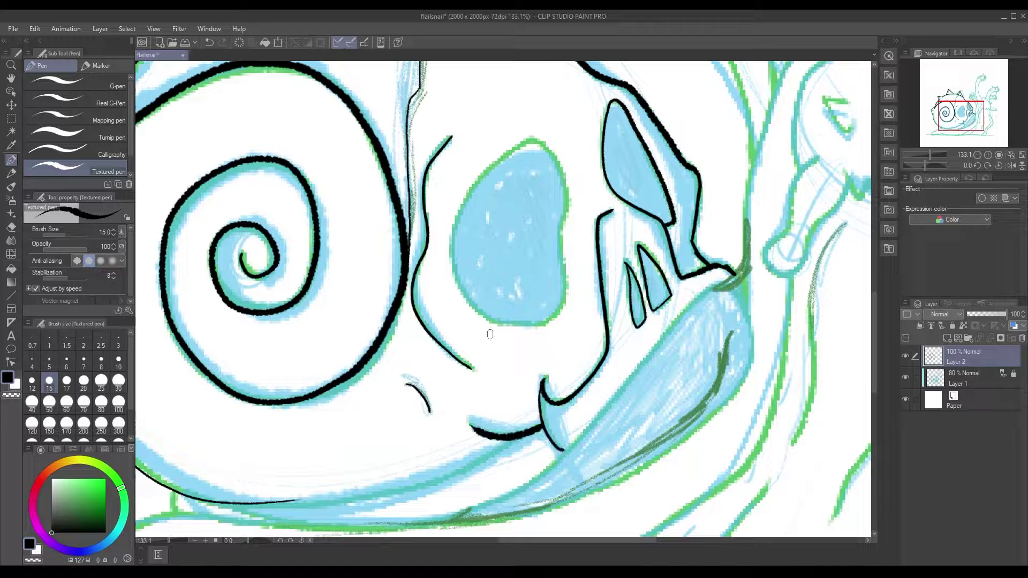
{"action": "left_click_drag", "start_coordinate": [714, 288], "coordinate": [563, 450]}
Ink the shell's bottom edge from the jaw to its rear end and the curved line above it
{"action": "left_click_drag", "start_coordinate": [563, 450], "coordinate": [562, 364]}
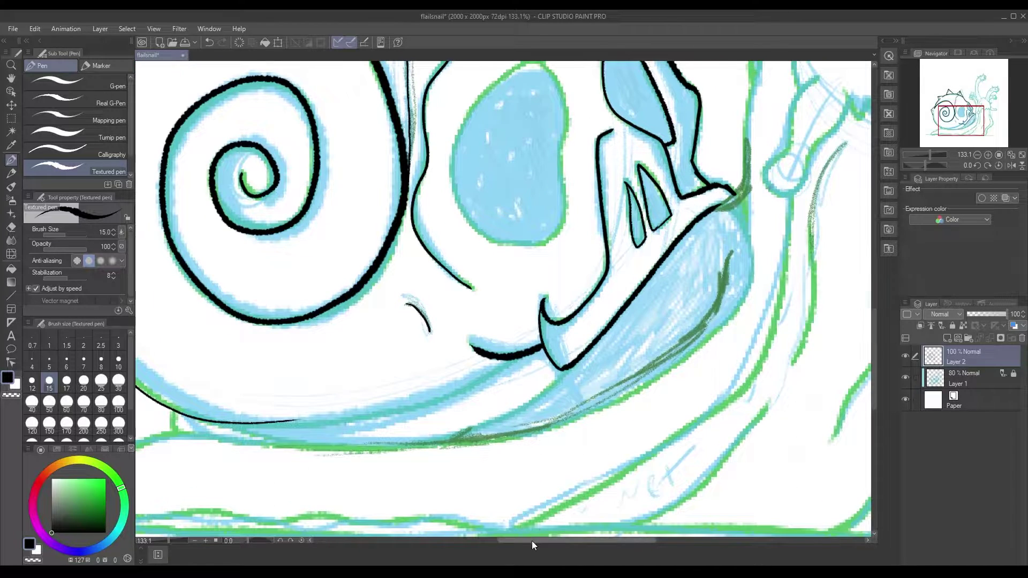
{"action": "left_click_drag", "start_coordinate": [531, 541], "coordinate": [454, 541]}
{"action": "mouse_move", "coordinate": [715, 368]}
{"action": "left_mouse_down"}
{"action": "mouse_move", "coordinate": [688, 378]}
{"action": "mouse_move", "coordinate": [700, 382]}
{"action": "mouse_move", "coordinate": [471, 444]}
{"action": "mouse_move", "coordinate": [329, 433]}
{"action": "left_mouse_up"}
{"action": "left_click_drag", "start_coordinate": [660, 359], "coordinate": [488, 411]}
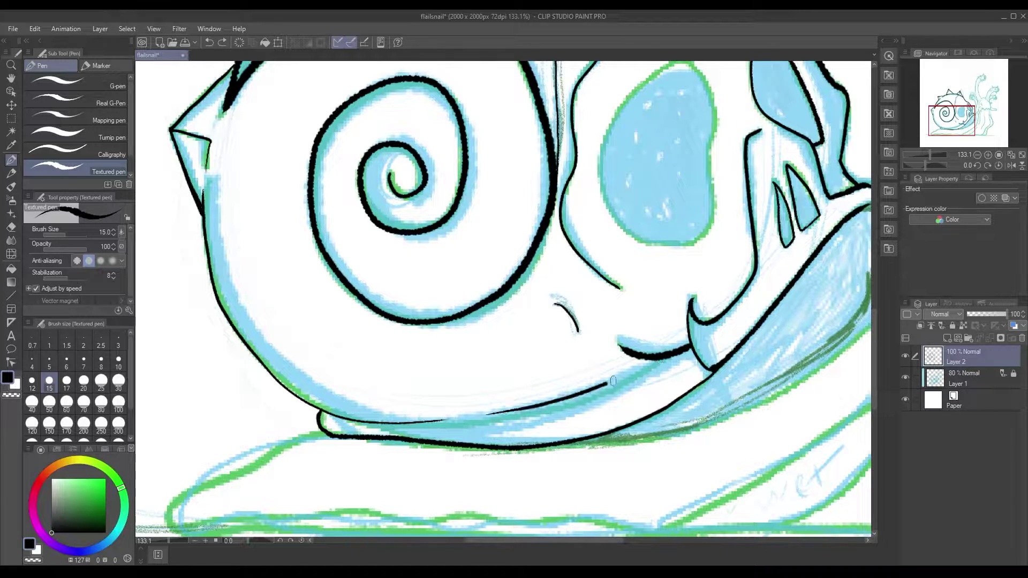
Thicken the outline along the shell's lower rear curve, below the rear spike
{"action": "scroll", "coordinate": [488, 411], "scroll_direction": "down", "scroll_amount": 5}
{"action": "scroll", "coordinate": [384, 461], "scroll_direction": "up", "scroll_amount": 6}
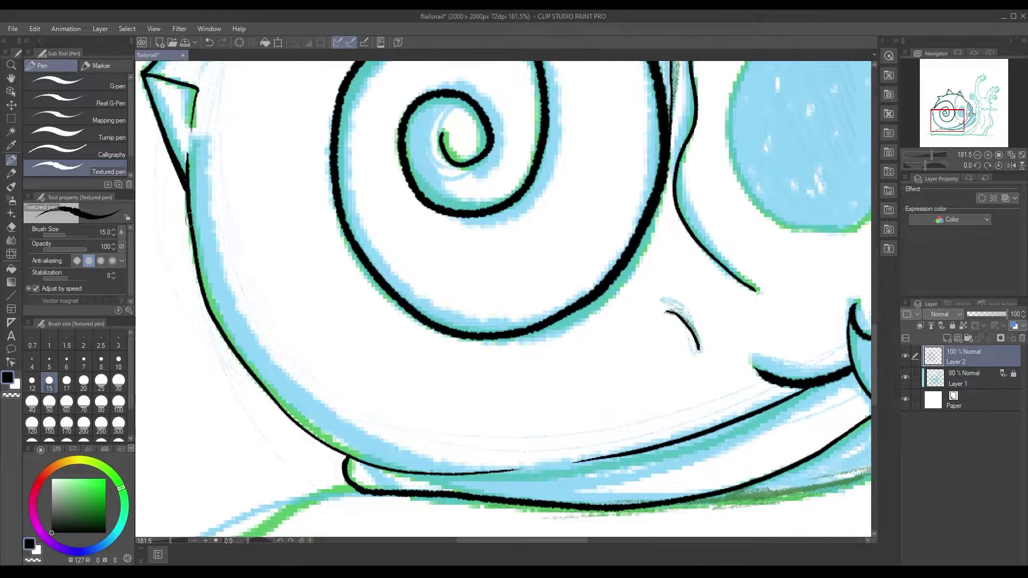
{"action": "mouse_move", "coordinate": [189, 217]}
{"action": "left_mouse_down"}
{"action": "mouse_move", "coordinate": [391, 470]}
{"action": "mouse_move", "coordinate": [433, 476]}
{"action": "left_mouse_up"}
{"action": "left_click_drag", "start_coordinate": [185, 193], "coordinate": [198, 284]}
Ink the outline of the skull's large eye socket
{"action": "scroll", "coordinate": [433, 244], "scroll_direction": "down", "scroll_amount": 6}
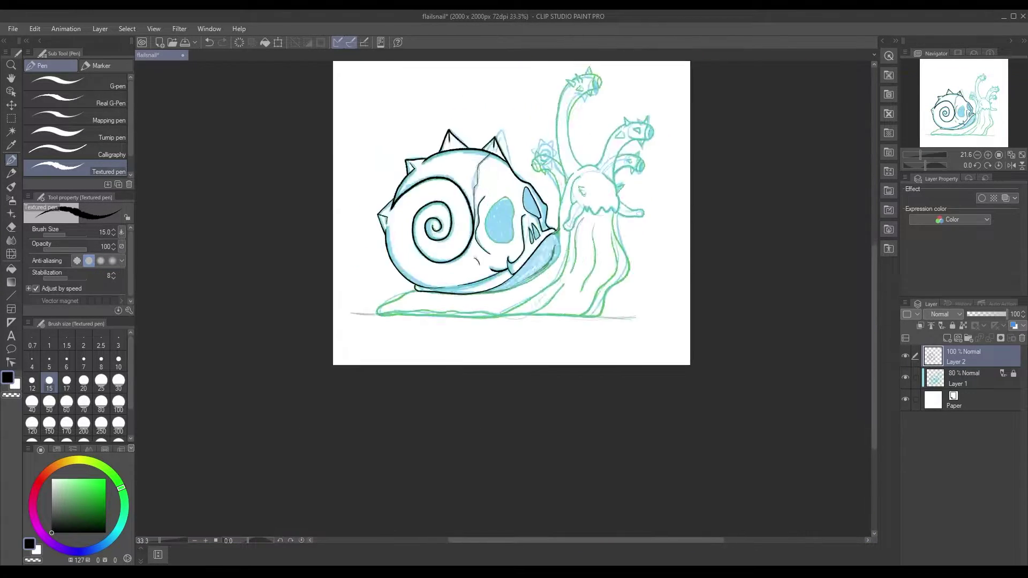
{"action": "scroll", "coordinate": [530, 193], "scroll_direction": "up", "scroll_amount": 6}
{"action": "mouse_move", "coordinate": [462, 184]}
{"action": "left_mouse_down"}
{"action": "mouse_move", "coordinate": [432, 339]}
{"action": "mouse_move", "coordinate": [461, 183]}
{"action": "left_mouse_up"}
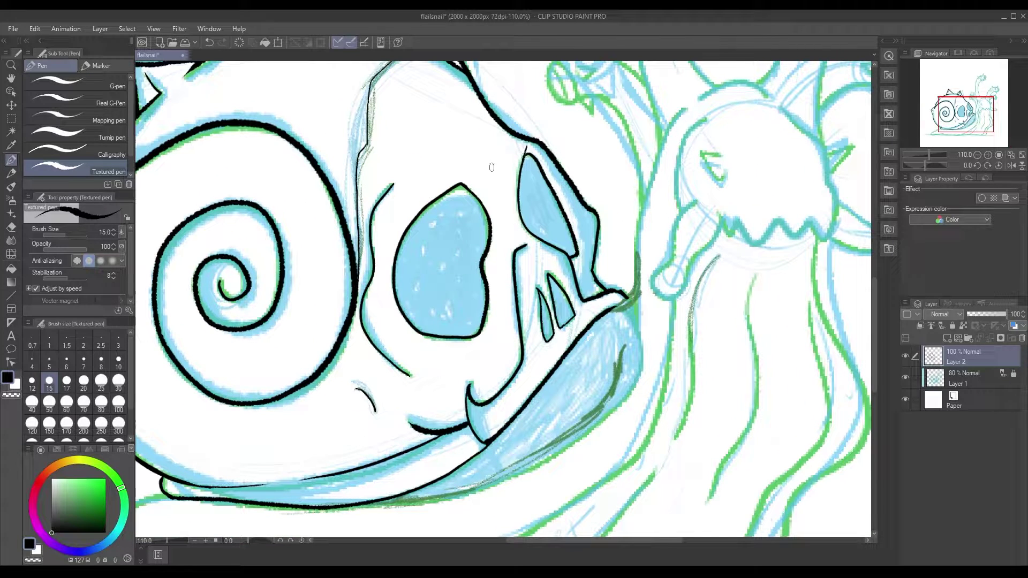
Try inking the tallest eyestalk's spikes with the Textured pen at brush size 10, and undo the last strokes
{"action": "scroll", "coordinate": [448, 189], "scroll_direction": "down", "scroll_amount": 6}
{"action": "scroll", "coordinate": [503, 299], "scroll_direction": "up", "scroll_amount": 6}
{"action": "left_click", "coordinate": [119, 361]}
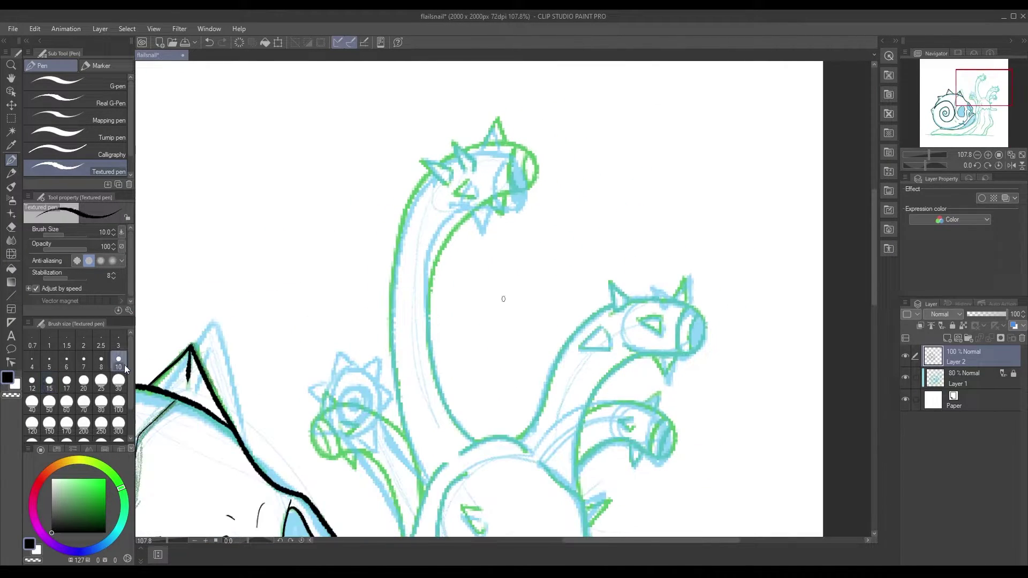
{"action": "left_click_drag", "start_coordinate": [446, 184], "coordinate": [453, 170]}
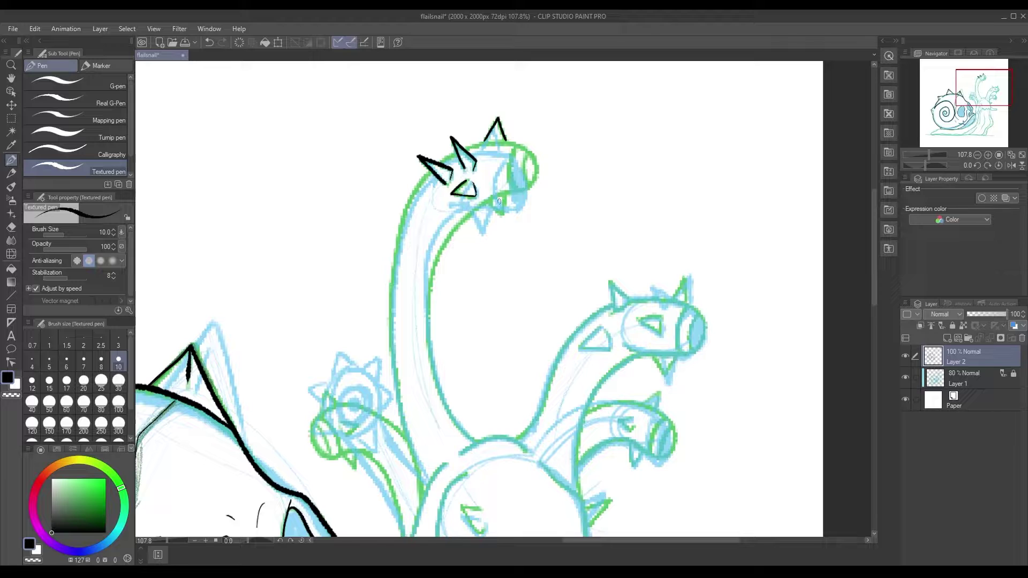
{"action": "key", "text": "ctrl+z"}
{"action": "key", "text": "ctrl+z"}
{"action": "key", "text": "ctrl+z"}
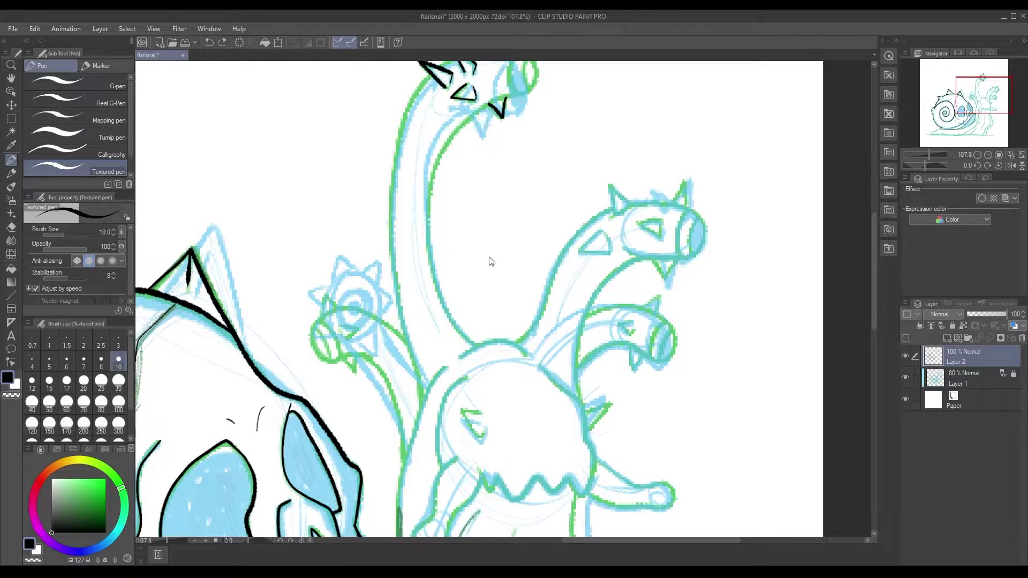
Ink the spikes on all the eyestalk heads with the Textured pen at brush size 5
{"action": "left_click", "coordinate": [49, 362]}
{"action": "left_click_drag", "start_coordinate": [484, 144], "coordinate": [505, 143]}
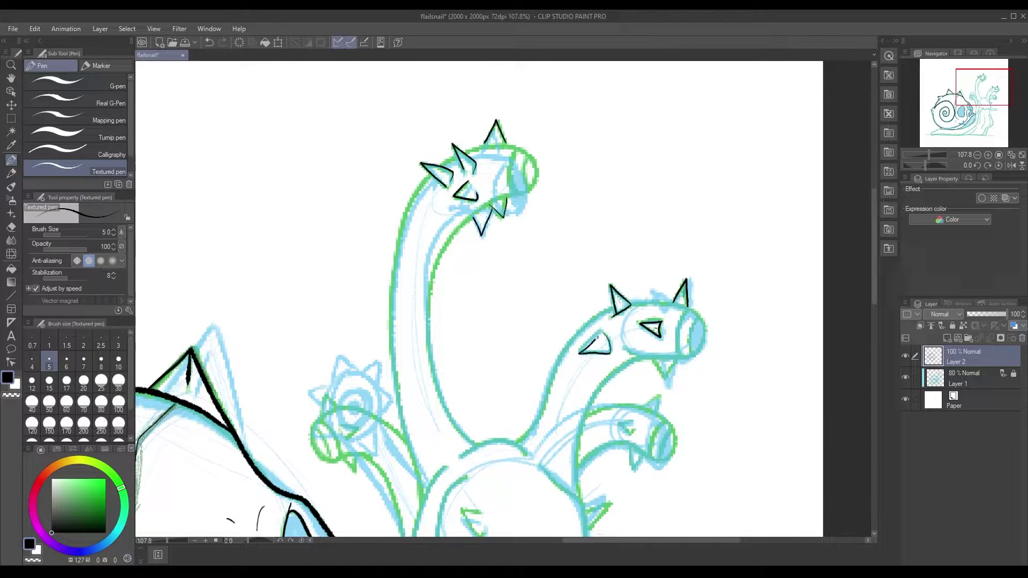
{"action": "scroll", "coordinate": [479, 299], "scroll_direction": "down", "scroll_amount": 3}
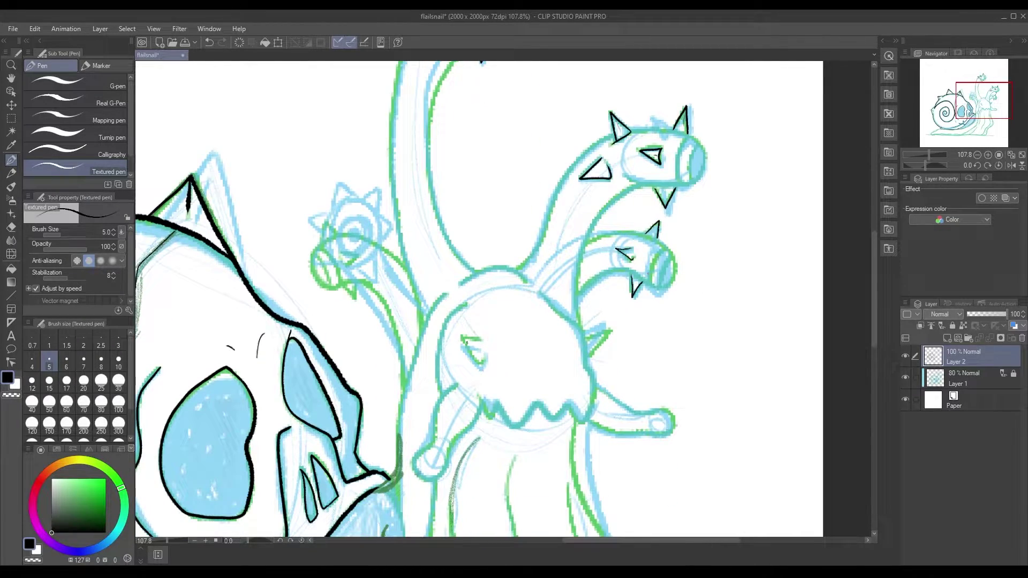
{"action": "scroll", "coordinate": [845, 240], "scroll_direction": "up", "scroll_amount": 1}
{"action": "scroll", "coordinate": [845, 240], "scroll_direction": "down", "scroll_amount": 3}
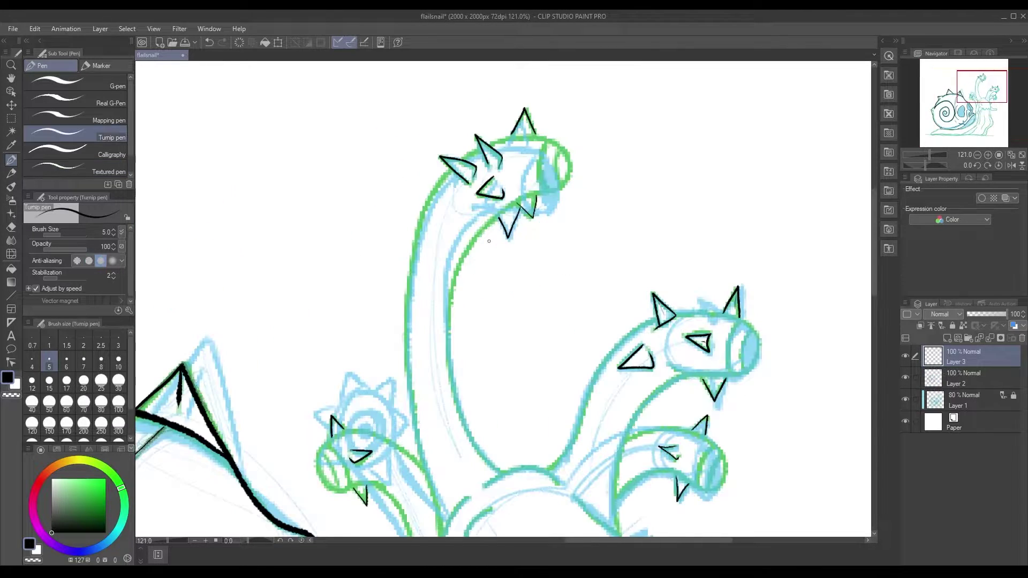
Ink the inner edge of the tallest eyestalk on a new layer with the Turnip pen at size 5, redoing failed strokes
{"action": "mouse_move", "coordinate": [536, 195]}
{"action": "left_mouse_down"}
{"action": "mouse_move", "coordinate": [448, 343]}
{"action": "mouse_move", "coordinate": [498, 473]}
{"action": "left_mouse_up"}
{"action": "key", "text": "ctrl+z"}
{"action": "key", "text": "ctrl+z"}
{"action": "key", "text": "ctrl+z"}
{"action": "mouse_move", "coordinate": [547, 193]}
{"action": "left_mouse_down"}
{"action": "mouse_move", "coordinate": [449, 308]}
{"action": "mouse_move", "coordinate": [498, 471]}
{"action": "mouse_move", "coordinate": [558, 475]}
{"action": "left_mouse_up"}
{"action": "scroll", "coordinate": [558, 474], "scroll_direction": "down", "scroll_amount": 3}
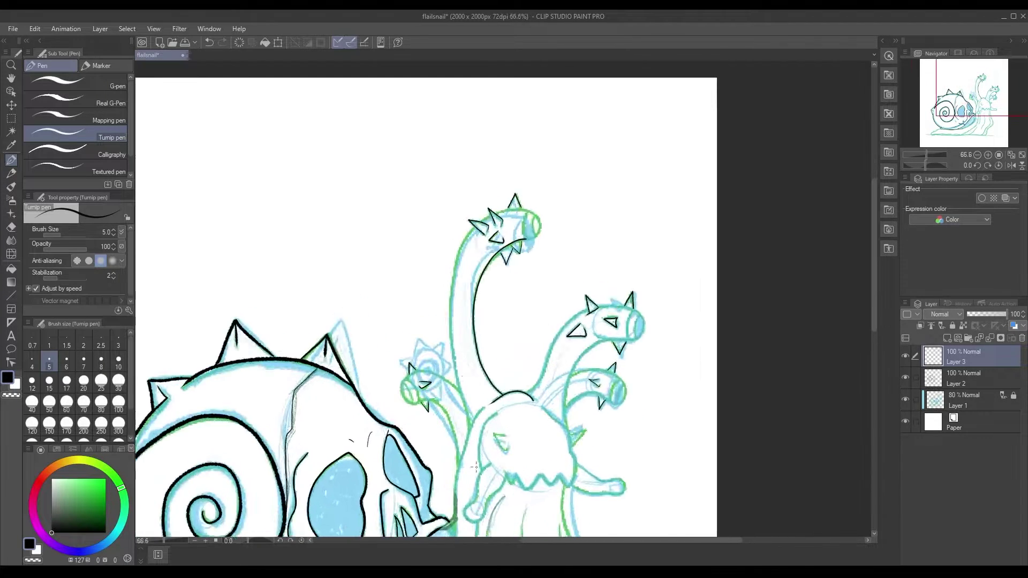
Ink the stalk nearest the shell and the front edge of the snail's body down to the skull's nose
{"action": "scroll", "coordinate": [558, 475], "scroll_direction": "up", "scroll_amount": 4}
{"action": "left_click_drag", "start_coordinate": [353, 292], "coordinate": [431, 436]}
{"action": "scroll", "coordinate": [504, 300], "scroll_direction": "down", "scroll_amount": 3}
{"action": "left_click_drag", "start_coordinate": [494, 133], "coordinate": [410, 397]}
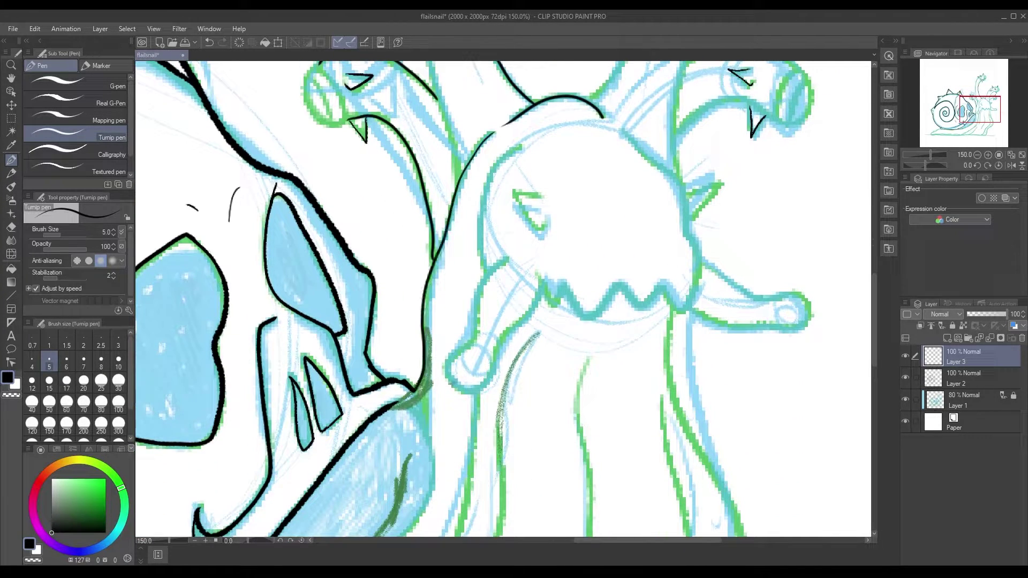
Ink the snail head's jagged lower edge and its two small arms, undoing a stray stroke
{"action": "scroll", "coordinate": [398, 418], "scroll_direction": "down", "scroll_amount": 2}
{"action": "mouse_move", "coordinate": [673, 91]}
{"action": "left_mouse_down"}
{"action": "mouse_move", "coordinate": [690, 228]}
{"action": "mouse_move", "coordinate": [534, 187]}
{"action": "mouse_move", "coordinate": [540, 248]}
{"action": "left_mouse_up"}
{"action": "mouse_move", "coordinate": [694, 220]}
{"action": "left_mouse_down"}
{"action": "mouse_move", "coordinate": [806, 216]}
{"action": "mouse_move", "coordinate": [694, 241]}
{"action": "mouse_move", "coordinate": [809, 228]}
{"action": "mouse_move", "coordinate": [694, 241]}
{"action": "left_mouse_up"}
{"action": "key", "text": "ctrl+z"}
Ink the edge beneath the skull's jaw and the long body fold running from the arm to the ground
{"action": "left_click_drag", "start_coordinate": [878, 298], "coordinate": [878, 336]}
{"action": "scroll", "coordinate": [270, 428], "scroll_direction": "left", "scroll_amount": 5}
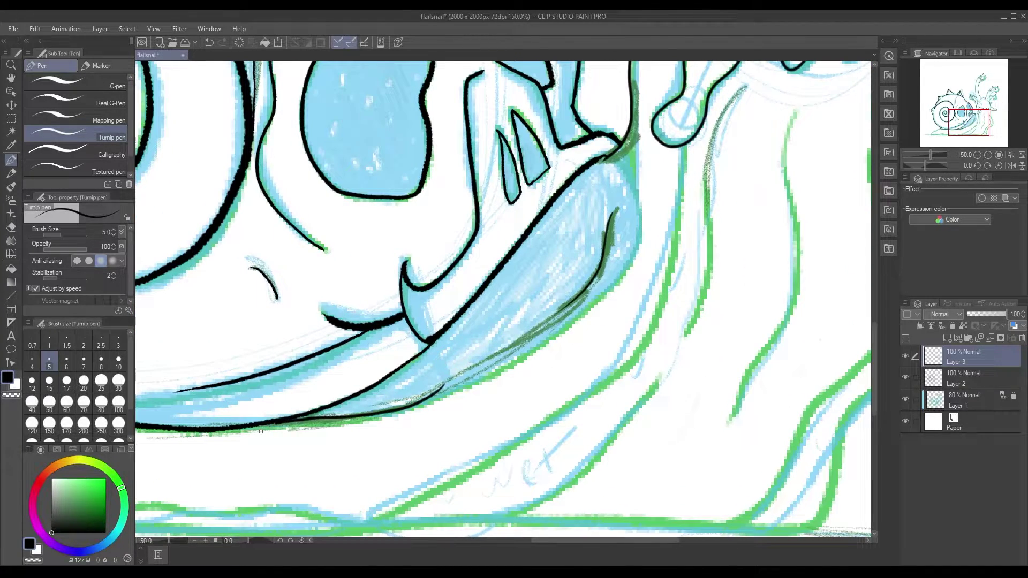
{"action": "scroll", "coordinate": [260, 432], "scroll_direction": "left", "scroll_amount": 5}
{"action": "left_click_drag", "start_coordinate": [407, 365], "coordinate": [241, 455]}
{"action": "scroll", "coordinate": [459, 544], "scroll_direction": "right", "scroll_amount": 5}
{"action": "mouse_move", "coordinate": [616, 123]}
{"action": "left_mouse_down"}
{"action": "mouse_move", "coordinate": [617, 151]}
{"action": "mouse_move", "coordinate": [316, 466]}
{"action": "left_mouse_up"}
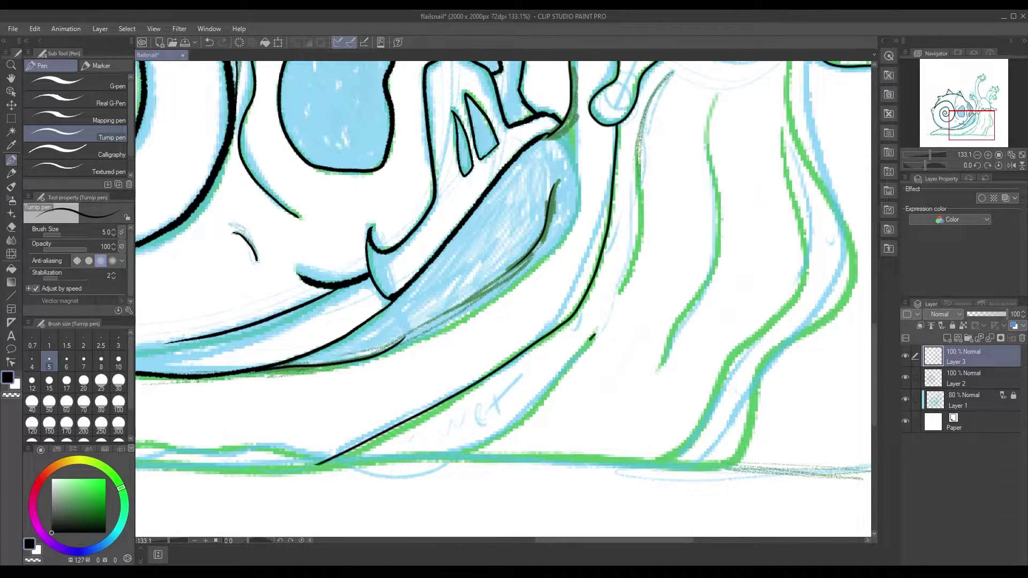
Ink the snail's tail and the wavy hem of its foot below the shell
{"action": "scroll", "coordinate": [503, 300], "scroll_direction": "left", "scroll_amount": 5}
{"action": "scroll", "coordinate": [504, 300], "scroll_direction": "left", "scroll_amount": 5}
{"action": "scroll", "coordinate": [503, 300], "scroll_direction": "up", "scroll_amount": 2}
{"action": "left_click_drag", "start_coordinate": [412, 447], "coordinate": [365, 465]}
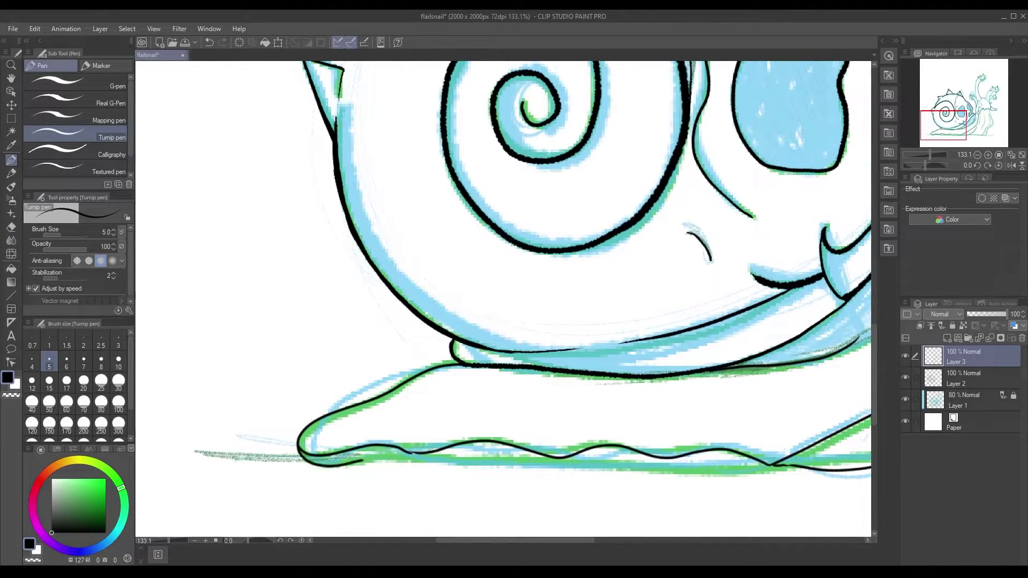
Ink both side edges of the snail's head, its face spike and the spike sticking out beside it
{"action": "scroll", "coordinate": [419, 236], "scroll_direction": "right", "scroll_amount": 10}
{"action": "scroll", "coordinate": [420, 236], "scroll_direction": "up", "scroll_amount": 1}
{"action": "left_click_drag", "start_coordinate": [454, 165], "coordinate": [414, 316]}
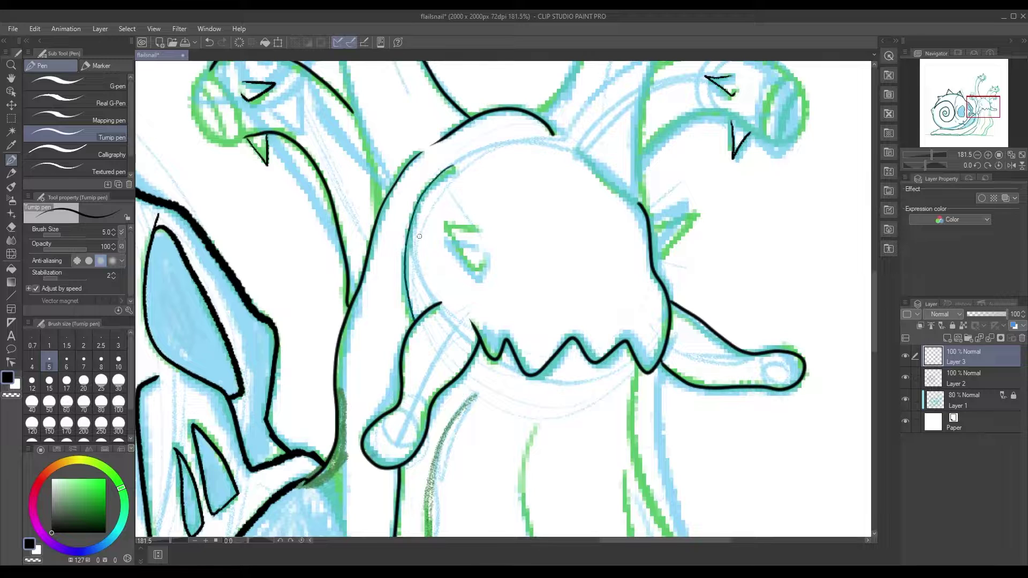
{"action": "key", "text": "ctrl+z"}
{"action": "left_click_drag", "start_coordinate": [480, 232], "coordinate": [482, 268]}
{"action": "left_click_drag", "start_coordinate": [651, 229], "coordinate": [694, 224]}
{"action": "left_click_drag", "start_coordinate": [581, 152], "coordinate": [640, 204]}
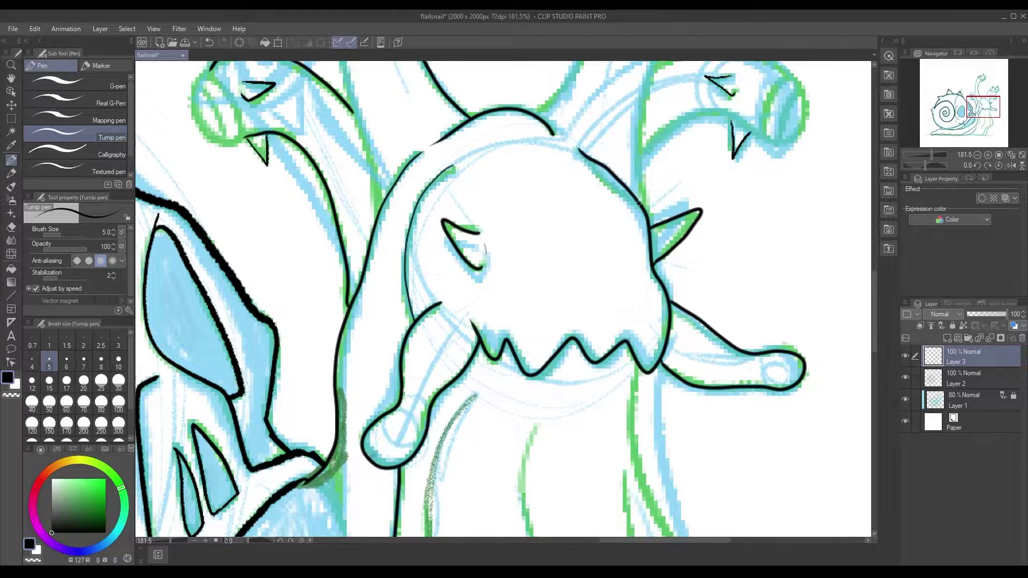
Ink the snail's far body edges and the flowing folds of its neck down to the ground line
{"action": "scroll", "coordinate": [503, 300], "scroll_direction": "down", "scroll_amount": 3}
{"action": "left_click_drag", "start_coordinate": [549, 225], "coordinate": [423, 494]}
{"action": "left_click_drag", "start_coordinate": [562, 354], "coordinate": [456, 496]}
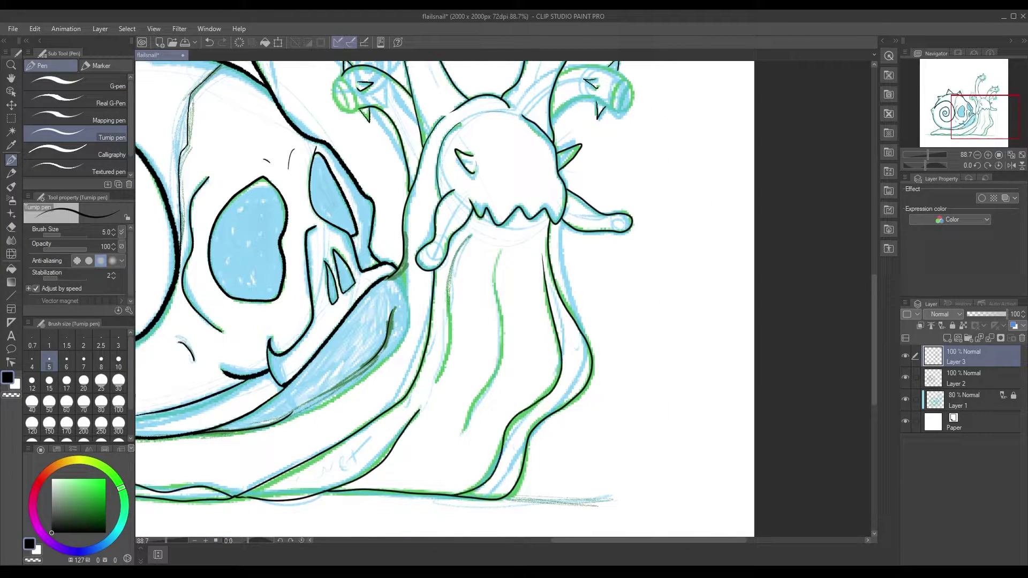
Ink the lower right eyestalk's contour and its rounded snout end
{"action": "left_click_drag", "start_coordinate": [877, 282], "coordinate": [876, 256]}
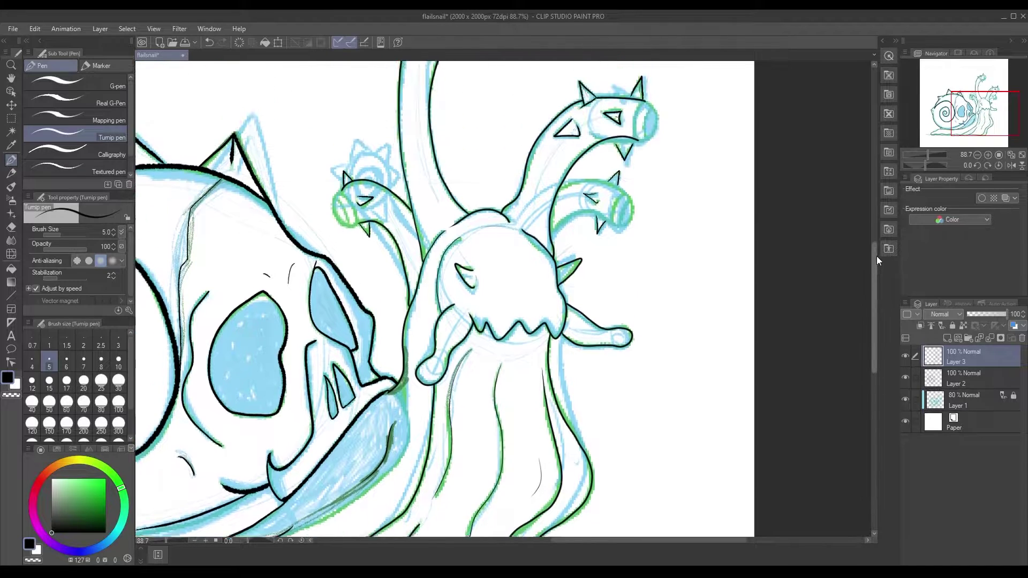
{"action": "scroll", "coordinate": [633, 246], "scroll_direction": "up", "scroll_amount": 3}
{"action": "mouse_move", "coordinate": [647, 297]}
{"action": "left_mouse_down"}
{"action": "mouse_move", "coordinate": [623, 267]}
{"action": "mouse_move", "coordinate": [631, 311]}
{"action": "left_mouse_up"}
{"action": "left_click_drag", "start_coordinate": [508, 252], "coordinate": [622, 263]}
Erase the rounded snout end of the lower right eyestalk with the Hard eraser and return to the Turnip pen
{"action": "left_click", "coordinate": [11, 227]}
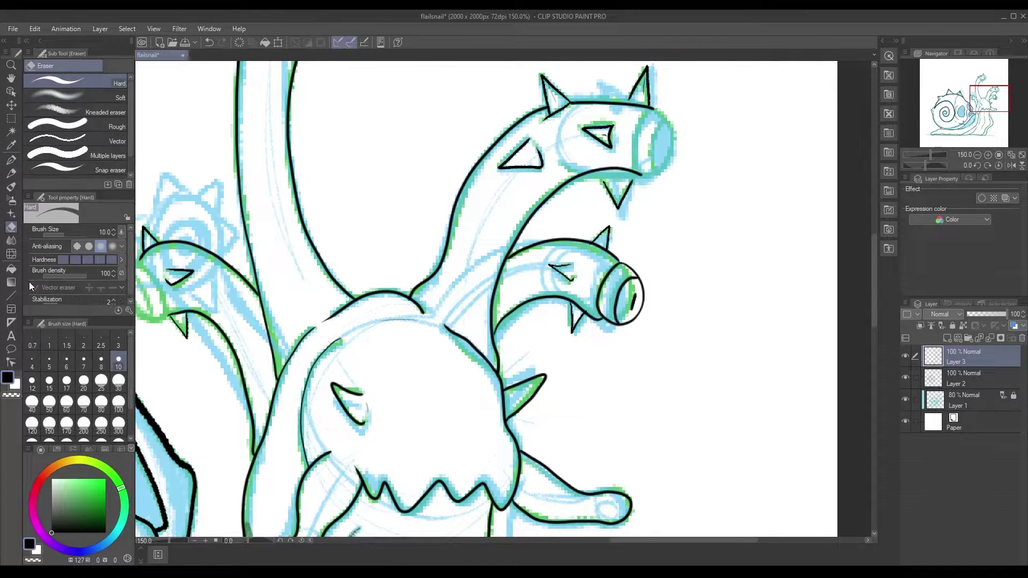
{"action": "mouse_move", "coordinate": [599, 305]}
{"action": "left_mouse_down"}
{"action": "mouse_move", "coordinate": [626, 265]}
{"action": "mouse_move", "coordinate": [621, 318]}
{"action": "left_mouse_up"}
{"action": "left_click", "coordinate": [12, 160]}
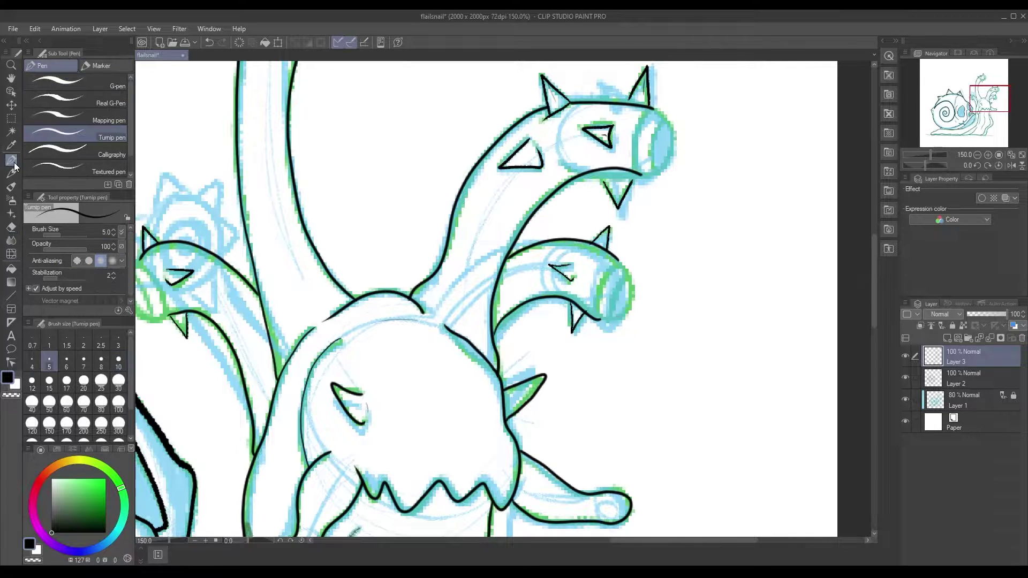
{"action": "key", "text": "ctrl+z"}
Redraw the lower right eyestalk's snout end with an inner ring and a small highlight mark
{"action": "left_click_drag", "start_coordinate": [620, 261], "coordinate": [606, 325]}
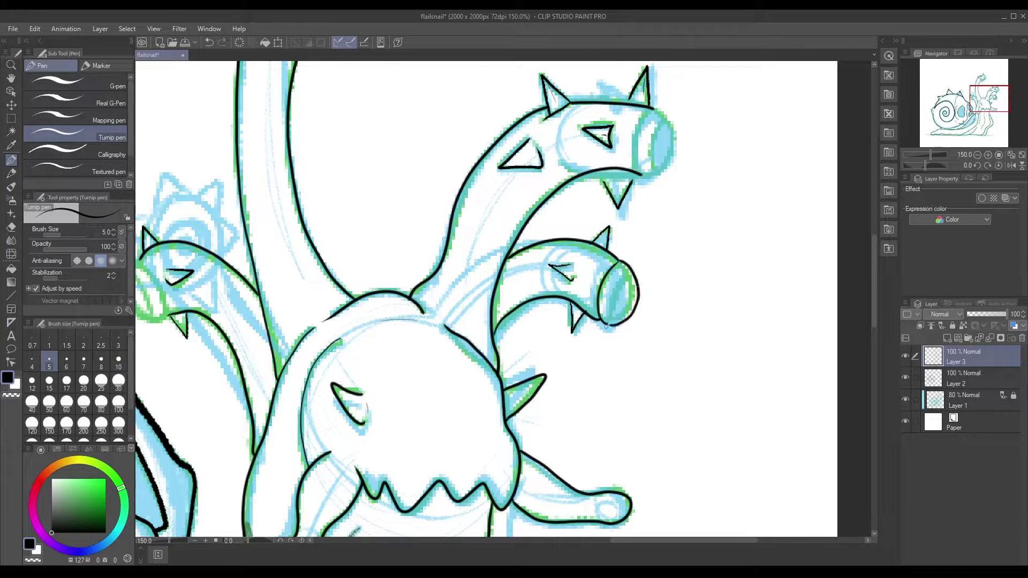
{"action": "scroll", "coordinate": [620, 343], "scroll_direction": "up", "scroll_amount": 5}
{"action": "left_click_drag", "start_coordinate": [637, 216], "coordinate": [632, 250]}
Clean up the spike lines overlapping the lower right eyestalk on Layer 2 with the Hard eraser
{"action": "key", "text": "period"}
{"action": "key", "text": "alt+bracketleft"}
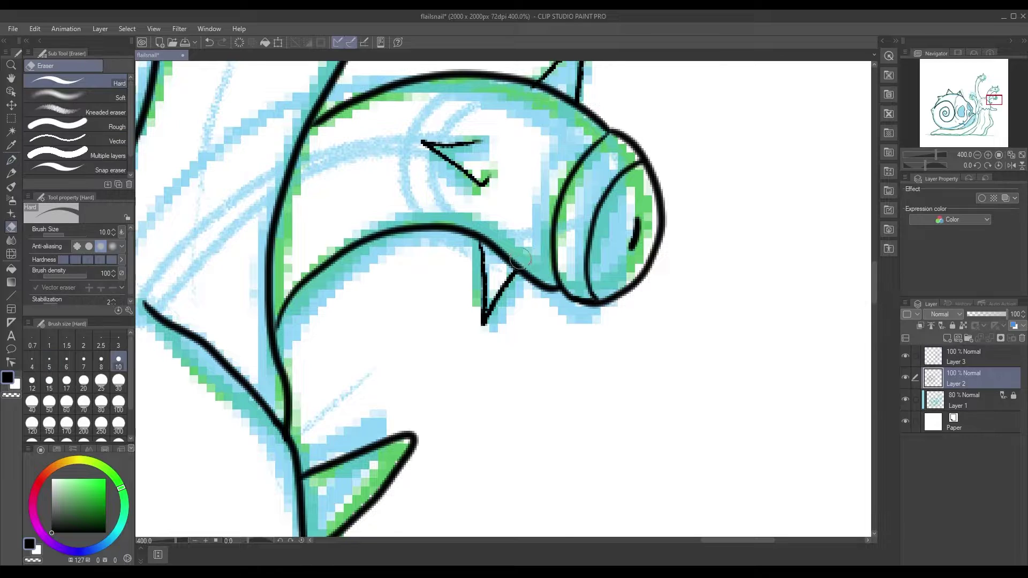
{"action": "scroll", "coordinate": [379, 535], "scroll_direction": "down", "scroll_amount": 3}
Add a small extra spike on top of the upper right eyestalk's head with the Textured pen
{"action": "key", "text": "period"}
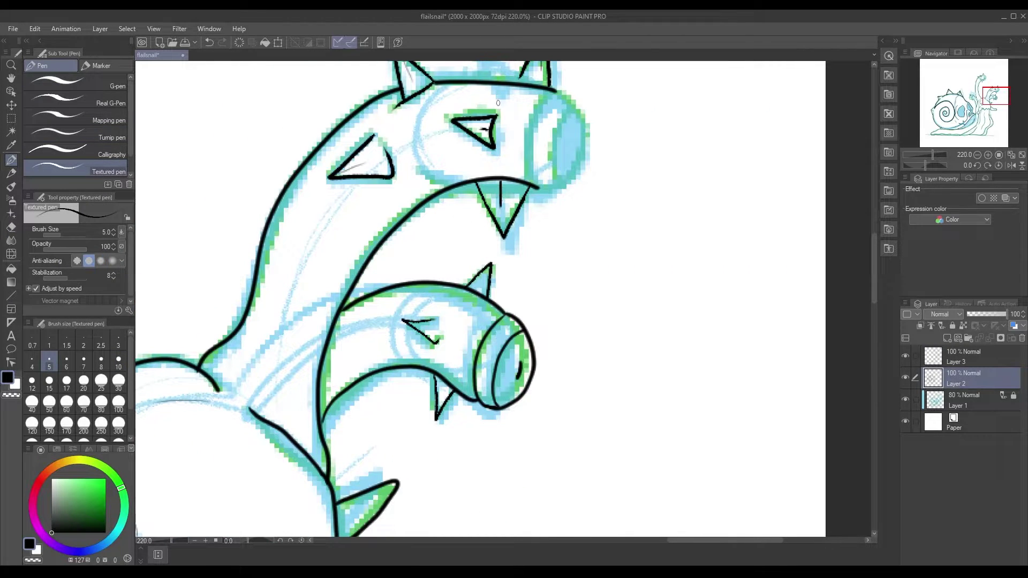
{"action": "scroll", "coordinate": [498, 103], "scroll_direction": "up", "scroll_amount": 3}
{"action": "left_click_drag", "start_coordinate": [488, 164], "coordinate": [515, 162]}
{"action": "key", "text": "ctrl+z"}
{"action": "key", "text": "ctrl+y"}
{"action": "key", "text": "ctrl+z"}
{"action": "key", "text": "ctrl+y"}
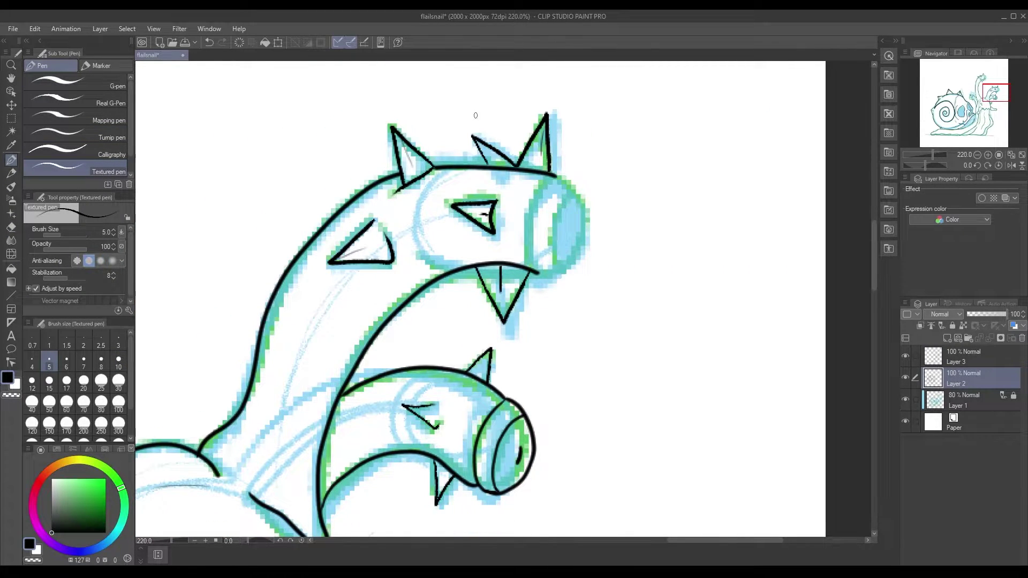
Ink the upper right eyestalk's snout end with its inner ring and highlight mark using the Turnip pen
{"action": "key", "text": "comma"}
{"action": "key", "text": "comma"}
{"action": "left_click_drag", "start_coordinate": [555, 176], "coordinate": [537, 271]}
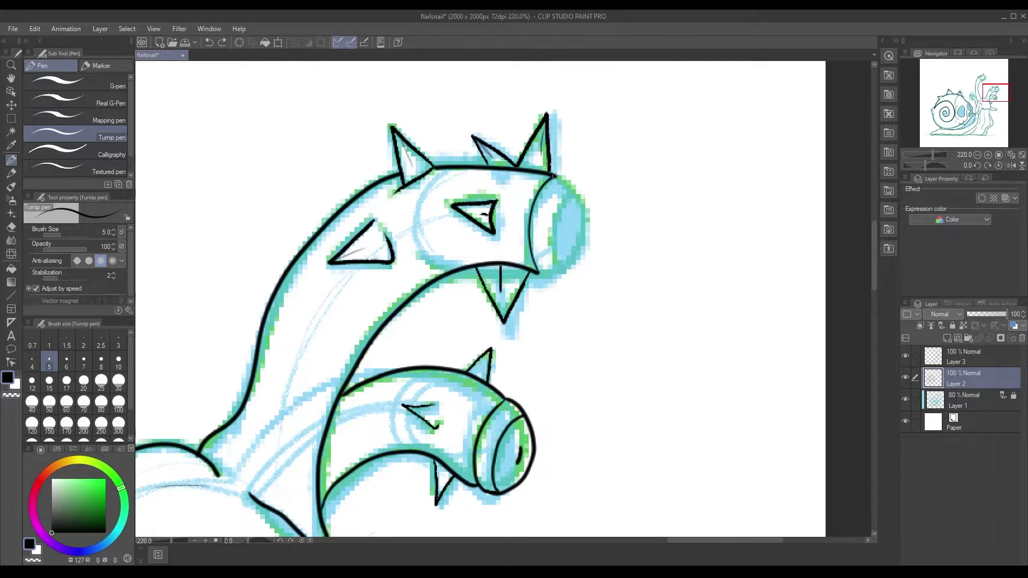
{"action": "mouse_move", "coordinate": [564, 177]}
{"action": "left_mouse_down"}
{"action": "mouse_move", "coordinate": [546, 275]}
{"action": "mouse_move", "coordinate": [557, 270]}
{"action": "left_mouse_up"}
{"action": "left_click_drag", "start_coordinate": [578, 219], "coordinate": [577, 235]}
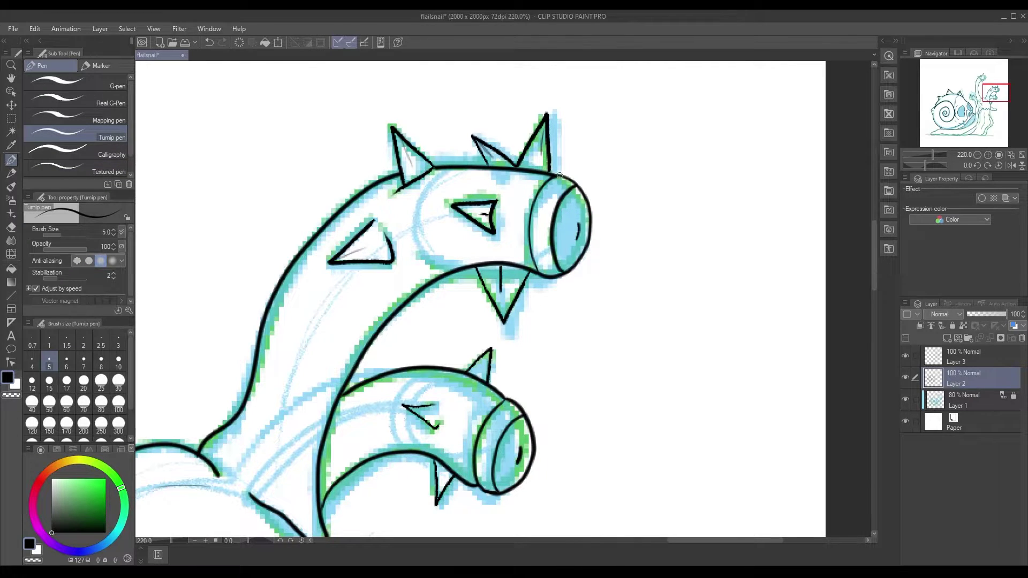
Ink the tallest eyestalk's snout end and add crease lines to its spikes with the Textured pen
{"action": "scroll", "coordinate": [375, 343], "scroll_direction": "down", "scroll_amount": 5}
{"action": "scroll", "coordinate": [331, 352], "scroll_direction": "up", "scroll_amount": 6}
{"action": "mouse_move", "coordinate": [387, 256]}
{"action": "left_mouse_down"}
{"action": "mouse_move", "coordinate": [404, 326]}
{"action": "mouse_move", "coordinate": [390, 300]}
{"action": "left_mouse_up"}
{"action": "scroll", "coordinate": [514, 300], "scroll_direction": "up", "scroll_amount": 5}
{"action": "left_click_drag", "start_coordinate": [676, 157], "coordinate": [674, 227]}
{"action": "left_click_drag", "start_coordinate": [678, 156], "coordinate": [694, 231]}
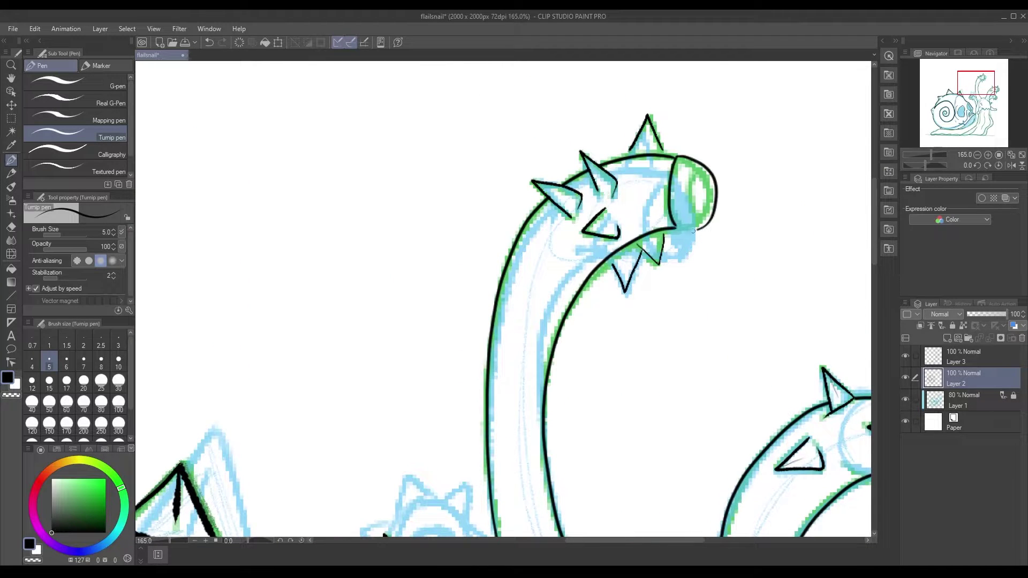
{"action": "left_click", "coordinate": [64, 167]}
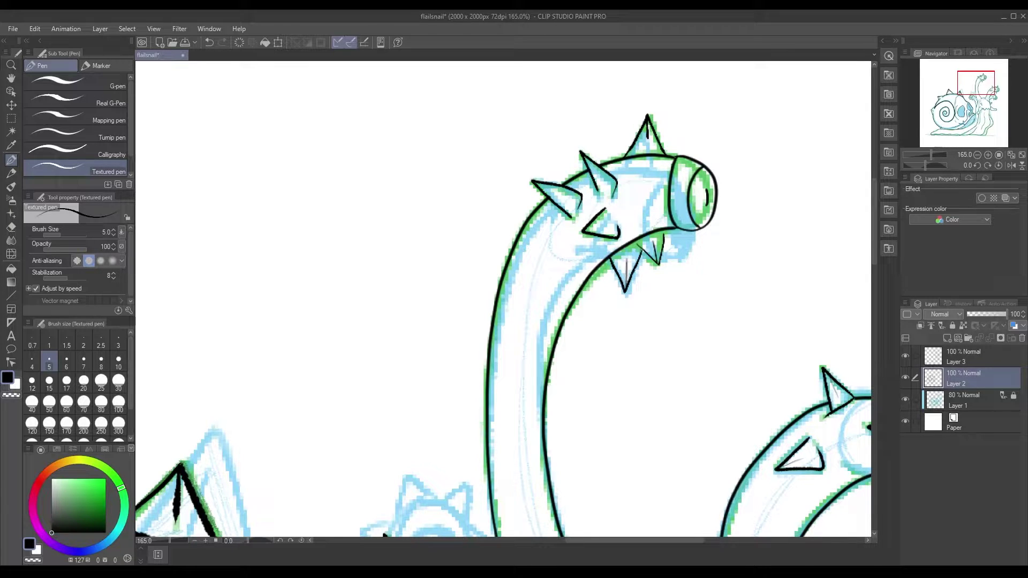
Hide the Layer 1 sketch and thicken the shell's left outline on Layer 2 with the Textured pen at size 10
{"action": "scroll", "coordinate": [534, 233], "scroll_direction": "up", "scroll_amount": 4}
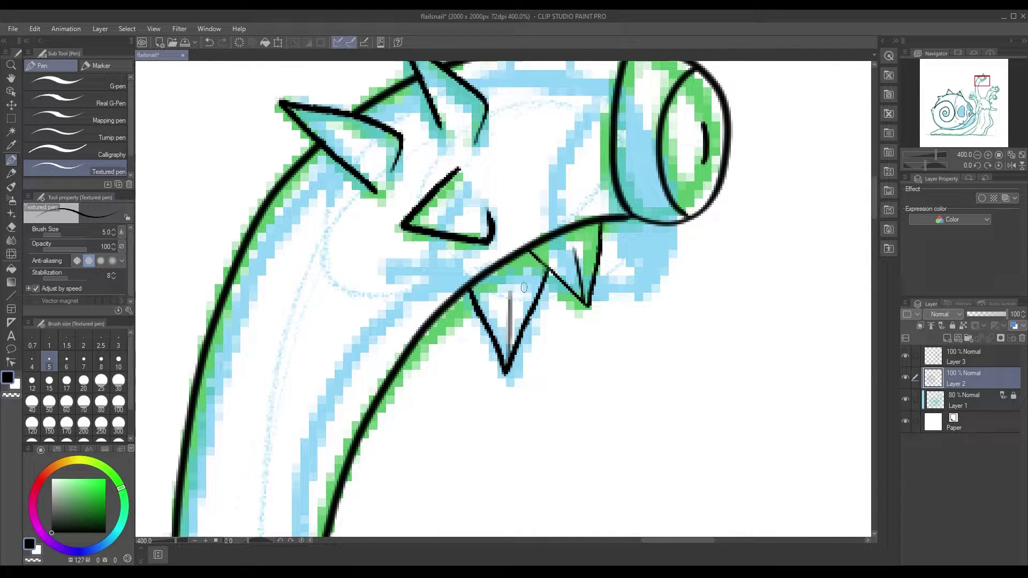
{"action": "scroll", "coordinate": [400, 227], "scroll_direction": "down", "scroll_amount": 6}
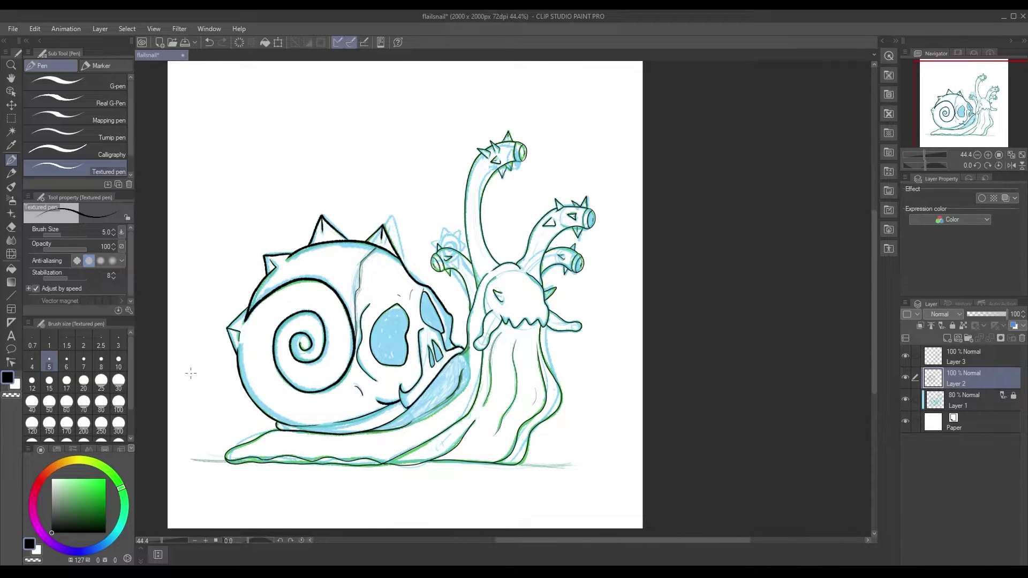
{"action": "left_click", "coordinate": [905, 399]}
{"action": "scroll", "coordinate": [231, 320], "scroll_direction": "up", "scroll_amount": 4}
{"action": "left_click", "coordinate": [118, 362]}
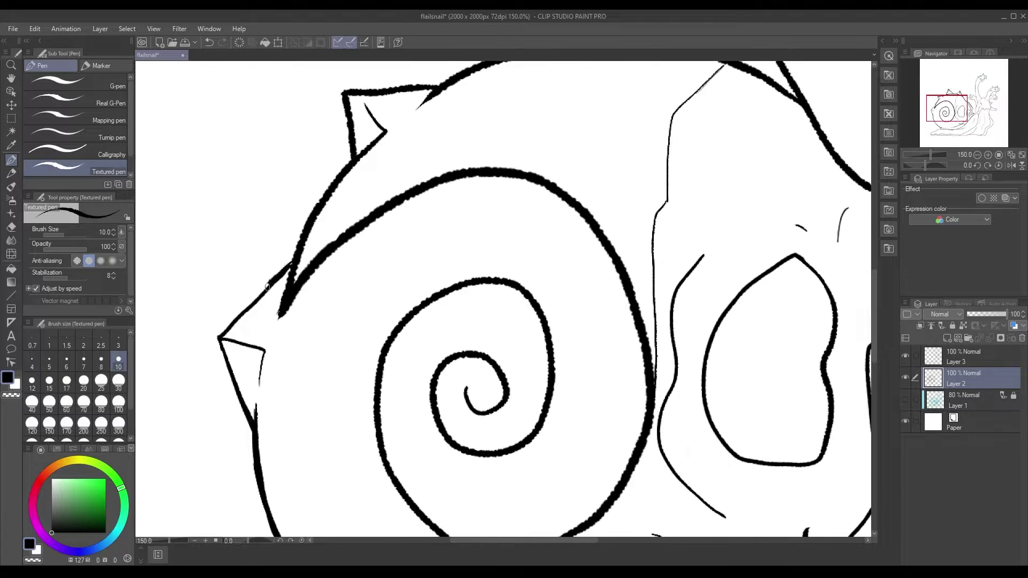
{"action": "left_click_drag", "start_coordinate": [245, 412], "coordinate": [249, 433]}
{"action": "scroll", "coordinate": [250, 433], "scroll_direction": "down", "scroll_amount": 1}
{"action": "mouse_move", "coordinate": [235, 197]}
{"action": "left_mouse_down"}
{"action": "mouse_move", "coordinate": [238, 265]}
{"action": "mouse_move", "coordinate": [292, 368]}
{"action": "left_mouse_up"}
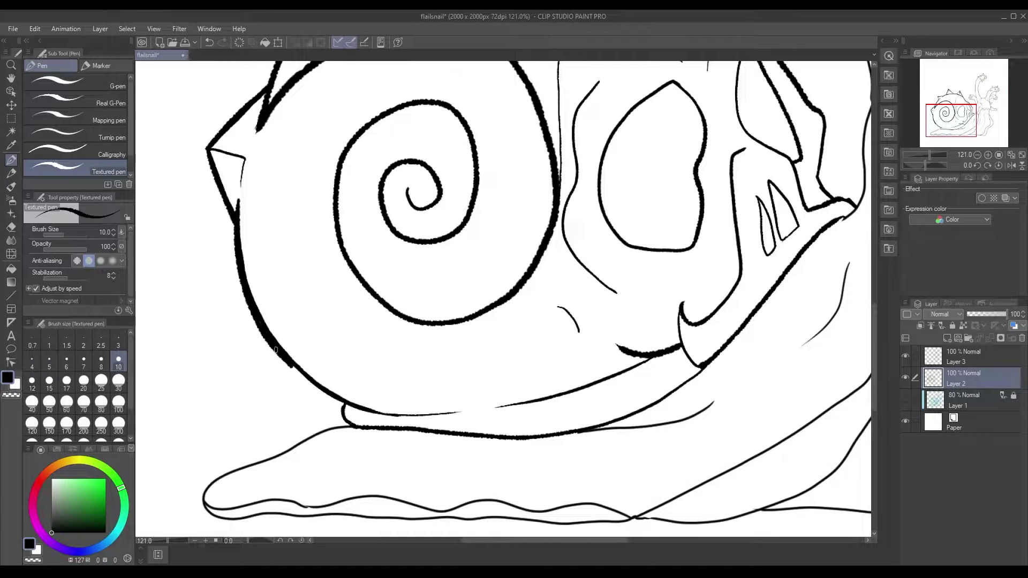
Thicken the skull's outer eye socket and the contour beside its large socket with the Textured pen
{"action": "scroll", "coordinate": [579, 331], "scroll_direction": "up", "scroll_amount": 3}
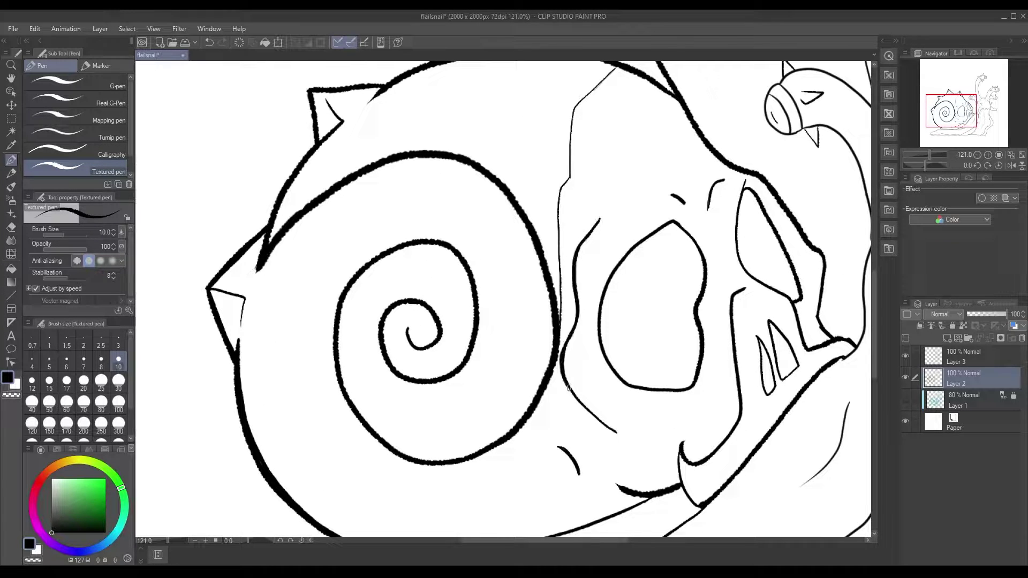
{"action": "mouse_move", "coordinate": [745, 179]}
{"action": "left_mouse_down"}
{"action": "mouse_move", "coordinate": [739, 252]}
{"action": "mouse_move", "coordinate": [786, 299]}
{"action": "left_mouse_up"}
{"action": "scroll", "coordinate": [786, 299], "scroll_direction": "up", "scroll_amount": 2}
{"action": "mouse_move", "coordinate": [605, 171]}
{"action": "left_mouse_down"}
{"action": "mouse_move", "coordinate": [562, 282]}
{"action": "mouse_move", "coordinate": [560, 401]}
{"action": "left_mouse_up"}
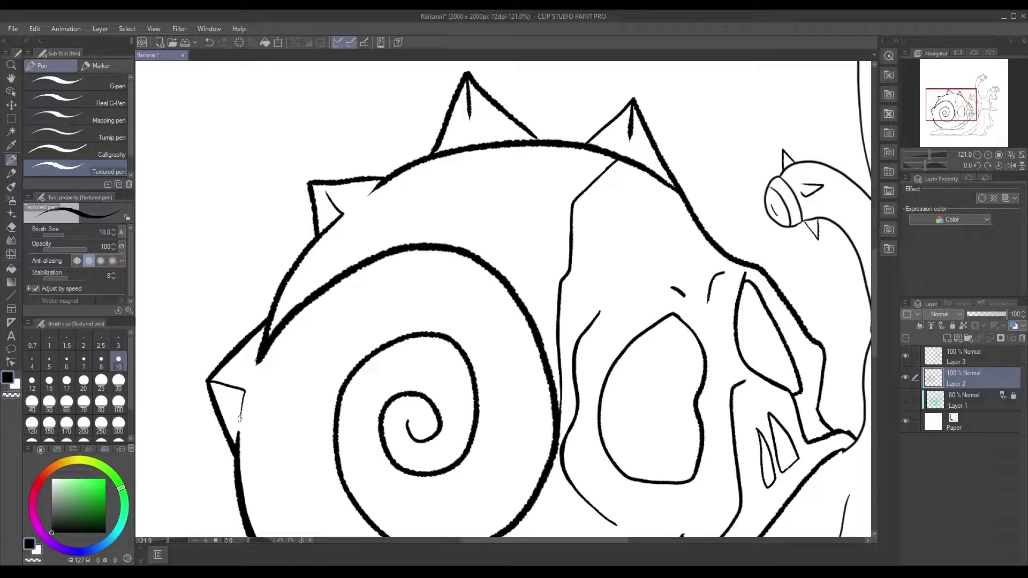
Lock the Layer 2 line art as reference and set up Layer 3 beneath it with the Milli pen and VividTone colour set
{"action": "scroll", "coordinate": [240, 419], "scroll_direction": "down", "scroll_amount": 5}
{"action": "scroll", "coordinate": [450, 267], "scroll_direction": "up", "scroll_amount": 1}
{"action": "left_click_drag", "start_coordinate": [964, 357], "coordinate": [1022, 338]}
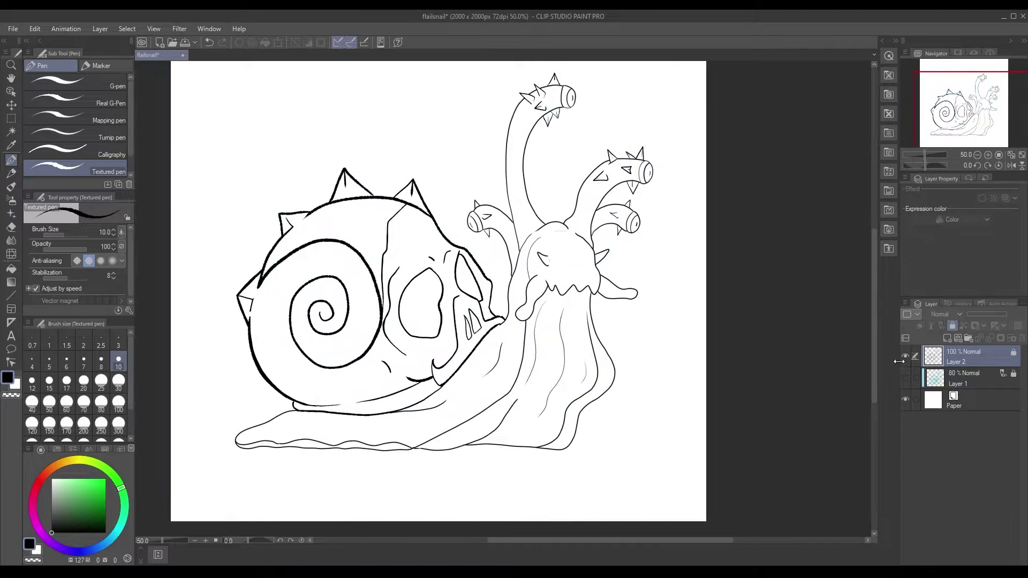
{"action": "key", "text": "p"}
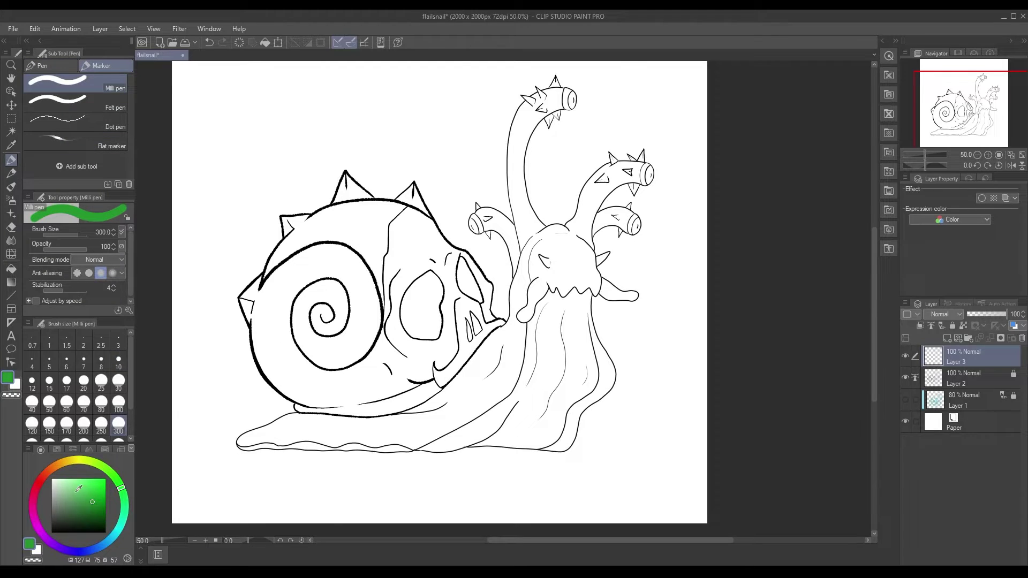
{"action": "left_click", "coordinate": [57, 449]}
{"action": "left_click", "coordinate": [94, 458]}
{"action": "left_click", "coordinate": [76, 447]}
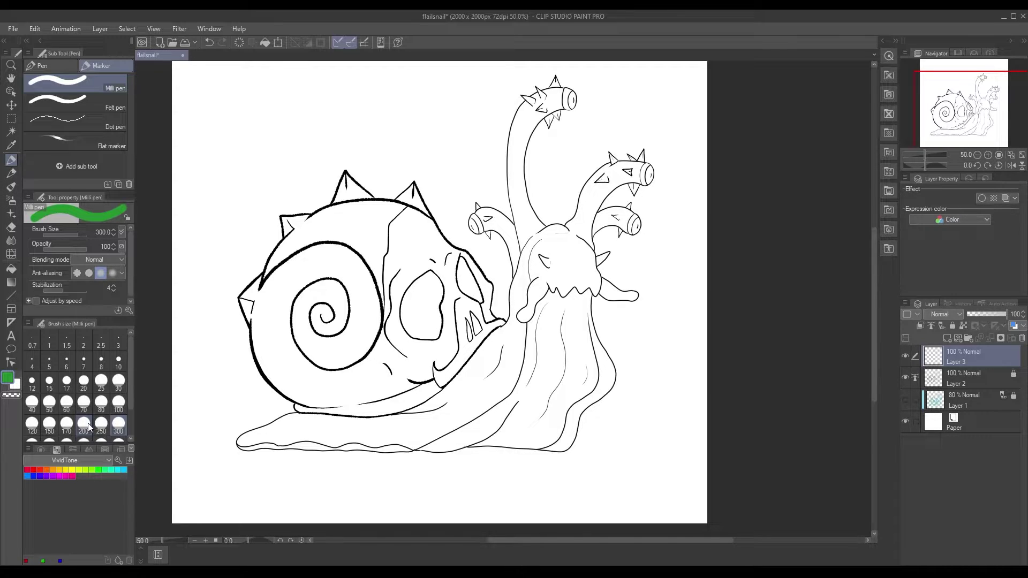
{"action": "left_click", "coordinate": [72, 476]}
{"action": "left_click_drag", "start_coordinate": [961, 356], "coordinate": [959, 364]}
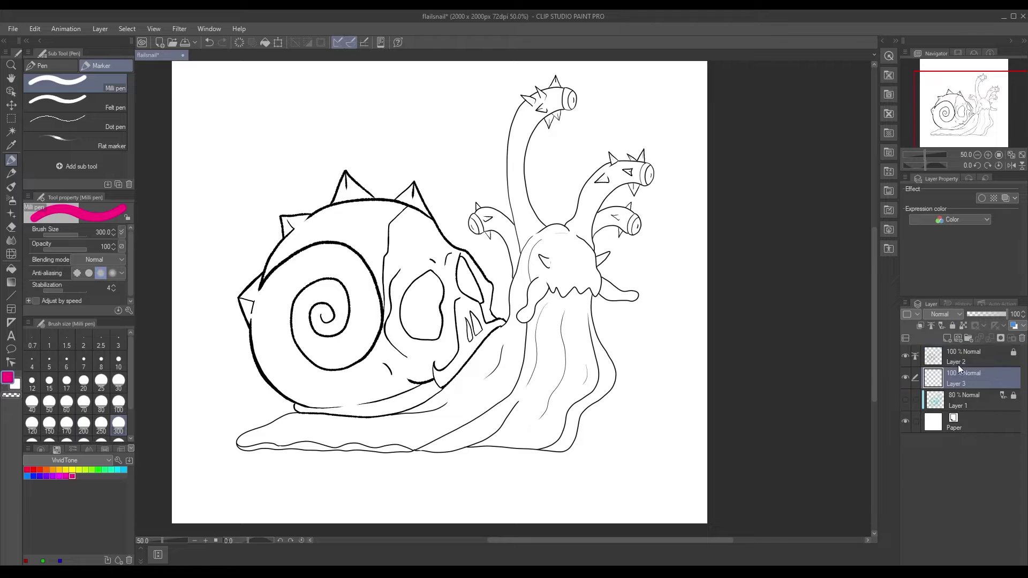
Paint the shell's left rim and lower left spike vivid blue with the Milli pen at sizes 30 and 15
{"action": "left_click", "coordinate": [119, 381]}
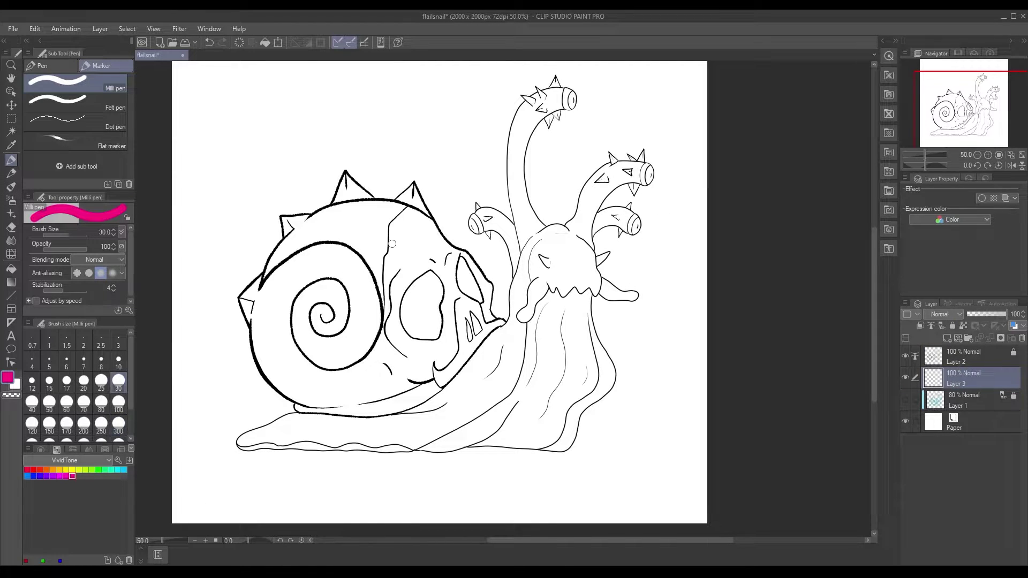
{"action": "left_click", "coordinate": [39, 476]}
{"action": "mouse_move", "coordinate": [249, 297]}
{"action": "left_mouse_down"}
{"action": "mouse_move", "coordinate": [264, 368]}
{"action": "mouse_move", "coordinate": [333, 408]}
{"action": "left_mouse_up"}
{"action": "scroll", "coordinate": [262, 294], "scroll_direction": "up", "scroll_amount": 4}
{"action": "mouse_move", "coordinate": [221, 298]}
{"action": "left_mouse_down"}
{"action": "mouse_move", "coordinate": [237, 338]}
{"action": "mouse_move", "coordinate": [270, 252]}
{"action": "left_mouse_up"}
{"action": "left_click", "coordinate": [50, 380]}
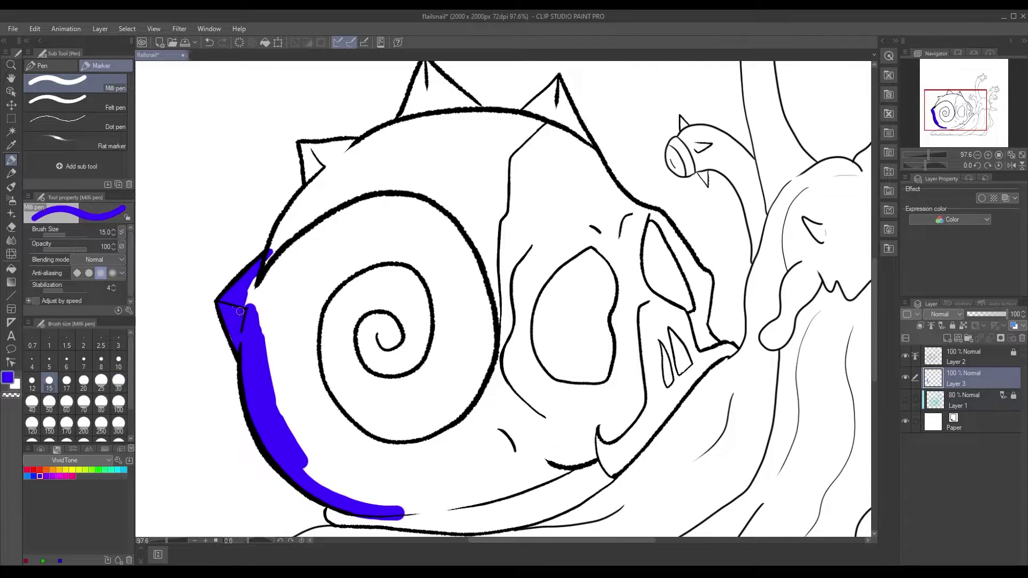
{"action": "mouse_move", "coordinate": [263, 333]}
{"action": "left_mouse_down"}
{"action": "mouse_move", "coordinate": [372, 199]}
{"action": "mouse_move", "coordinate": [278, 257]}
{"action": "left_mouse_up"}
{"action": "left_click_drag", "start_coordinate": [265, 300], "coordinate": [418, 512]}
Paint the shell spiral's inner coil violet and its outer right edge magenta
{"action": "left_click", "coordinate": [47, 477]}
{"action": "mouse_move", "coordinate": [396, 346]}
{"action": "left_mouse_down"}
{"action": "mouse_move", "coordinate": [386, 329]}
{"action": "mouse_move", "coordinate": [375, 369]}
{"action": "left_mouse_up"}
{"action": "left_click_drag", "start_coordinate": [393, 268], "coordinate": [389, 375]}
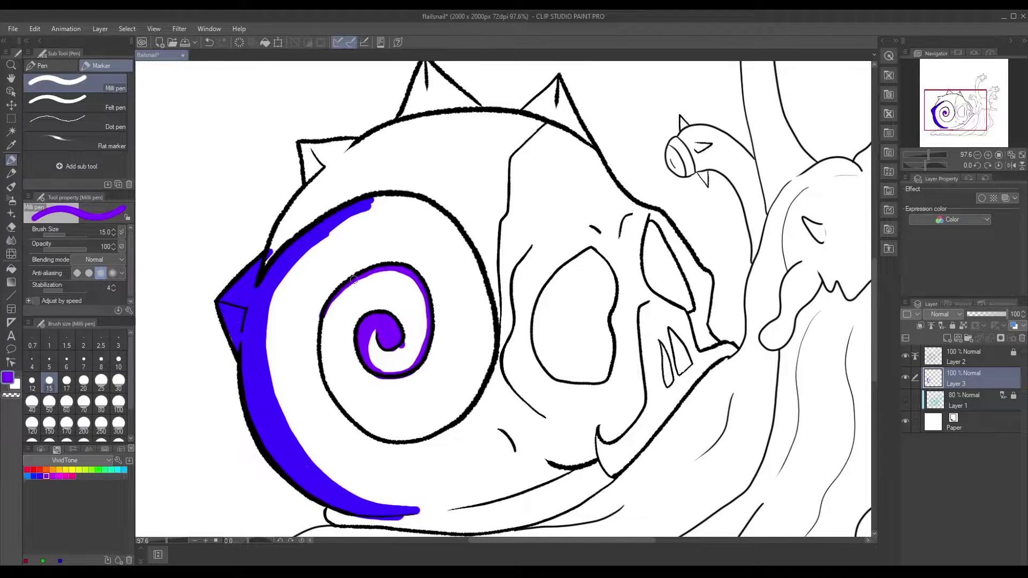
{"action": "left_click", "coordinate": [59, 476]}
{"action": "mouse_move", "coordinate": [399, 198]}
{"action": "left_mouse_down"}
{"action": "mouse_move", "coordinate": [491, 306]}
{"action": "mouse_move", "coordinate": [454, 423]}
{"action": "left_mouse_up"}
Fill the skull's eye sockets and nose cavities with purple using the Milli pen at size 20
{"action": "left_click", "coordinate": [84, 380]}
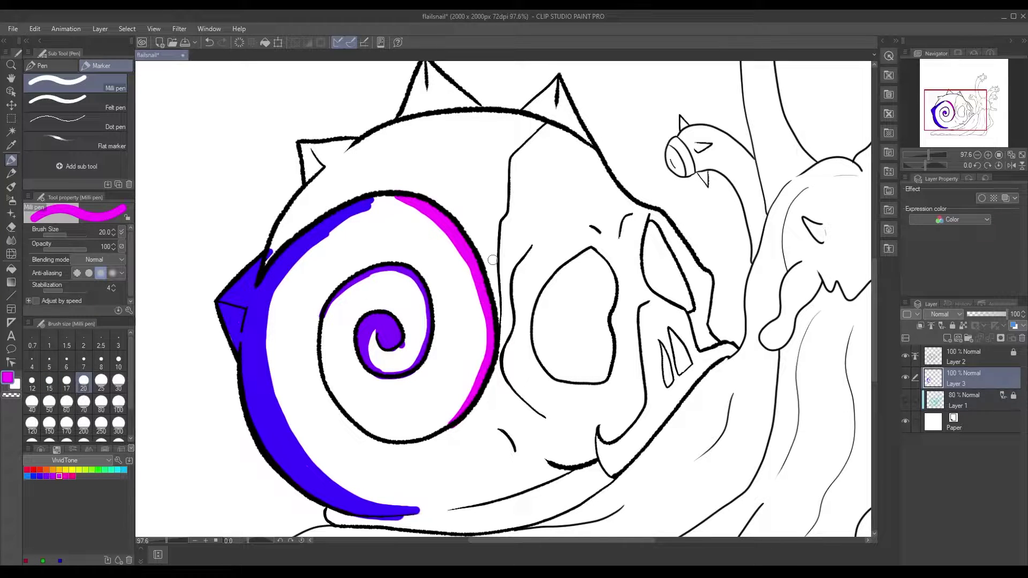
{"action": "left_click", "coordinate": [53, 476]}
{"action": "mouse_move", "coordinate": [589, 257]}
{"action": "left_mouse_down"}
{"action": "mouse_move", "coordinate": [557, 310]}
{"action": "mouse_move", "coordinate": [547, 364]}
{"action": "mouse_move", "coordinate": [605, 375]}
{"action": "mouse_move", "coordinate": [592, 369]}
{"action": "left_mouse_up"}
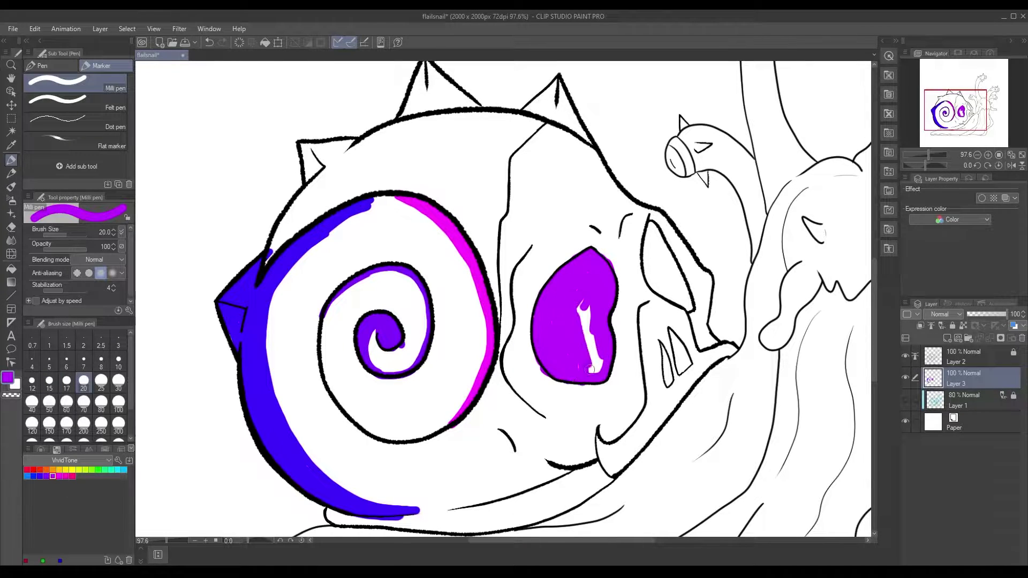
{"action": "left_click_drag", "start_coordinate": [583, 308], "coordinate": [593, 373]}
{"action": "mouse_move", "coordinate": [664, 324]}
{"action": "left_mouse_down"}
{"action": "mouse_move", "coordinate": [669, 388]}
{"action": "mouse_move", "coordinate": [688, 375]}
{"action": "left_mouse_up"}
{"action": "left_click_drag", "start_coordinate": [651, 222], "coordinate": [689, 313]}
{"action": "left_click_drag", "start_coordinate": [656, 241], "coordinate": [679, 302]}
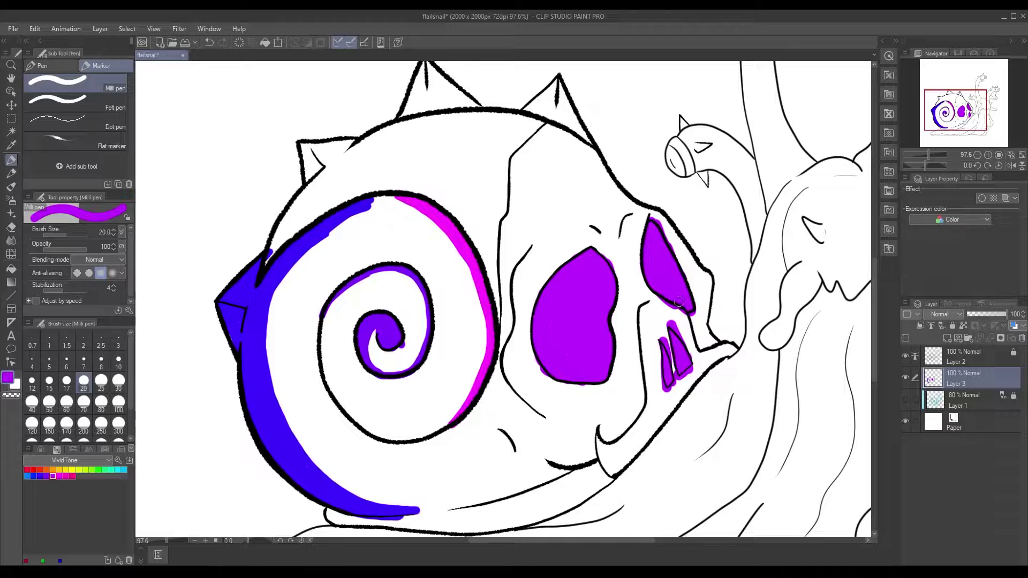
Colour the shell's two top spikes purple and magenta, with magenta drips below them
{"action": "scroll", "coordinate": [678, 302], "scroll_direction": "up", "scroll_amount": 3}
{"action": "left_click", "coordinate": [118, 367]}
{"action": "mouse_move", "coordinate": [535, 177]}
{"action": "left_mouse_down"}
{"action": "mouse_move", "coordinate": [557, 155]}
{"action": "mouse_move", "coordinate": [589, 211]}
{"action": "left_mouse_up"}
{"action": "left_click", "coordinate": [59, 476]}
{"action": "mouse_move", "coordinate": [424, 131]}
{"action": "left_mouse_down"}
{"action": "mouse_move", "coordinate": [402, 187]}
{"action": "mouse_move", "coordinate": [450, 171]}
{"action": "mouse_move", "coordinate": [471, 188]}
{"action": "left_mouse_up"}
{"action": "left_click", "coordinate": [118, 388]}
{"action": "left_click_drag", "start_coordinate": [514, 193], "coordinate": [590, 220]}
Paint the upper left spike, skull brow, cheek and crack lines blue, and the seam behind the skull purple
{"action": "left_click", "coordinate": [33, 477]}
{"action": "mouse_move", "coordinate": [311, 220]}
{"action": "left_mouse_down"}
{"action": "mouse_move", "coordinate": [321, 247]}
{"action": "mouse_move", "coordinate": [354, 211]}
{"action": "left_mouse_up"}
{"action": "mouse_move", "coordinate": [650, 284]}
{"action": "left_mouse_down"}
{"action": "mouse_move", "coordinate": [678, 319]}
{"action": "mouse_move", "coordinate": [717, 418]}
{"action": "left_mouse_up"}
{"action": "left_click_drag", "start_coordinate": [605, 501], "coordinate": [645, 370]}
{"action": "left_click", "coordinate": [49, 380]}
{"action": "mouse_move", "coordinate": [532, 308]}
{"action": "left_mouse_down"}
{"action": "mouse_move", "coordinate": [545, 488]}
{"action": "mouse_move", "coordinate": [514, 521]}
{"action": "left_mouse_up"}
{"action": "left_click", "coordinate": [552, 176], "text": "alt"}
{"action": "mouse_move", "coordinate": [533, 200]}
{"action": "left_mouse_down"}
{"action": "mouse_move", "coordinate": [516, 215]}
{"action": "mouse_move", "coordinate": [498, 393]}
{"action": "left_mouse_up"}
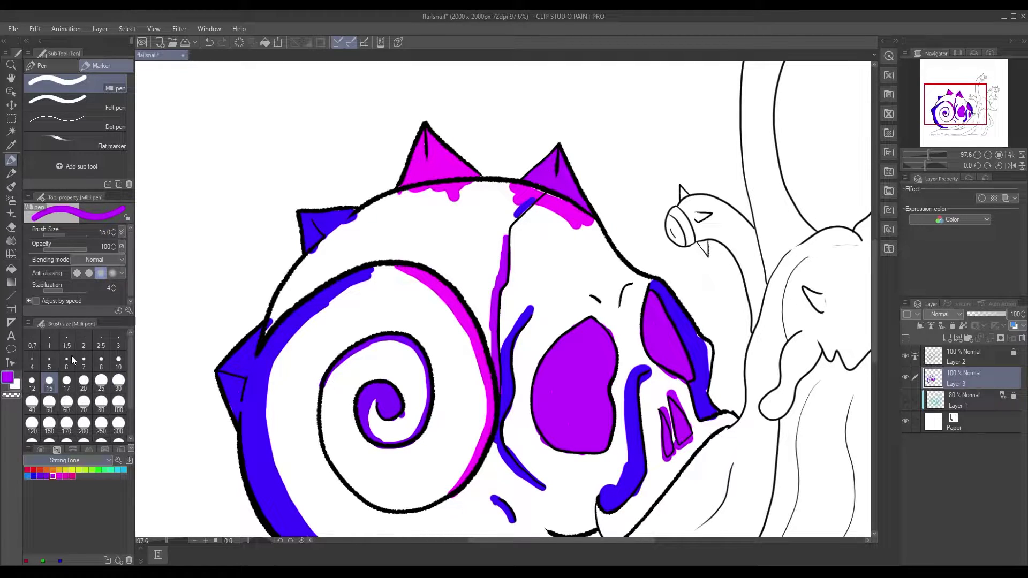
Darken the spiral's centre, nose cavities and eye sockets with dark purple from the DarkTone colour set
{"action": "left_click", "coordinate": [331, 398], "text": "alt"}
{"action": "left_click_drag", "start_coordinate": [379, 419], "coordinate": [382, 439]}
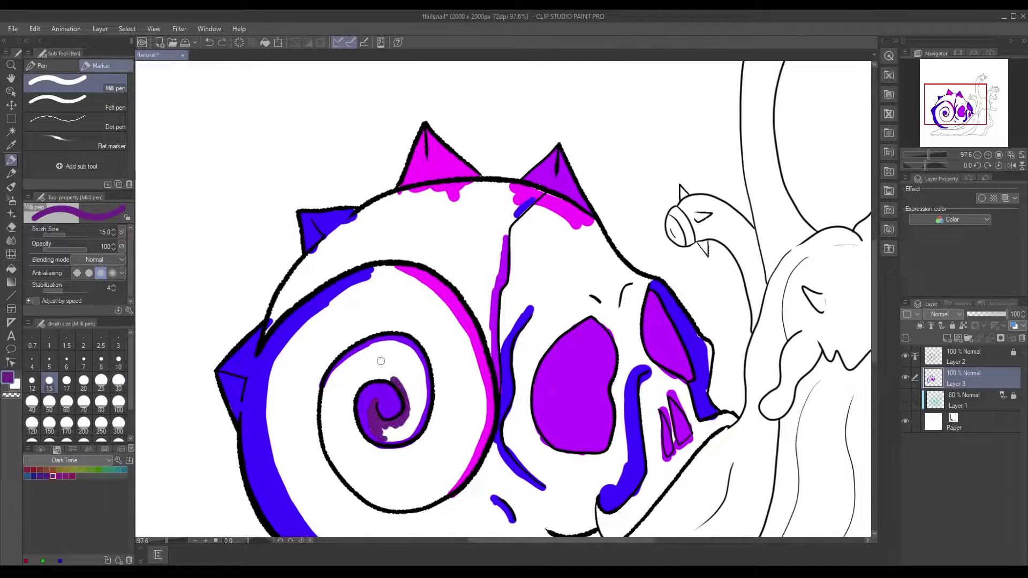
{"action": "left_click_drag", "start_coordinate": [668, 429], "coordinate": [680, 423]}
{"action": "key", "text": "bracketright"}
{"action": "mouse_move", "coordinate": [570, 374]}
{"action": "left_mouse_down"}
{"action": "mouse_move", "coordinate": [579, 343]}
{"action": "mouse_move", "coordinate": [552, 407]}
{"action": "mouse_move", "coordinate": [595, 375]}
{"action": "mouse_move", "coordinate": [589, 439]}
{"action": "left_mouse_up"}
{"action": "left_click_drag", "start_coordinate": [650, 300], "coordinate": [680, 375]}
Shade the shell's upper left back dark purple and the spiral's inner coil dark blue
{"action": "left_click_drag", "start_coordinate": [399, 221], "coordinate": [321, 265]}
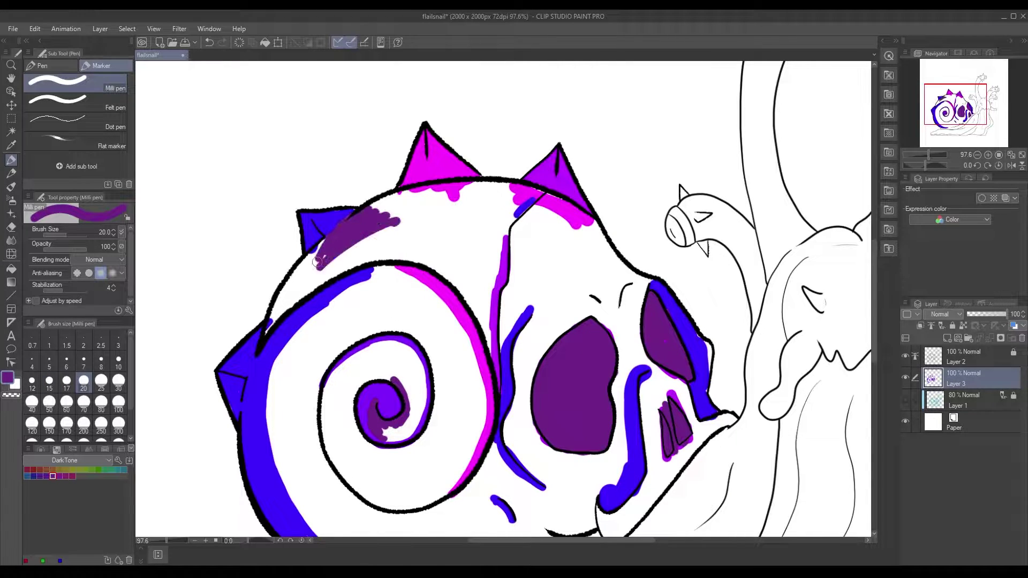
{"action": "mouse_move", "coordinate": [265, 333]}
{"action": "left_mouse_down"}
{"action": "mouse_move", "coordinate": [304, 262]}
{"action": "mouse_move", "coordinate": [386, 242]}
{"action": "mouse_move", "coordinate": [386, 271]}
{"action": "mouse_move", "coordinate": [420, 214]}
{"action": "mouse_move", "coordinate": [407, 268]}
{"action": "left_mouse_up"}
{"action": "scroll", "coordinate": [866, 275], "scroll_direction": "down", "scroll_amount": 3}
{"action": "left_click", "coordinate": [33, 476]}
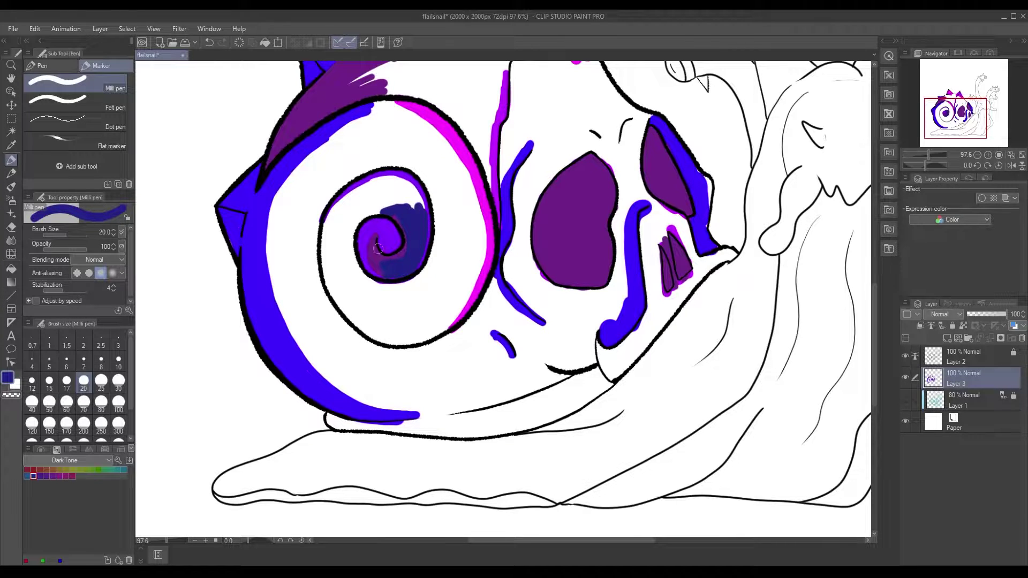
{"action": "left_click_drag", "start_coordinate": [321, 171], "coordinate": [300, 294]}
{"action": "key", "text": "ctrl+z"}
Paint a light blue glow around the outside of the inner spiral using the BrightTone colour set
{"action": "left_click", "coordinate": [64, 460]}
{"action": "left_click", "coordinate": [27, 476]}
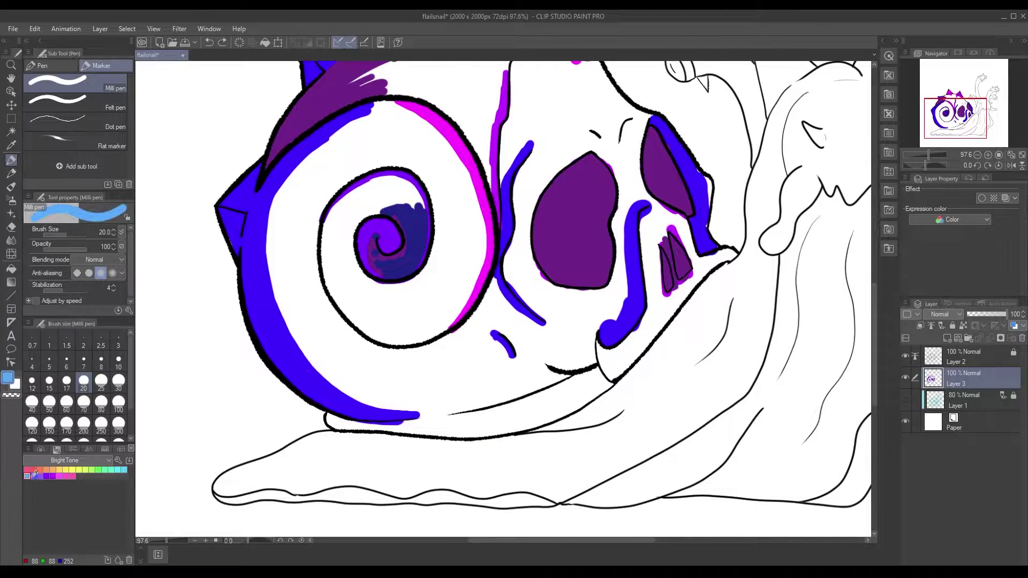
{"action": "left_click_drag", "start_coordinate": [329, 170], "coordinate": [311, 292]}
{"action": "mouse_move", "coordinate": [332, 169]}
{"action": "left_mouse_down"}
{"action": "mouse_move", "coordinate": [412, 156]}
{"action": "mouse_move", "coordinate": [442, 233]}
{"action": "left_mouse_up"}
{"action": "left_click_drag", "start_coordinate": [313, 270], "coordinate": [401, 354]}
Paint a bright green band along the inside left curve of the spiral
{"action": "scroll", "coordinate": [495, 267], "scroll_direction": "down", "scroll_amount": 3}
{"action": "scroll", "coordinate": [495, 268], "scroll_direction": "up", "scroll_amount": 4}
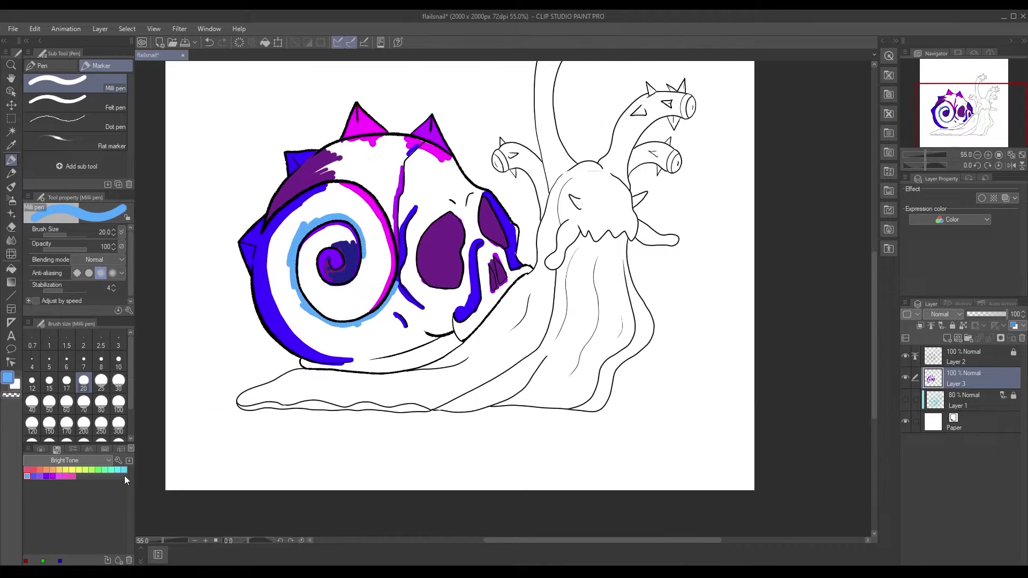
{"action": "left_click", "coordinate": [98, 470]}
{"action": "mouse_move", "coordinate": [356, 144]}
{"action": "left_mouse_down"}
{"action": "mouse_move", "coordinate": [313, 174]}
{"action": "mouse_move", "coordinate": [302, 265]}
{"action": "mouse_move", "coordinate": [387, 310]}
{"action": "left_mouse_up"}
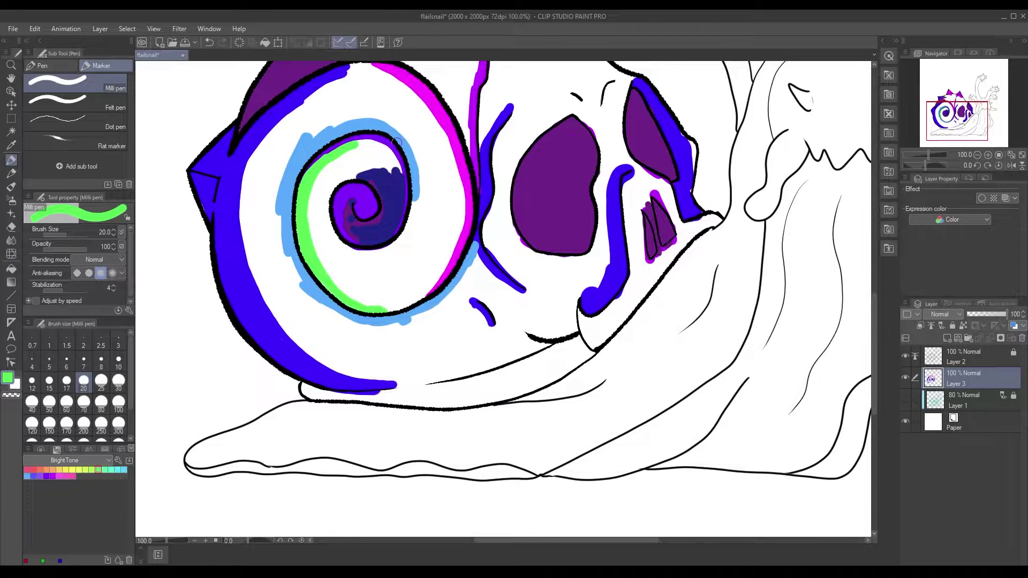
Add bright green accents to the lower left spike and green dots to the other spikes, brow, nose and cheek ridge
{"action": "scroll", "coordinate": [312, 145], "scroll_direction": "down", "scroll_amount": 3}
{"action": "left_click_drag", "start_coordinate": [206, 292], "coordinate": [211, 321]}
{"action": "left_click", "coordinate": [281, 120]}
{"action": "left_click", "coordinate": [546, 77]}
{"action": "left_click", "coordinate": [649, 314]}
{"action": "left_click", "coordinate": [612, 337]}
{"action": "scroll", "coordinate": [406, 108], "scroll_direction": "up", "scroll_amount": 3}
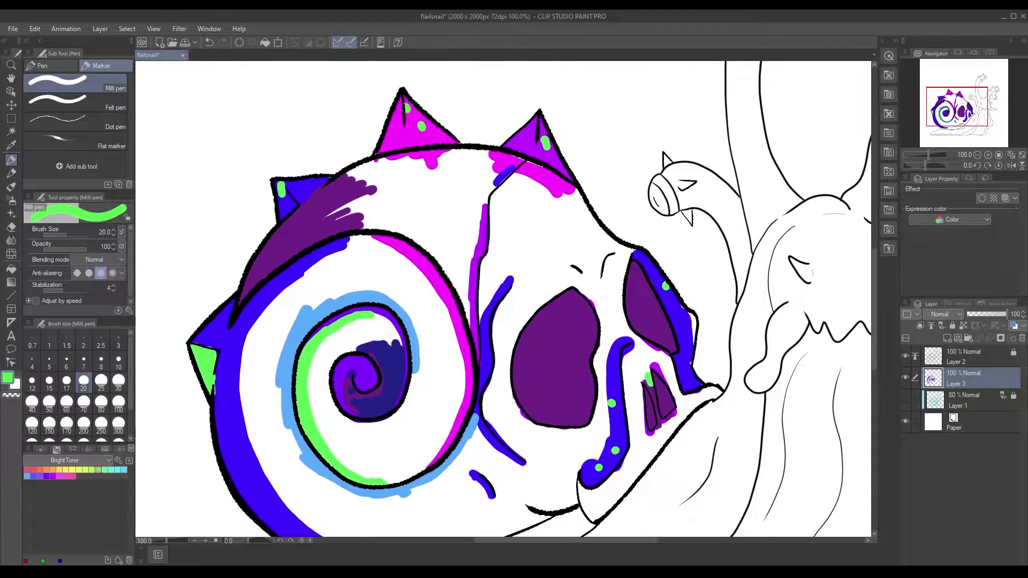
Select the shell and skull areas with Auto select on the reference line art and create Layer 4 beneath Layer 3
{"action": "scroll", "coordinate": [373, 145], "scroll_direction": "down", "scroll_amount": 3}
{"action": "key", "text": "w"}
{"action": "left_click", "coordinate": [425, 220]}
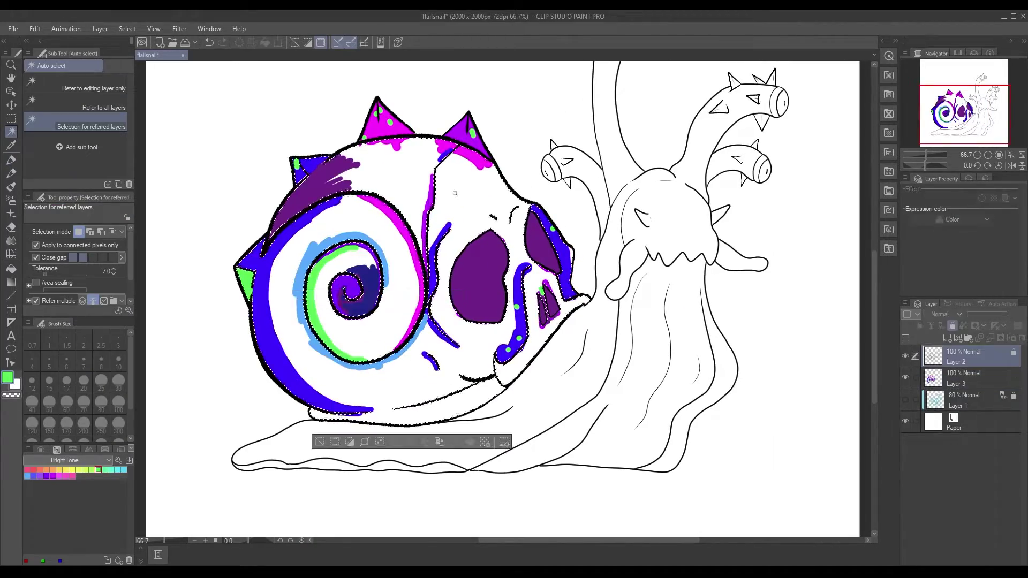
{"action": "scroll", "coordinate": [439, 276], "scroll_direction": "up", "scroll_amount": 3}
{"action": "scroll", "coordinate": [439, 276], "scroll_direction": "down", "scroll_amount": 3}
{"action": "key", "text": "ctrl+shift+n"}
Fill the selected shell and skull on Layer 4 with a muted blue-violet base and clear the selection
{"action": "left_click", "coordinate": [65, 460]}
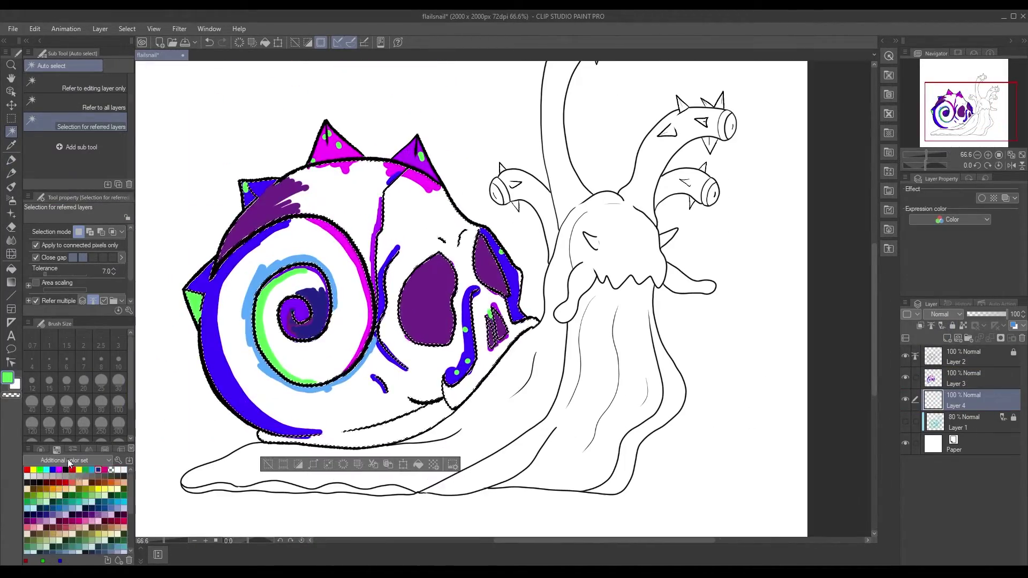
{"action": "left_click", "coordinate": [69, 538]}
{"action": "left_click", "coordinate": [86, 489]}
{"action": "key", "text": "p"}
{"action": "mouse_move", "coordinate": [326, 182]}
{"action": "left_mouse_down"}
{"action": "mouse_move", "coordinate": [300, 236]}
{"action": "mouse_move", "coordinate": [231, 312]}
{"action": "mouse_move", "coordinate": [482, 300]}
{"action": "mouse_move", "coordinate": [321, 412]}
{"action": "mouse_move", "coordinate": [284, 279]}
{"action": "mouse_move", "coordinate": [476, 343]}
{"action": "left_mouse_up"}
{"action": "key", "text": "m"}
{"action": "key", "text": "ctrl+d"}
{"action": "key", "text": "ctrl+s"}
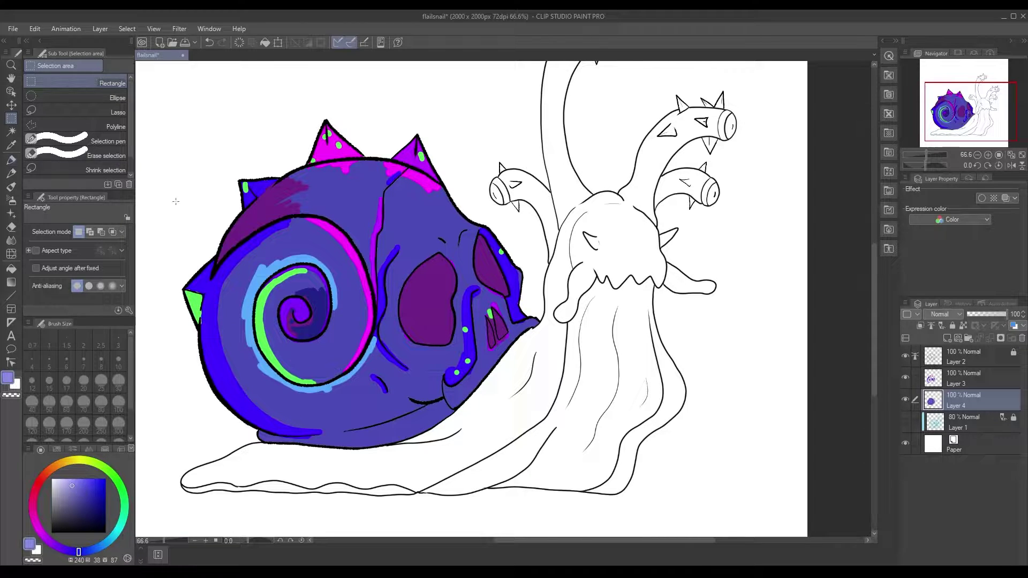
Paint lighter periwinkle over the shell and skull with the Milli pen at size 30, leaving darker shading along the lower edges
{"action": "key", "text": "p"}
{"action": "mouse_move", "coordinate": [268, 241]}
{"action": "left_mouse_down"}
{"action": "mouse_move", "coordinate": [343, 300]}
{"action": "mouse_move", "coordinate": [408, 263]}
{"action": "mouse_move", "coordinate": [244, 326]}
{"action": "mouse_move", "coordinate": [316, 185]}
{"action": "mouse_move", "coordinate": [476, 289]}
{"action": "left_mouse_up"}
{"action": "left_click", "coordinate": [118, 381]}
{"action": "left_click_drag", "start_coordinate": [375, 177], "coordinate": [352, 166]}
{"action": "left_click_drag", "start_coordinate": [423, 193], "coordinate": [477, 230]}
{"action": "key", "text": "ctrl+z"}
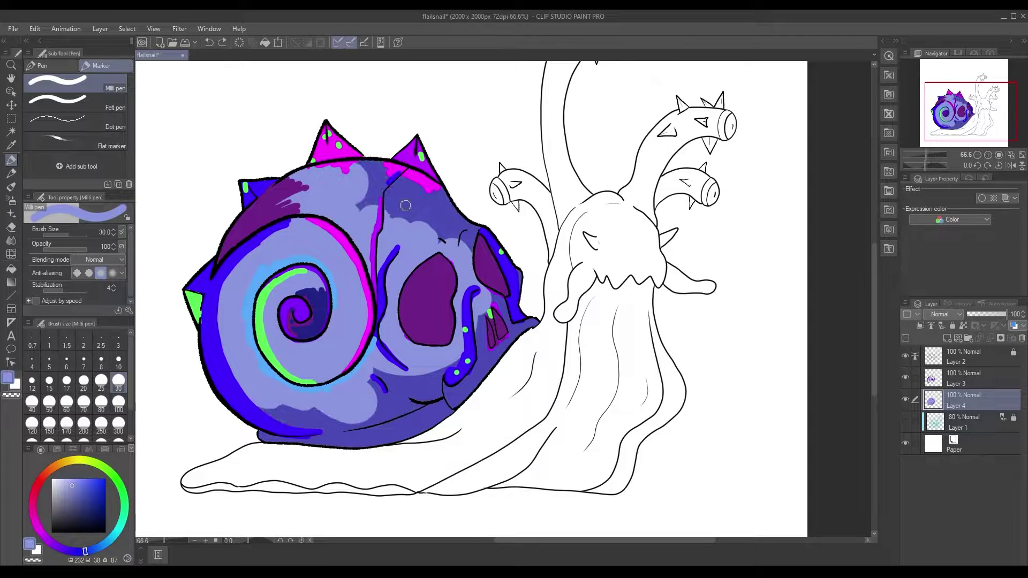
{"action": "mouse_move", "coordinate": [391, 188]}
{"action": "left_mouse_down"}
{"action": "mouse_move", "coordinate": [455, 230]}
{"action": "mouse_move", "coordinate": [370, 172]}
{"action": "left_mouse_up"}
{"action": "mouse_move", "coordinate": [480, 226]}
{"action": "left_mouse_down"}
{"action": "mouse_move", "coordinate": [456, 385]}
{"action": "mouse_move", "coordinate": [273, 423]}
{"action": "left_mouse_up"}
{"action": "key", "text": "ctrl+0"}
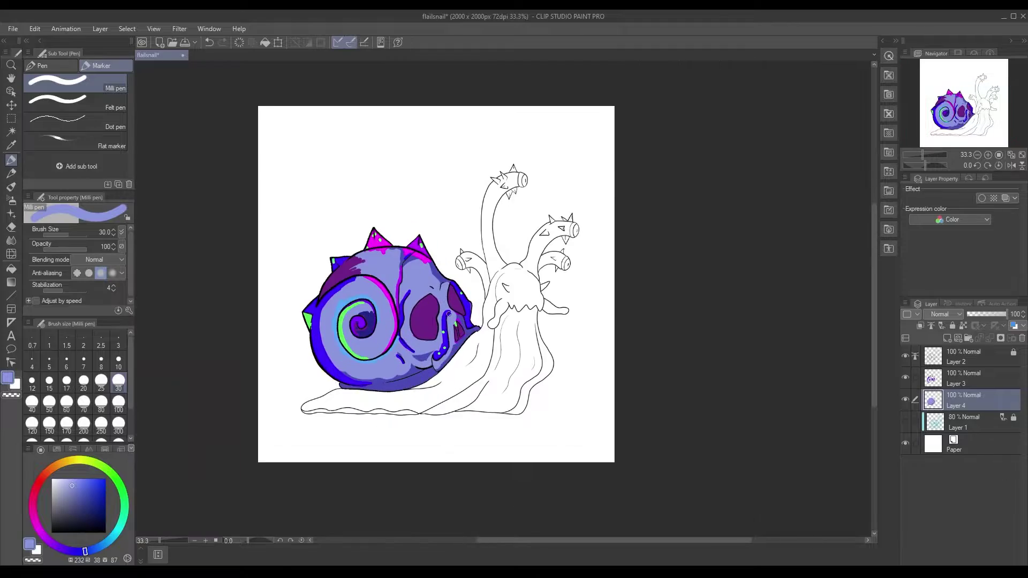
Combine the shell colours on Layer 4 and select the creature's silhouette for painting on Layer 3 with the Standard color set
{"action": "left_click_drag", "start_coordinate": [964, 400], "coordinate": [964, 378]}
{"action": "left_click", "coordinate": [965, 356]}
{"action": "left_click", "coordinate": [11, 131]}
{"action": "left_click", "coordinate": [215, 161]}
{"action": "left_click", "coordinate": [964, 399]}
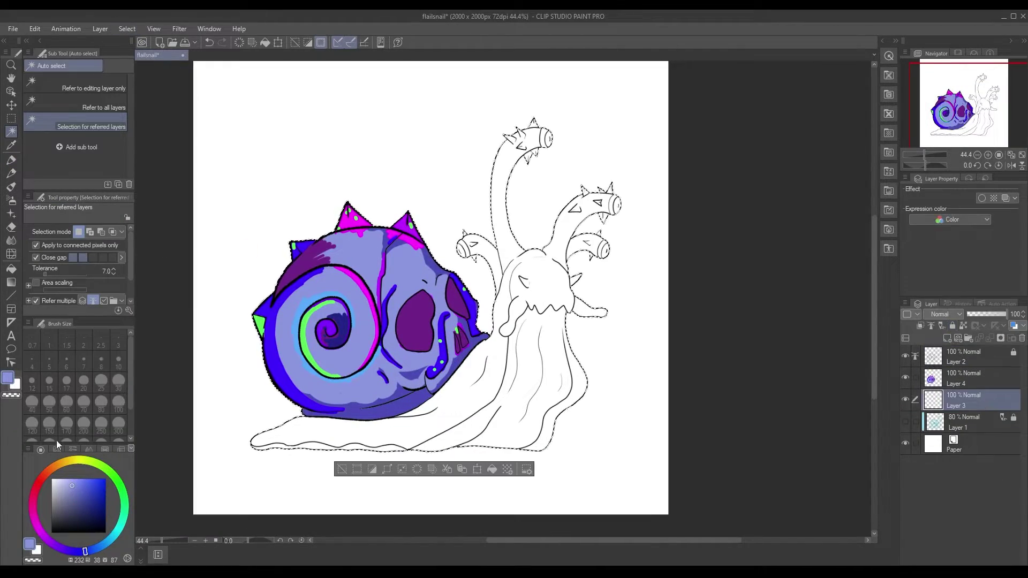
{"action": "left_click", "coordinate": [56, 449]}
{"action": "left_click", "coordinate": [119, 486]}
{"action": "key", "text": "ctrl+plus"}
{"action": "key", "text": "p"}
Try out pink and peach test strokes on the snail's front and tail
{"action": "left_click_drag", "start_coordinate": [544, 394], "coordinate": [603, 354]}
{"action": "left_click_drag", "start_coordinate": [182, 504], "coordinate": [263, 477]}
{"action": "scroll", "coordinate": [263, 476], "scroll_direction": "down", "scroll_amount": 2}
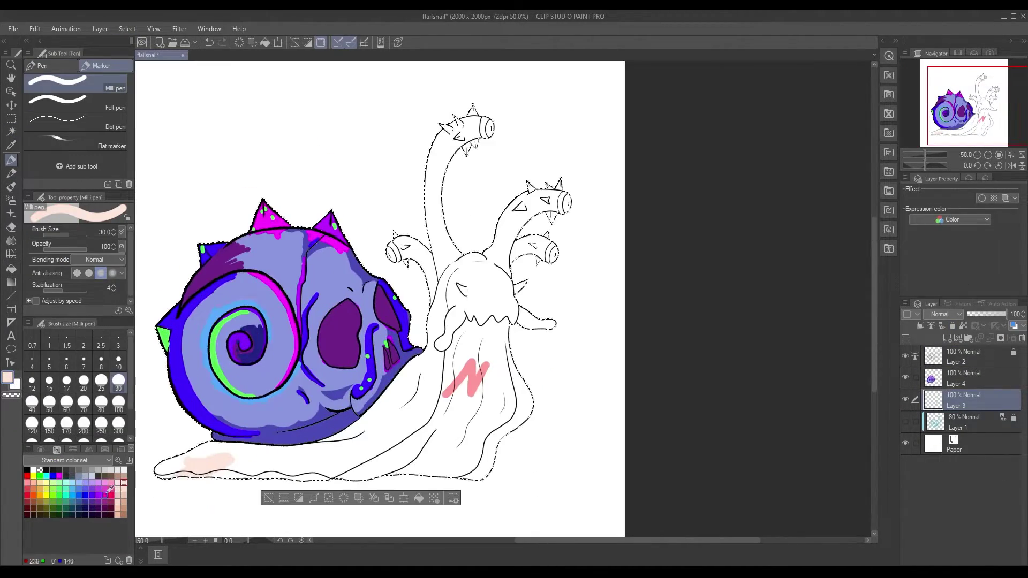
{"action": "left_click", "coordinate": [72, 483]}
{"action": "scroll", "coordinate": [242, 471], "scroll_direction": "up", "scroll_amount": 2}
{"action": "left_click", "coordinate": [79, 483]}
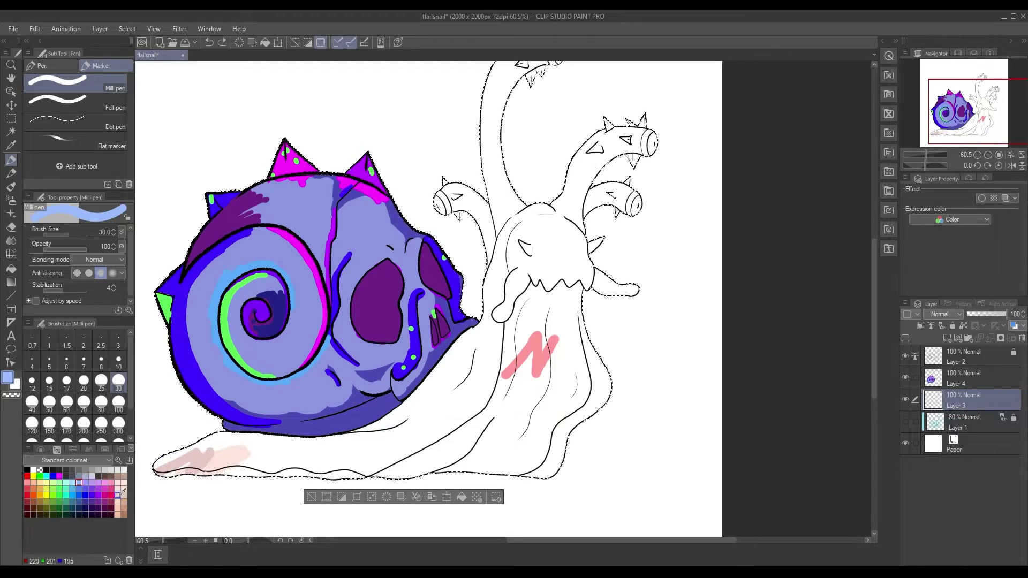
Fill the snail's body and eyestalks on Layer 3 with a dusty brown using the Milli pen at size 100
{"action": "left_click", "coordinate": [124, 476]}
{"action": "left_click_drag", "start_coordinate": [158, 471], "coordinate": [204, 452]}
{"action": "left_click", "coordinate": [119, 409]}
{"action": "mouse_move", "coordinate": [497, 316]}
{"action": "left_mouse_down"}
{"action": "mouse_move", "coordinate": [541, 246]}
{"action": "mouse_move", "coordinate": [530, 225]}
{"action": "left_mouse_up"}
{"action": "scroll", "coordinate": [530, 225], "scroll_direction": "up", "scroll_amount": 2}
{"action": "mouse_move", "coordinate": [673, 191]}
{"action": "left_mouse_down"}
{"action": "mouse_move", "coordinate": [622, 160]}
{"action": "mouse_move", "coordinate": [452, 287]}
{"action": "left_mouse_up"}
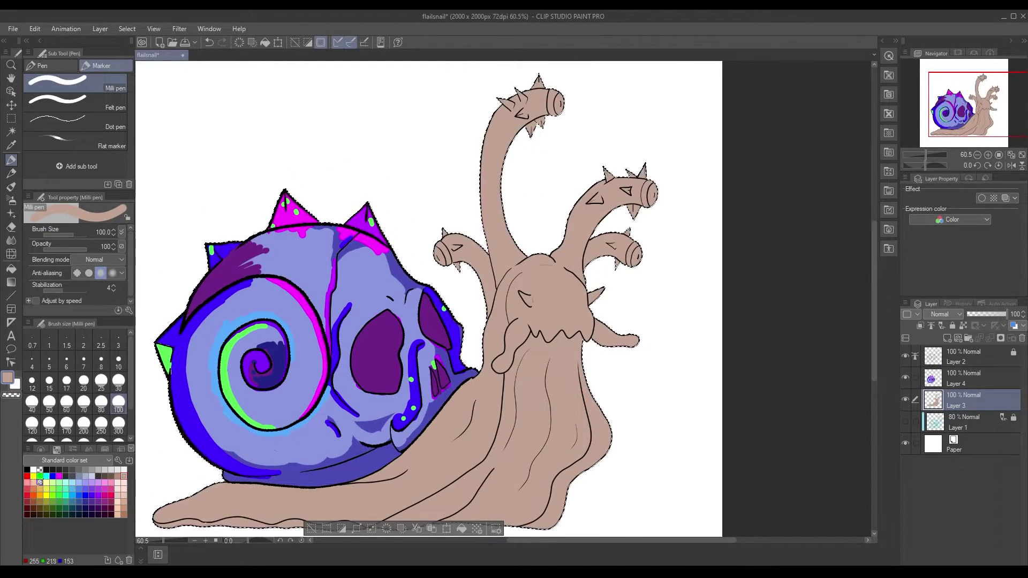
Paint the snail's front folds and underside light peach with the Milli pen at size 30
{"action": "scroll", "coordinate": [547, 489], "scroll_direction": "up", "scroll_amount": 1}
{"action": "left_click_drag", "start_coordinate": [474, 374], "coordinate": [506, 299]}
{"action": "scroll", "coordinate": [492, 317], "scroll_direction": "up", "scroll_amount": 3}
{"action": "mouse_move", "coordinate": [444, 370]}
{"action": "left_mouse_down"}
{"action": "mouse_move", "coordinate": [485, 311]}
{"action": "mouse_move", "coordinate": [581, 300]}
{"action": "mouse_move", "coordinate": [428, 488]}
{"action": "left_mouse_up"}
{"action": "scroll", "coordinate": [874, 316], "scroll_direction": "down", "scroll_amount": 3}
{"action": "scroll", "coordinate": [874, 316], "scroll_direction": "down", "scroll_amount": 2}
{"action": "left_click", "coordinate": [118, 382]}
{"action": "mouse_move", "coordinate": [428, 279]}
{"action": "left_mouse_down"}
{"action": "mouse_move", "coordinate": [364, 364]}
{"action": "mouse_move", "coordinate": [241, 429]}
{"action": "mouse_move", "coordinate": [429, 348]}
{"action": "left_mouse_up"}
{"action": "left_click_drag", "start_coordinate": [375, 418], "coordinate": [541, 401]}
{"action": "mouse_move", "coordinate": [589, 139]}
{"action": "left_mouse_down"}
{"action": "mouse_move", "coordinate": [594, 218]}
{"action": "mouse_move", "coordinate": [428, 386]}
{"action": "left_mouse_up"}
{"action": "mouse_move", "coordinate": [423, 332]}
{"action": "left_mouse_down"}
{"action": "mouse_move", "coordinate": [573, 236]}
{"action": "mouse_move", "coordinate": [544, 130]}
{"action": "left_mouse_up"}
Paint the wavy lower edge of the snail's foot light peach with the Milli pen at size 10
{"action": "left_click", "coordinate": [118, 360]}
{"action": "scroll", "coordinate": [259, 441], "scroll_direction": "left", "scroll_amount": 5}
{"action": "left_click_drag", "start_coordinate": [345, 437], "coordinate": [385, 433]}
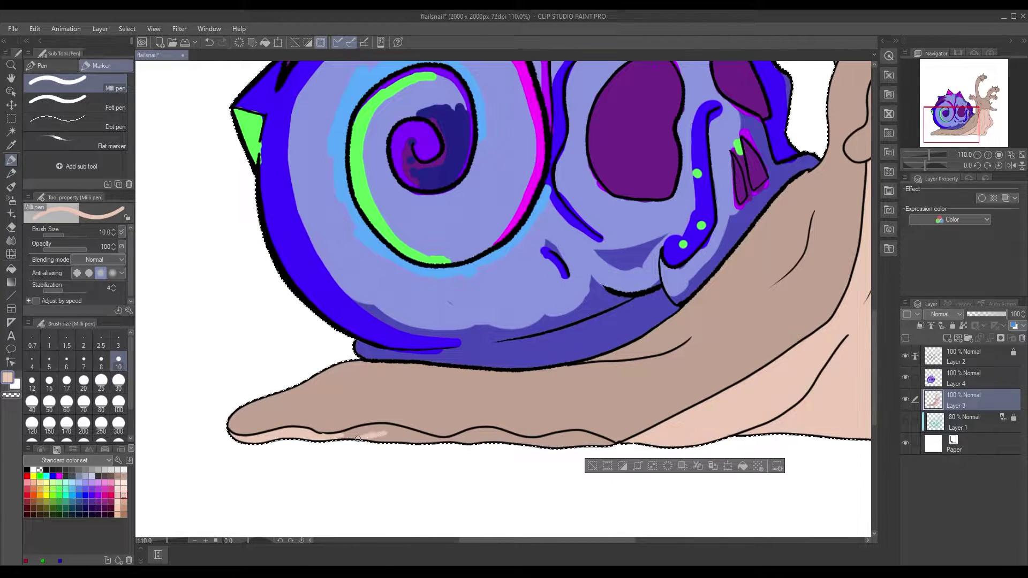
{"action": "left_click_drag", "start_coordinate": [453, 434], "coordinate": [490, 431]}
{"action": "left_click_drag", "start_coordinate": [570, 446], "coordinate": [342, 442]}
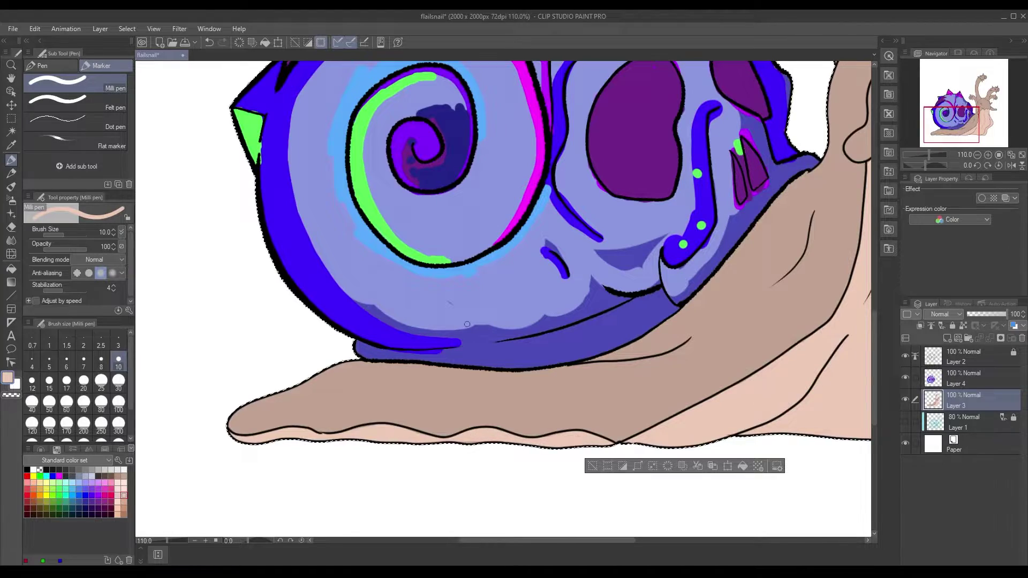
Paint the round eye faces at the tips of the snail's eyestalks red on Layer 3 with the Milli pen at size 10
{"action": "scroll", "coordinate": [588, 128], "scroll_direction": "down", "scroll_amount": 5}
{"action": "scroll", "coordinate": [588, 129], "scroll_direction": "up", "scroll_amount": 5}
{"action": "left_click", "coordinate": [27, 496]}
{"action": "left_click_drag", "start_coordinate": [522, 273], "coordinate": [524, 298]}
{"action": "scroll", "coordinate": [525, 298], "scroll_direction": "up", "scroll_amount": 3}
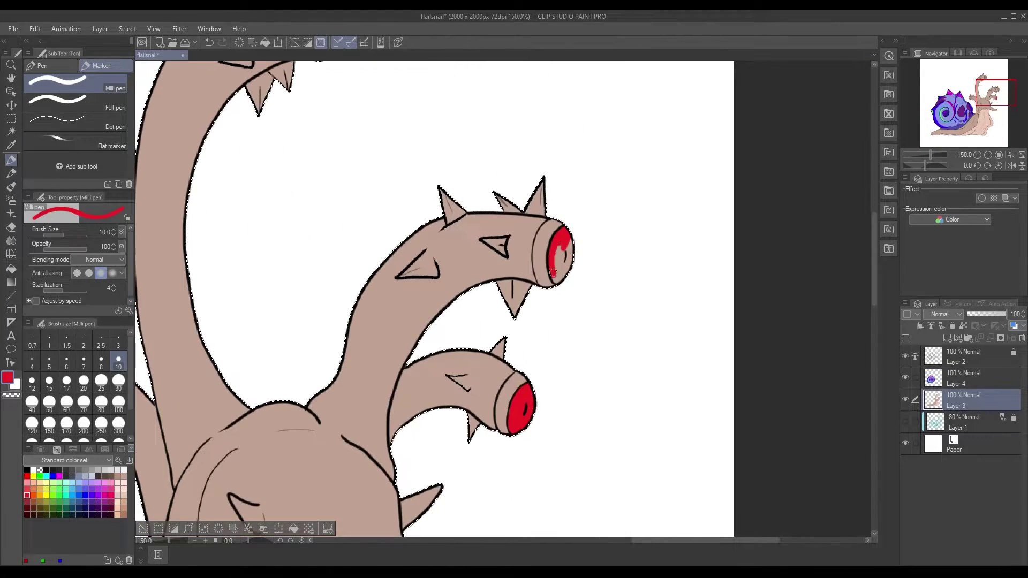
{"action": "scroll", "coordinate": [525, 299], "scroll_direction": "up", "scroll_amount": 3}
{"action": "left_click_drag", "start_coordinate": [321, 209], "coordinate": [330, 225]}
{"action": "scroll", "coordinate": [519, 303], "scroll_direction": "left", "scroll_amount": 5}
{"action": "left_click_drag", "start_coordinate": [515, 292], "coordinate": [528, 318]}
Paint the rings around the red eyes off-white on every eyestalk and save the file
{"action": "left_click", "coordinate": [126, 470]}
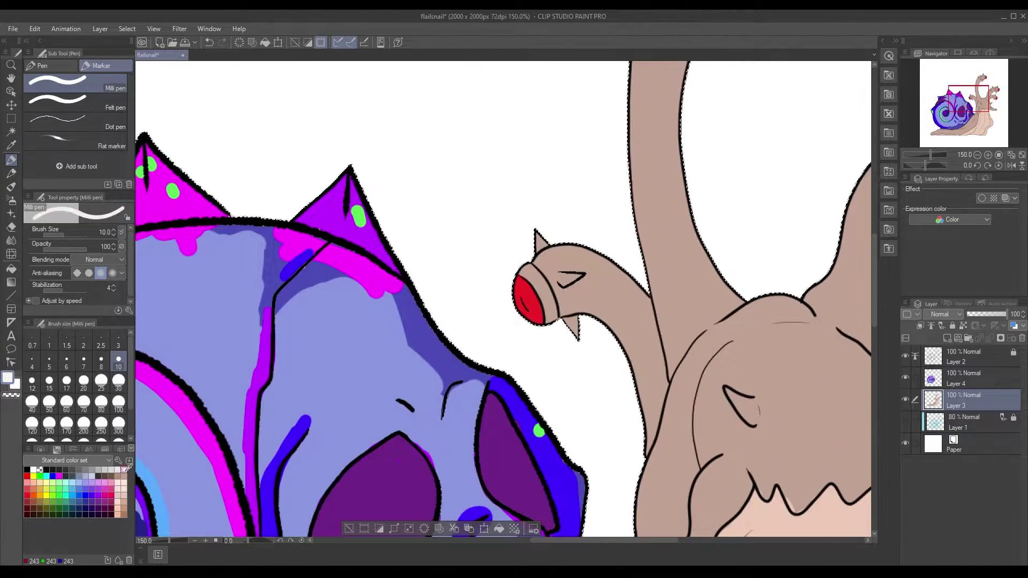
{"action": "scroll", "coordinate": [804, 202], "scroll_direction": "up", "scroll_amount": 3}
{"action": "scroll", "coordinate": [819, 257], "scroll_direction": "right", "scroll_amount": 2}
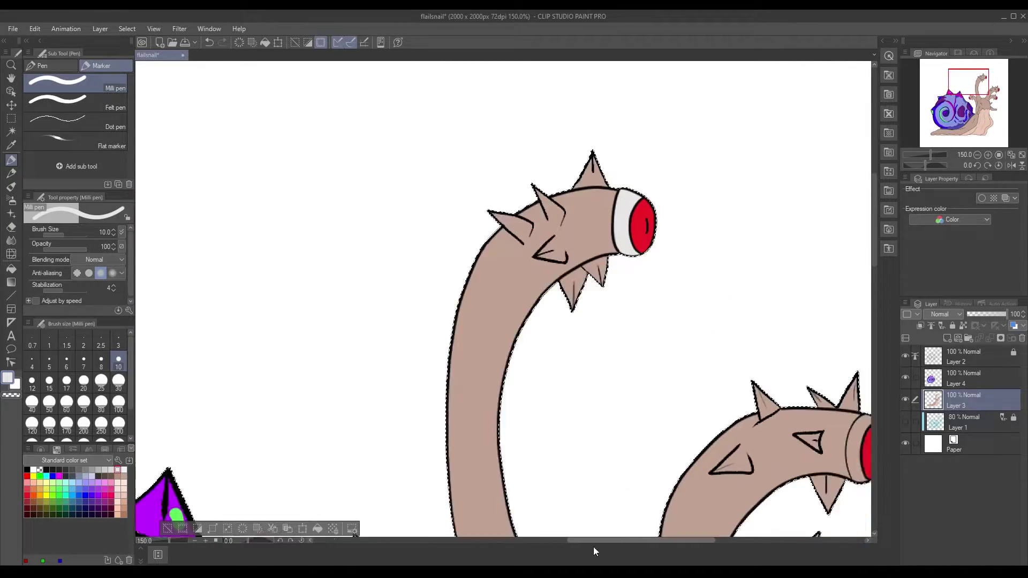
{"action": "scroll", "coordinate": [696, 267], "scroll_direction": "right", "scroll_amount": 3}
{"action": "scroll", "coordinate": [696, 268], "scroll_direction": "down", "scroll_amount": 2}
{"action": "scroll", "coordinate": [571, 274], "scroll_direction": "down", "scroll_amount": 2}
{"action": "scroll", "coordinate": [571, 275], "scroll_direction": "down", "scroll_amount": 5}
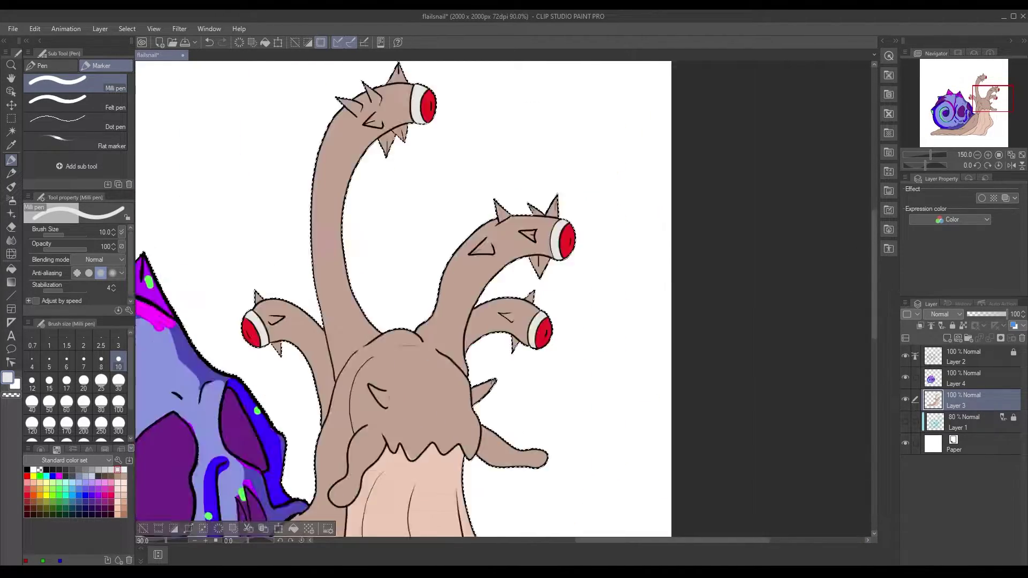
{"action": "left_click", "coordinate": [473, 397], "text": "alt"}
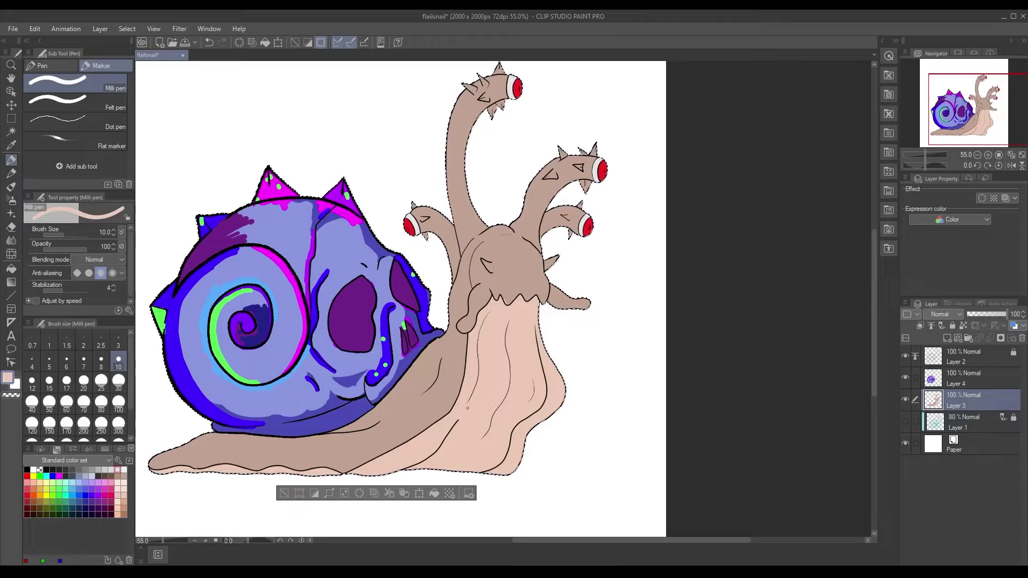
{"action": "key", "text": "ctrl+s"}
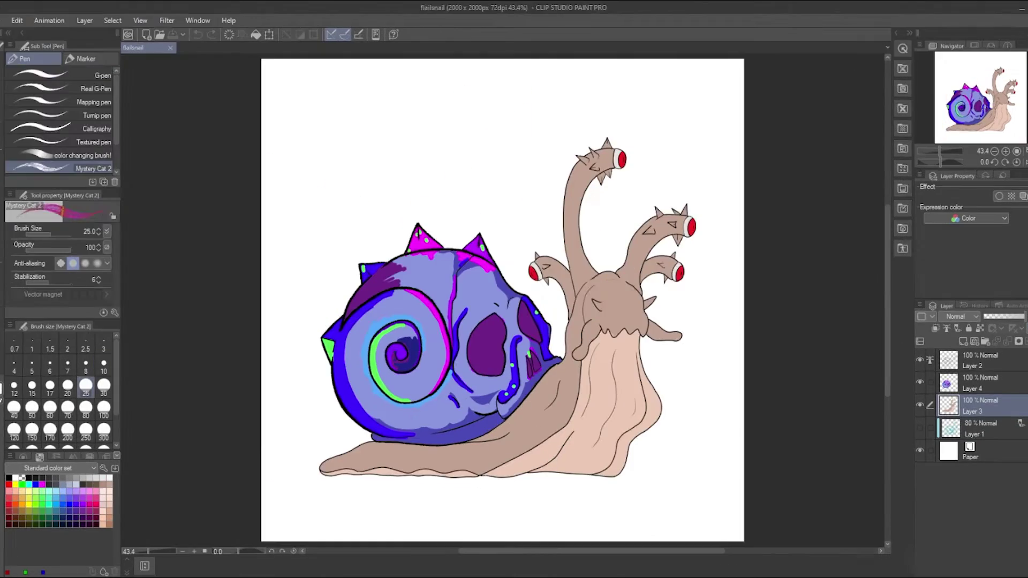
Add a layer clipped to Layer 4 and brush pink and orange strokes over the shell's outer coil with Mystery Cat 2 at size 25
{"action": "scroll", "coordinate": [539, 358], "scroll_direction": "up", "scroll_amount": 3}
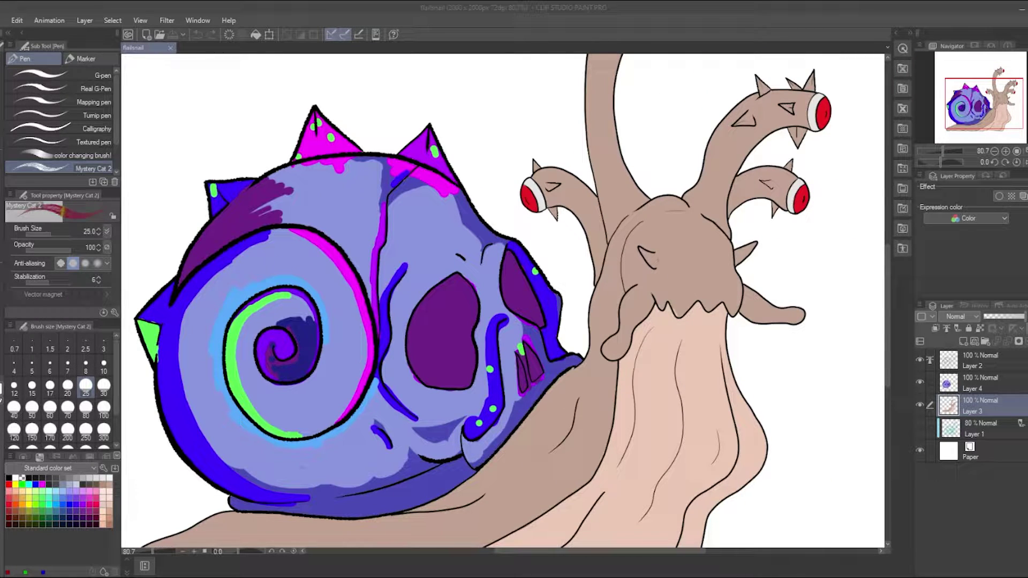
{"action": "left_click_drag", "start_coordinate": [387, 261], "coordinate": [388, 271]}
{"action": "scroll", "coordinate": [375, 268], "scroll_direction": "up", "scroll_amount": 1}
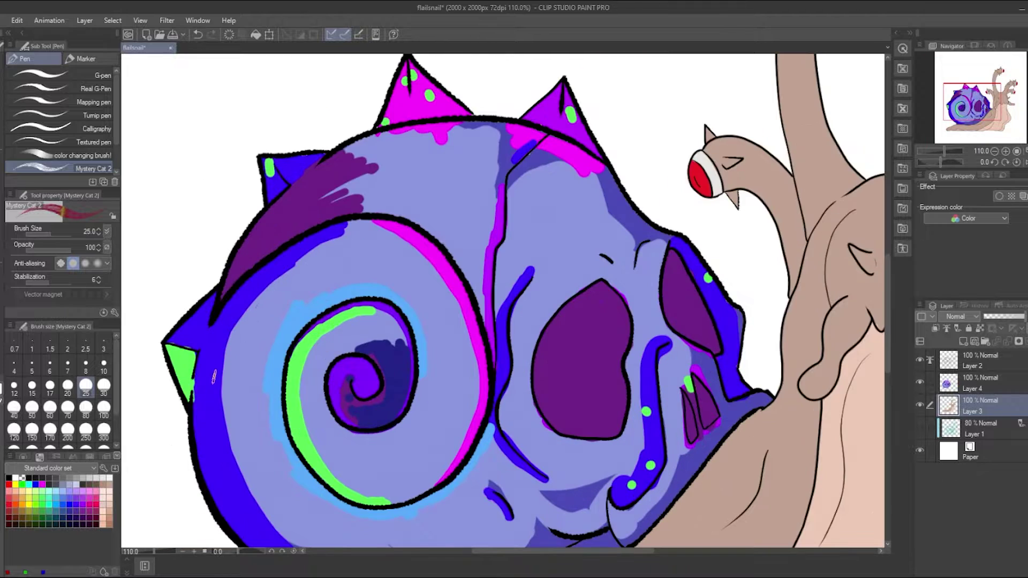
{"action": "key", "text": "ctrl+shift+n"}
{"action": "key", "text": "ctrl+alt+g"}
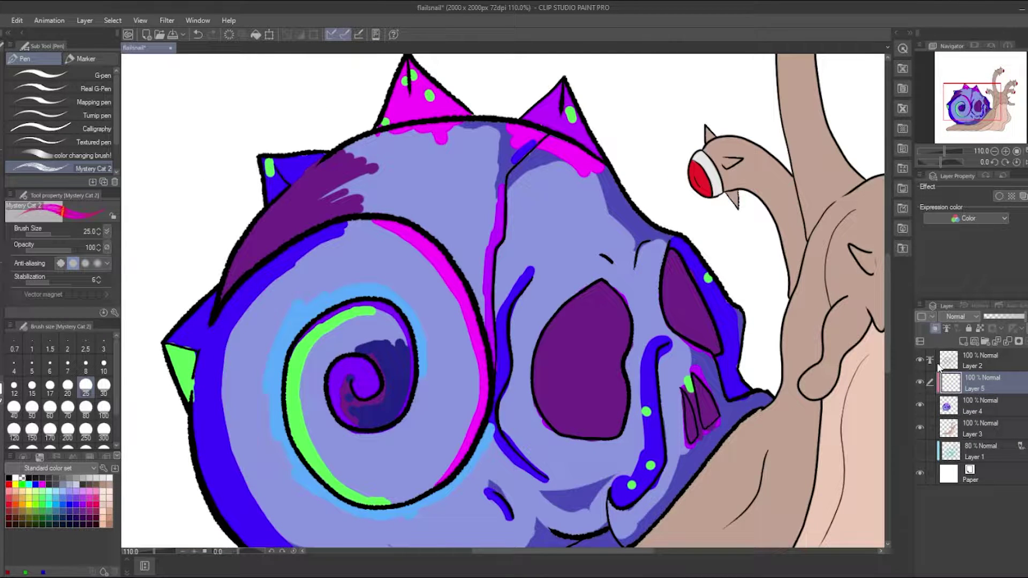
{"action": "left_click", "coordinate": [836, 348], "text": "alt"}
{"action": "mouse_move", "coordinate": [343, 225]}
{"action": "left_mouse_down"}
{"action": "mouse_move", "coordinate": [233, 290]}
{"action": "mouse_move", "coordinate": [332, 163]}
{"action": "mouse_move", "coordinate": [338, 191]}
{"action": "mouse_move", "coordinate": [207, 410]}
{"action": "mouse_move", "coordinate": [168, 335]}
{"action": "left_mouse_up"}
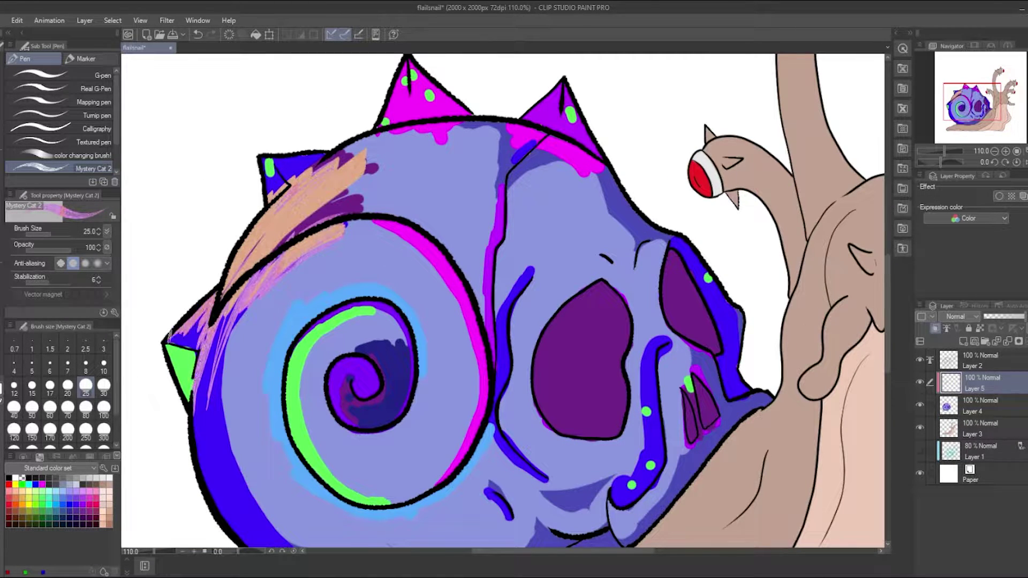
{"action": "left_click_drag", "start_coordinate": [203, 488], "coordinate": [241, 305]}
{"action": "mouse_move", "coordinate": [225, 461]}
{"action": "left_mouse_down"}
{"action": "mouse_move", "coordinate": [348, 225]}
{"action": "mouse_move", "coordinate": [257, 348]}
{"action": "left_mouse_up"}
Paint the shell's top band, spikes and the skull's forehead in blended rainbow colours with Mystery Cat 3 at size 30
{"action": "left_click", "coordinate": [93, 154]}
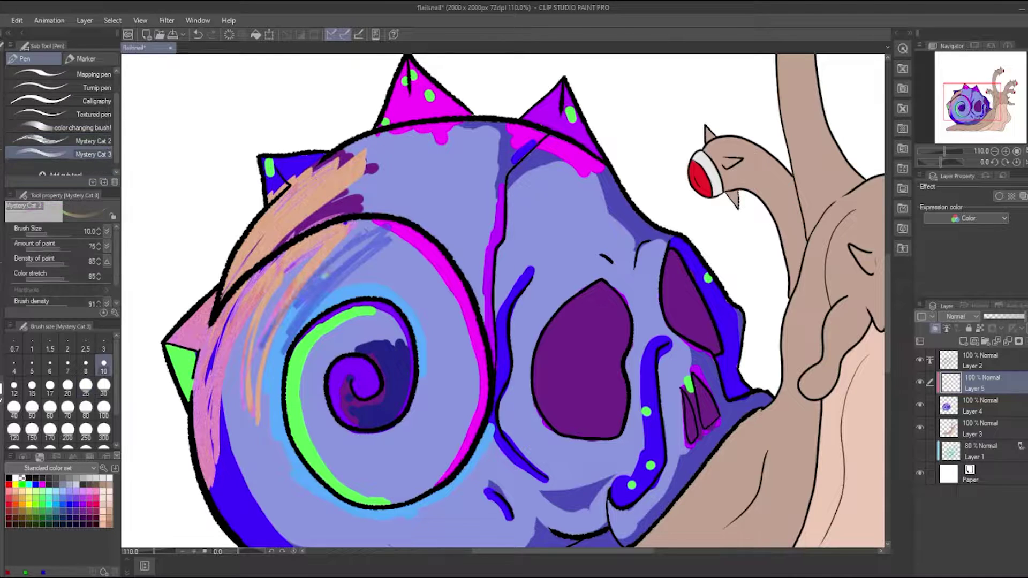
{"action": "left_click_drag", "start_coordinate": [348, 235], "coordinate": [193, 375]}
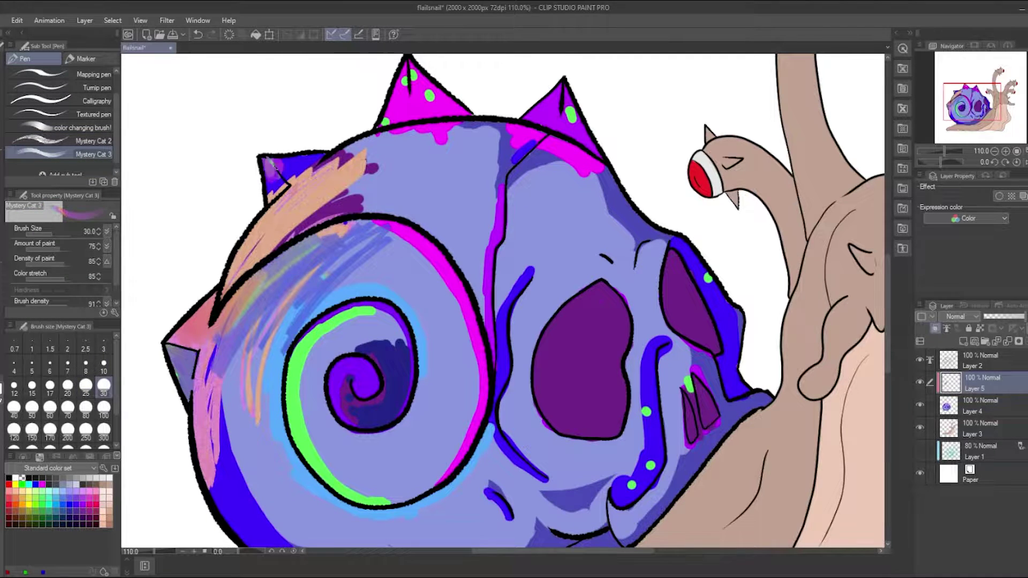
{"action": "mouse_move", "coordinate": [276, 169]}
{"action": "left_mouse_down"}
{"action": "mouse_move", "coordinate": [300, 182]}
{"action": "mouse_move", "coordinate": [318, 150]}
{"action": "mouse_move", "coordinate": [428, 145]}
{"action": "mouse_move", "coordinate": [328, 152]}
{"action": "mouse_move", "coordinate": [439, 148]}
{"action": "mouse_move", "coordinate": [567, 169]}
{"action": "mouse_move", "coordinate": [300, 215]}
{"action": "mouse_move", "coordinate": [489, 220]}
{"action": "mouse_move", "coordinate": [482, 332]}
{"action": "mouse_move", "coordinate": [471, 183]}
{"action": "mouse_move", "coordinate": [384, 200]}
{"action": "left_mouse_up"}
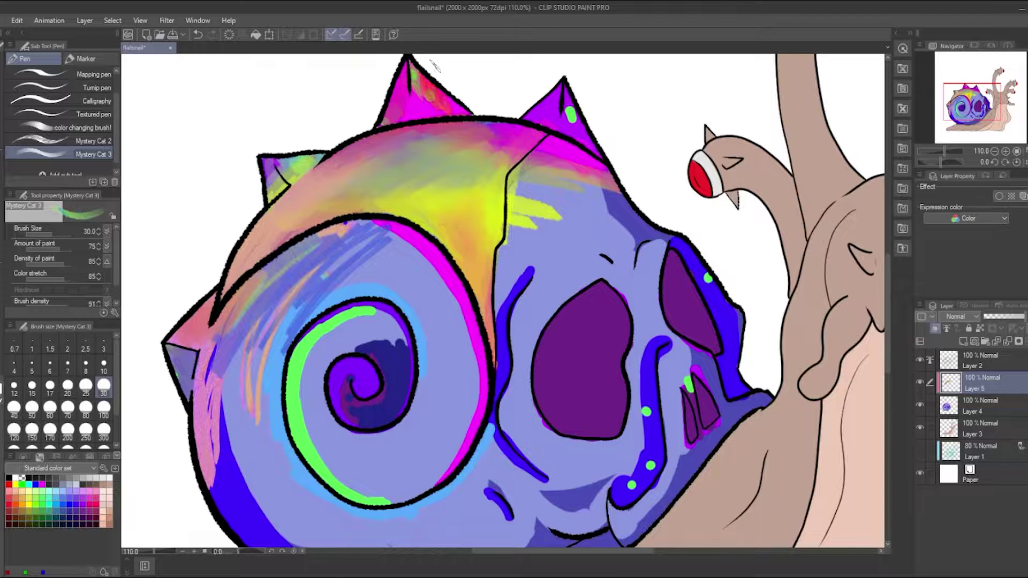
{"action": "left_click_drag", "start_coordinate": [435, 66], "coordinate": [412, 99]}
{"action": "scroll", "coordinate": [418, 99], "scroll_direction": "up", "scroll_amount": 2}
{"action": "mouse_move", "coordinate": [568, 131]}
{"action": "left_mouse_down"}
{"action": "mouse_move", "coordinate": [571, 177]}
{"action": "mouse_move", "coordinate": [568, 155]}
{"action": "mouse_move", "coordinate": [541, 187]}
{"action": "mouse_move", "coordinate": [557, 160]}
{"action": "left_mouse_up"}
{"action": "scroll", "coordinate": [557, 160], "scroll_direction": "down", "scroll_amount": 4}
{"action": "mouse_move", "coordinate": [535, 91]}
{"action": "left_mouse_down"}
{"action": "mouse_move", "coordinate": [514, 144]}
{"action": "mouse_move", "coordinate": [506, 245]}
{"action": "mouse_move", "coordinate": [536, 139]}
{"action": "mouse_move", "coordinate": [616, 102]}
{"action": "mouse_move", "coordinate": [512, 161]}
{"action": "left_mouse_up"}
{"action": "left_click_drag", "start_coordinate": [592, 171], "coordinate": [605, 122]}
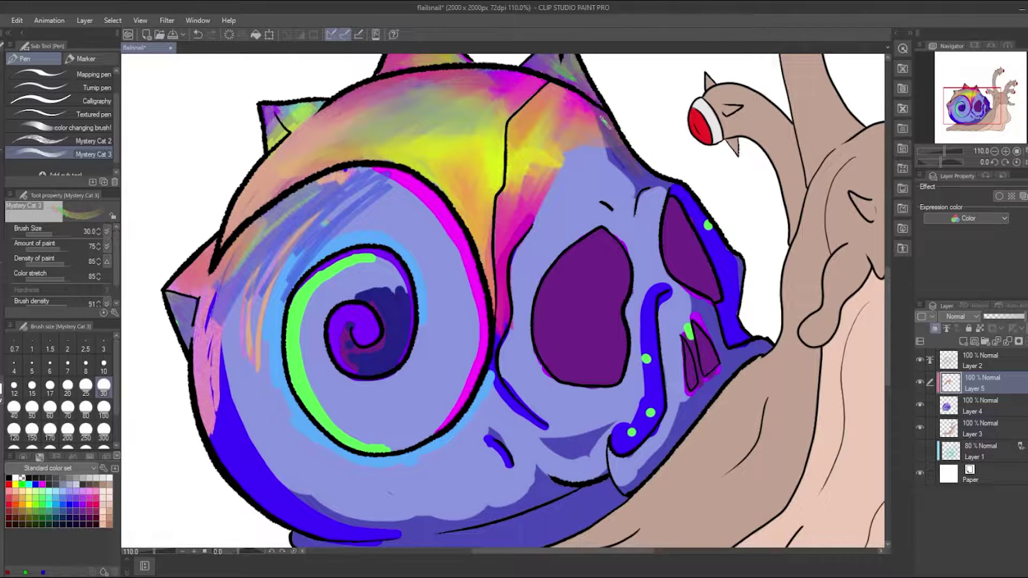
Cover the skull's brow, cheeks, snout and jaw and the spiral's inner coil with multicoloured Mystery Cat 3 strokes
{"action": "mouse_move", "coordinate": [644, 180]}
{"action": "left_mouse_down"}
{"action": "mouse_move", "coordinate": [675, 184]}
{"action": "mouse_move", "coordinate": [732, 263]}
{"action": "mouse_move", "coordinate": [730, 342]}
{"action": "left_mouse_up"}
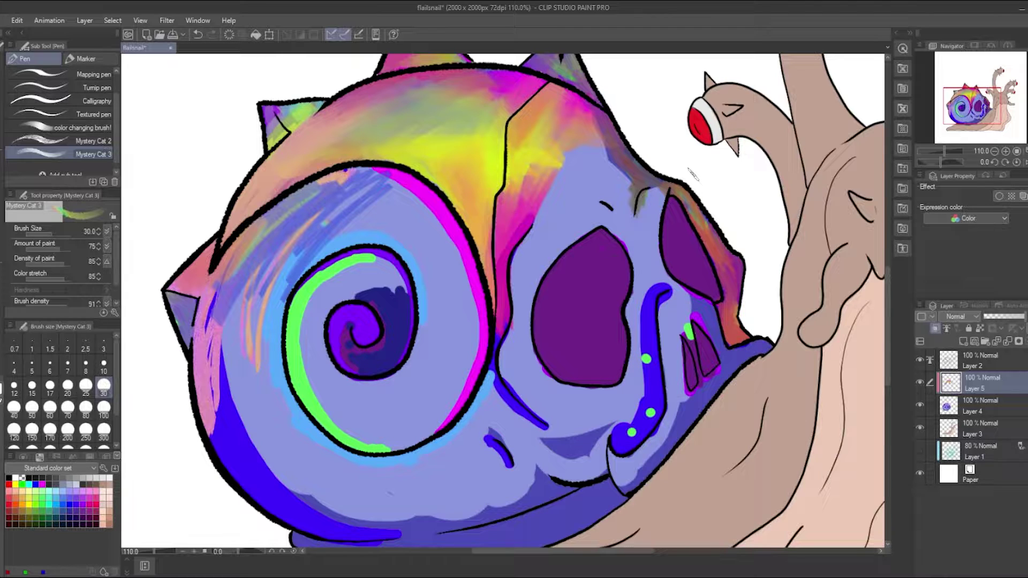
{"action": "left_click_drag", "start_coordinate": [600, 139], "coordinate": [551, 193]}
{"action": "left_click_drag", "start_coordinate": [627, 156], "coordinate": [562, 213]}
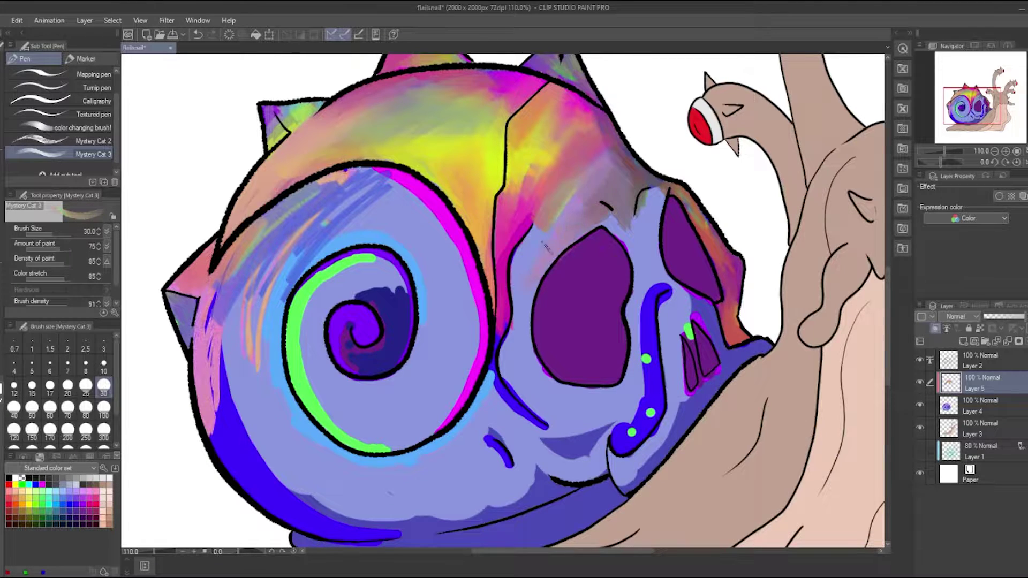
{"action": "mouse_move", "coordinate": [544, 247]}
{"action": "left_mouse_down"}
{"action": "mouse_move", "coordinate": [515, 258]}
{"action": "mouse_move", "coordinate": [523, 407]}
{"action": "mouse_move", "coordinate": [547, 410]}
{"action": "left_mouse_up"}
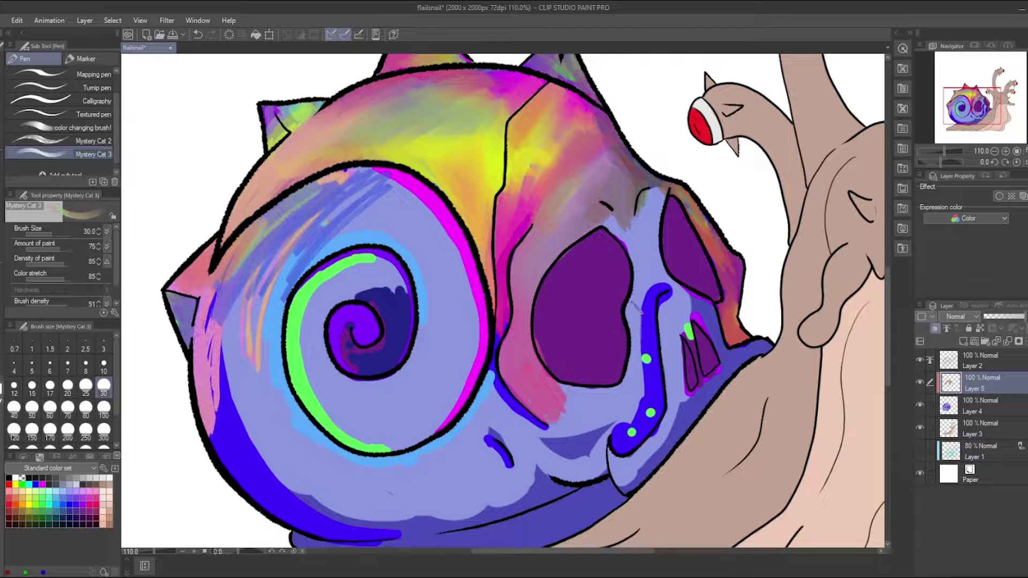
{"action": "mouse_move", "coordinate": [644, 217]}
{"action": "left_mouse_down"}
{"action": "mouse_move", "coordinate": [635, 240]}
{"action": "mouse_move", "coordinate": [657, 273]}
{"action": "left_mouse_up"}
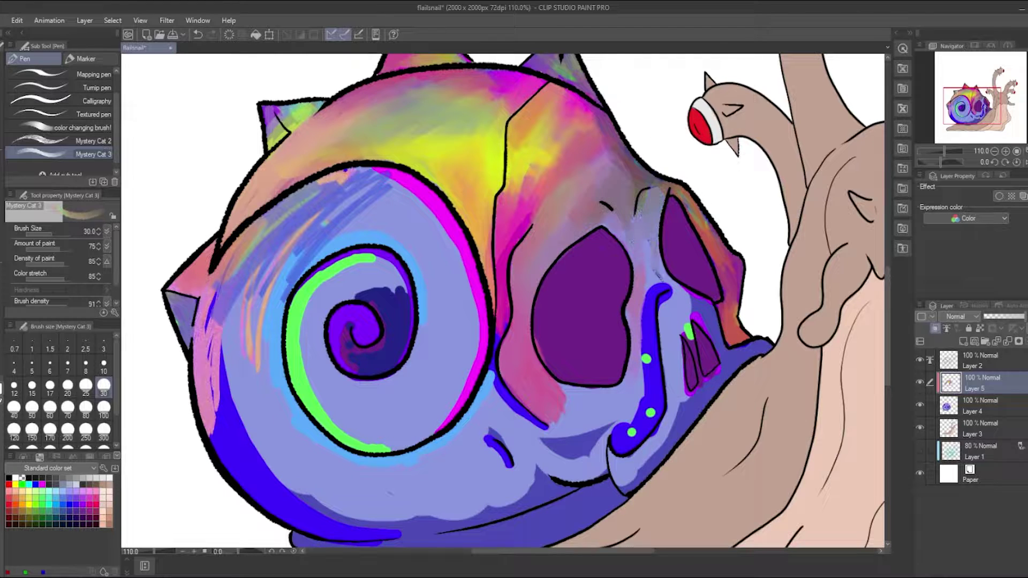
{"action": "mouse_move", "coordinate": [633, 359]}
{"action": "left_mouse_down"}
{"action": "mouse_move", "coordinate": [653, 319]}
{"action": "mouse_move", "coordinate": [659, 402]}
{"action": "mouse_move", "coordinate": [649, 315]}
{"action": "mouse_move", "coordinate": [661, 407]}
{"action": "mouse_move", "coordinate": [671, 294]}
{"action": "mouse_move", "coordinate": [678, 404]}
{"action": "mouse_move", "coordinate": [608, 464]}
{"action": "mouse_move", "coordinate": [675, 434]}
{"action": "mouse_move", "coordinate": [693, 276]}
{"action": "mouse_move", "coordinate": [723, 383]}
{"action": "mouse_move", "coordinate": [702, 332]}
{"action": "mouse_move", "coordinate": [696, 366]}
{"action": "mouse_move", "coordinate": [703, 302]}
{"action": "left_mouse_up"}
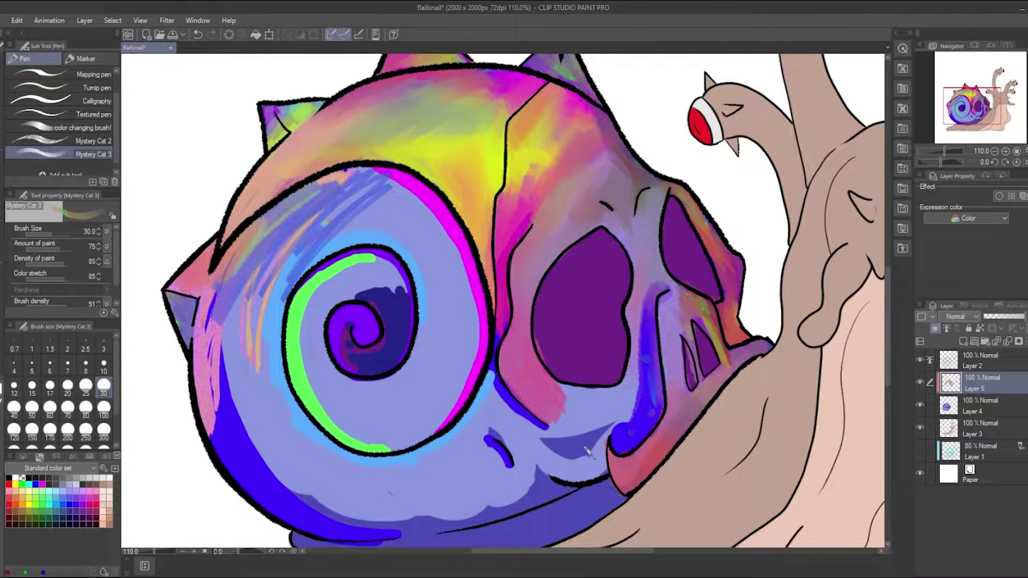
{"action": "mouse_move", "coordinate": [628, 442]}
{"action": "left_mouse_down"}
{"action": "mouse_move", "coordinate": [642, 360]}
{"action": "mouse_move", "coordinate": [646, 397]}
{"action": "mouse_move", "coordinate": [587, 404]}
{"action": "mouse_move", "coordinate": [578, 435]}
{"action": "mouse_move", "coordinate": [588, 463]}
{"action": "mouse_move", "coordinate": [504, 326]}
{"action": "mouse_move", "coordinate": [520, 413]}
{"action": "mouse_move", "coordinate": [451, 427]}
{"action": "mouse_move", "coordinate": [436, 448]}
{"action": "mouse_move", "coordinate": [282, 337]}
{"action": "mouse_move", "coordinate": [363, 185]}
{"action": "mouse_move", "coordinate": [413, 341]}
{"action": "mouse_move", "coordinate": [359, 292]}
{"action": "mouse_move", "coordinate": [350, 369]}
{"action": "mouse_move", "coordinate": [386, 309]}
{"action": "mouse_move", "coordinate": [352, 301]}
{"action": "mouse_move", "coordinate": [380, 375]}
{"action": "mouse_move", "coordinate": [406, 304]}
{"action": "mouse_move", "coordinate": [386, 264]}
{"action": "mouse_move", "coordinate": [366, 328]}
{"action": "mouse_move", "coordinate": [351, 304]}
{"action": "mouse_move", "coordinate": [372, 316]}
{"action": "mouse_move", "coordinate": [369, 325]}
{"action": "mouse_move", "coordinate": [343, 313]}
{"action": "mouse_move", "coordinate": [369, 331]}
{"action": "mouse_move", "coordinate": [334, 363]}
{"action": "mouse_move", "coordinate": [366, 253]}
{"action": "mouse_move", "coordinate": [378, 453]}
{"action": "mouse_move", "coordinate": [311, 355]}
{"action": "left_mouse_up"}
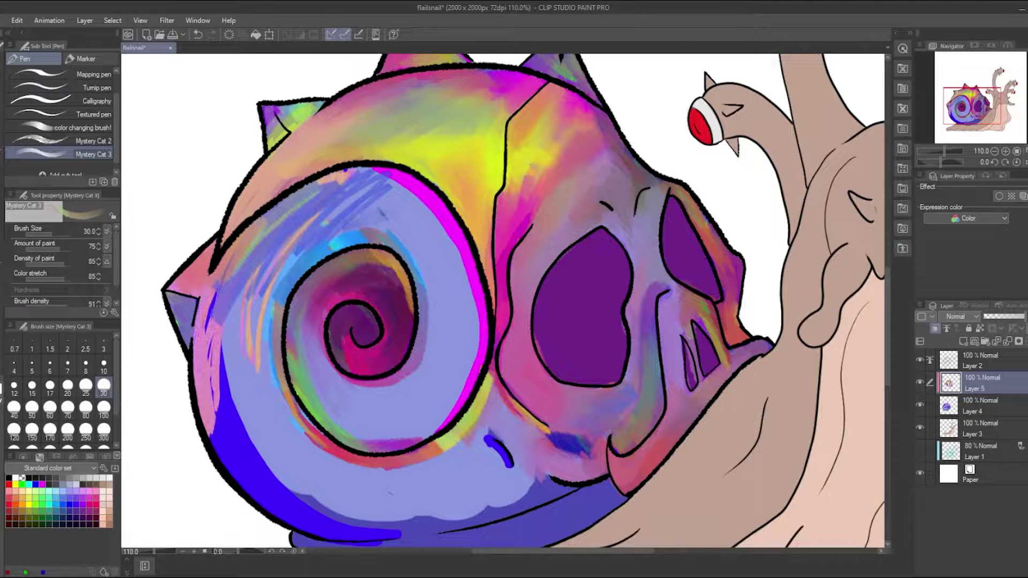
Paint the outer coil of the shell's spiral with orange, pink and violet Mystery Cat 3 strokes following its curve
{"action": "mouse_move", "coordinate": [321, 241]}
{"action": "left_mouse_down"}
{"action": "mouse_move", "coordinate": [257, 348]}
{"action": "mouse_move", "coordinate": [214, 310]}
{"action": "mouse_move", "coordinate": [230, 455]}
{"action": "mouse_move", "coordinate": [262, 471]}
{"action": "left_mouse_up"}
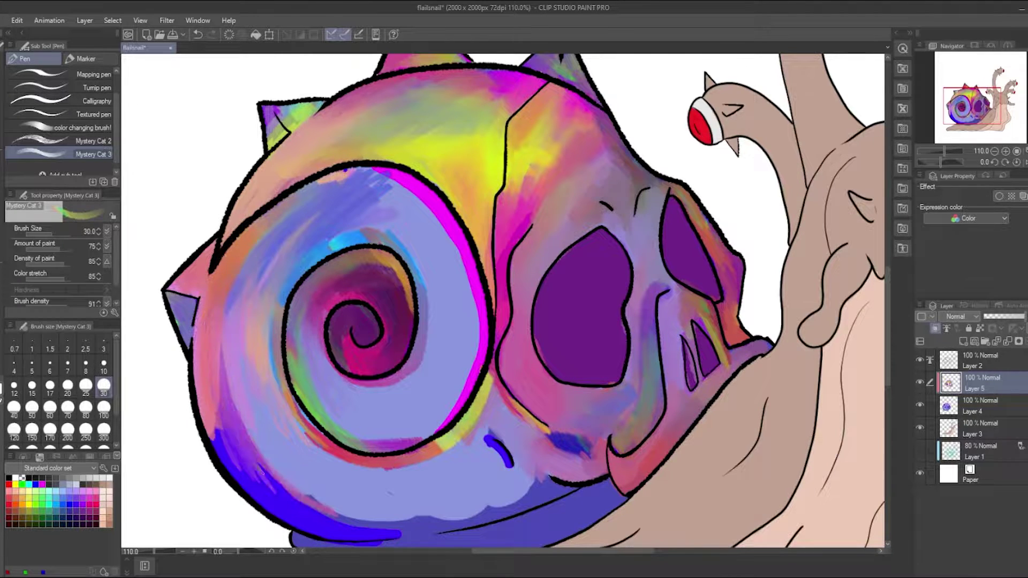
{"action": "left_click_drag", "start_coordinate": [230, 434], "coordinate": [316, 514]}
{"action": "left_click_drag", "start_coordinate": [215, 391], "coordinate": [332, 530]}
{"action": "scroll", "coordinate": [482, 321], "scroll_direction": "down", "scroll_amount": 2}
{"action": "left_click_drag", "start_coordinate": [284, 439], "coordinate": [409, 394]}
{"action": "left_click_drag", "start_coordinate": [332, 396], "coordinate": [265, 437]}
{"action": "left_click_drag", "start_coordinate": [236, 327], "coordinate": [217, 396]}
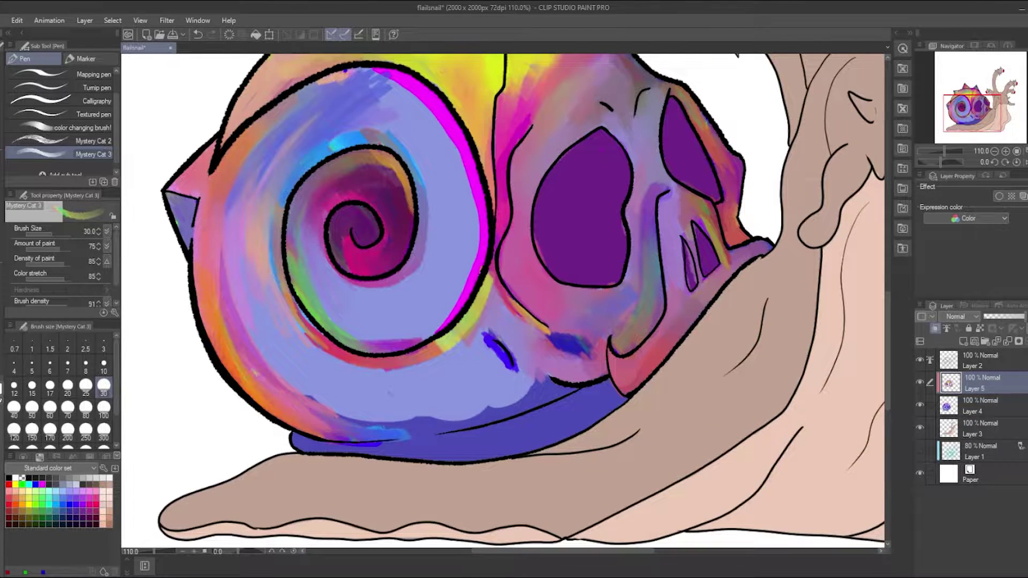
{"action": "left_click_drag", "start_coordinate": [228, 258], "coordinate": [286, 394]}
{"action": "left_click_drag", "start_coordinate": [346, 70], "coordinate": [263, 141]}
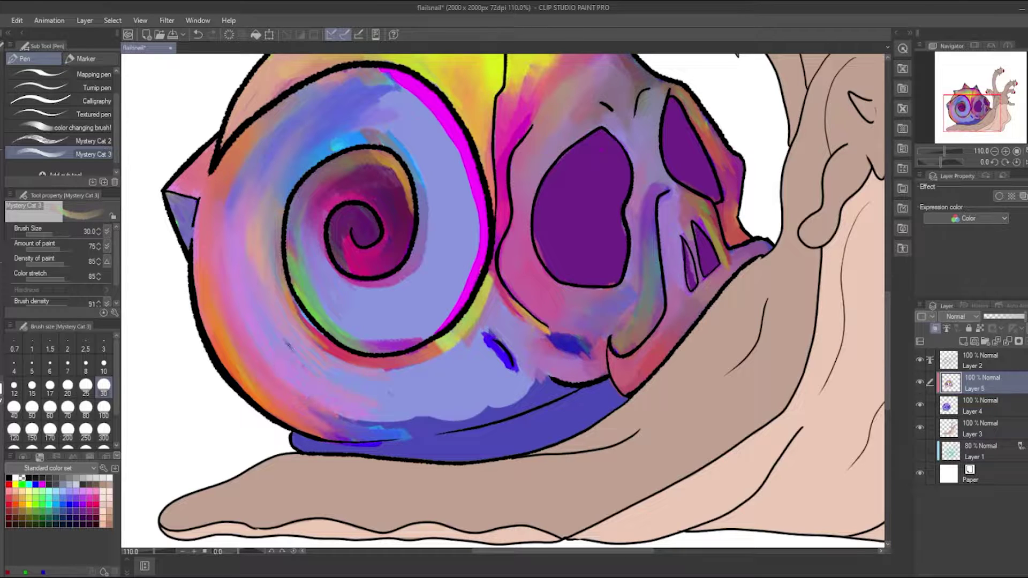
Paint the shell's lower band and bottom rim in mixed colours with Mystery Cat 3, using size 15 for the narrow rim
{"action": "left_click_drag", "start_coordinate": [318, 423], "coordinate": [433, 415]}
{"action": "mouse_move", "coordinate": [484, 329]}
{"action": "left_mouse_down"}
{"action": "mouse_move", "coordinate": [386, 375]}
{"action": "mouse_move", "coordinate": [536, 402]}
{"action": "left_mouse_up"}
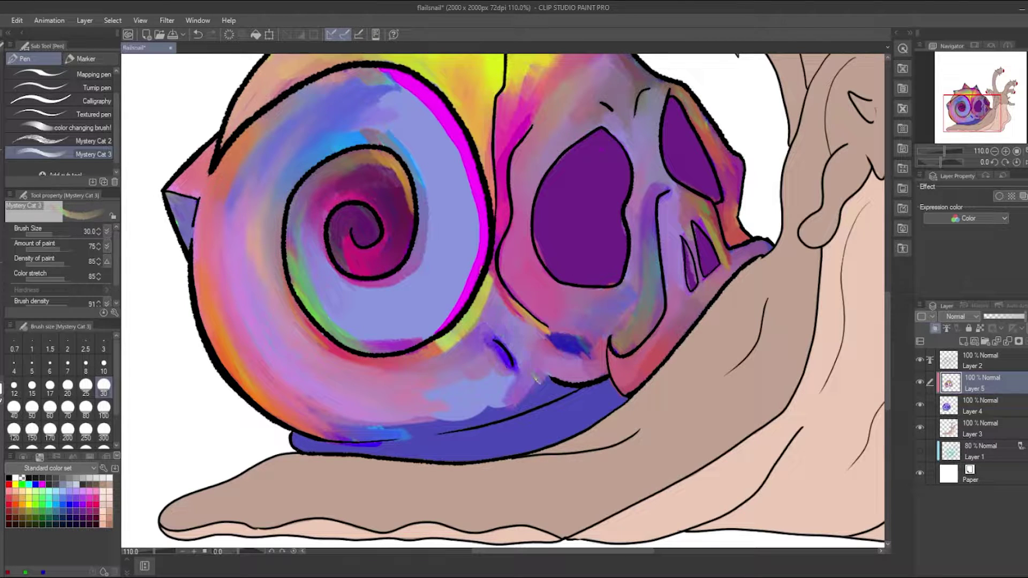
{"action": "left_click_drag", "start_coordinate": [374, 423], "coordinate": [527, 375]}
{"action": "mouse_move", "coordinate": [329, 439]}
{"action": "left_mouse_down"}
{"action": "mouse_move", "coordinate": [573, 380]}
{"action": "mouse_move", "coordinate": [498, 415]}
{"action": "left_mouse_up"}
{"action": "left_click_drag", "start_coordinate": [567, 423], "coordinate": [622, 386]}
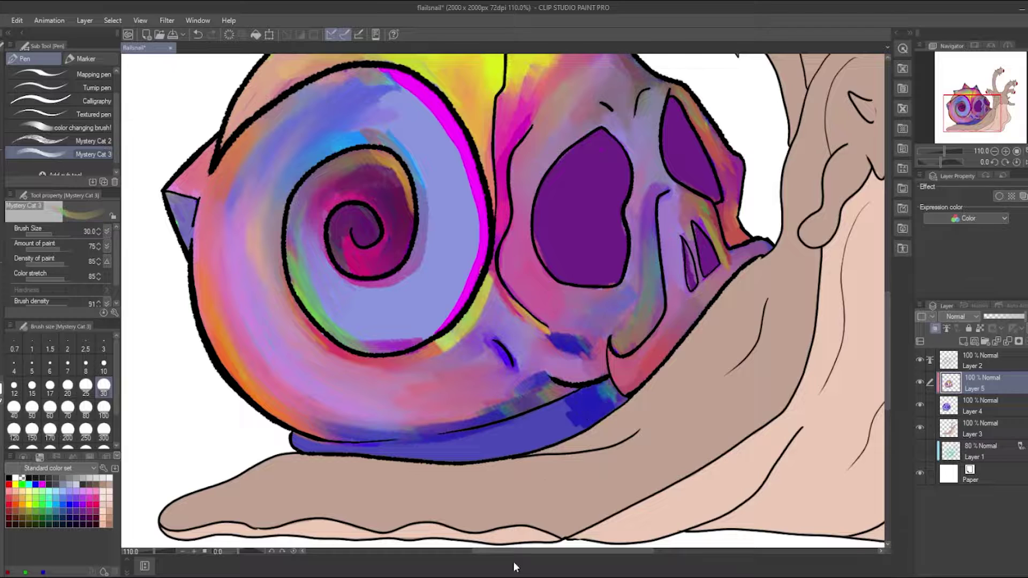
{"action": "left_click", "coordinate": [32, 385]}
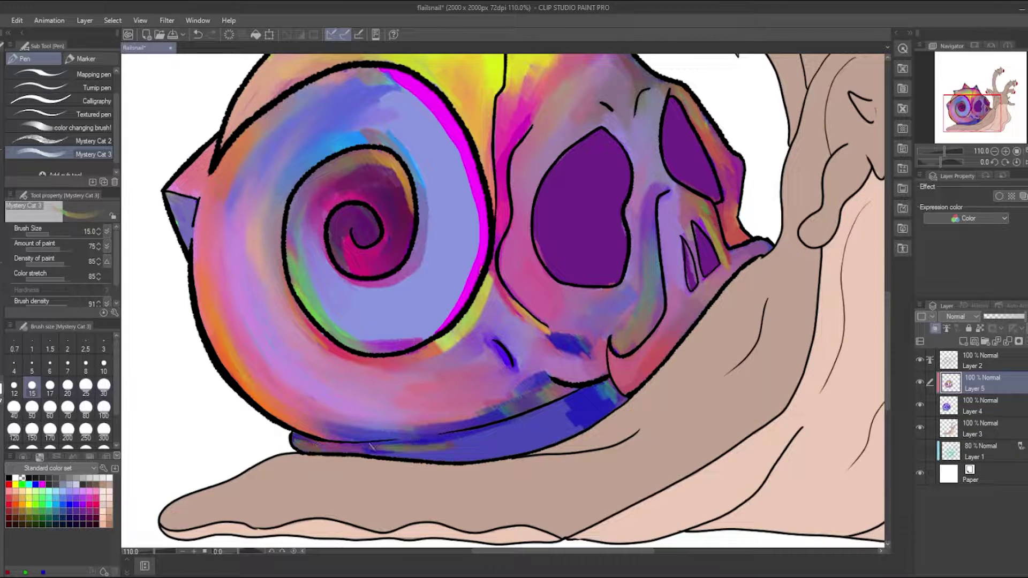
{"action": "mouse_move", "coordinate": [371, 446]}
{"action": "left_mouse_down"}
{"action": "mouse_move", "coordinate": [460, 323]}
{"action": "mouse_move", "coordinate": [502, 423]}
{"action": "mouse_move", "coordinate": [539, 445]}
{"action": "mouse_move", "coordinate": [618, 394]}
{"action": "left_mouse_up"}
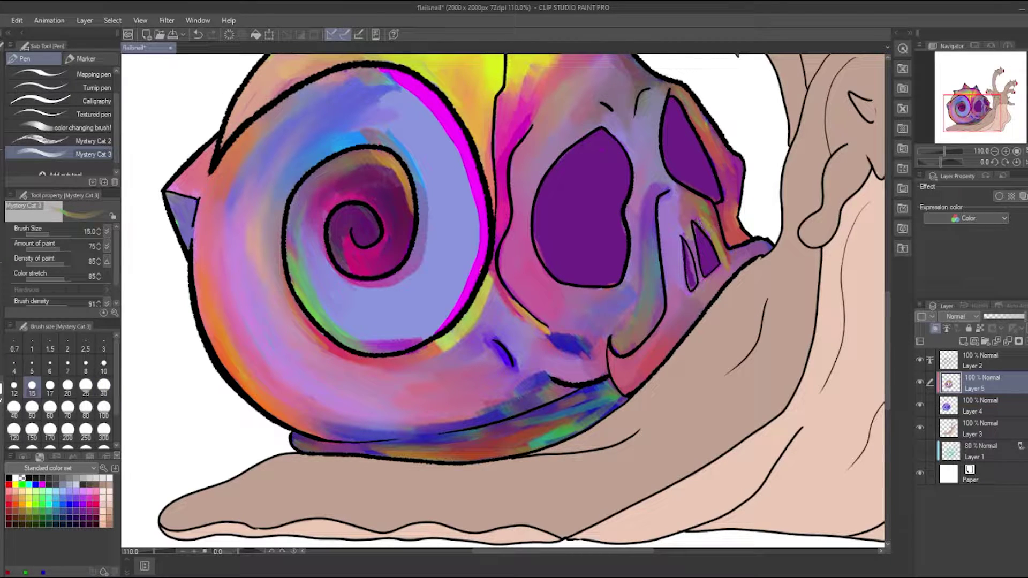
Paint the pale middle coil of the spiral with Mystery Cat 3 at sizes 30 and 50
{"action": "scroll", "coordinate": [503, 300], "scroll_direction": "down", "scroll_amount": 5}
{"action": "scroll", "coordinate": [536, 267], "scroll_direction": "up", "scroll_amount": 5}
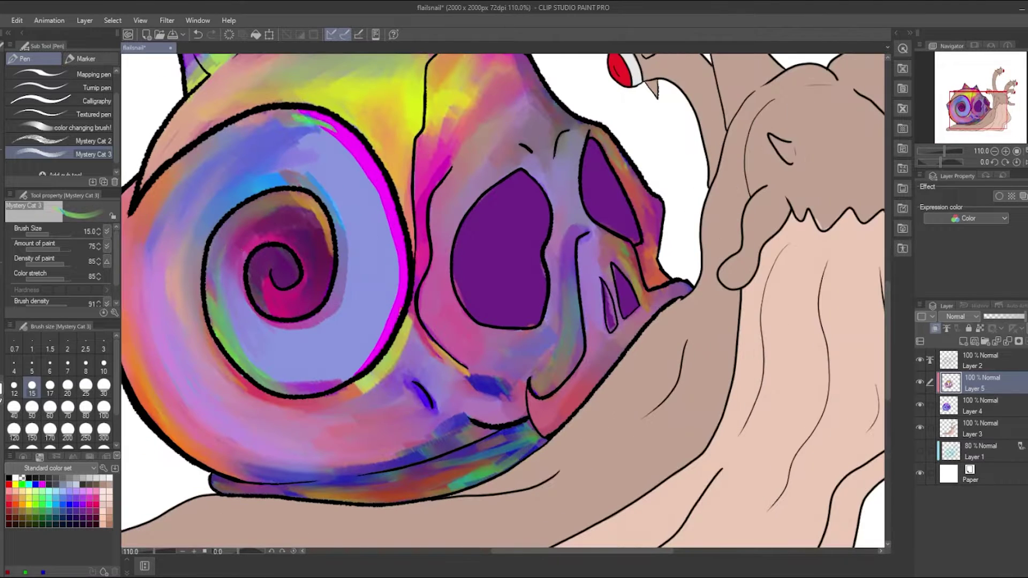
{"action": "left_click", "coordinate": [104, 385]}
{"action": "mouse_move", "coordinate": [316, 112]}
{"action": "left_mouse_down"}
{"action": "mouse_move", "coordinate": [386, 176]}
{"action": "mouse_move", "coordinate": [404, 300]}
{"action": "mouse_move", "coordinate": [305, 393]}
{"action": "left_mouse_up"}
{"action": "mouse_move", "coordinate": [239, 161]}
{"action": "left_mouse_down"}
{"action": "mouse_move", "coordinate": [383, 177]}
{"action": "mouse_move", "coordinate": [399, 273]}
{"action": "left_mouse_up"}
{"action": "mouse_move", "coordinate": [342, 156]}
{"action": "left_mouse_down"}
{"action": "mouse_move", "coordinate": [299, 172]}
{"action": "mouse_move", "coordinate": [343, 134]}
{"action": "mouse_move", "coordinate": [386, 290]}
{"action": "left_mouse_up"}
{"action": "mouse_move", "coordinate": [383, 333]}
{"action": "left_mouse_down"}
{"action": "mouse_move", "coordinate": [343, 203]}
{"action": "mouse_move", "coordinate": [354, 332]}
{"action": "mouse_move", "coordinate": [246, 327]}
{"action": "left_mouse_up"}
{"action": "left_click_drag", "start_coordinate": [316, 332], "coordinate": [279, 321]}
{"action": "left_click", "coordinate": [31, 408]}
{"action": "left_click_drag", "start_coordinate": [236, 236], "coordinate": [220, 300]}
{"action": "left_click_drag", "start_coordinate": [394, 209], "coordinate": [279, 385]}
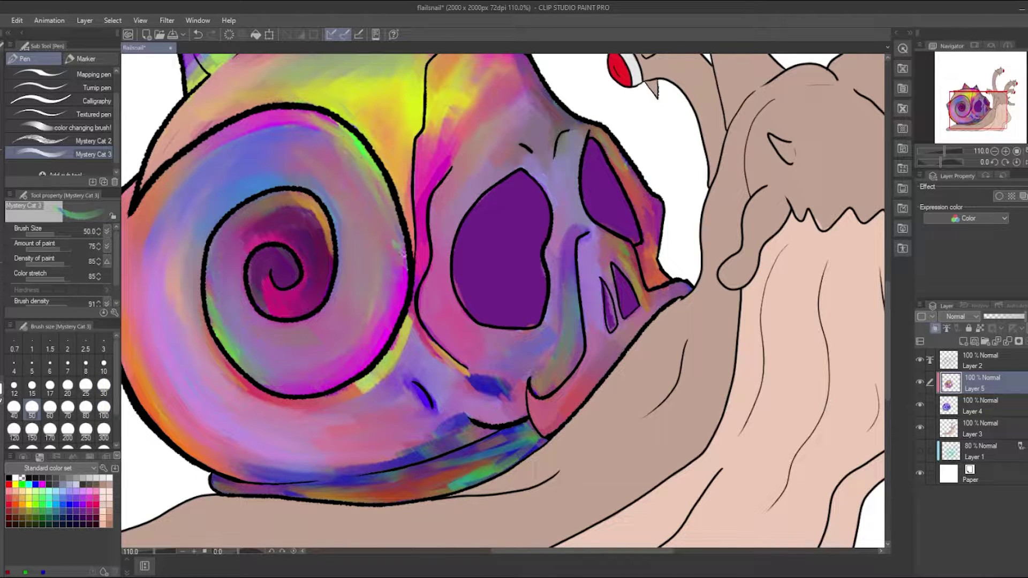
Reduce Layer 5's opacity to 90% and hide the layer
{"action": "scroll", "coordinate": [351, 247], "scroll_direction": "down", "scroll_amount": 3}
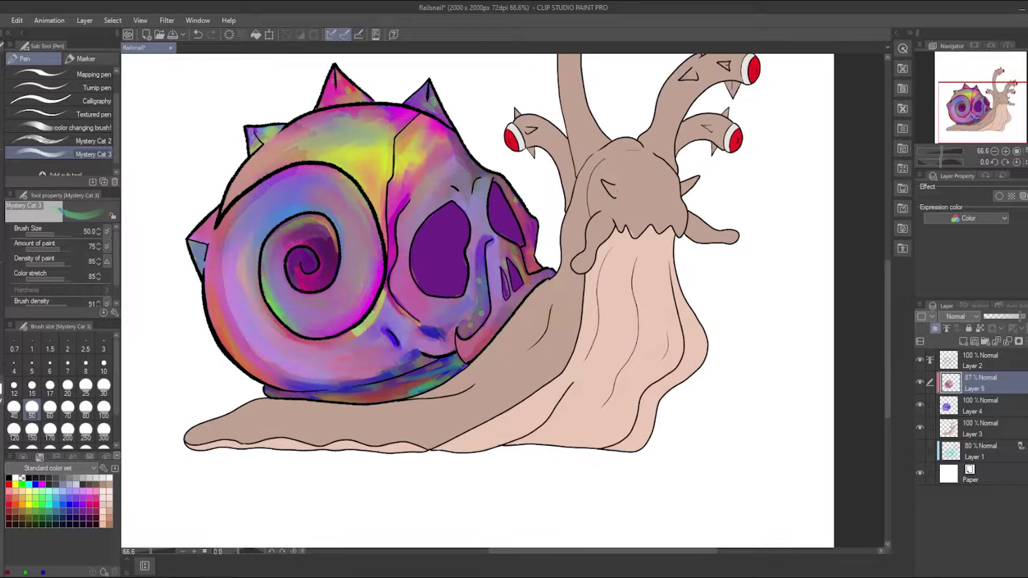
{"action": "left_click", "coordinate": [920, 383]}
Blend the spiral's blue, green, pink and purple colour edges on Layer 4 with the Textured blender at size 30
{"action": "left_click", "coordinate": [978, 405]}
{"action": "key", "text": "j"}
{"action": "scroll", "coordinate": [259, 256], "scroll_direction": "up", "scroll_amount": 3}
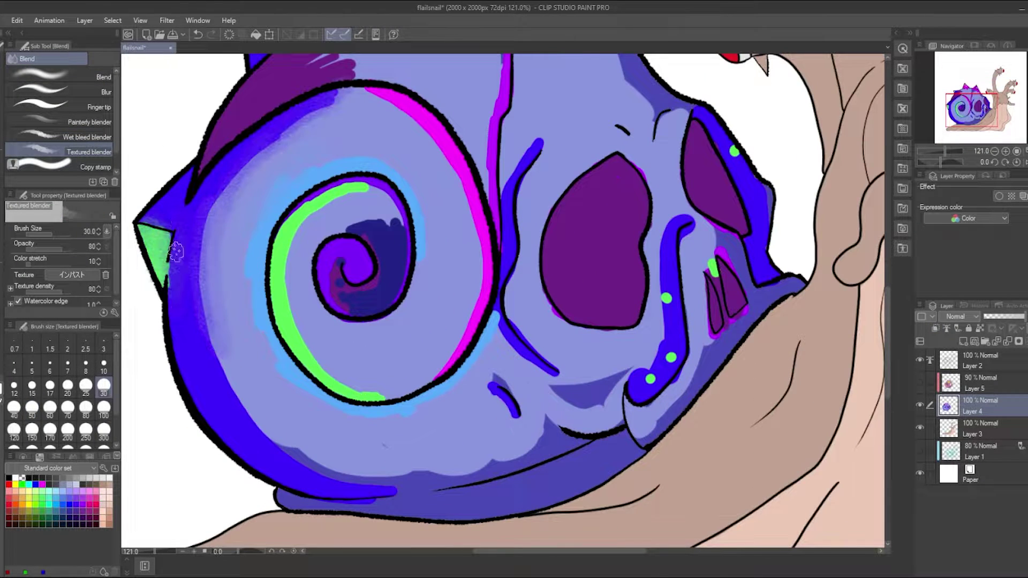
{"action": "left_click_drag", "start_coordinate": [388, 233], "coordinate": [295, 322]}
{"action": "left_click_drag", "start_coordinate": [343, 193], "coordinate": [391, 252]}
{"action": "left_click_drag", "start_coordinate": [460, 150], "coordinate": [332, 386]}
{"action": "mouse_move", "coordinate": [214, 348]}
{"action": "left_mouse_down"}
{"action": "mouse_move", "coordinate": [225, 177]}
{"action": "mouse_move", "coordinate": [276, 123]}
{"action": "mouse_move", "coordinate": [161, 246]}
{"action": "mouse_move", "coordinate": [229, 349]}
{"action": "mouse_move", "coordinate": [397, 484]}
{"action": "mouse_move", "coordinate": [472, 177]}
{"action": "mouse_move", "coordinate": [331, 270]}
{"action": "left_mouse_up"}
Blend the spiral's dark core, its green band and the blue crease beside the spiral with the Painterly blender at size 30
{"action": "left_click", "coordinate": [90, 122]}
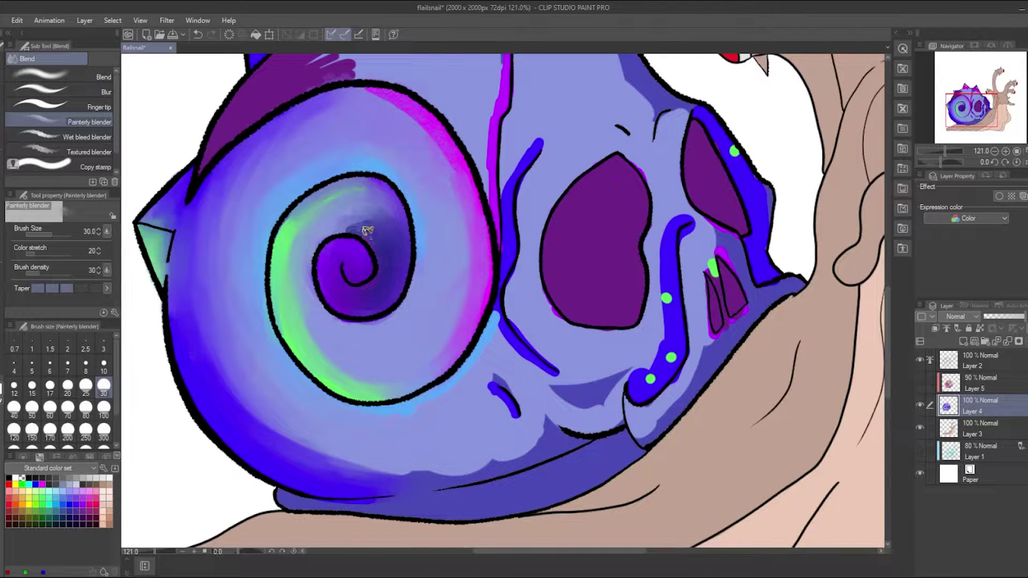
{"action": "left_click_drag", "start_coordinate": [368, 230], "coordinate": [286, 253]}
{"action": "mouse_move", "coordinate": [503, 321]}
{"action": "left_mouse_down"}
{"action": "mouse_move", "coordinate": [539, 144]}
{"action": "mouse_move", "coordinate": [514, 279]}
{"action": "mouse_move", "coordinate": [560, 375]}
{"action": "left_mouse_up"}
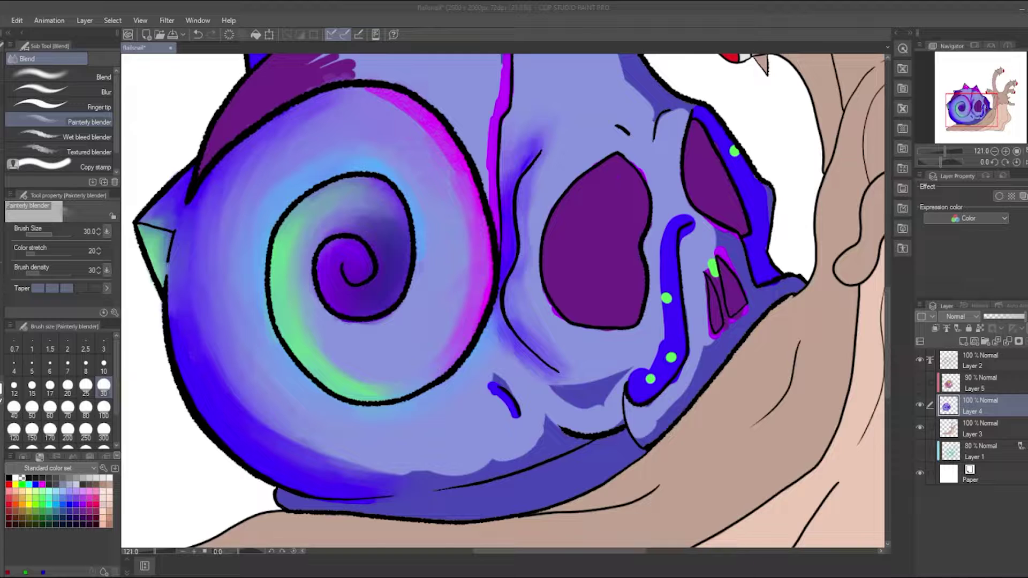
{"action": "scroll", "coordinate": [484, 451], "scroll_direction": "down", "scroll_amount": 10}
{"action": "scroll", "coordinate": [485, 452], "scroll_direction": "up", "scroll_amount": 9}
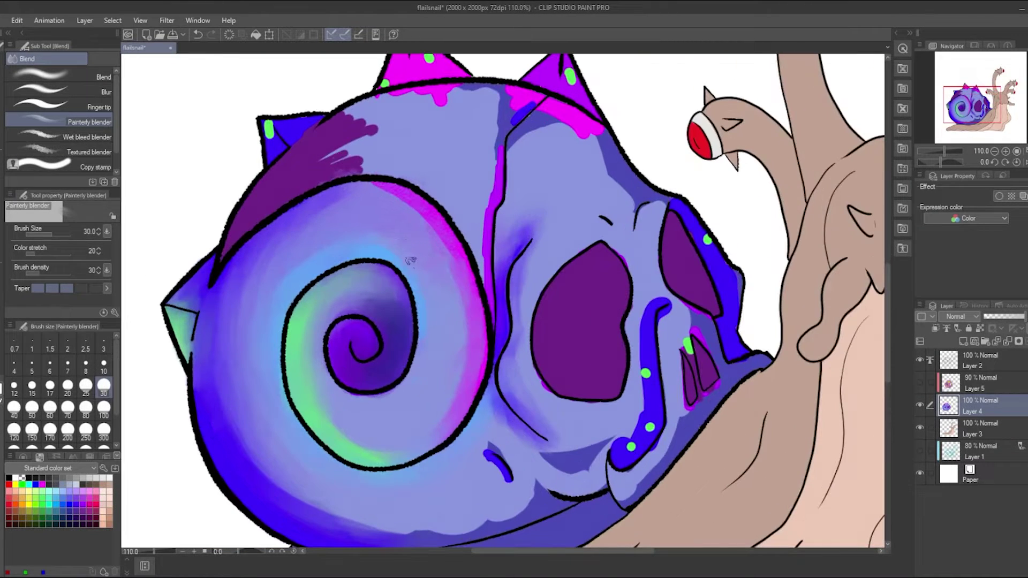
Blend the skull's forehead crack, the pink and dark purple patches along the crown, and the spikes with the Painterly blender
{"action": "mouse_move", "coordinate": [485, 452]}
{"action": "left_mouse_down"}
{"action": "mouse_move", "coordinate": [536, 399]}
{"action": "mouse_move", "coordinate": [576, 287]}
{"action": "mouse_move", "coordinate": [642, 241]}
{"action": "mouse_move", "coordinate": [618, 171]}
{"action": "mouse_move", "coordinate": [514, 141]}
{"action": "left_mouse_up"}
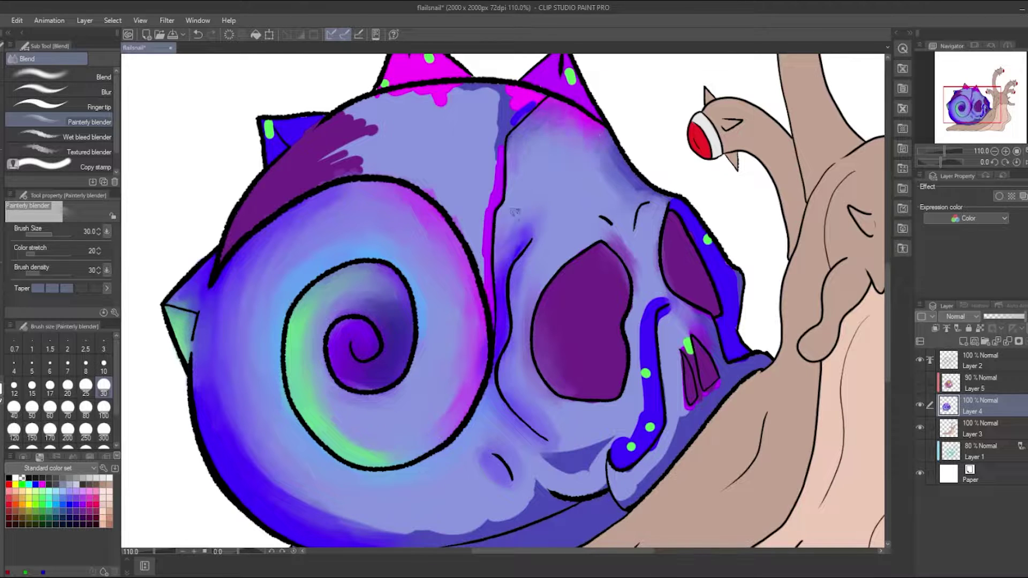
{"action": "left_click_drag", "start_coordinate": [515, 212], "coordinate": [495, 197]}
{"action": "mouse_move", "coordinate": [516, 108]}
{"action": "left_mouse_down"}
{"action": "mouse_move", "coordinate": [463, 92]}
{"action": "mouse_move", "coordinate": [431, 103]}
{"action": "mouse_move", "coordinate": [230, 210]}
{"action": "left_mouse_up"}
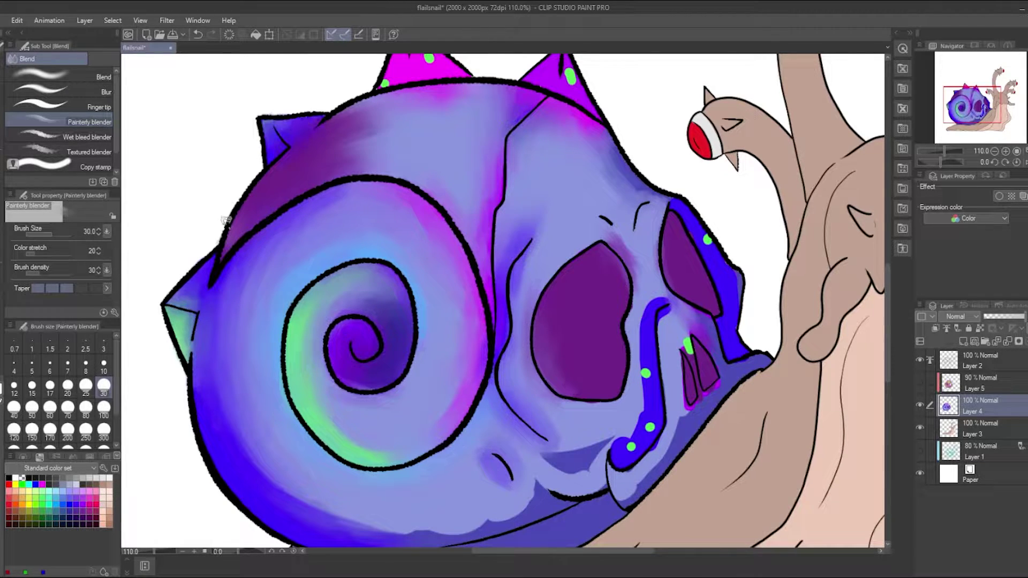
{"action": "scroll", "coordinate": [433, 109], "scroll_direction": "up", "scroll_amount": 2}
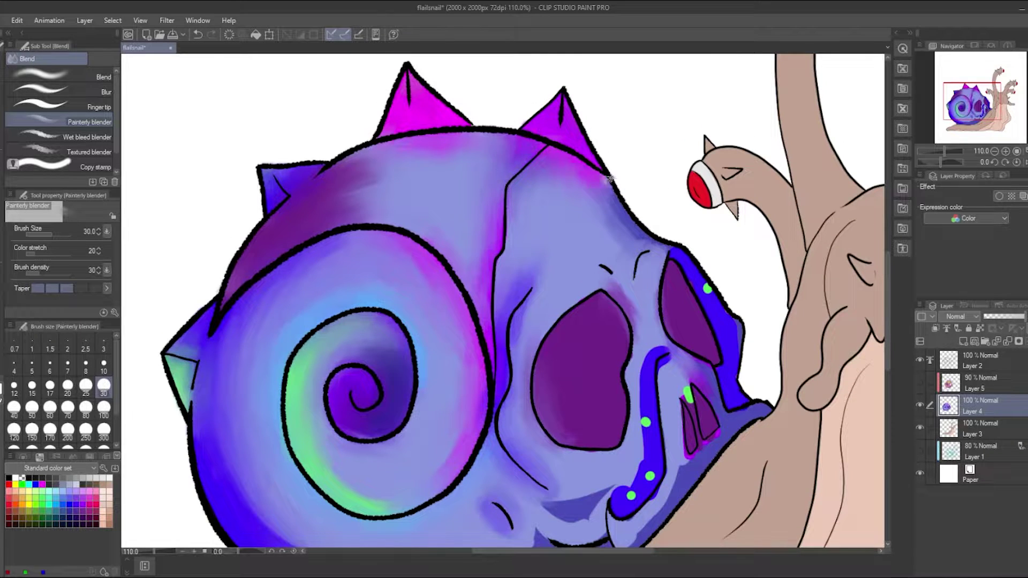
Blend the dark blue cheek crease, the nose area and the shell's lower shadow edge on Layer 4
{"action": "scroll", "coordinate": [711, 327], "scroll_direction": "down", "scroll_amount": 5}
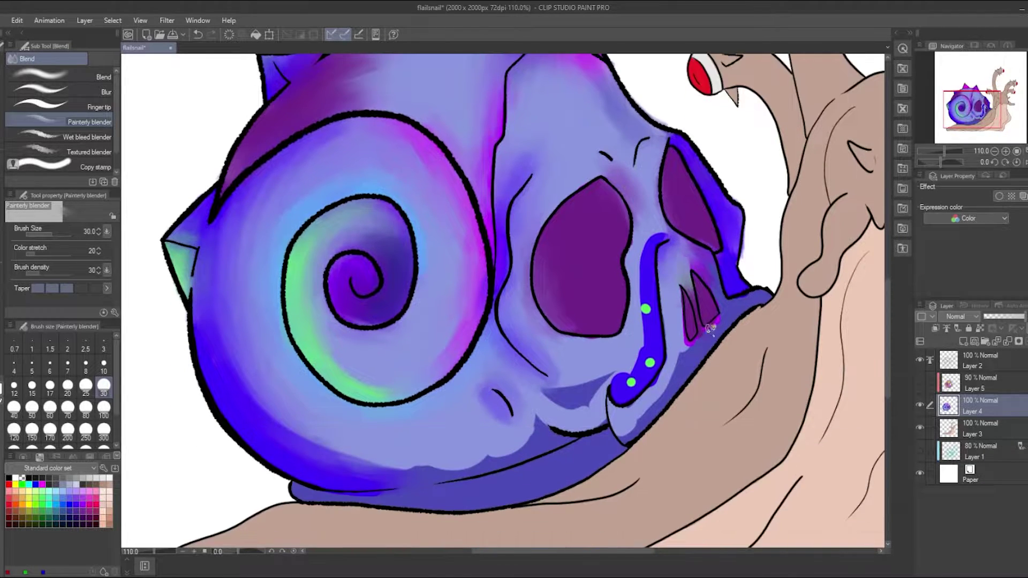
{"action": "mouse_move", "coordinate": [711, 328]}
{"action": "left_mouse_down"}
{"action": "mouse_move", "coordinate": [729, 299]}
{"action": "mouse_move", "coordinate": [632, 407]}
{"action": "mouse_move", "coordinate": [648, 257]}
{"action": "mouse_move", "coordinate": [602, 380]}
{"action": "left_mouse_up"}
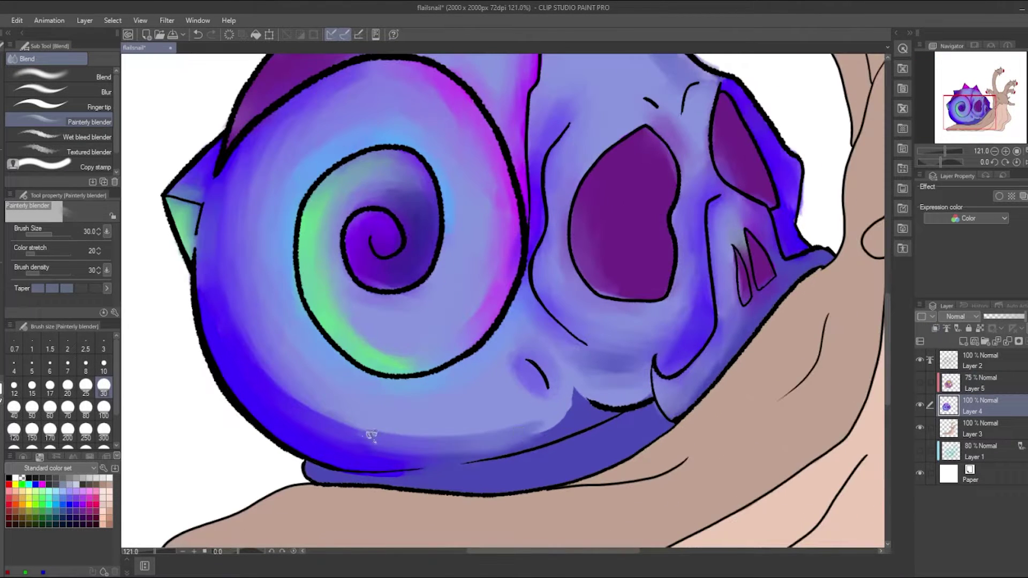
{"action": "mouse_move", "coordinate": [428, 442]}
{"action": "left_mouse_down"}
{"action": "mouse_move", "coordinate": [615, 413]}
{"action": "mouse_move", "coordinate": [372, 464]}
{"action": "mouse_move", "coordinate": [519, 403]}
{"action": "left_mouse_up"}
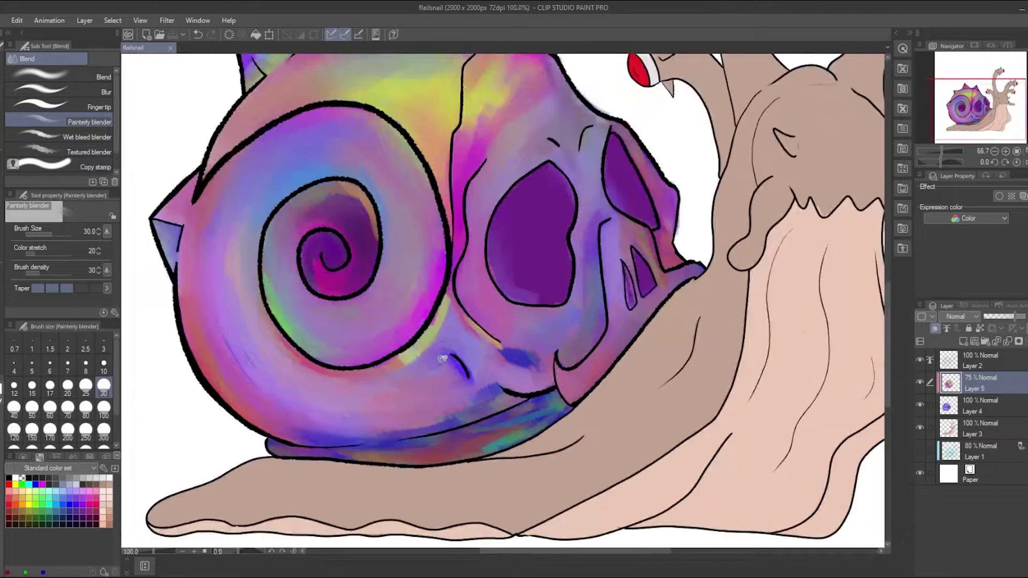
Show Layer 5 at 75% opacity and blend its blue patch below the large eye socket with the Painterly blender
{"action": "scroll", "coordinate": [442, 357], "scroll_direction": "up", "scroll_amount": 4}
{"action": "left_click_drag", "start_coordinate": [439, 289], "coordinate": [591, 353]}
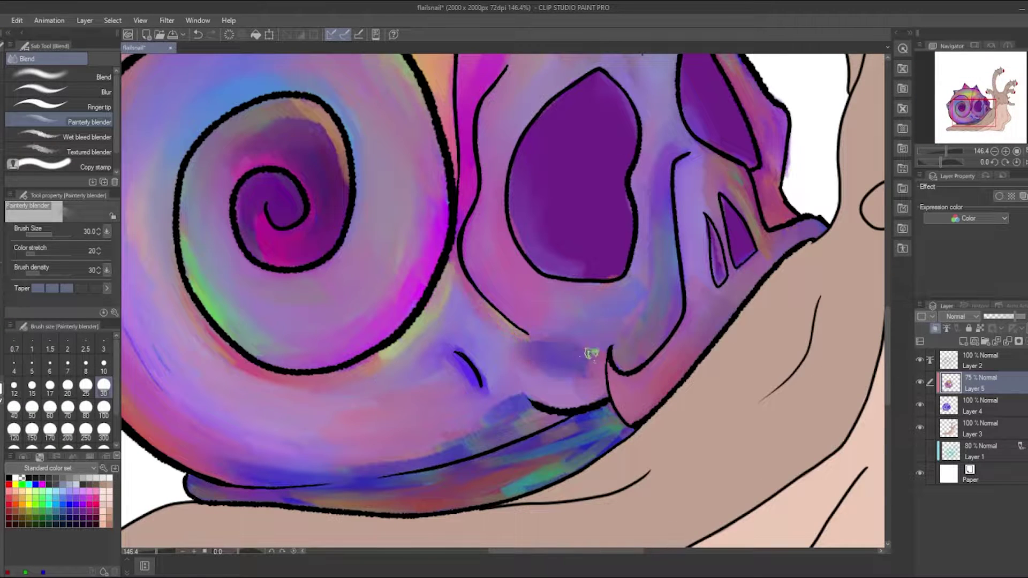
{"action": "scroll", "coordinate": [309, 163], "scroll_direction": "down", "scroll_amount": 4}
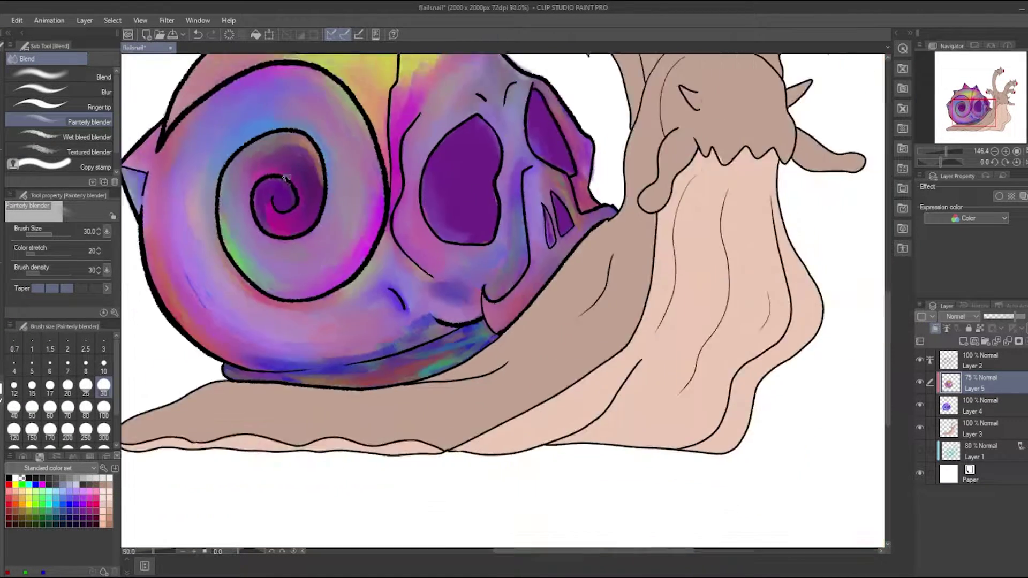
{"action": "scroll", "coordinate": [432, 139], "scroll_direction": "up", "scroll_amount": 4}
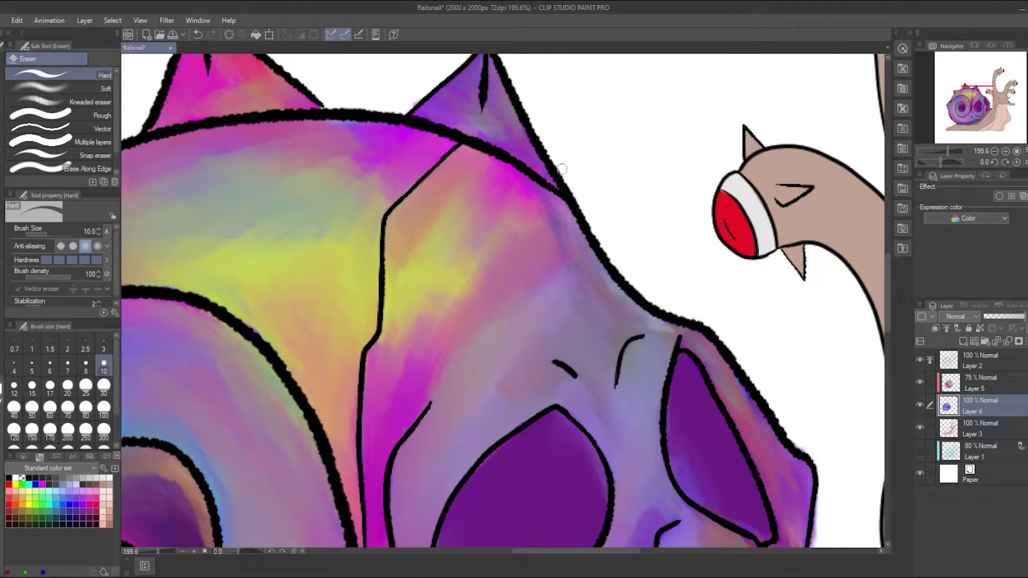
Erase stray colour outside the shell outline on Layer 4 with the Hard eraser at size 10, and add a Tone Curve layer at 55%
{"action": "scroll", "coordinate": [647, 362], "scroll_direction": "up", "scroll_amount": 1}
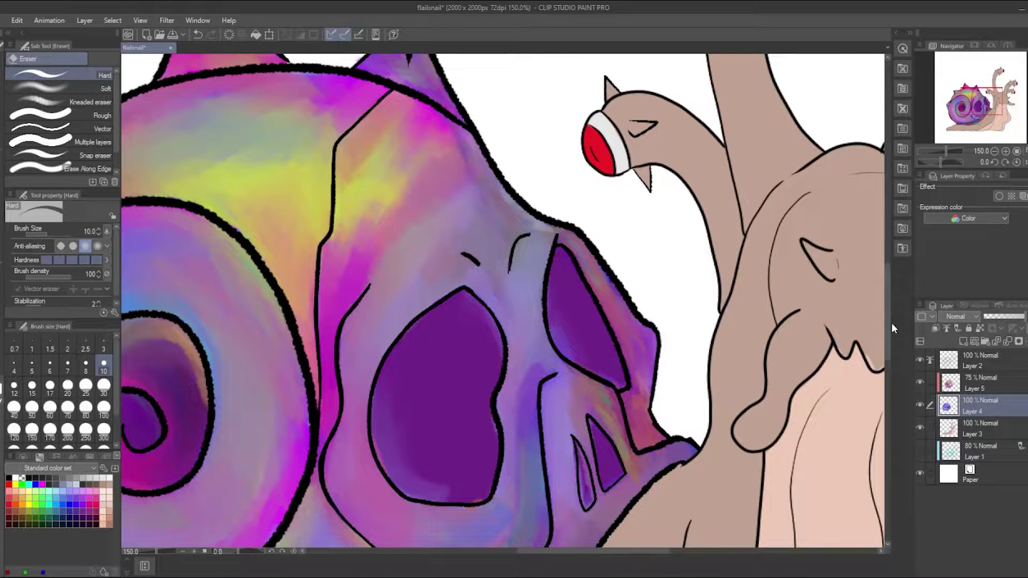
{"action": "left_click_drag", "start_coordinate": [890, 323], "coordinate": [889, 375]}
{"action": "left_click_drag", "start_coordinate": [611, 552], "coordinate": [528, 552]}
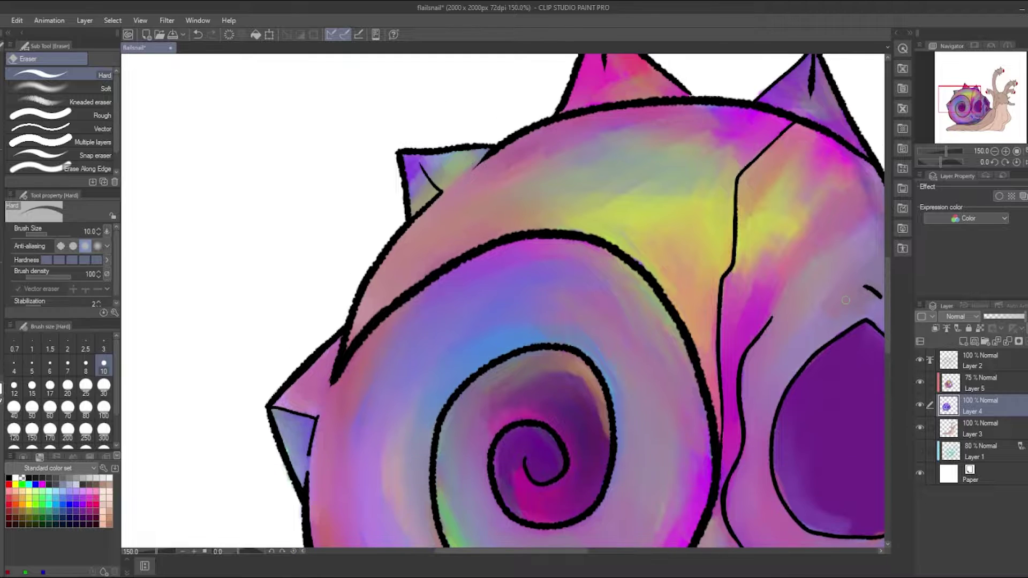
{"action": "scroll", "coordinate": [382, 226], "scroll_direction": "down", "scroll_amount": 4}
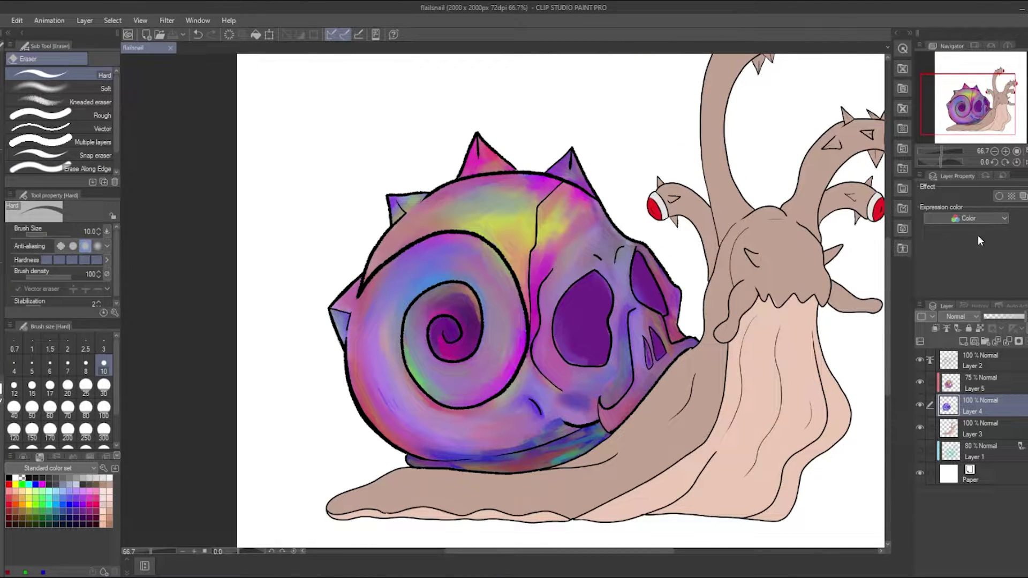
{"action": "key", "text": "ctrl+m"}
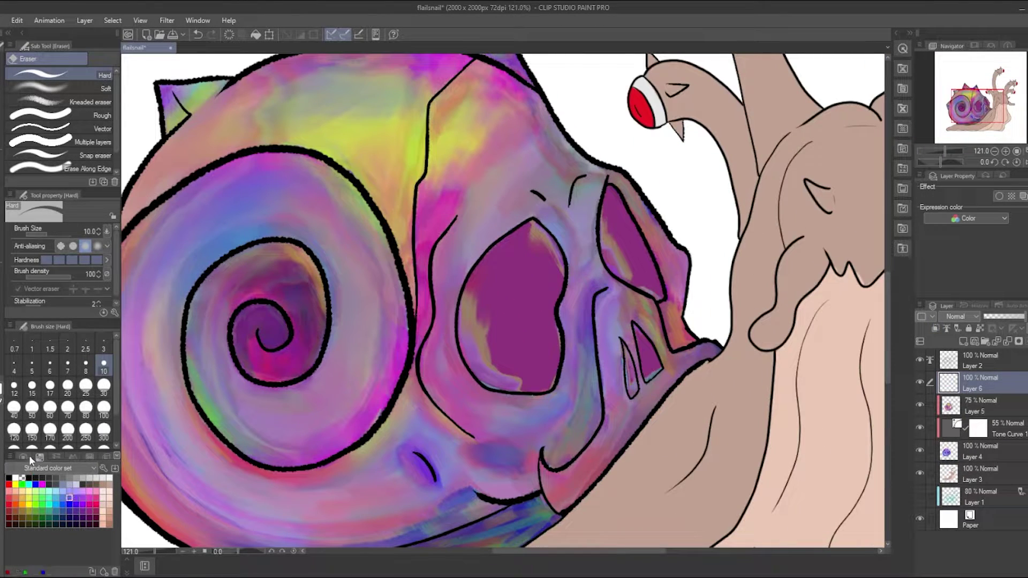
Start filling the large eye socket on Layer 6 with dark purple (266, 47, 34) using the Milli pen at size 10
{"action": "left_click", "coordinate": [23, 457]}
{"action": "key", "text": "p"}
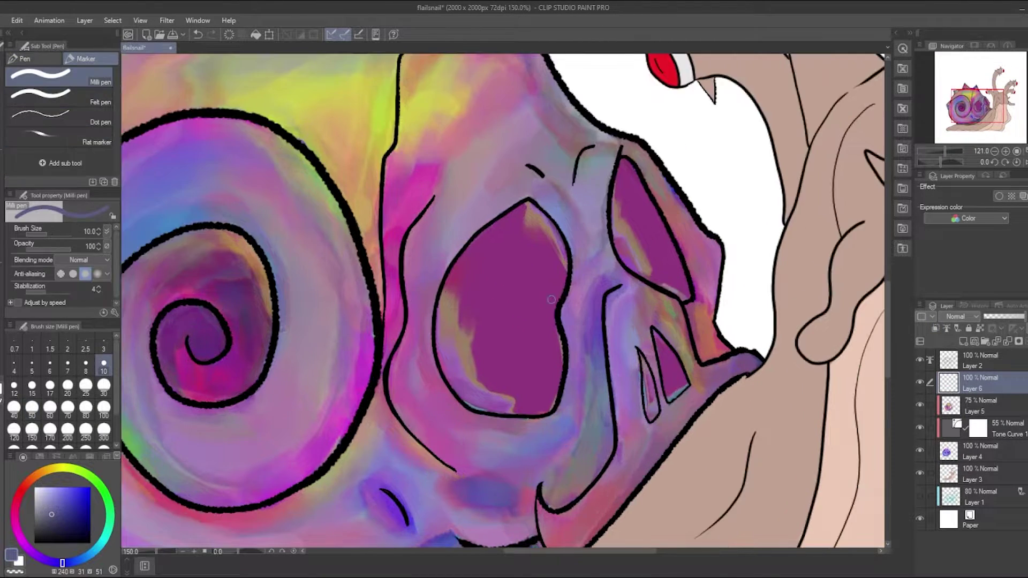
{"action": "left_click", "coordinate": [41, 558]}
{"action": "left_click", "coordinate": [61, 524]}
{"action": "left_click_drag", "start_coordinate": [531, 235], "coordinate": [482, 316]}
{"action": "left_click_drag", "start_coordinate": [557, 241], "coordinate": [551, 311]}
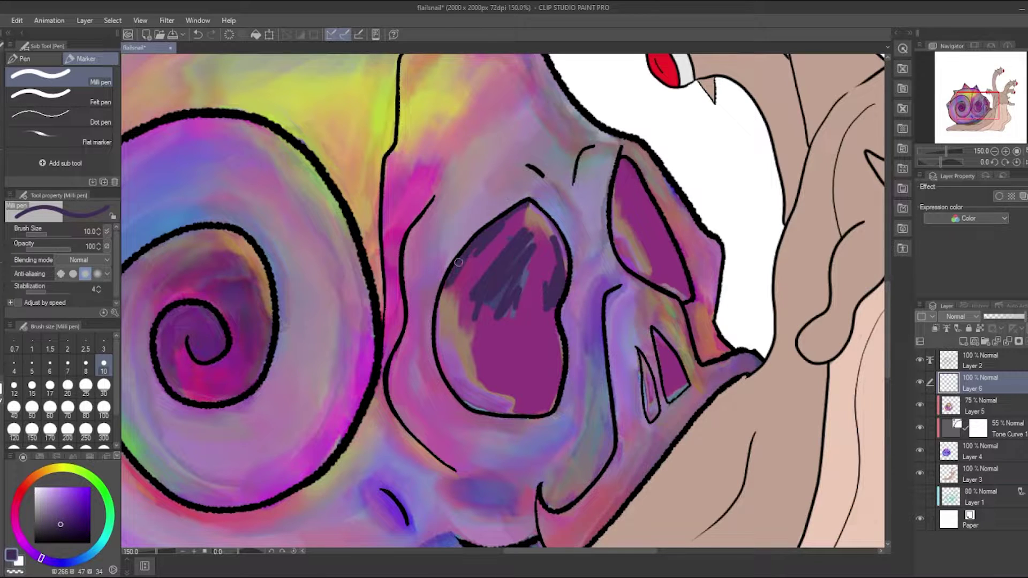
{"action": "left_click_drag", "start_coordinate": [461, 290], "coordinate": [456, 391]}
Set the Tone Curve layer to Soft light at 89%, and fill the large eye socket and narrow nose slit dark purple on Layer 6
{"action": "left_click", "coordinate": [995, 426]}
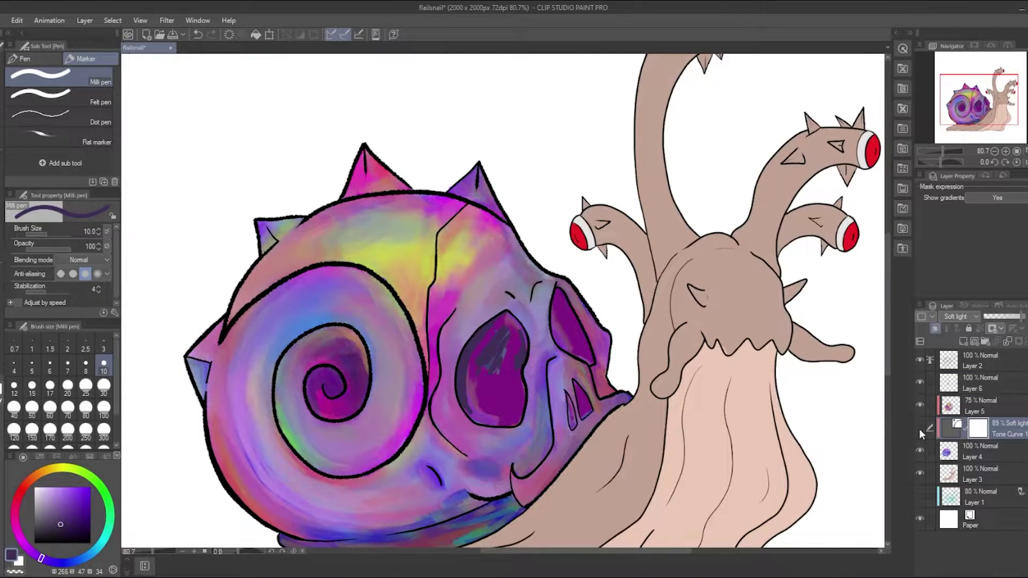
{"action": "left_click", "coordinate": [920, 432]}
{"action": "mouse_move", "coordinate": [410, 403]}
{"action": "left_mouse_down"}
{"action": "mouse_move", "coordinate": [406, 478]}
{"action": "mouse_move", "coordinate": [366, 354]}
{"action": "mouse_move", "coordinate": [466, 178]}
{"action": "mouse_move", "coordinate": [512, 293]}
{"action": "mouse_move", "coordinate": [511, 414]}
{"action": "mouse_move", "coordinate": [413, 486]}
{"action": "mouse_move", "coordinate": [412, 297]}
{"action": "mouse_move", "coordinate": [468, 217]}
{"action": "mouse_move", "coordinate": [484, 226]}
{"action": "mouse_move", "coordinate": [461, 331]}
{"action": "mouse_move", "coordinate": [409, 296]}
{"action": "mouse_move", "coordinate": [388, 420]}
{"action": "mouse_move", "coordinate": [465, 430]}
{"action": "mouse_move", "coordinate": [472, 450]}
{"action": "left_mouse_up"}
{"action": "left_click_drag", "start_coordinate": [632, 407], "coordinate": [645, 485]}
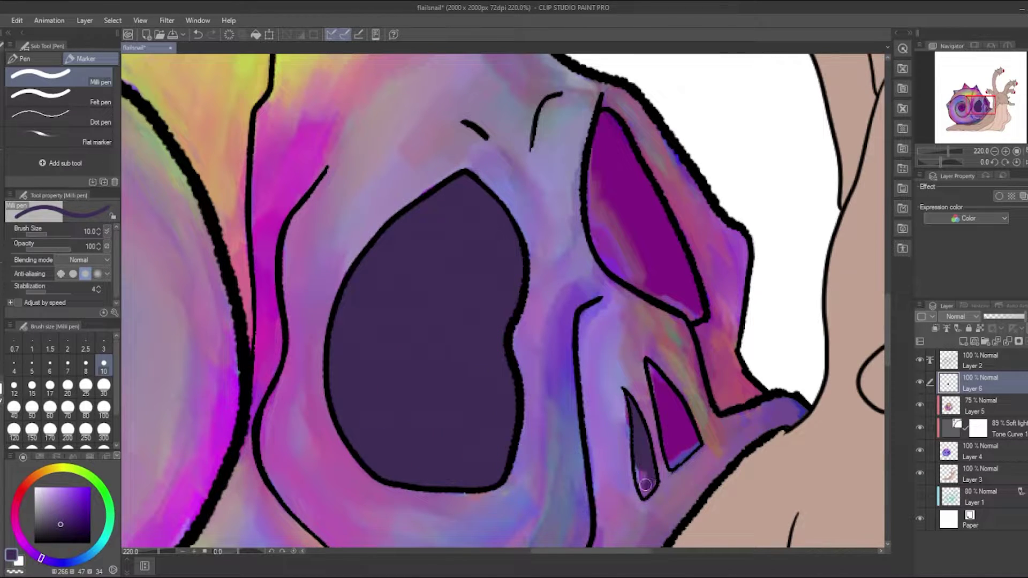
Place the Tone Curve layer above Layer 5 at 65% opacity, and fill the smaller eye socket dark purple on Layer 6
{"action": "left_click_drag", "start_coordinate": [601, 154], "coordinate": [612, 133]}
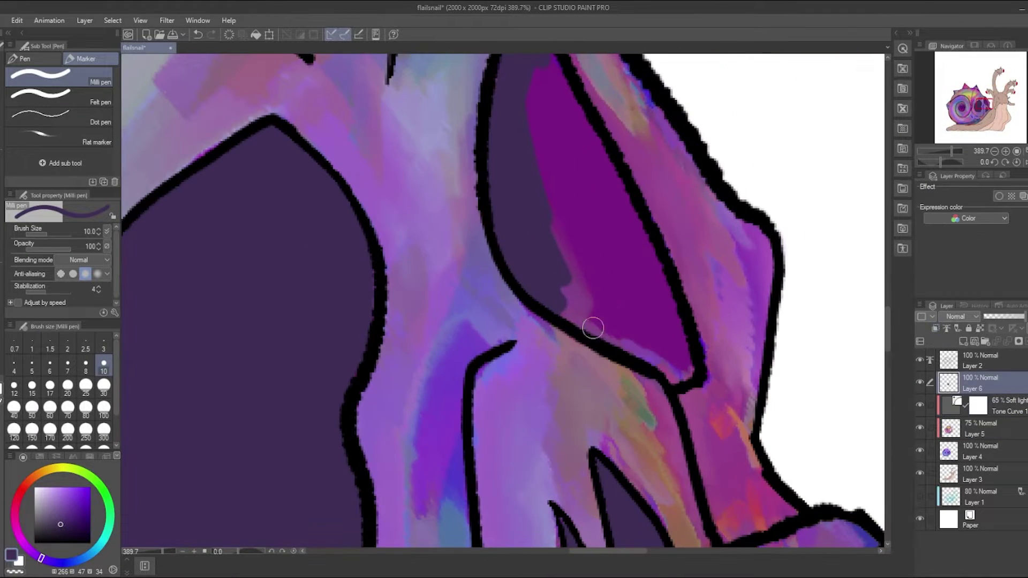
{"action": "mouse_move", "coordinate": [593, 328]}
{"action": "left_mouse_down"}
{"action": "mouse_move", "coordinate": [667, 359]}
{"action": "mouse_move", "coordinate": [633, 294]}
{"action": "left_mouse_up"}
{"action": "scroll", "coordinate": [520, 218], "scroll_direction": "down", "scroll_amount": 10}
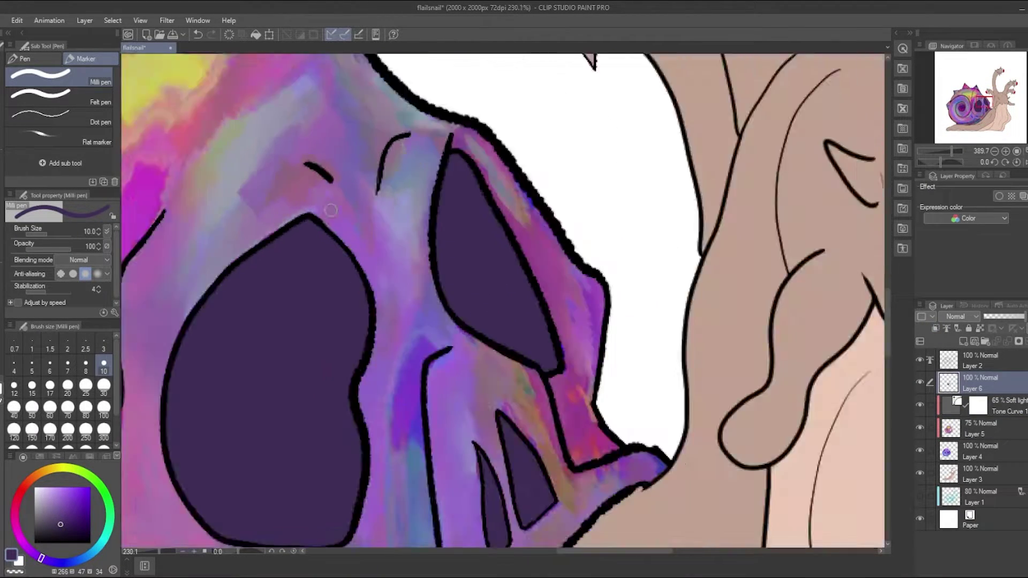
Group the shell's colour and Tone Curve layers in a folder named shell, and add a new clipped layer above Layer 3
{"action": "left_click", "coordinate": [987, 341]}
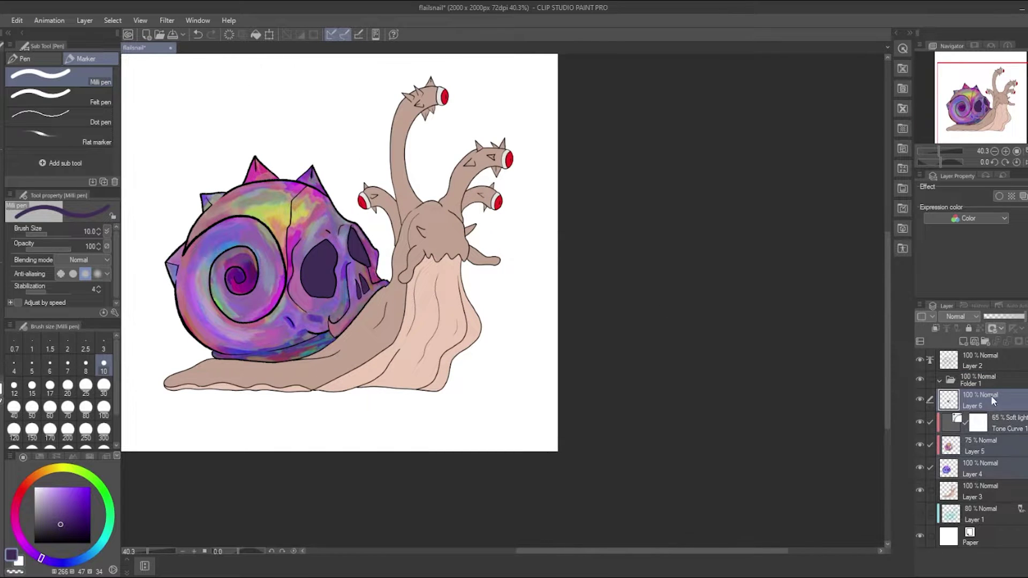
{"action": "left_click", "coordinate": [980, 379]}
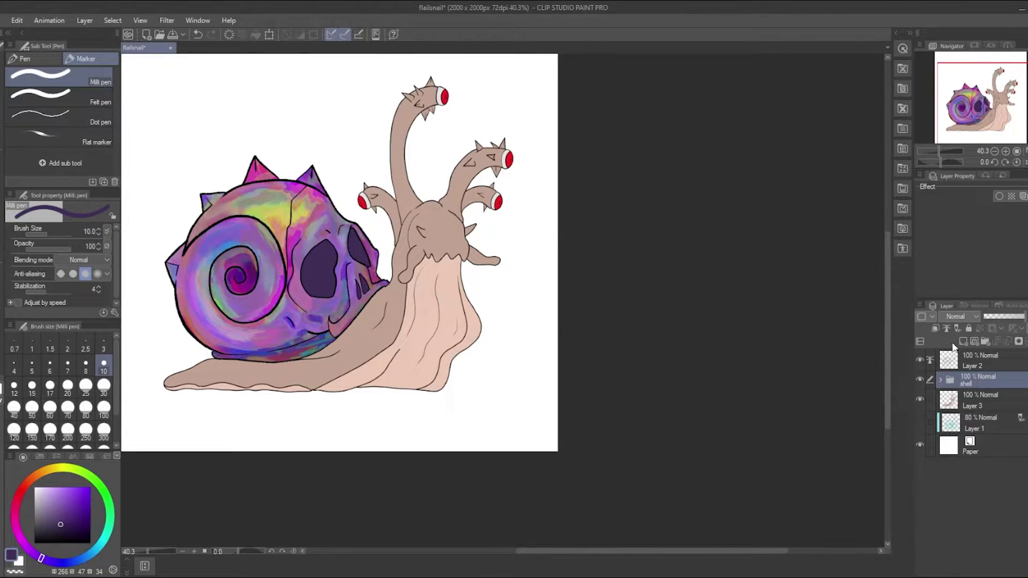
{"action": "left_click", "coordinate": [964, 341]}
Paint orange texture over the four red irises on Layer 7 with the Round watercolor brush at size 5
{"action": "scroll", "coordinate": [392, 329], "scroll_direction": "up", "scroll_amount": 5}
{"action": "scroll", "coordinate": [393, 329], "scroll_direction": "up", "scroll_amount": 4}
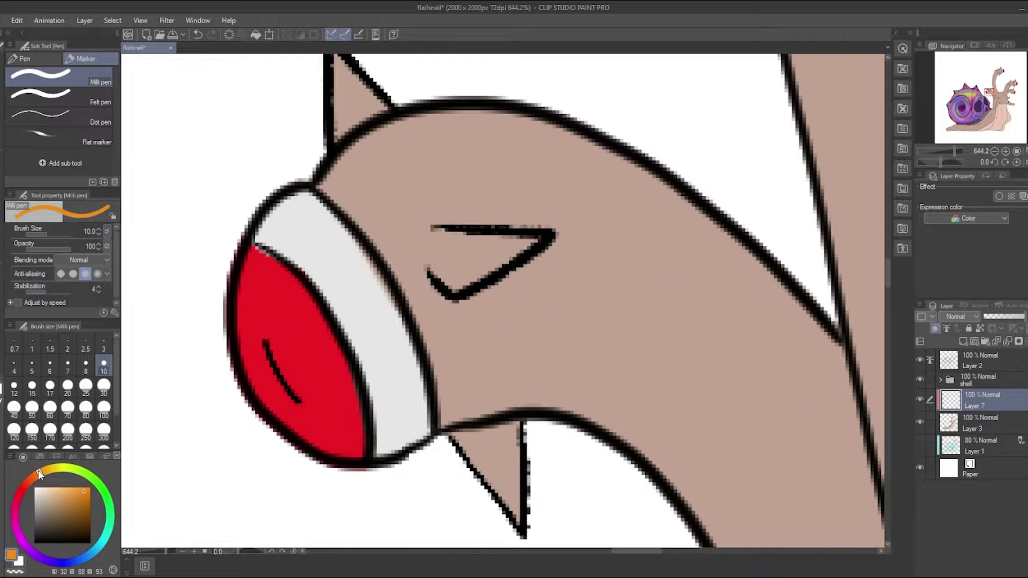
{"action": "key", "text": "b"}
{"action": "scroll", "coordinate": [359, 371], "scroll_direction": "down", "scroll_amount": 1}
{"action": "mouse_move", "coordinate": [359, 371]}
{"action": "left_mouse_down"}
{"action": "mouse_move", "coordinate": [322, 397]}
{"action": "mouse_move", "coordinate": [277, 282]}
{"action": "mouse_move", "coordinate": [341, 360]}
{"action": "mouse_move", "coordinate": [253, 325]}
{"action": "mouse_move", "coordinate": [272, 360]}
{"action": "mouse_move", "coordinate": [339, 398]}
{"action": "mouse_move", "coordinate": [360, 435]}
{"action": "left_mouse_up"}
{"action": "key", "text": "]"}
{"action": "key", "text": "]"}
{"action": "left_click_drag", "start_coordinate": [500, 294], "coordinate": [375, 482]}
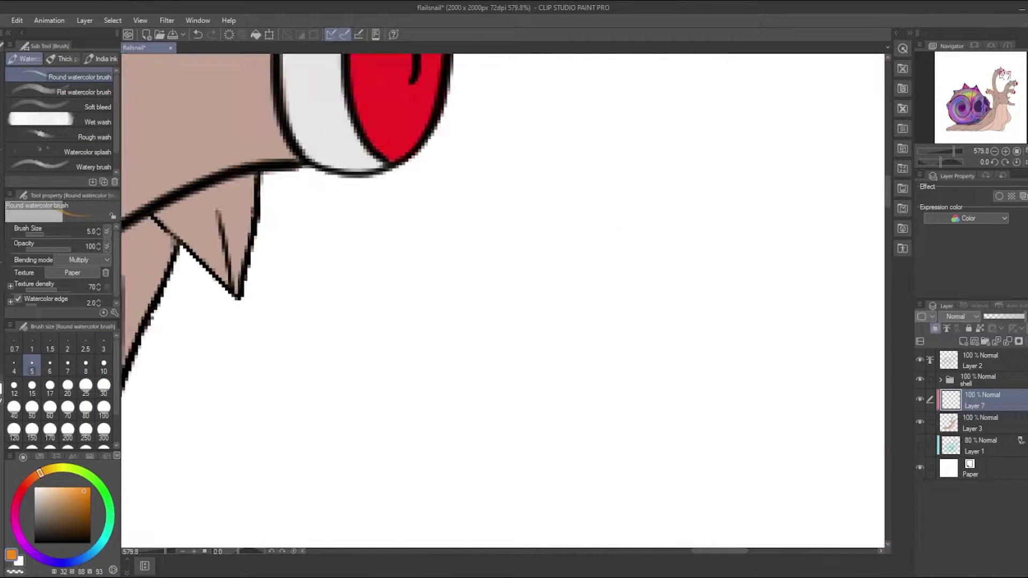
{"action": "mouse_move", "coordinate": [750, 262]}
{"action": "left_mouse_down"}
{"action": "mouse_move", "coordinate": [713, 321]}
{"action": "mouse_move", "coordinate": [761, 270]}
{"action": "mouse_move", "coordinate": [745, 423]}
{"action": "mouse_move", "coordinate": [669, 225]}
{"action": "mouse_move", "coordinate": [622, 428]}
{"action": "mouse_move", "coordinate": [663, 369]}
{"action": "left_mouse_up"}
{"action": "scroll", "coordinate": [663, 369], "scroll_direction": "down", "scroll_amount": 2}
{"action": "mouse_move", "coordinate": [525, 241]}
{"action": "left_mouse_down"}
{"action": "mouse_move", "coordinate": [535, 348]}
{"action": "mouse_move", "coordinate": [530, 300]}
{"action": "left_mouse_up"}
{"action": "scroll", "coordinate": [531, 300], "scroll_direction": "down", "scroll_amount": 5}
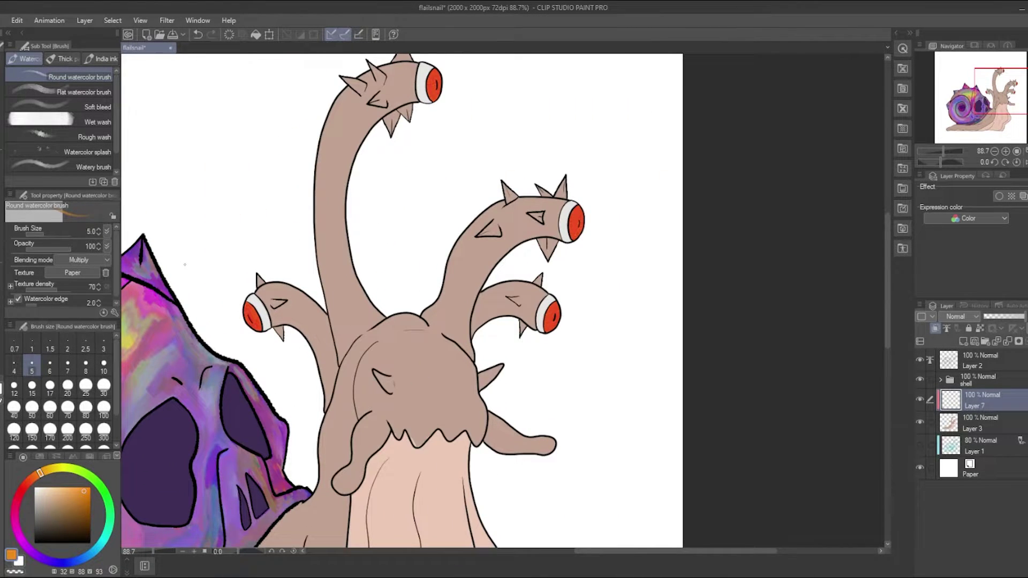
{"action": "scroll", "coordinate": [185, 265], "scroll_direction": "down", "scroll_amount": 2}
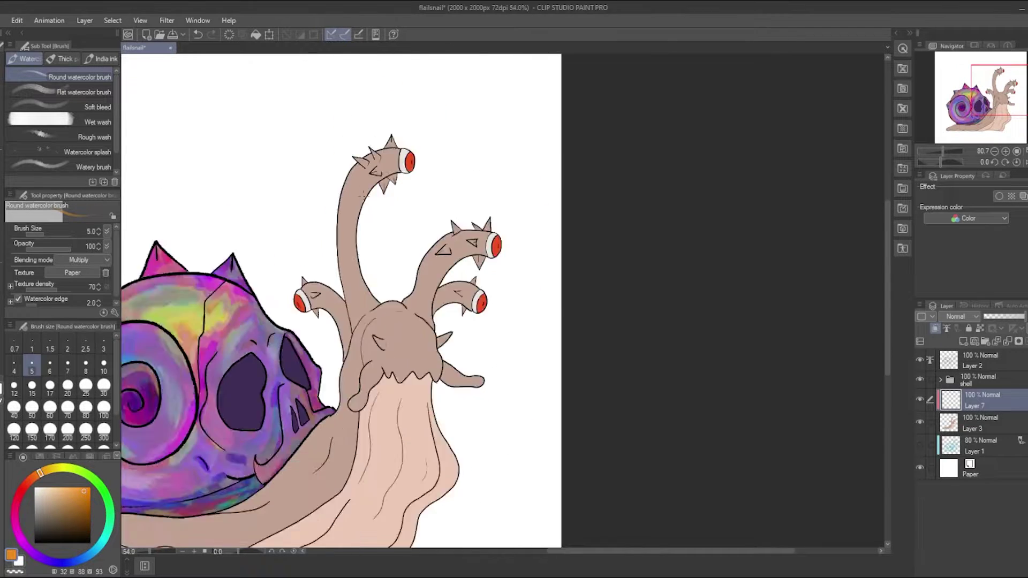
Brighten the grey eyeball of the tallest eyestalk with white using the Gouache brush at size 10
{"action": "scroll", "coordinate": [426, 173], "scroll_direction": "up", "scroll_amount": 6}
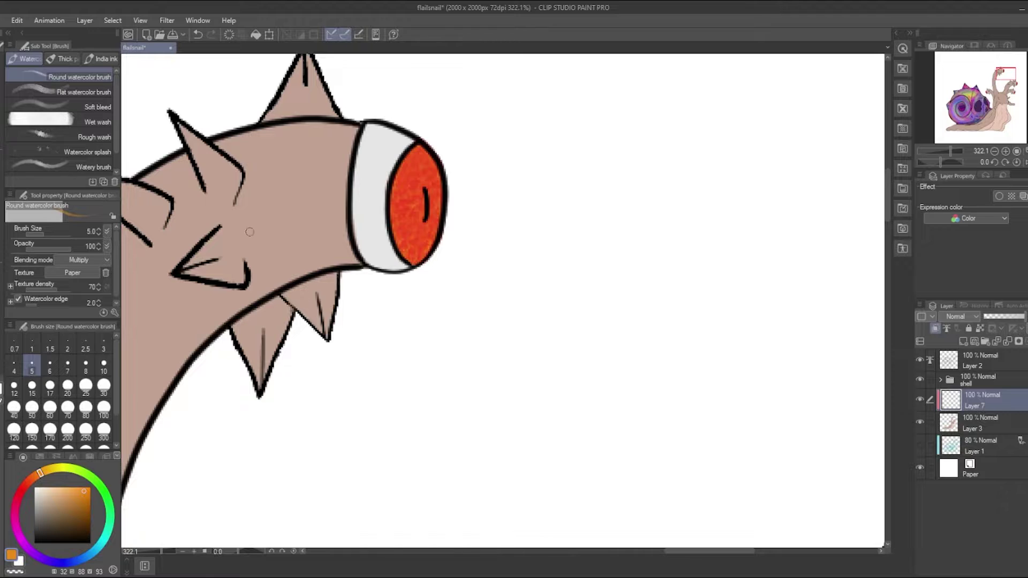
{"action": "scroll", "coordinate": [593, 103], "scroll_direction": "up", "scroll_amount": 2}
{"action": "left_click", "coordinate": [39, 456]}
{"action": "left_click", "coordinate": [61, 58]}
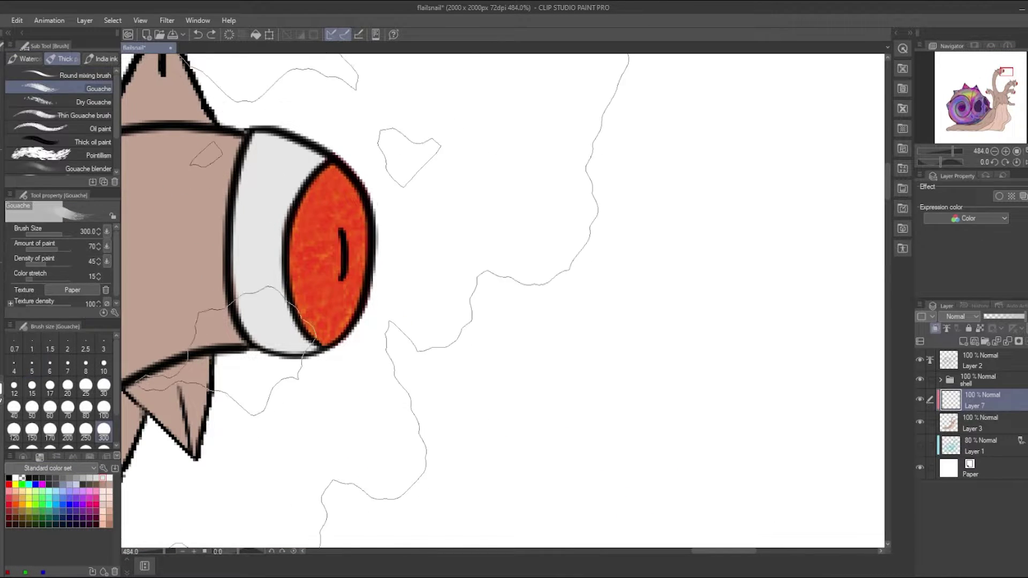
{"action": "mouse_move", "coordinate": [262, 322]}
{"action": "left_mouse_down"}
{"action": "mouse_move", "coordinate": [276, 184]}
{"action": "mouse_move", "coordinate": [275, 322]}
{"action": "mouse_move", "coordinate": [246, 222]}
{"action": "mouse_move", "coordinate": [241, 302]}
{"action": "left_mouse_up"}
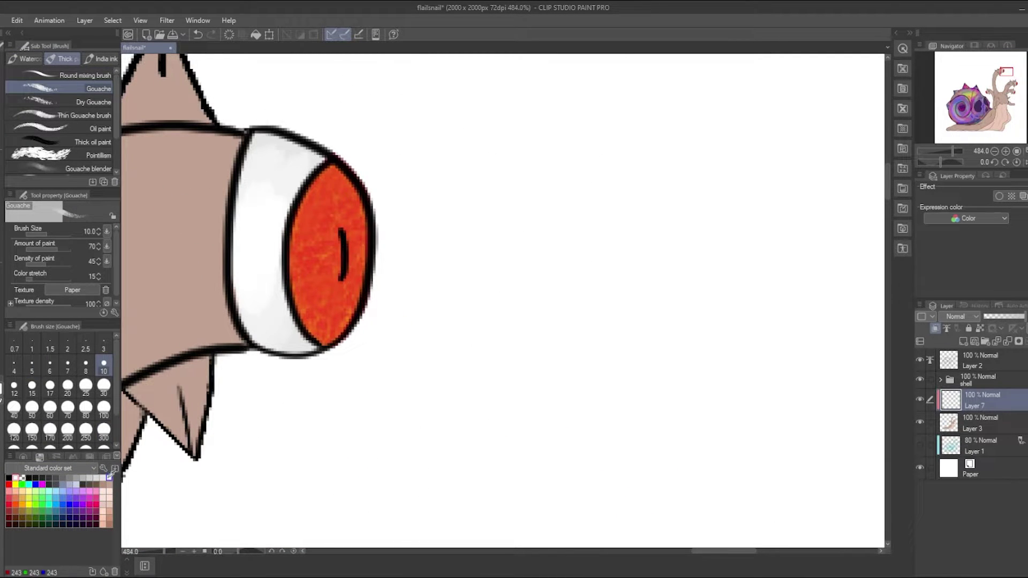
Brighten the eyeballs of the other three eyestalks with white Gouache strokes, and save the file
{"action": "scroll", "coordinate": [326, 279], "scroll_direction": "down", "scroll_amount": 3}
{"action": "scroll", "coordinate": [300, 225], "scroll_direction": "up", "scroll_amount": 3}
{"action": "mouse_move", "coordinate": [308, 375]}
{"action": "left_mouse_down"}
{"action": "mouse_move", "coordinate": [257, 245]}
{"action": "mouse_move", "coordinate": [306, 337]}
{"action": "mouse_move", "coordinate": [268, 257]}
{"action": "left_mouse_up"}
{"action": "scroll", "coordinate": [427, 292], "scroll_direction": "down", "scroll_amount": 3}
{"action": "scroll", "coordinate": [503, 375], "scroll_direction": "up", "scroll_amount": 3}
{"action": "mouse_move", "coordinate": [466, 327]}
{"action": "left_mouse_down"}
{"action": "mouse_move", "coordinate": [460, 455]}
{"action": "mouse_move", "coordinate": [488, 316]}
{"action": "mouse_move", "coordinate": [469, 266]}
{"action": "mouse_move", "coordinate": [477, 311]}
{"action": "left_mouse_up"}
{"action": "scroll", "coordinate": [194, 501], "scroll_direction": "down", "scroll_amount": 3}
{"action": "scroll", "coordinate": [470, 287], "scroll_direction": "up", "scroll_amount": 3}
{"action": "scroll", "coordinate": [477, 310], "scroll_direction": "down", "scroll_amount": 5}
{"action": "scroll", "coordinate": [375, 322], "scroll_direction": "up", "scroll_amount": 3}
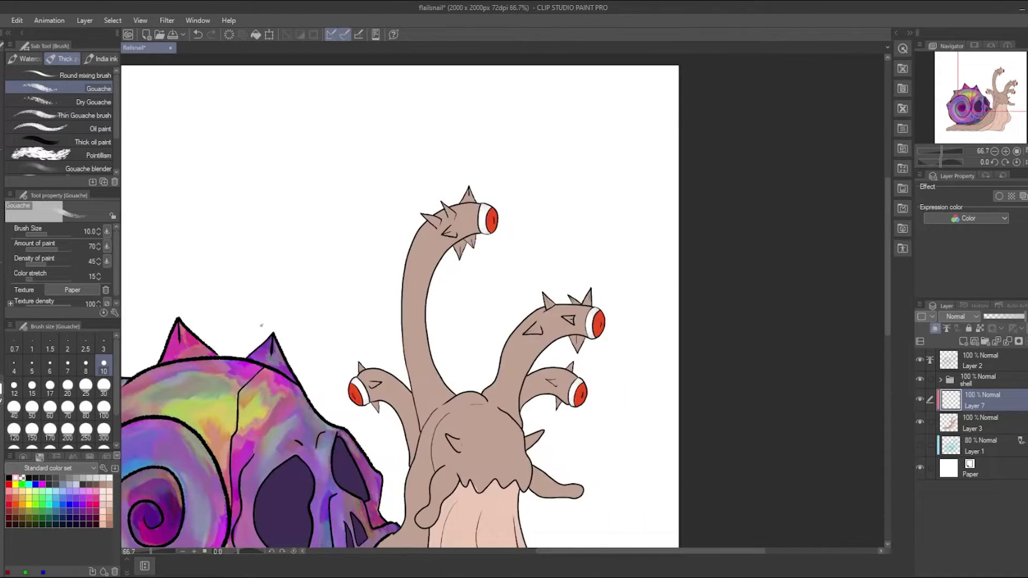
{"action": "scroll", "coordinate": [375, 321], "scroll_direction": "down", "scroll_amount": 3}
{"action": "key", "text": "ctrl+s"}
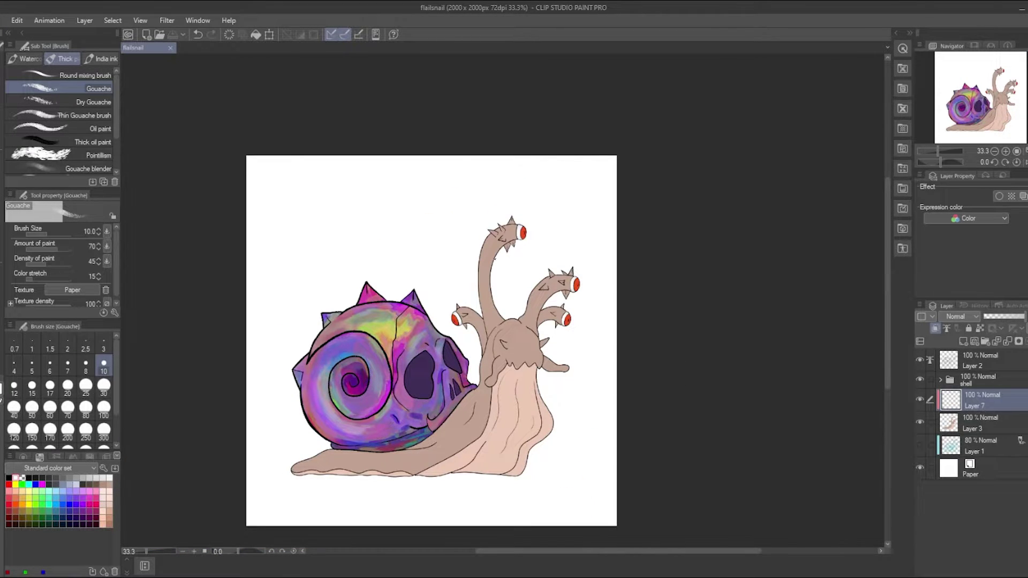
Paint yellow-orange texture over the leftmost eye's iris with the Dry Gouache brush at size 10
{"action": "scroll", "coordinate": [520, 233], "scroll_direction": "up", "scroll_amount": 8}
{"action": "left_click", "coordinate": [93, 101]}
{"action": "left_click", "coordinate": [22, 504]}
{"action": "mouse_move", "coordinate": [311, 204]}
{"action": "left_mouse_down"}
{"action": "mouse_move", "coordinate": [318, 312]}
{"action": "mouse_move", "coordinate": [372, 249]}
{"action": "left_mouse_up"}
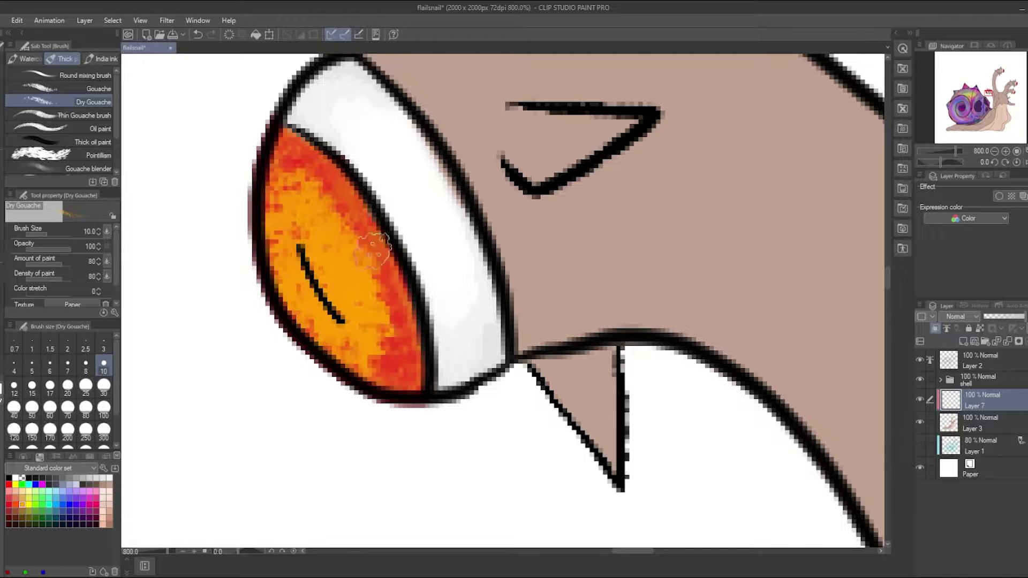
Shade around the leftmost eye's pupil in dark brown (39, 81, 43) with the Dry Gouache brush at size 5
{"action": "left_click", "coordinate": [31, 363]}
{"action": "left_click", "coordinate": [22, 456]}
{"action": "left_click", "coordinate": [80, 520]}
{"action": "left_click_drag", "start_coordinate": [300, 247], "coordinate": [345, 321]}
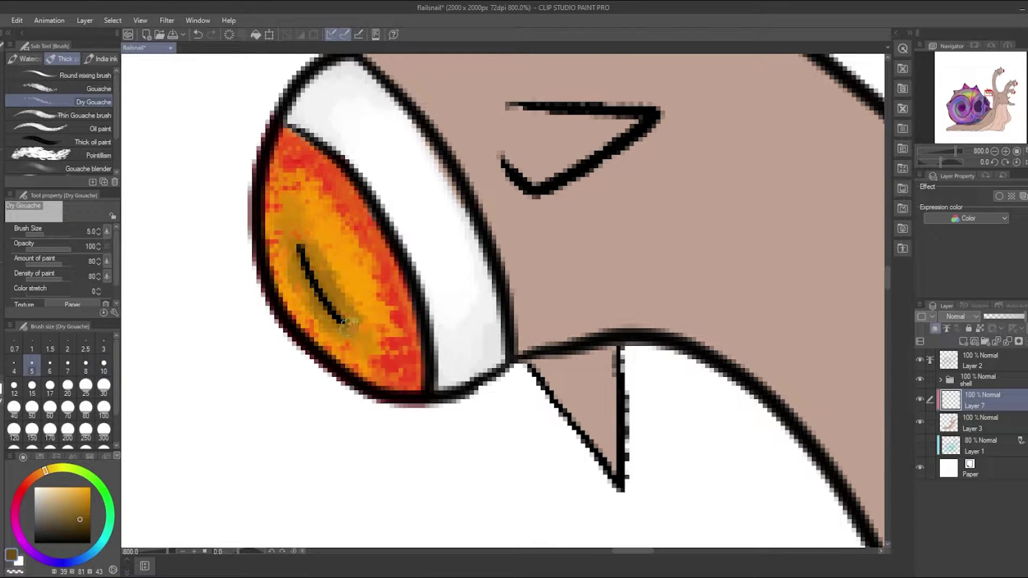
Paint the tallest eyestalk's iris with yellow-orange Dry Gouache texture and shade dark brown around its pupil
{"action": "left_click", "coordinate": [39, 457]}
{"action": "scroll", "coordinate": [337, 332], "scroll_direction": "down", "scroll_amount": 4}
{"action": "scroll", "coordinate": [600, 213], "scroll_direction": "up", "scroll_amount": 4}
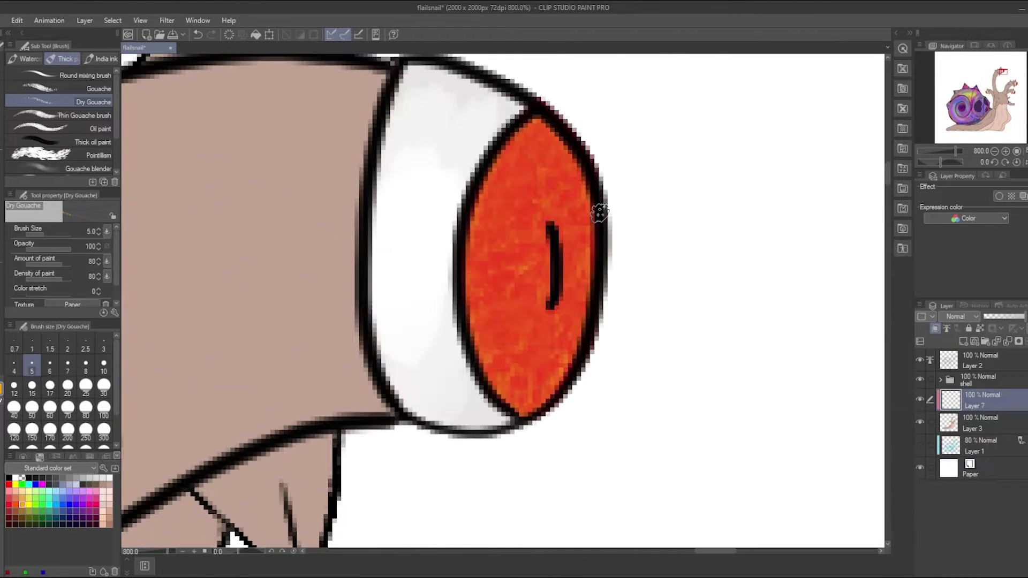
{"action": "mouse_move", "coordinate": [600, 213]}
{"action": "left_mouse_down"}
{"action": "mouse_move", "coordinate": [538, 257]}
{"action": "mouse_move", "coordinate": [568, 248]}
{"action": "mouse_move", "coordinate": [530, 349]}
{"action": "mouse_move", "coordinate": [570, 289]}
{"action": "mouse_move", "coordinate": [525, 204]}
{"action": "mouse_move", "coordinate": [550, 216]}
{"action": "left_mouse_up"}
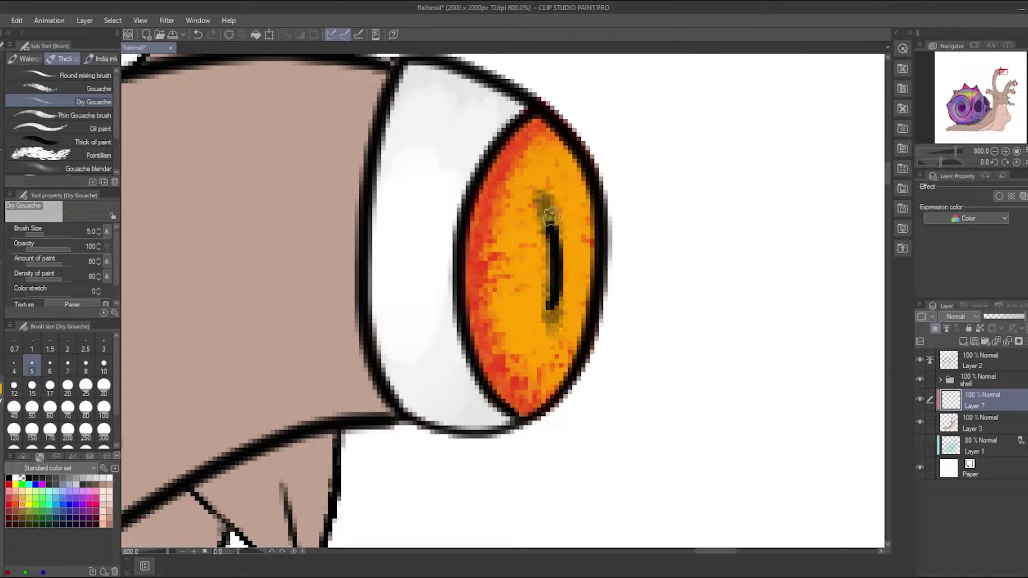
Texture the upper-right eye's iris in yellow-orange at brush size 10, and shade around its pupil in dark brown at size 5
{"action": "key", "text": "bracketright"}
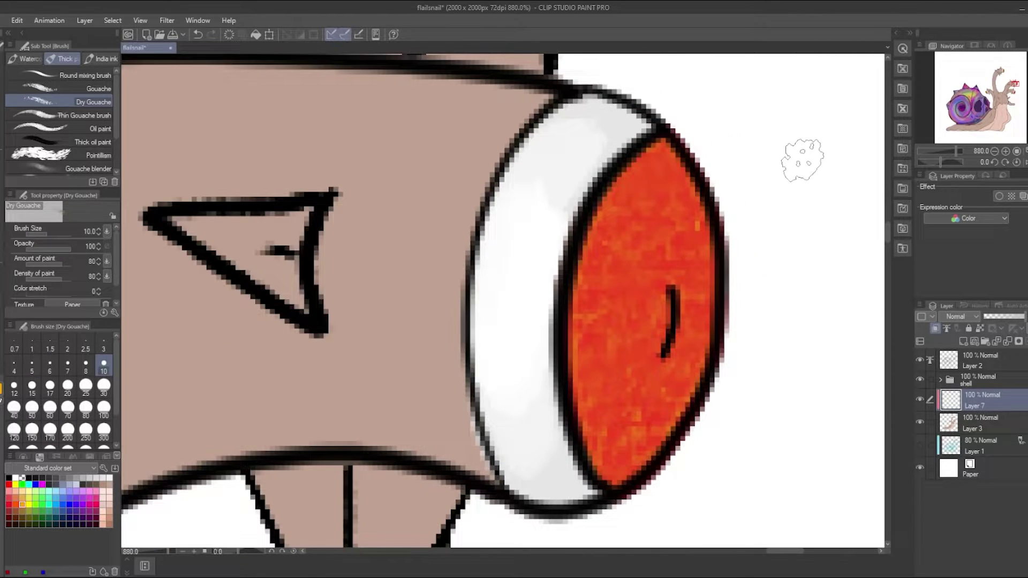
{"action": "mouse_move", "coordinate": [664, 236]}
{"action": "left_mouse_down"}
{"action": "mouse_move", "coordinate": [628, 373]}
{"action": "mouse_move", "coordinate": [659, 300]}
{"action": "mouse_move", "coordinate": [664, 161]}
{"action": "left_mouse_up"}
{"action": "key", "text": "bracketleft"}
{"action": "left_click_drag", "start_coordinate": [669, 236], "coordinate": [649, 391]}
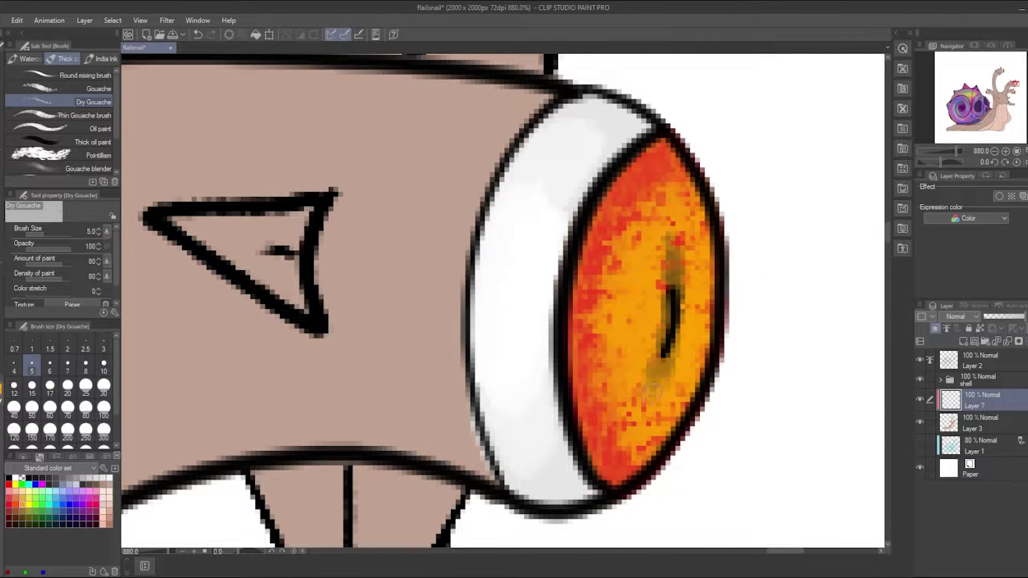
Texture the lower-right eye's iris in yellow-orange at brush size 10, and shade around its pupil in dark brown at size 5
{"action": "key", "text": "bracketright"}
{"action": "left_click_drag", "start_coordinate": [670, 278], "coordinate": [664, 342]}
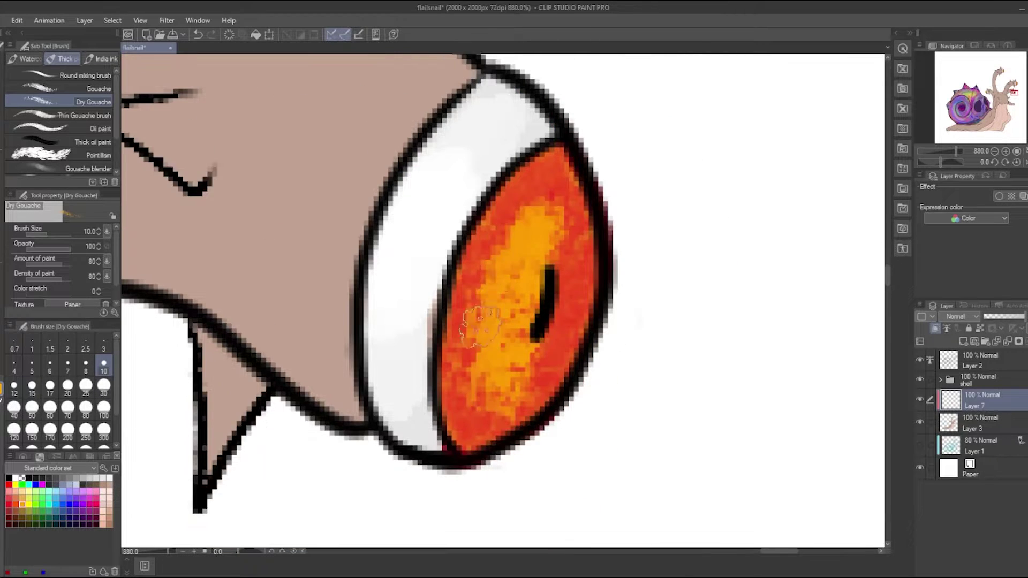
{"action": "mouse_move", "coordinate": [480, 326]}
{"action": "left_mouse_down"}
{"action": "mouse_move", "coordinate": [580, 306]}
{"action": "mouse_move", "coordinate": [546, 385]}
{"action": "left_mouse_up"}
{"action": "key", "text": "bracketleft"}
{"action": "mouse_move", "coordinate": [546, 225]}
{"action": "left_mouse_down"}
{"action": "mouse_move", "coordinate": [530, 375]}
{"action": "mouse_move", "coordinate": [535, 364]}
{"action": "left_mouse_up"}
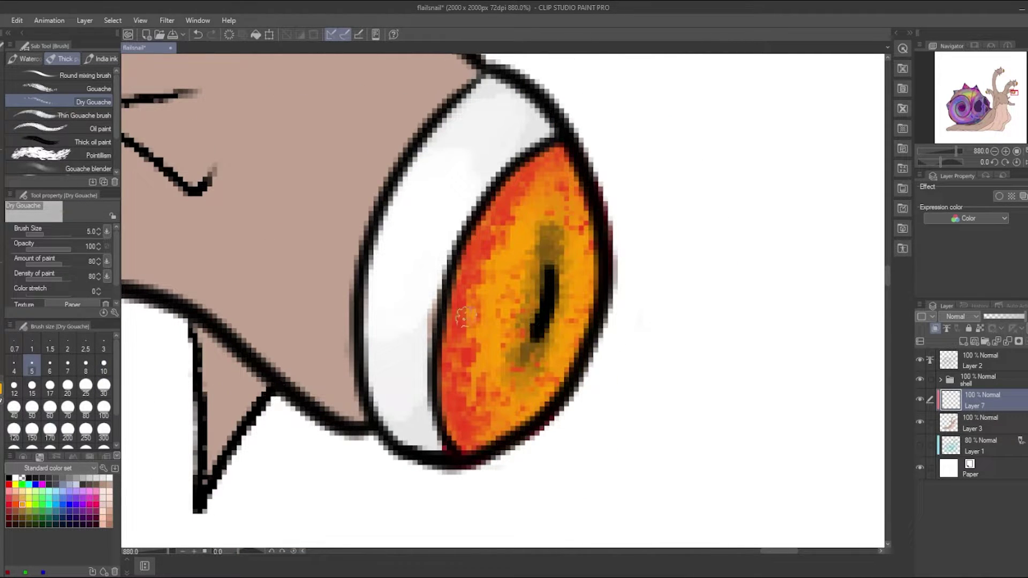
{"action": "scroll", "coordinate": [464, 317], "scroll_direction": "down", "scroll_amount": 10}
{"action": "scroll", "coordinate": [446, 380], "scroll_direction": "up", "scroll_amount": 4}
{"action": "key", "text": "bracketright"}
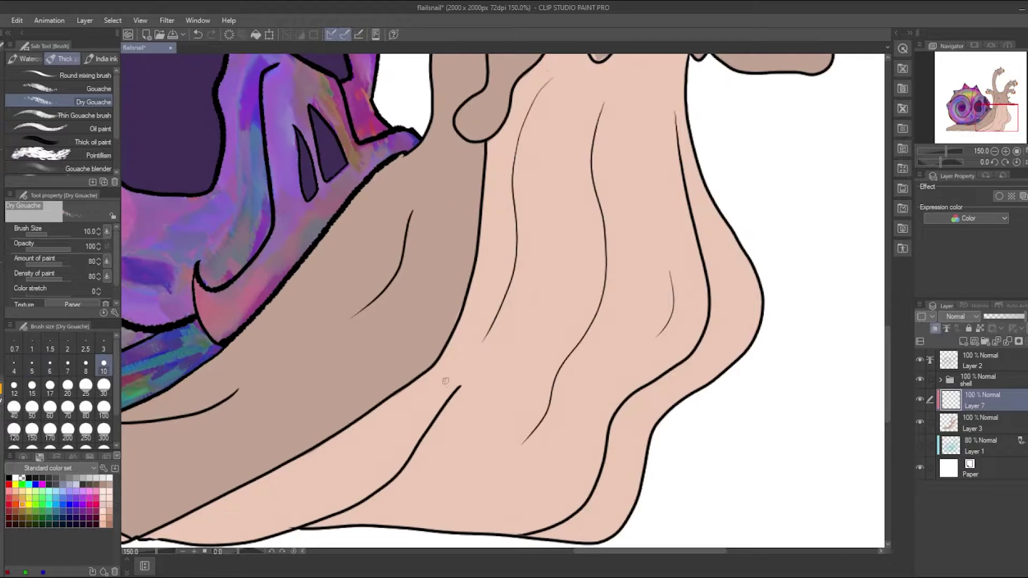
{"action": "left_click", "coordinate": [23, 456]}
{"action": "left_click", "coordinate": [40, 489]}
{"action": "left_click_drag", "start_coordinate": [534, 209], "coordinate": [534, 276]}
{"action": "key", "text": "ctrl+z"}
{"action": "left_click", "coordinate": [103, 386]}
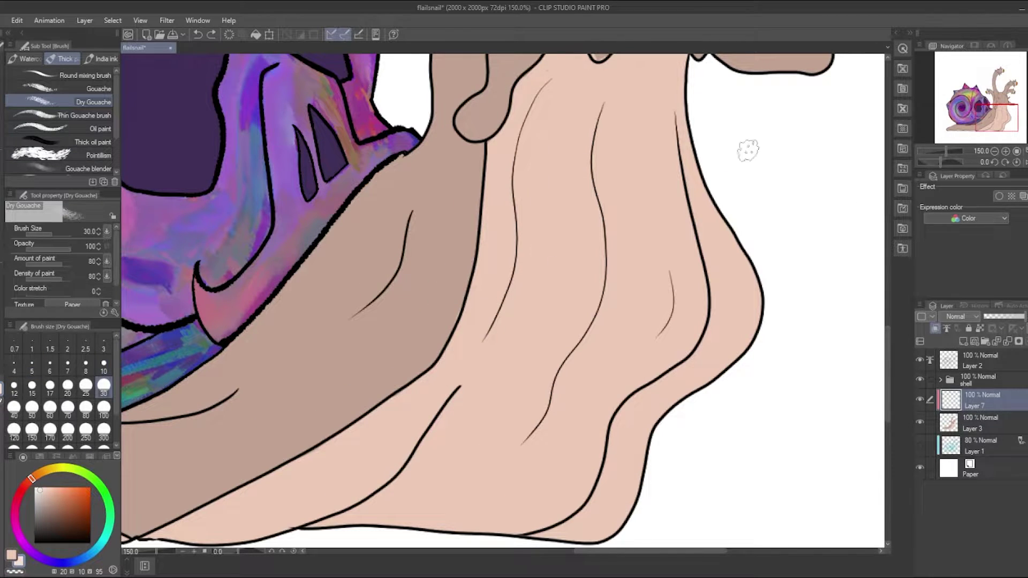
{"action": "left_click_drag", "start_coordinate": [748, 147], "coordinate": [877, 310]}
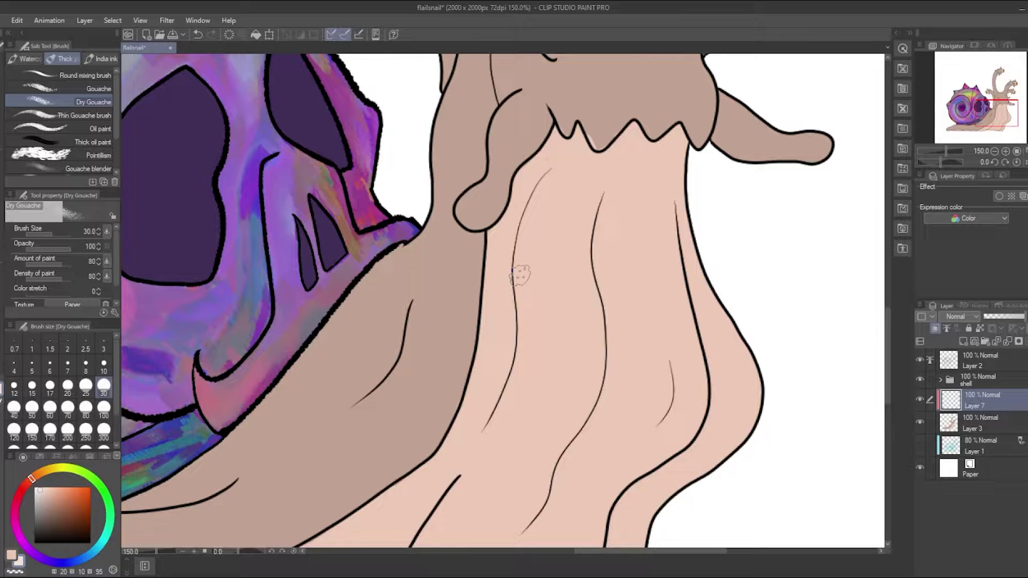
{"action": "scroll", "coordinate": [519, 274], "scroll_direction": "down", "scroll_amount": 4}
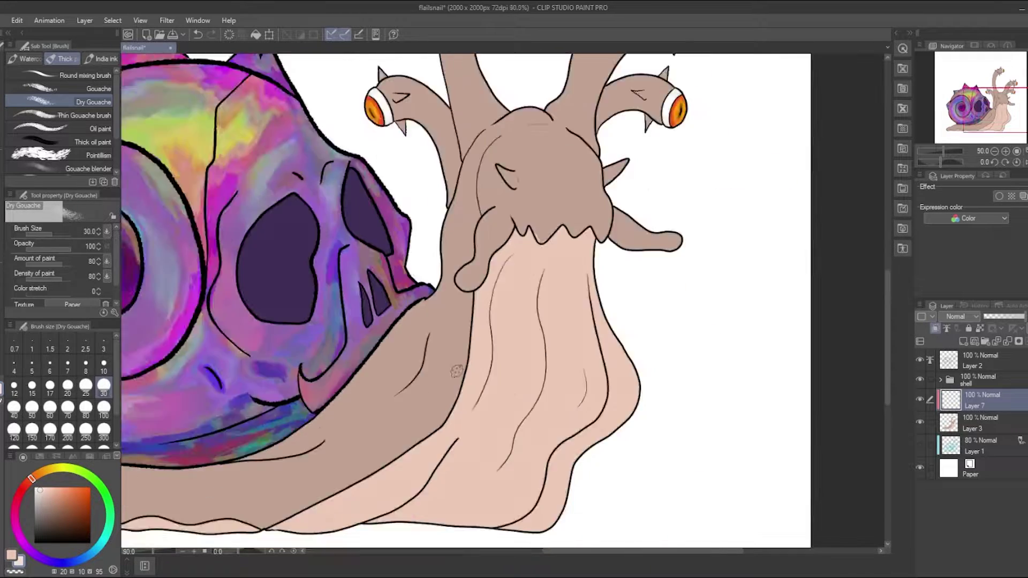
Add a new layer above Layer 3 and fill the snail's head, main eyestalks, body and belly with the light skin colour
{"action": "left_click", "coordinate": [987, 423]}
{"action": "key", "text": "ctrl+shift+n"}
{"action": "key", "text": "g"}
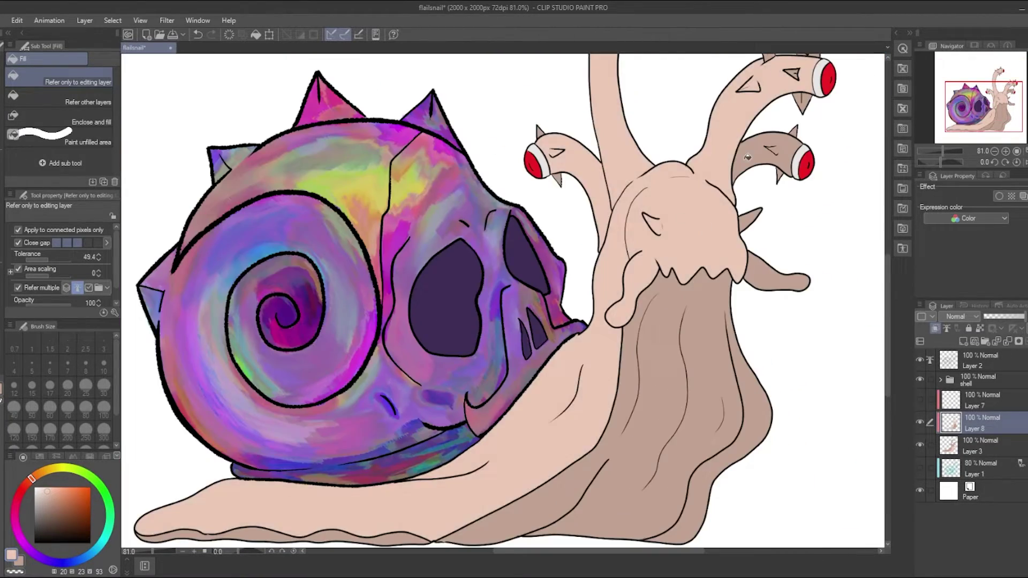
{"action": "scroll", "coordinate": [747, 157], "scroll_direction": "up", "scroll_amount": 3}
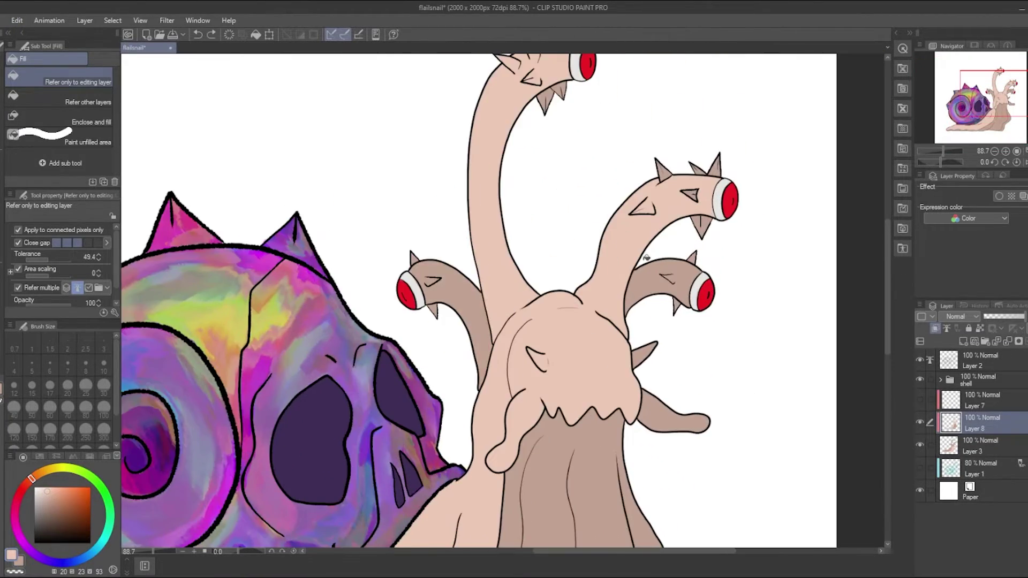
{"action": "scroll", "coordinate": [610, 352], "scroll_direction": "down", "scroll_amount": 5}
{"action": "scroll", "coordinate": [611, 352], "scroll_direction": "up", "scroll_amount": 2}
Switch to the Milli pen at size 10 and merge Layer 8 down into Layer 3
{"action": "key", "text": "p"}
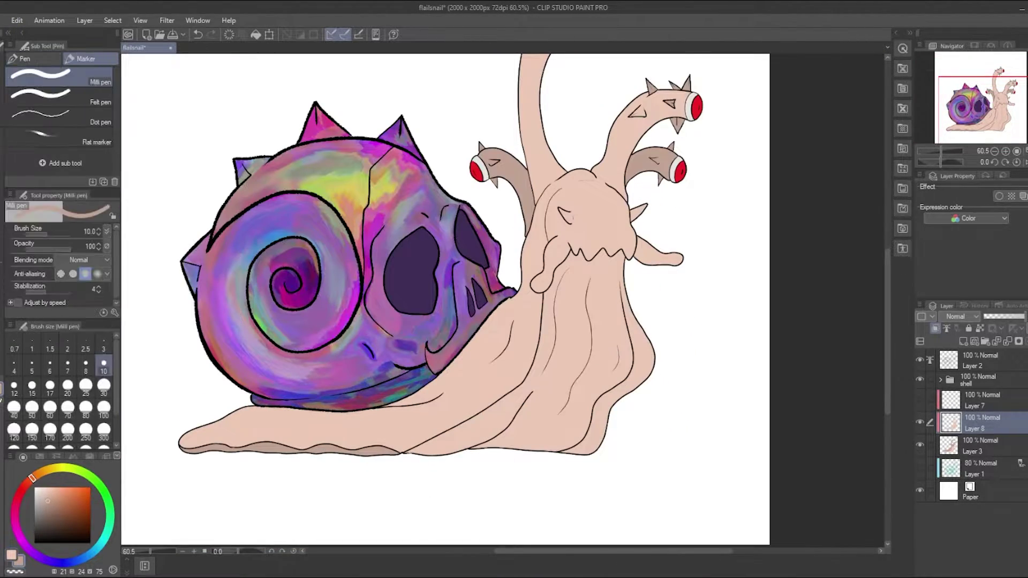
{"action": "scroll", "coordinate": [611, 352], "scroll_direction": "up", "scroll_amount": 4}
{"action": "left_click_drag", "start_coordinate": [560, 240], "coordinate": [583, 314]}
{"action": "scroll", "coordinate": [546, 268], "scroll_direction": "down", "scroll_amount": 3}
{"action": "left_click", "coordinate": [976, 439]}
{"action": "key", "text": "ctrl+e"}
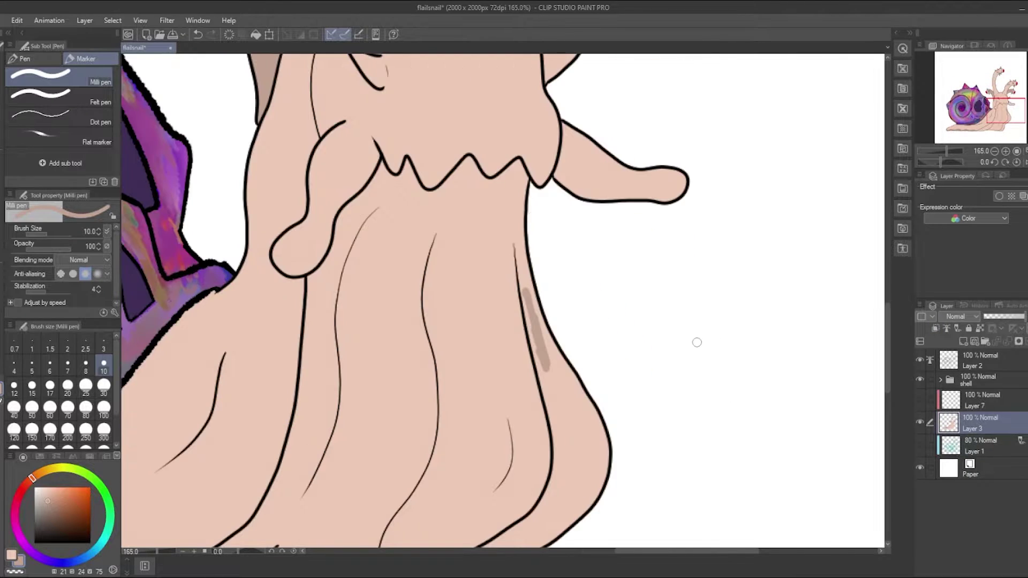
Shade the outer right fold of the belly in tan from the neck to the base with the Milli pen at size 10
{"action": "scroll", "coordinate": [712, 428], "scroll_direction": "up", "scroll_amount": 3}
{"action": "left_click_drag", "start_coordinate": [518, 160], "coordinate": [524, 222]}
{"action": "left_click_drag", "start_coordinate": [520, 187], "coordinate": [541, 359]}
{"action": "mouse_move", "coordinate": [571, 273]}
{"action": "left_mouse_down"}
{"action": "mouse_move", "coordinate": [546, 198]}
{"action": "mouse_move", "coordinate": [589, 321]}
{"action": "left_mouse_up"}
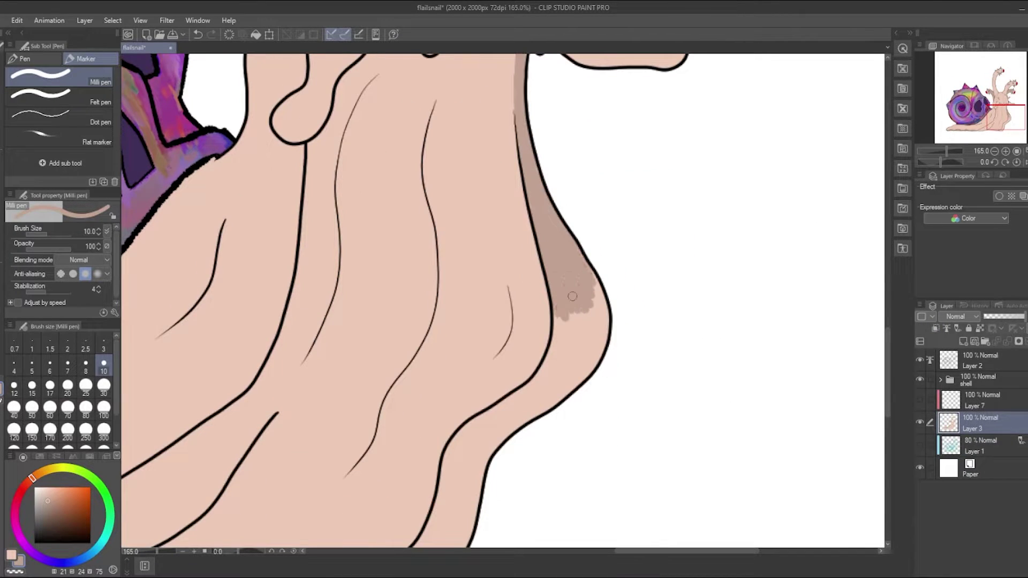
{"action": "left_click_drag", "start_coordinate": [557, 358], "coordinate": [605, 267]}
{"action": "scroll", "coordinate": [773, 452], "scroll_direction": "down", "scroll_amount": 3}
{"action": "mouse_move", "coordinate": [441, 444]}
{"action": "left_mouse_down"}
{"action": "mouse_move", "coordinate": [563, 267]}
{"action": "mouse_move", "coordinate": [477, 407]}
{"action": "mouse_move", "coordinate": [482, 321]}
{"action": "mouse_move", "coordinate": [446, 468]}
{"action": "left_mouse_up"}
{"action": "left_click_drag", "start_coordinate": [466, 396], "coordinate": [450, 472]}
{"action": "mouse_move", "coordinate": [407, 482]}
{"action": "left_mouse_down"}
{"action": "mouse_move", "coordinate": [359, 490]}
{"action": "mouse_move", "coordinate": [418, 460]}
{"action": "mouse_move", "coordinate": [456, 476]}
{"action": "left_mouse_up"}
{"action": "left_click_drag", "start_coordinate": [627, 554], "coordinate": [557, 554]}
Paint a tan shadow between the neck's inner outline and the first belly crease with the Milli pen
{"action": "left_click_drag", "start_coordinate": [555, 375], "coordinate": [637, 300]}
{"action": "mouse_move", "coordinate": [646, 284]}
{"action": "left_mouse_down"}
{"action": "mouse_move", "coordinate": [692, 180]}
{"action": "mouse_move", "coordinate": [621, 316]}
{"action": "left_mouse_up"}
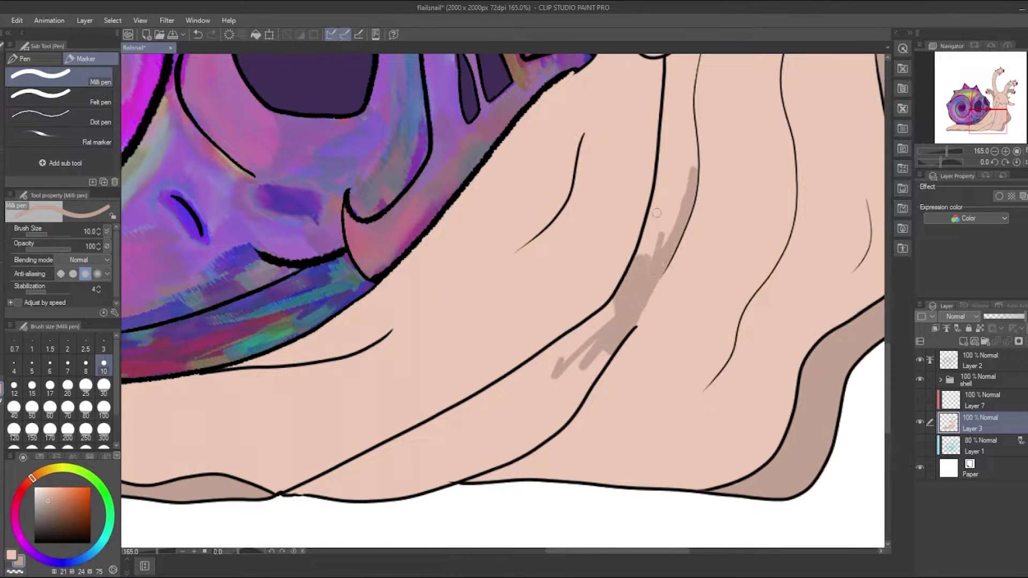
{"action": "mouse_move", "coordinate": [675, 254]}
{"action": "left_mouse_down"}
{"action": "mouse_move", "coordinate": [667, 97]}
{"action": "mouse_move", "coordinate": [691, 176]}
{"action": "mouse_move", "coordinate": [712, 193]}
{"action": "mouse_move", "coordinate": [675, 300]}
{"action": "left_mouse_up"}
{"action": "scroll", "coordinate": [737, 185], "scroll_direction": "up", "scroll_amount": 5}
{"action": "left_click_drag", "start_coordinate": [717, 196], "coordinate": [694, 295]}
Paint a thin tan shadow along the body beneath the shell, and fill the lower front fold with tan
{"action": "left_click_drag", "start_coordinate": [573, 276], "coordinate": [477, 385]}
{"action": "scroll", "coordinate": [474, 391], "scroll_direction": "down", "scroll_amount": 5}
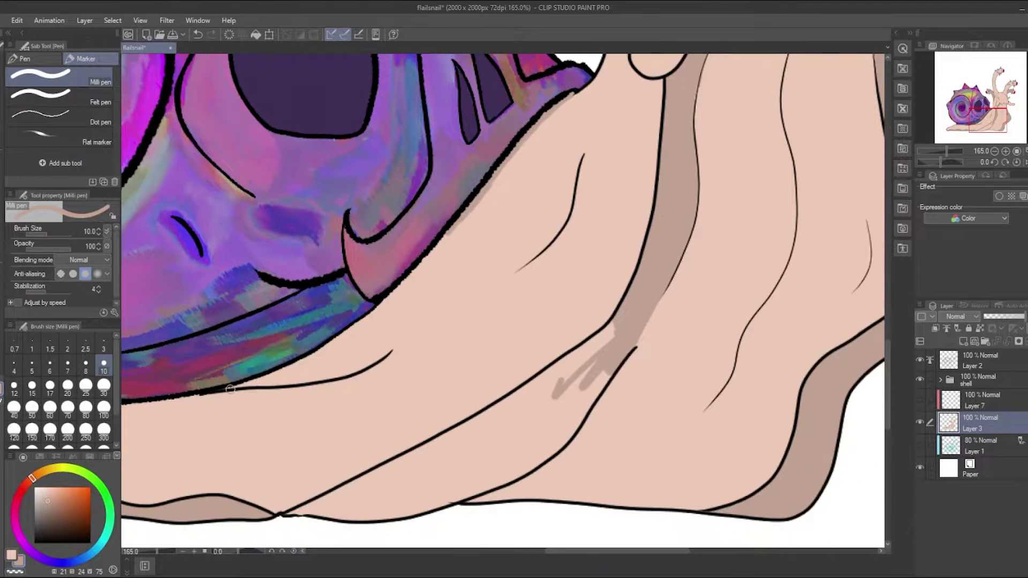
{"action": "left_click_drag", "start_coordinate": [620, 324], "coordinate": [551, 378]}
{"action": "mouse_move", "coordinate": [595, 364]}
{"action": "left_mouse_down"}
{"action": "mouse_move", "coordinate": [540, 411]}
{"action": "mouse_move", "coordinate": [300, 511]}
{"action": "mouse_move", "coordinate": [557, 375]}
{"action": "mouse_move", "coordinate": [571, 436]}
{"action": "mouse_move", "coordinate": [375, 514]}
{"action": "mouse_move", "coordinate": [482, 428]}
{"action": "mouse_move", "coordinate": [428, 482]}
{"action": "left_mouse_up"}
{"action": "scroll", "coordinate": [500, 340], "scroll_direction": "down", "scroll_amount": 4}
{"action": "scroll", "coordinate": [548, 211], "scroll_direction": "up", "scroll_amount": 1}
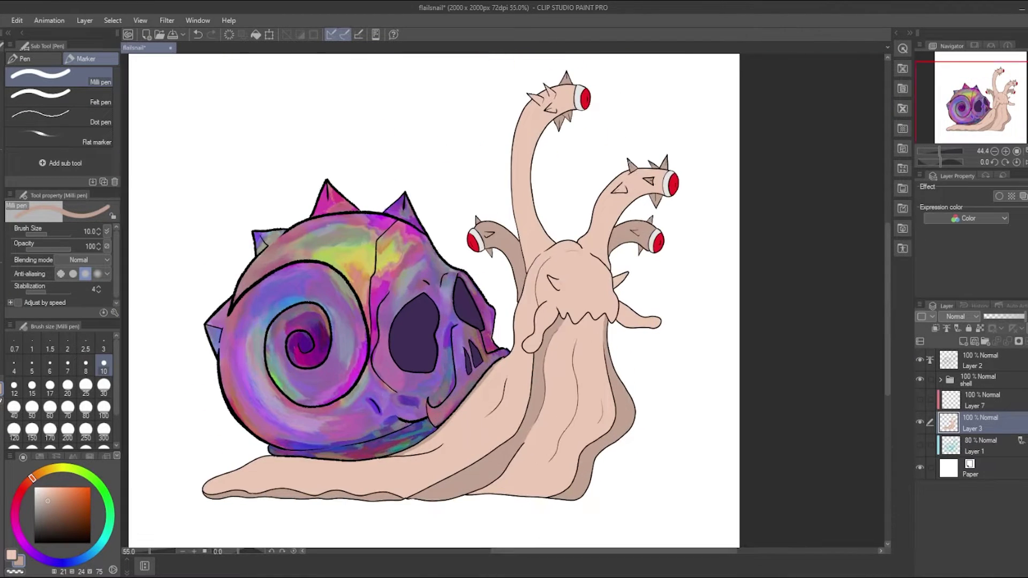
Soften the shadow edges under the shell with the Painterly blender at size 15, and save the file
{"action": "scroll", "coordinate": [474, 438], "scroll_direction": "up", "scroll_amount": 6}
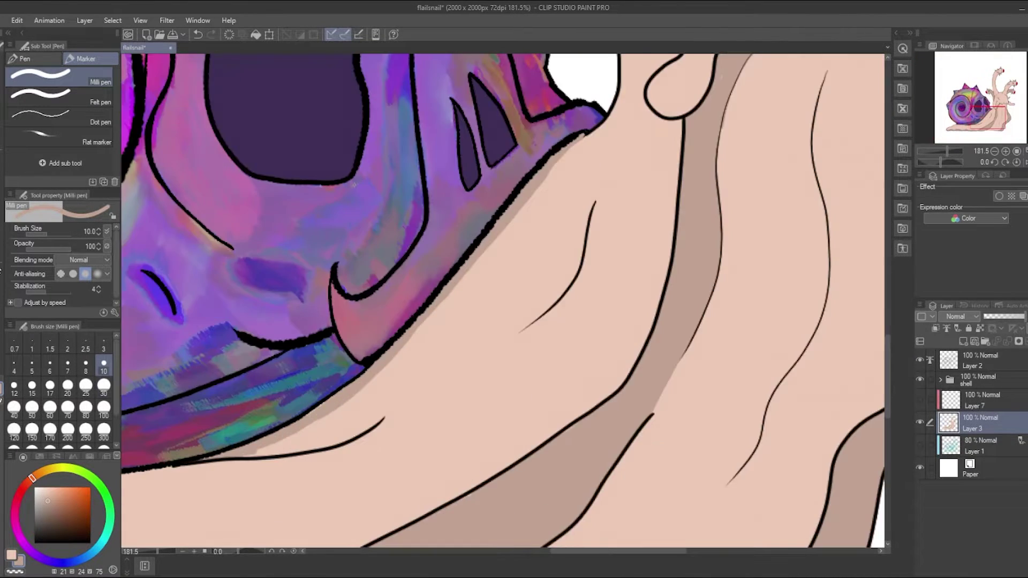
{"action": "key", "text": "j"}
{"action": "left_click", "coordinate": [32, 386]}
{"action": "left_click_drag", "start_coordinate": [571, 153], "coordinate": [395, 355]}
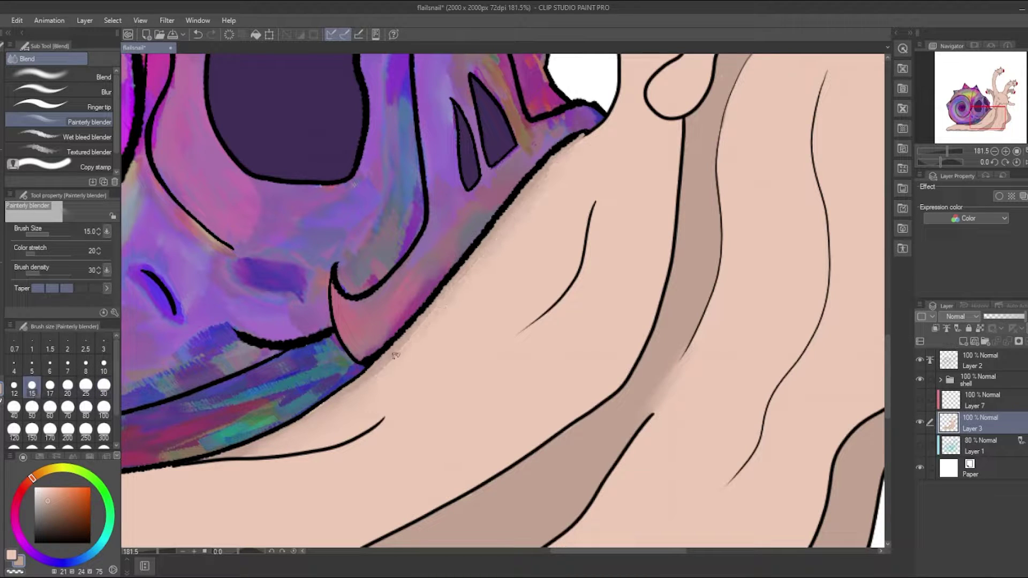
{"action": "key", "text": "ctrl+0"}
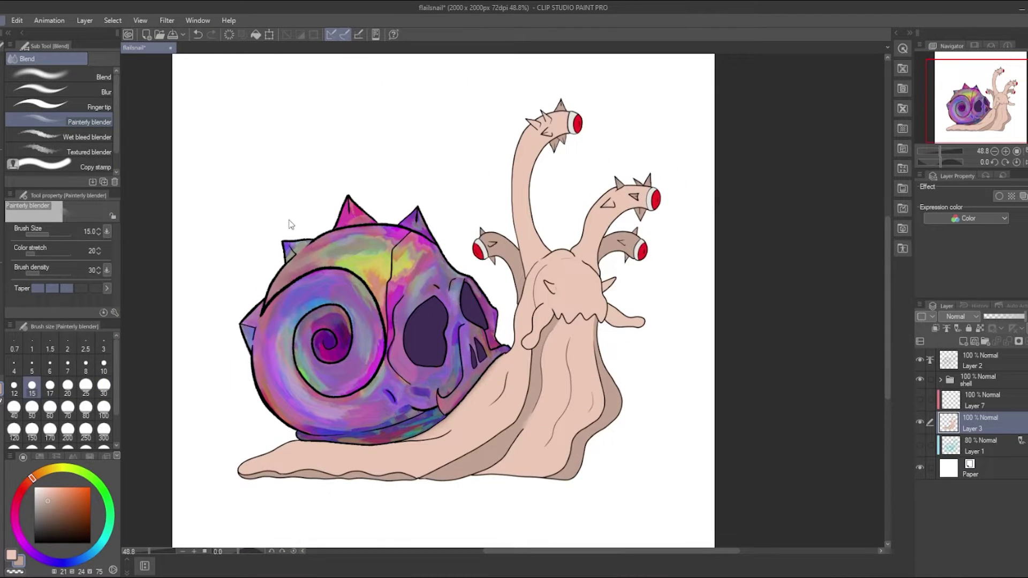
{"action": "key", "text": "ctrl+s"}
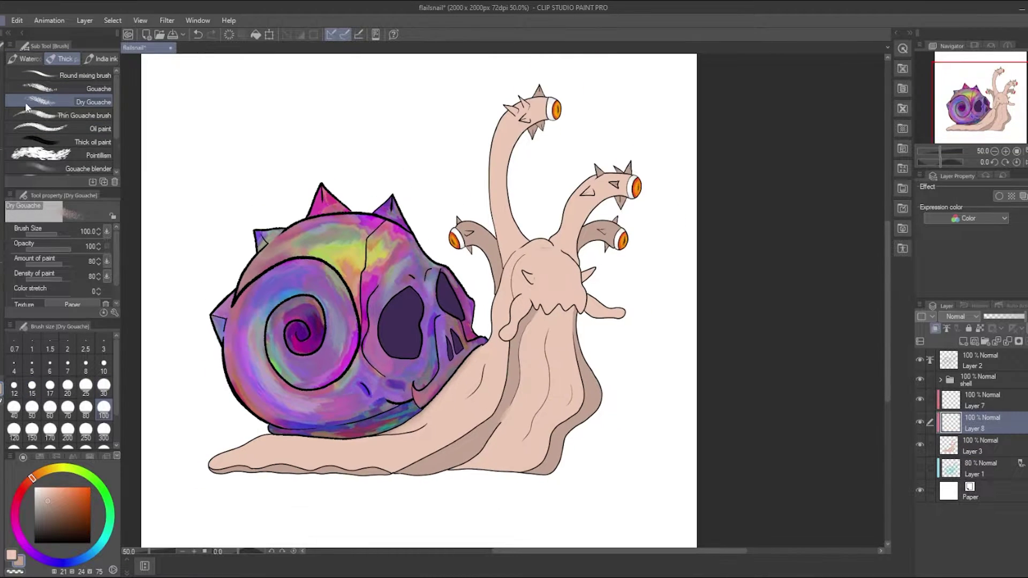
{"action": "key", "text": "ctrl+s"}
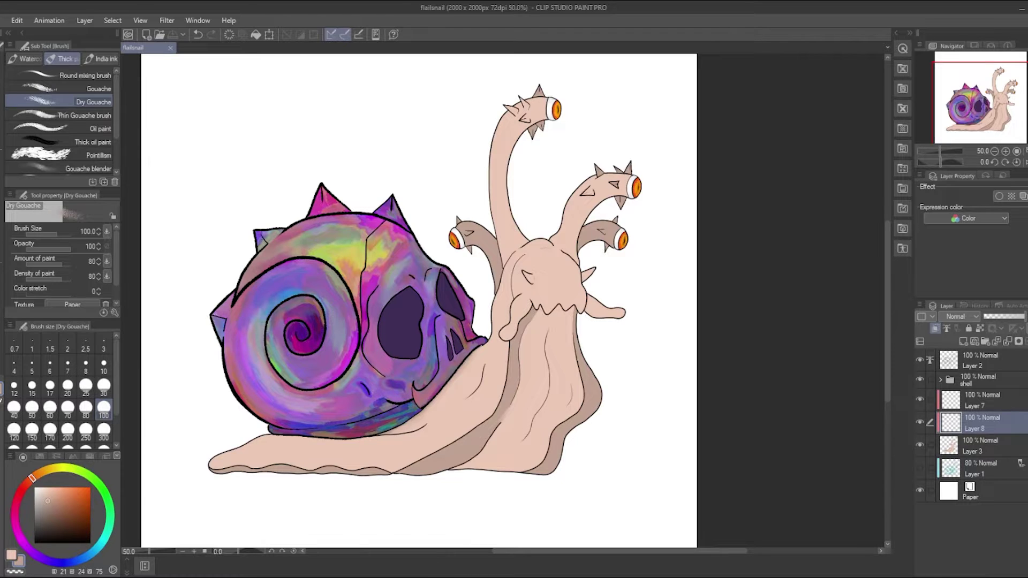
{"action": "left_click_drag", "start_coordinate": [504, 321], "coordinate": [501, 319]}
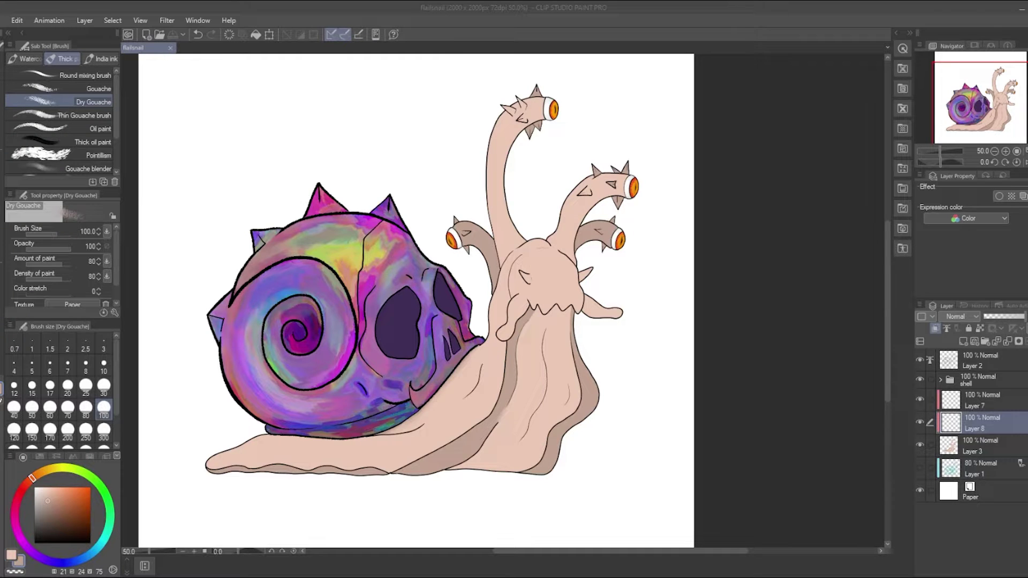
Colour the tallest eyestalk's spikes above and below the eyeball in dark purple (265, 47, 34) with the Milli pen at size 10
{"action": "scroll", "coordinate": [605, 354], "scroll_direction": "up", "scroll_amount": 5}
{"action": "scroll", "coordinate": [605, 354], "scroll_direction": "down", "scroll_amount": 7}
{"action": "left_click", "coordinate": [332, 321], "text": "alt"}
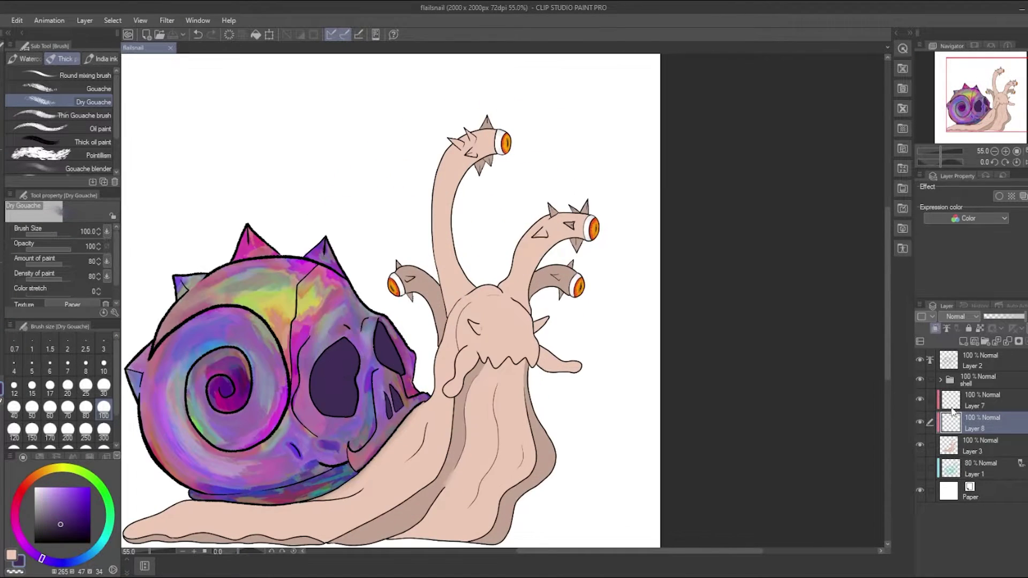
{"action": "scroll", "coordinate": [536, 230], "scroll_direction": "up", "scroll_amount": 3}
{"action": "scroll", "coordinate": [535, 161], "scroll_direction": "up", "scroll_amount": 5}
{"action": "key", "text": "p"}
{"action": "left_click_drag", "start_coordinate": [524, 153], "coordinate": [552, 108]}
{"action": "left_click_drag", "start_coordinate": [541, 321], "coordinate": [503, 396]}
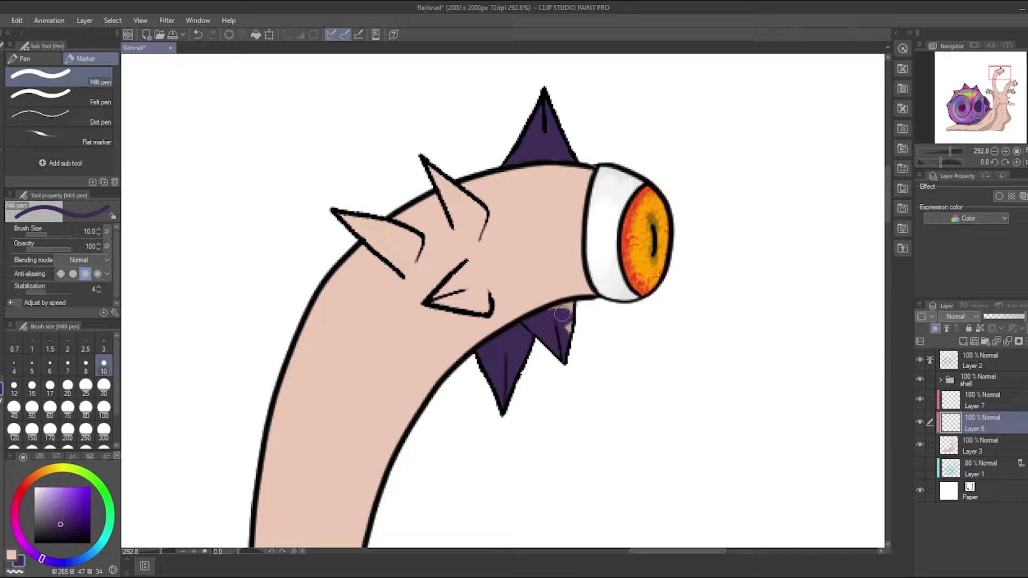
Colour the tallest eyestalk's three remaining side spikes in dark purple, using the Milli pen at size 5 for the finer ones
{"action": "mouse_move", "coordinate": [475, 244]}
{"action": "left_mouse_down"}
{"action": "mouse_move", "coordinate": [489, 299]}
{"action": "mouse_move", "coordinate": [480, 269]}
{"action": "mouse_move", "coordinate": [444, 291]}
{"action": "mouse_move", "coordinate": [484, 267]}
{"action": "mouse_move", "coordinate": [471, 295]}
{"action": "left_mouse_up"}
{"action": "key", "text": "e"}
{"action": "key", "text": "p"}
{"action": "mouse_move", "coordinate": [431, 168]}
{"action": "left_mouse_down"}
{"action": "mouse_move", "coordinate": [471, 241]}
{"action": "mouse_move", "coordinate": [472, 220]}
{"action": "left_mouse_up"}
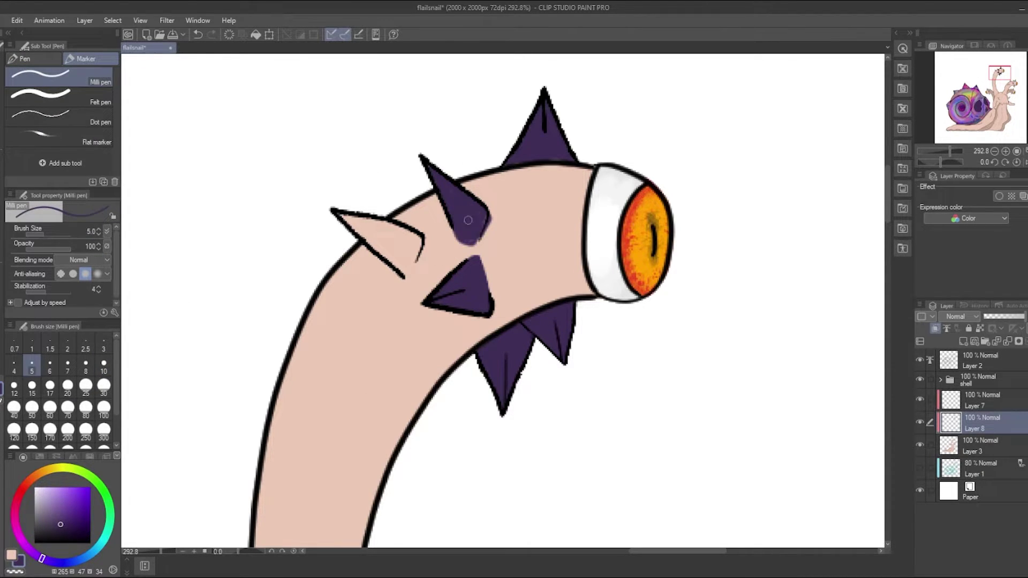
{"action": "mouse_move", "coordinate": [369, 227]}
{"action": "left_mouse_down"}
{"action": "mouse_move", "coordinate": [420, 247]}
{"action": "mouse_move", "coordinate": [375, 236]}
{"action": "mouse_move", "coordinate": [407, 238]}
{"action": "left_mouse_up"}
{"action": "left_click_drag", "start_coordinate": [407, 239], "coordinate": [410, 235]}
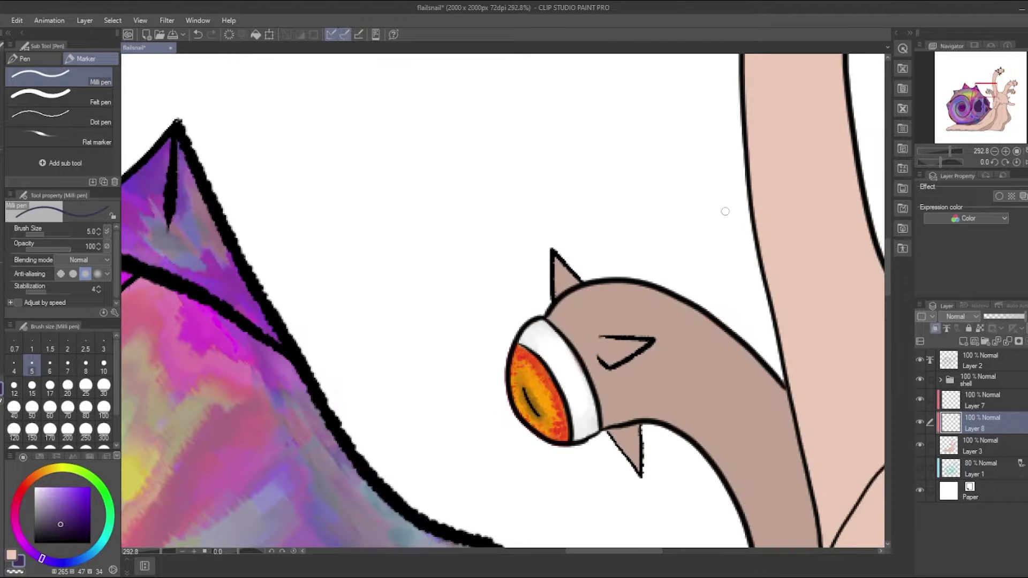
Colour the three spikes on the leftmost eyestalk in dark purple with the Milli pen at size 5
{"action": "left_click_drag", "start_coordinate": [557, 263], "coordinate": [573, 287]}
{"action": "left_click_drag", "start_coordinate": [602, 337], "coordinate": [601, 341]}
{"action": "left_click_drag", "start_coordinate": [611, 431], "coordinate": [629, 431]}
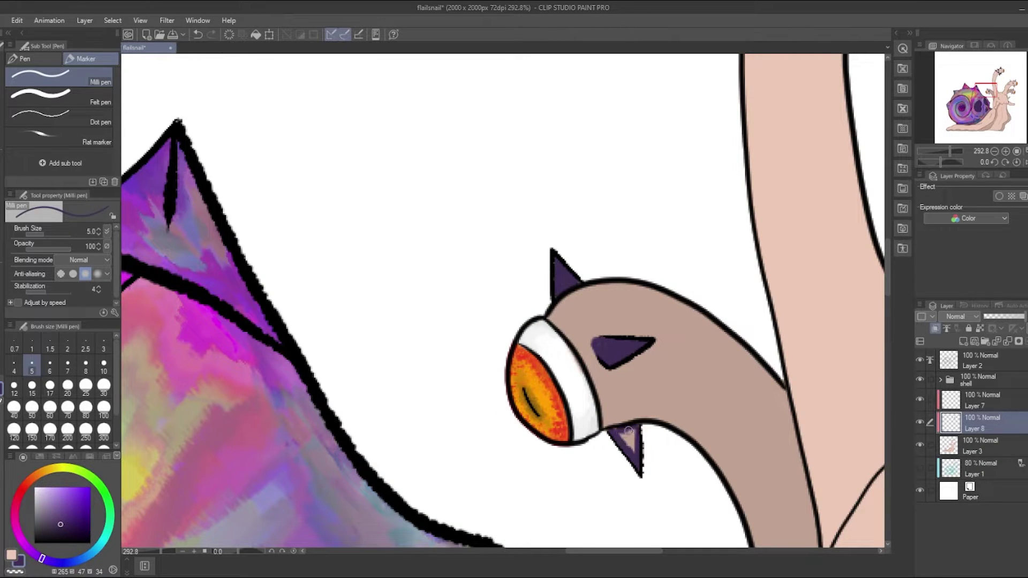
{"action": "left_click_drag", "start_coordinate": [636, 451], "coordinate": [638, 454]}
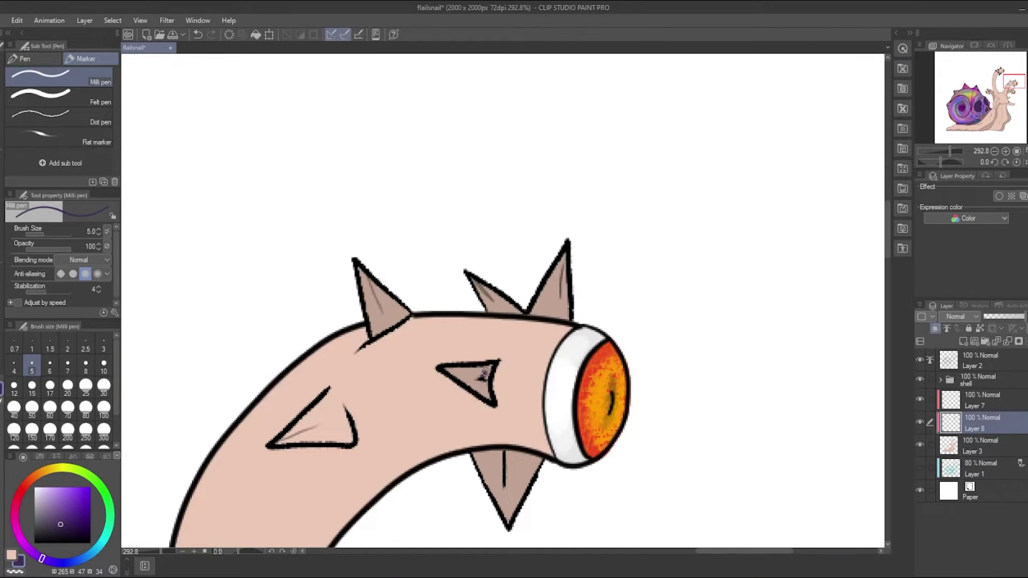
Colour all the spikes on the upper-right eyestalk in dark purple with the Milli pen at size 5
{"action": "left_click_drag", "start_coordinate": [461, 386], "coordinate": [486, 372]}
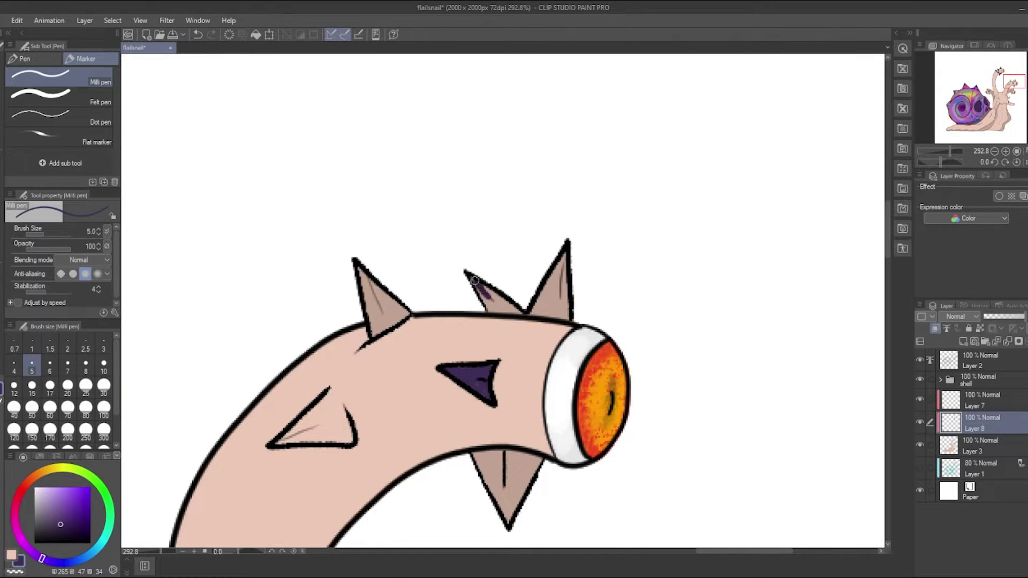
{"action": "mouse_move", "coordinate": [474, 280]}
{"action": "left_mouse_down"}
{"action": "mouse_move", "coordinate": [514, 305]}
{"action": "mouse_move", "coordinate": [561, 265]}
{"action": "mouse_move", "coordinate": [552, 290]}
{"action": "left_mouse_up"}
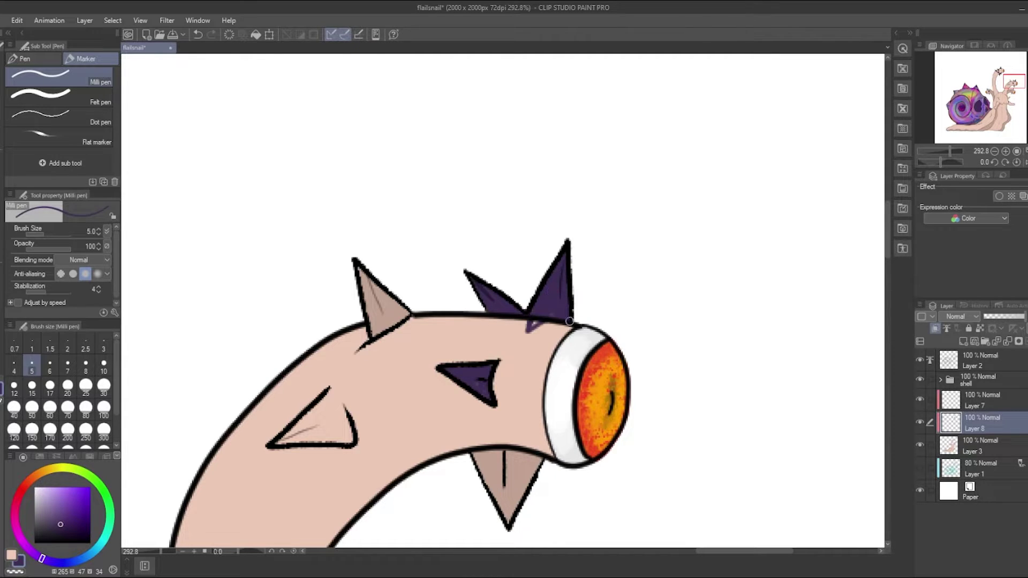
{"action": "left_click_drag", "start_coordinate": [358, 265], "coordinate": [381, 323]}
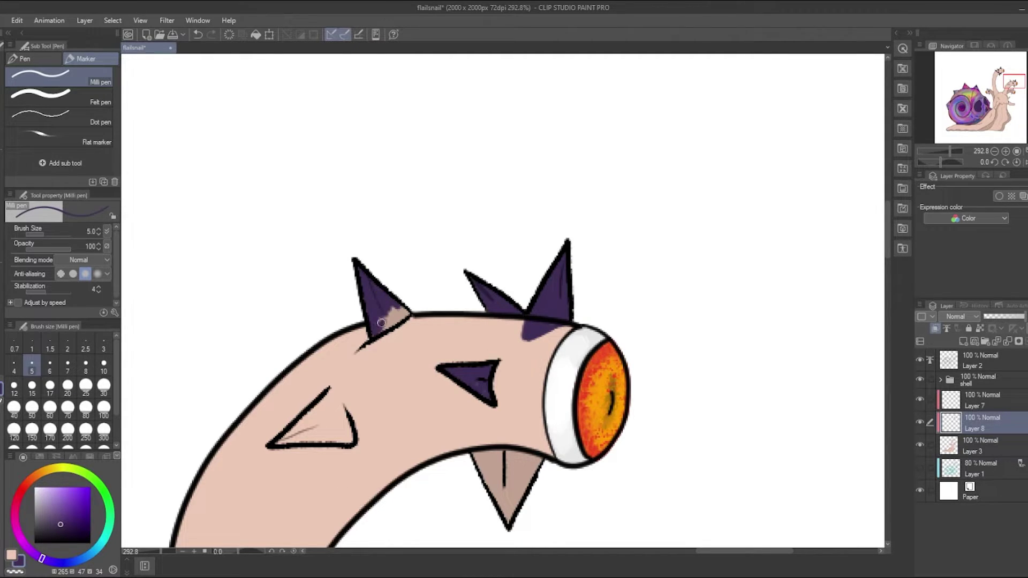
{"action": "mouse_move", "coordinate": [335, 394]}
{"action": "left_mouse_down"}
{"action": "mouse_move", "coordinate": [343, 423]}
{"action": "mouse_move", "coordinate": [300, 437]}
{"action": "mouse_move", "coordinate": [338, 424]}
{"action": "mouse_move", "coordinate": [322, 428]}
{"action": "left_mouse_up"}
{"action": "scroll", "coordinate": [385, 253], "scroll_direction": "down", "scroll_amount": 3}
{"action": "mouse_move", "coordinate": [477, 300]}
{"action": "left_mouse_down"}
{"action": "mouse_move", "coordinate": [499, 348]}
{"action": "mouse_move", "coordinate": [530, 311]}
{"action": "mouse_move", "coordinate": [514, 354]}
{"action": "mouse_move", "coordinate": [528, 322]}
{"action": "left_mouse_up"}
Colour the three spikes on the lower-right eyestalk in dark purple with the Milli pen at size 5
{"action": "scroll", "coordinate": [891, 251], "scroll_direction": "down", "scroll_amount": 4}
{"action": "mouse_move", "coordinate": [410, 276]}
{"action": "left_mouse_down"}
{"action": "mouse_move", "coordinate": [397, 281]}
{"action": "mouse_move", "coordinate": [415, 289]}
{"action": "left_mouse_up"}
{"action": "left_click_drag", "start_coordinate": [415, 351], "coordinate": [426, 374]}
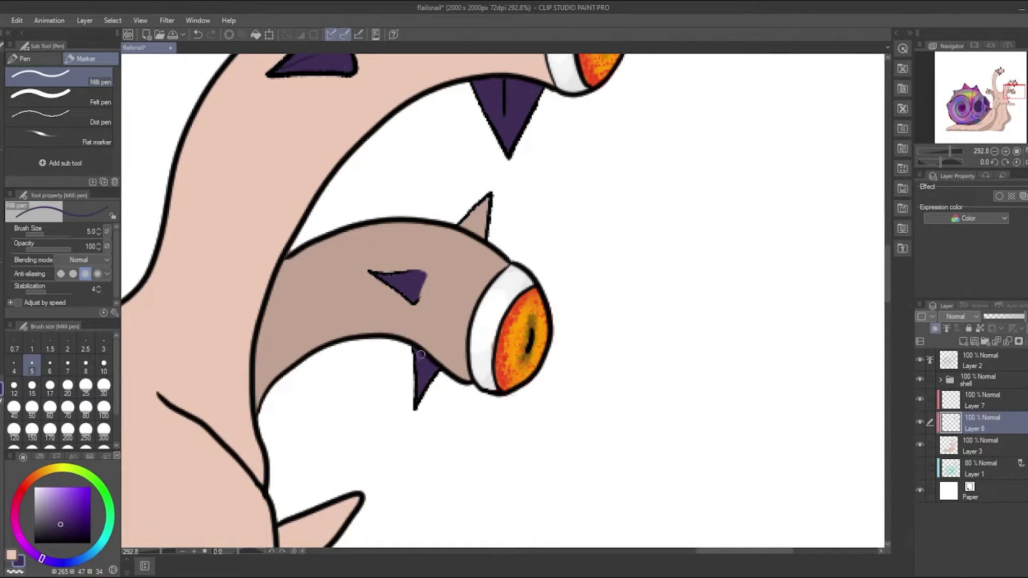
{"action": "left_click_drag", "start_coordinate": [472, 206], "coordinate": [474, 219]}
{"action": "scroll", "coordinate": [474, 220], "scroll_direction": "down", "scroll_amount": 5}
{"action": "scroll", "coordinate": [375, 267], "scroll_direction": "up", "scroll_amount": 5}
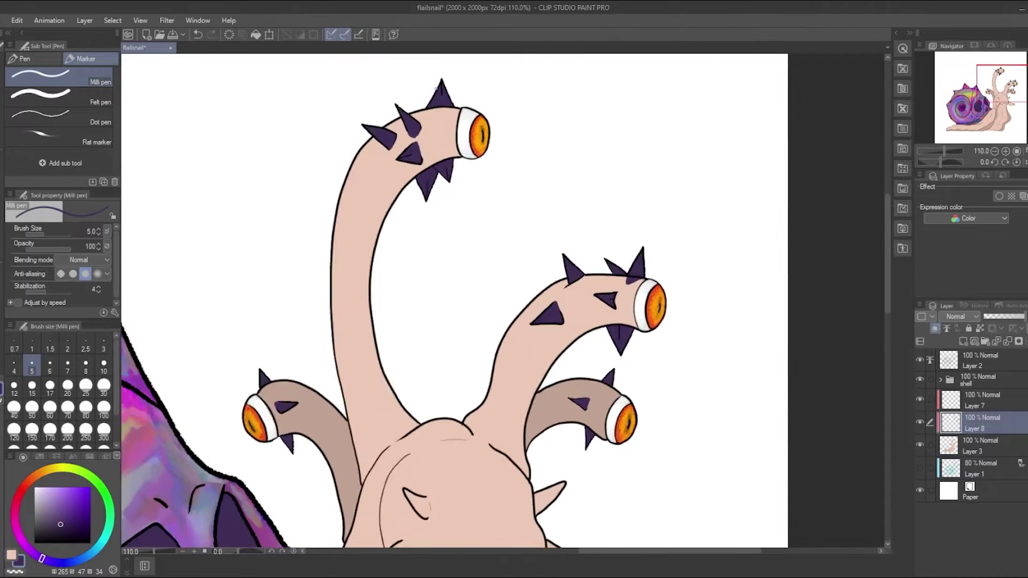
Draw an extra black spike outline near the tallest eyestalk's eye on Layer 2, using the Turnip pen at size 5
{"action": "left_click", "coordinate": [975, 360]}
{"action": "left_click", "coordinate": [920, 360]}
{"action": "left_click", "coordinate": [920, 360]}
{"action": "left_click", "coordinate": [26, 58]}
{"action": "scroll", "coordinate": [504, 300], "scroll_direction": "up", "scroll_amount": 2}
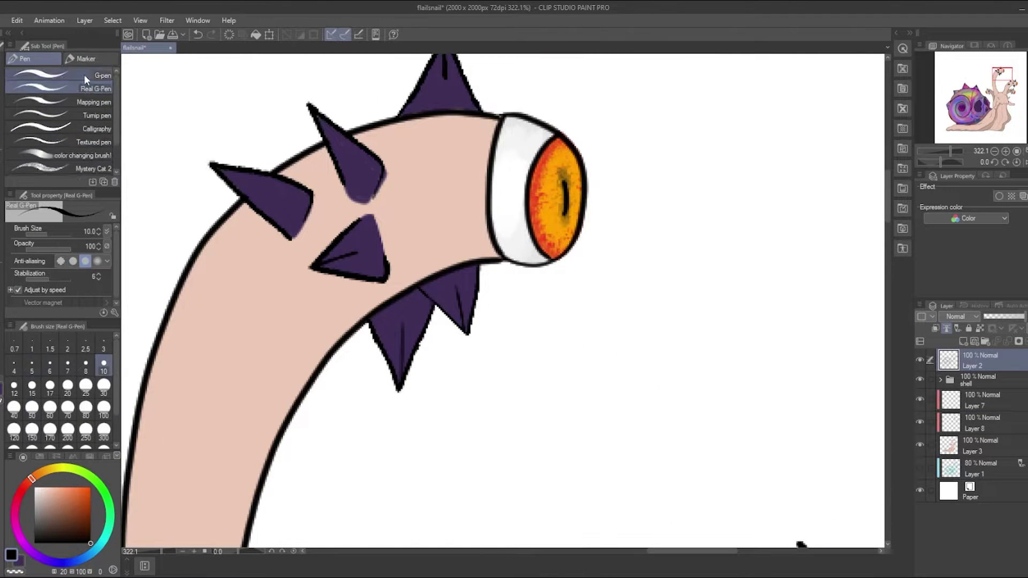
{"action": "left_click", "coordinate": [84, 115]}
{"action": "left_click_drag", "start_coordinate": [467, 154], "coordinate": [452, 219]}
{"action": "mouse_move", "coordinate": [407, 190]}
{"action": "left_mouse_down"}
{"action": "mouse_move", "coordinate": [438, 187]}
{"action": "mouse_move", "coordinate": [467, 204]}
{"action": "left_mouse_up"}
{"action": "key", "text": "ctrl+z"}
{"action": "key", "text": "ctrl+z"}
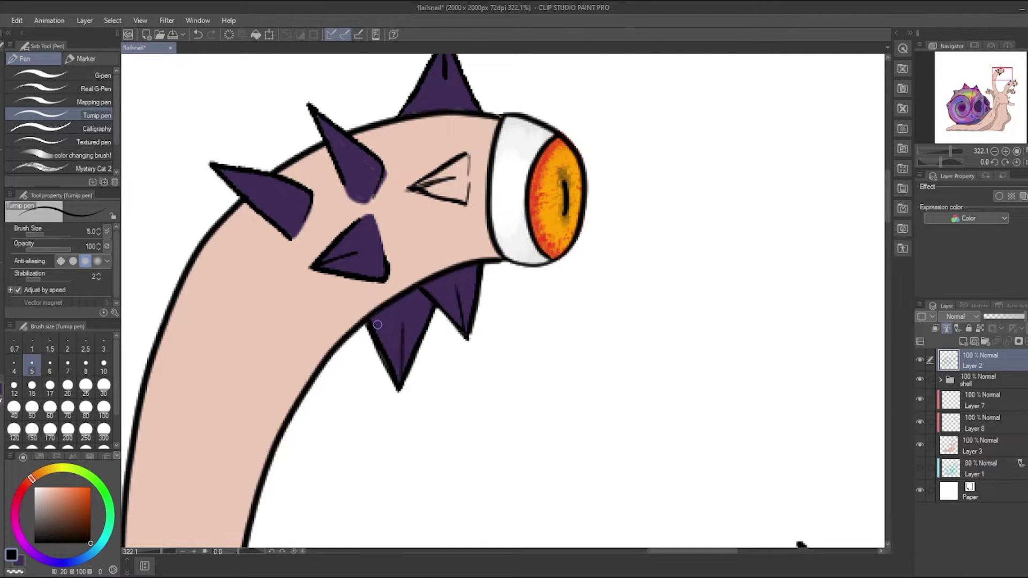
Outline the base of the upper-right eyestalk's spike nearest the eye, and add a small spike outline near that stalk's lower edge
{"action": "key", "text": "ctrl+0"}
{"action": "scroll", "coordinate": [527, 376], "scroll_direction": "up", "scroll_amount": 8}
{"action": "left_click_drag", "start_coordinate": [476, 396], "coordinate": [527, 376]}
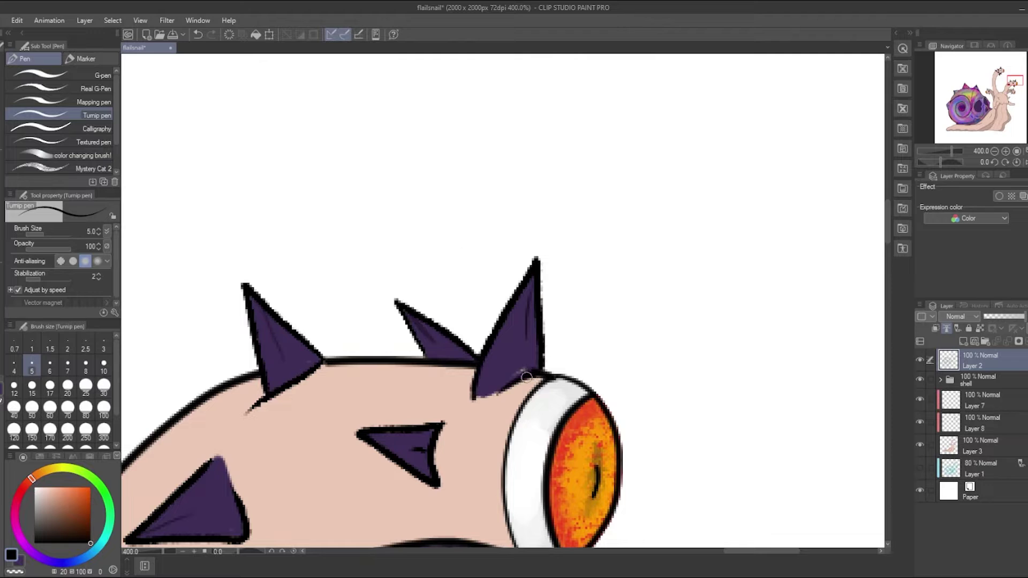
{"action": "scroll", "coordinate": [426, 363], "scroll_direction": "down", "scroll_amount": 6}
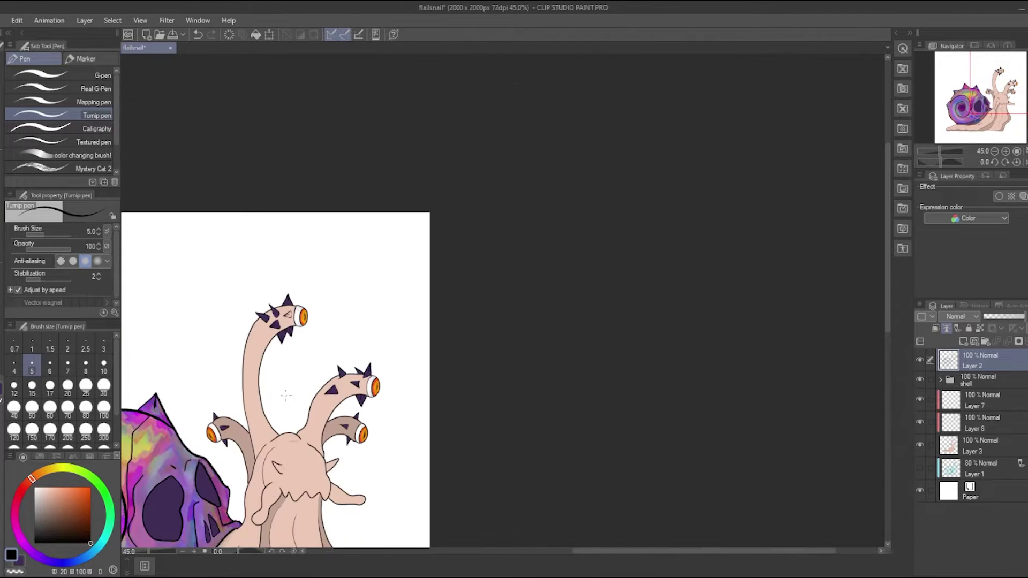
{"action": "scroll", "coordinate": [336, 340], "scroll_direction": "up", "scroll_amount": 4}
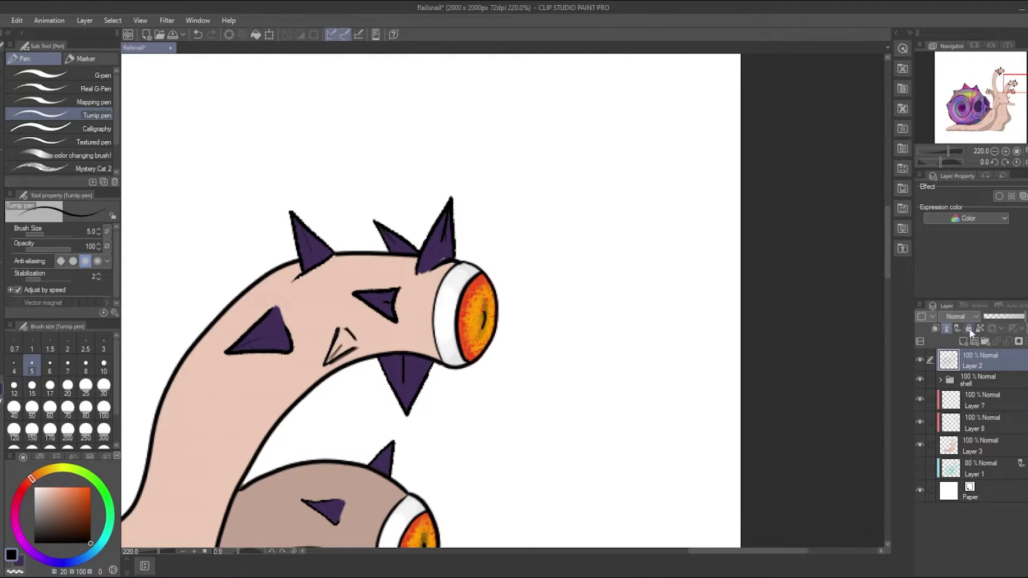
Fill the new spikes on the upper-right and tallest eyestalks with dark purple on Layer 8, using the Milli pen at size 5
{"action": "left_click", "coordinate": [975, 423]}
{"action": "left_click", "coordinate": [341, 340], "text": "alt"}
{"action": "key", "text": "p"}
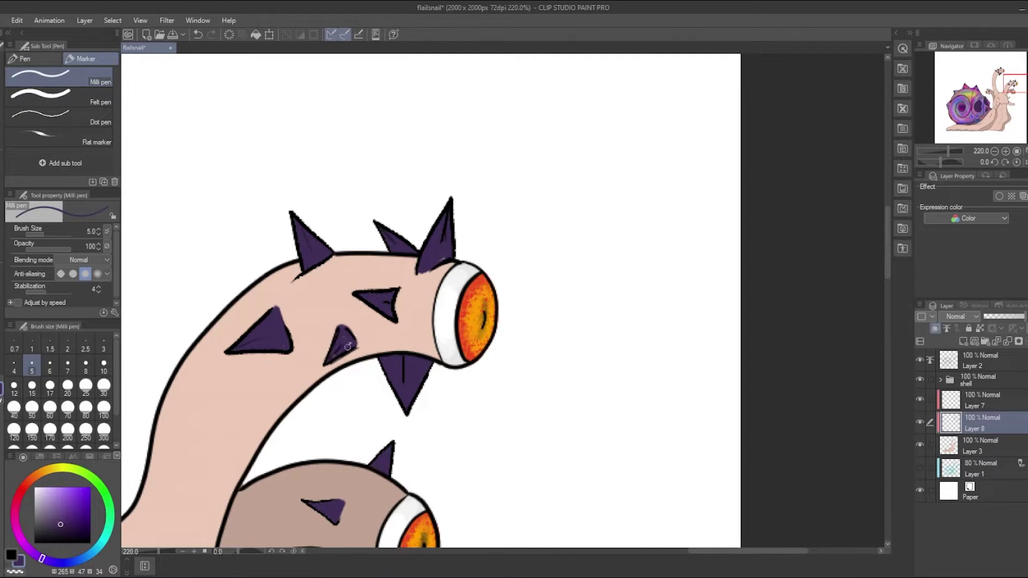
{"action": "scroll", "coordinate": [488, 221], "scroll_direction": "down", "scroll_amount": 3}
{"action": "scroll", "coordinate": [343, 215], "scroll_direction": "up", "scroll_amount": 4}
{"action": "mouse_move", "coordinate": [351, 190]}
{"action": "left_mouse_down"}
{"action": "mouse_move", "coordinate": [342, 225]}
{"action": "mouse_move", "coordinate": [315, 216]}
{"action": "left_mouse_up"}
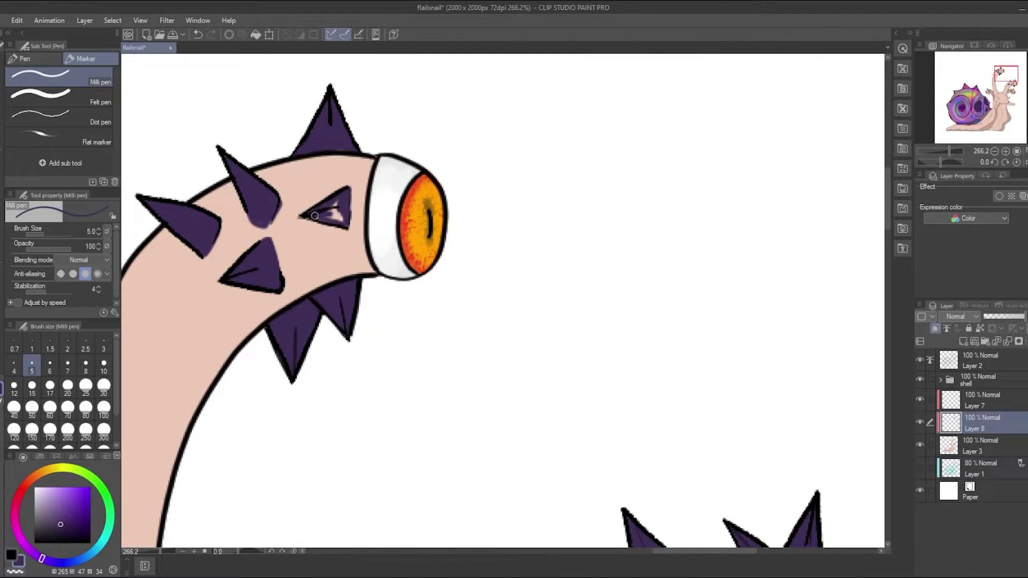
Try a Dry Gouache stroke at size 100 in the skin tone on the body, and undo it
{"action": "scroll", "coordinate": [267, 220], "scroll_direction": "down", "scroll_amount": 5}
{"action": "scroll", "coordinate": [482, 268], "scroll_direction": "up", "scroll_amount": 3}
{"action": "left_click", "coordinate": [482, 343], "text": "alt"}
{"action": "scroll", "coordinate": [482, 343], "scroll_direction": "down", "scroll_amount": 2}
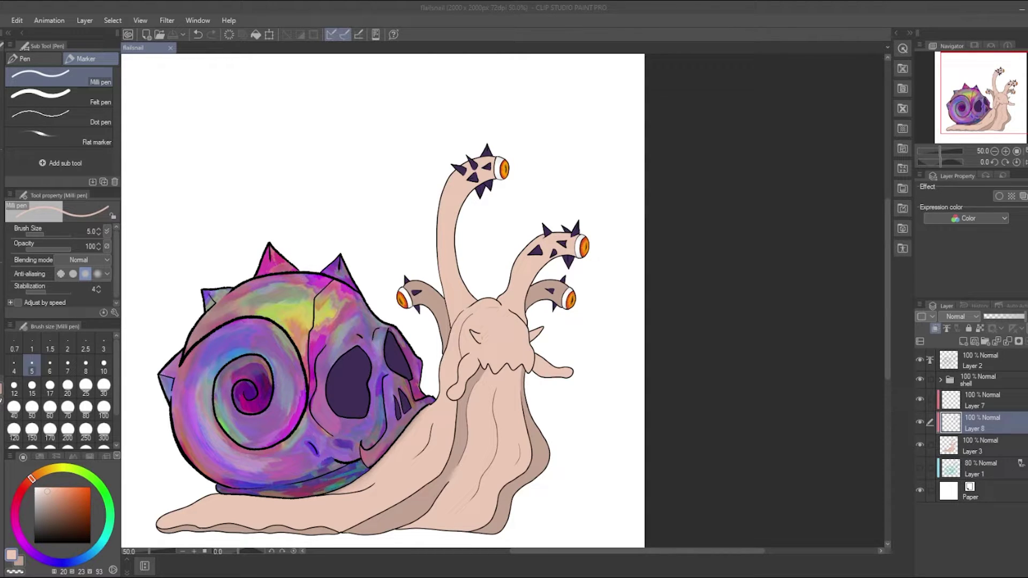
{"action": "key", "text": "alt+Tab"}
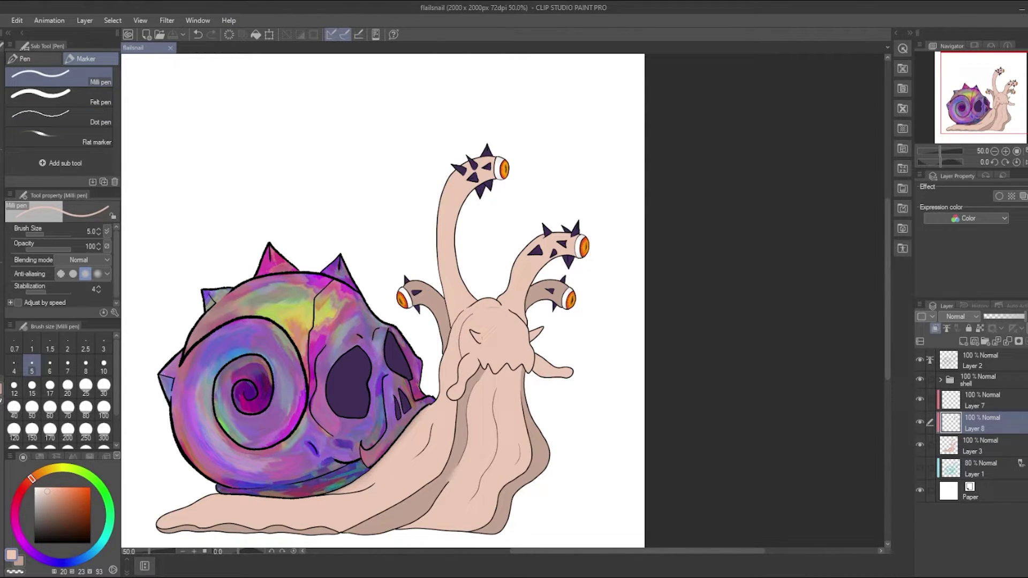
{"action": "key", "text": "ctrl+minus"}
{"action": "key", "text": "ctrl+plus"}
{"action": "key", "text": "b"}
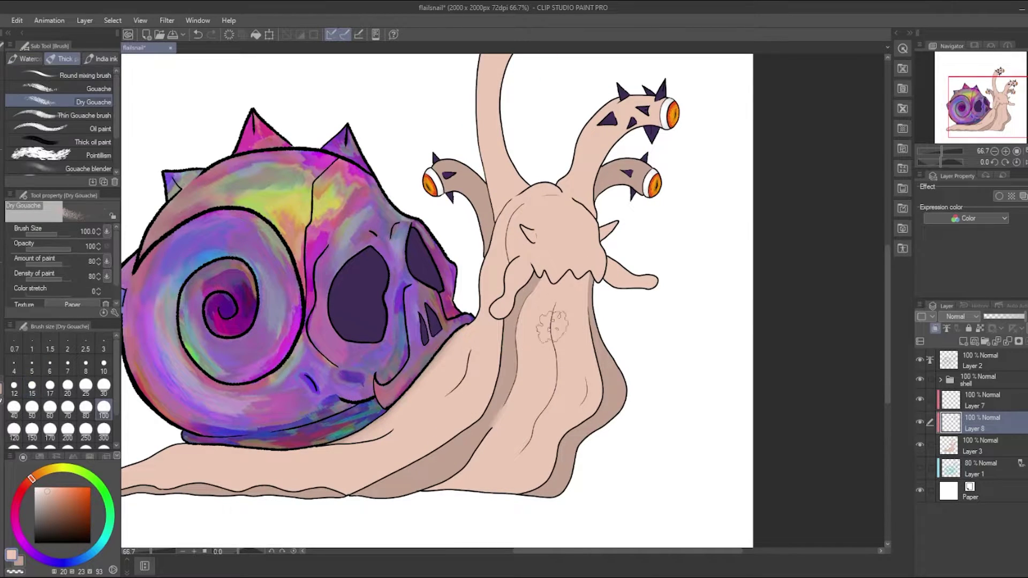
{"action": "key", "text": "ctrl+z"}
{"action": "scroll", "coordinate": [597, 220], "scroll_direction": "down", "scroll_amount": 2}
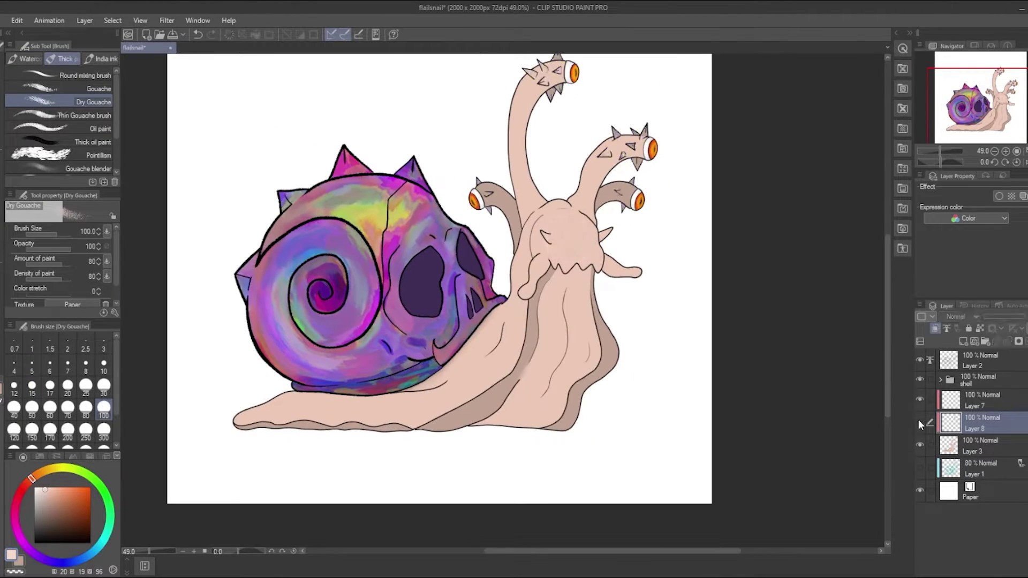
Create a clipped layer directly above Layer 3 and paint soft, lighter skin highlights over the body with Dry Gouache at size 100
{"action": "key", "text": "ctrl+shift+n"}
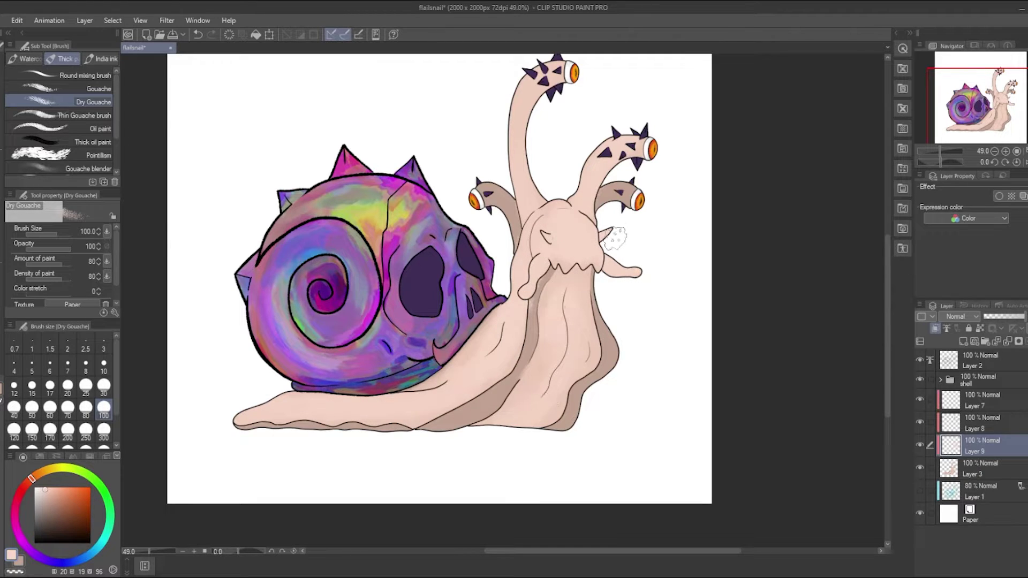
{"action": "scroll", "coordinate": [134, 482], "scroll_direction": "up", "scroll_amount": 3}
{"action": "key", "text": "period"}
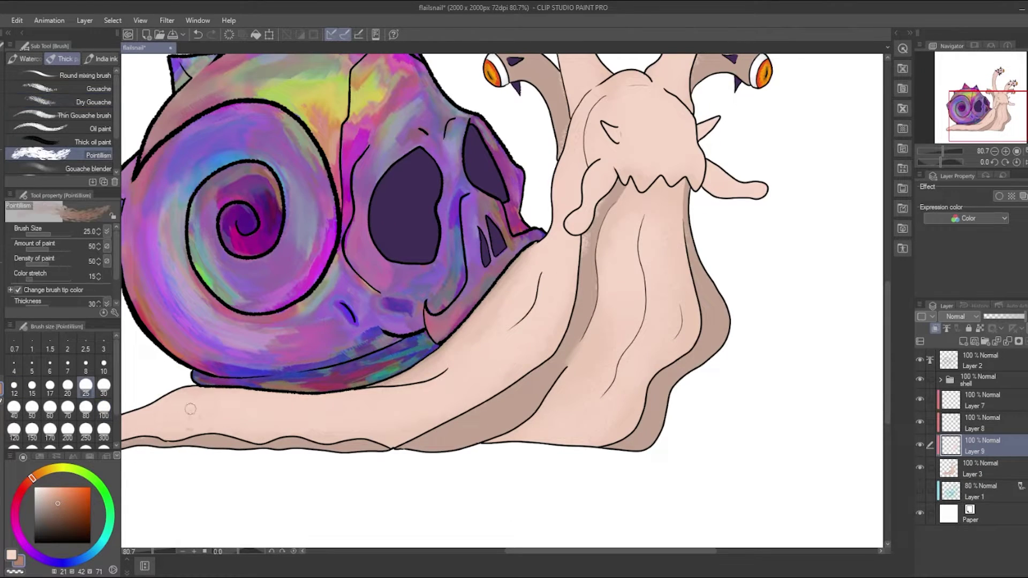
Add another clipped layer at 51% opacity and start shading the skin folds in brown with the Pointillism brush at size 100
{"action": "key", "text": "ctrl+shift+n"}
{"action": "left_click", "coordinate": [1005, 317]}
{"action": "key", "text": "bracketright"}
{"action": "key", "text": "bracketright"}
{"action": "key", "text": "bracketright"}
{"action": "key", "text": "bracketright"}
{"action": "key", "text": "bracketright"}
{"action": "key", "text": "bracketright"}
{"action": "key", "text": "bracketright"}
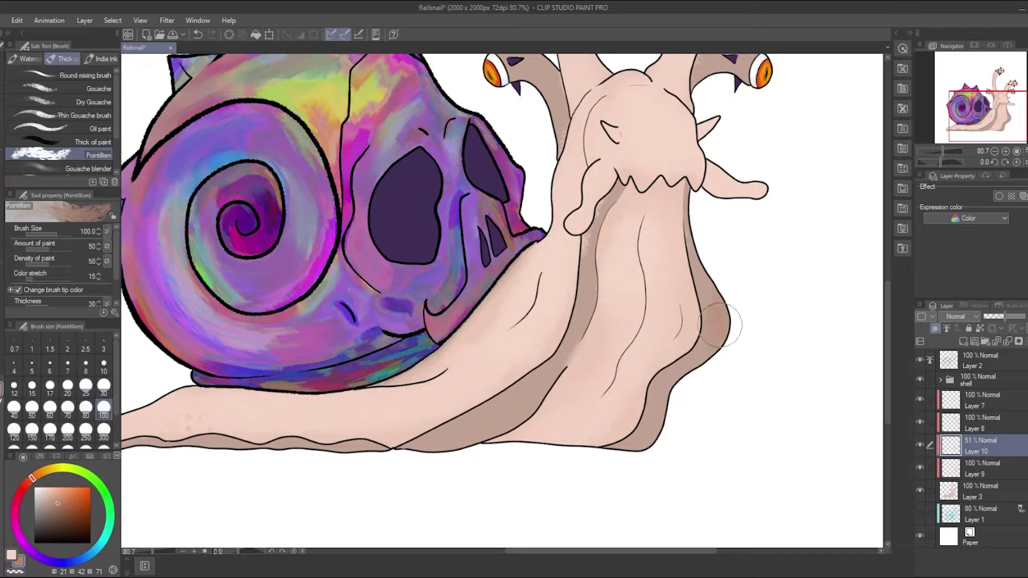
Deepen the shadowed folds along the neck and foot edge in brown with the Pointillism brush at size 30
{"action": "key", "text": "bracketleft"}
{"action": "key", "text": "bracketleft"}
{"action": "key", "text": "bracketleft"}
{"action": "key", "text": "bracketleft"}
{"action": "key", "text": "bracketleft"}
{"action": "key", "text": "bracketleft"}
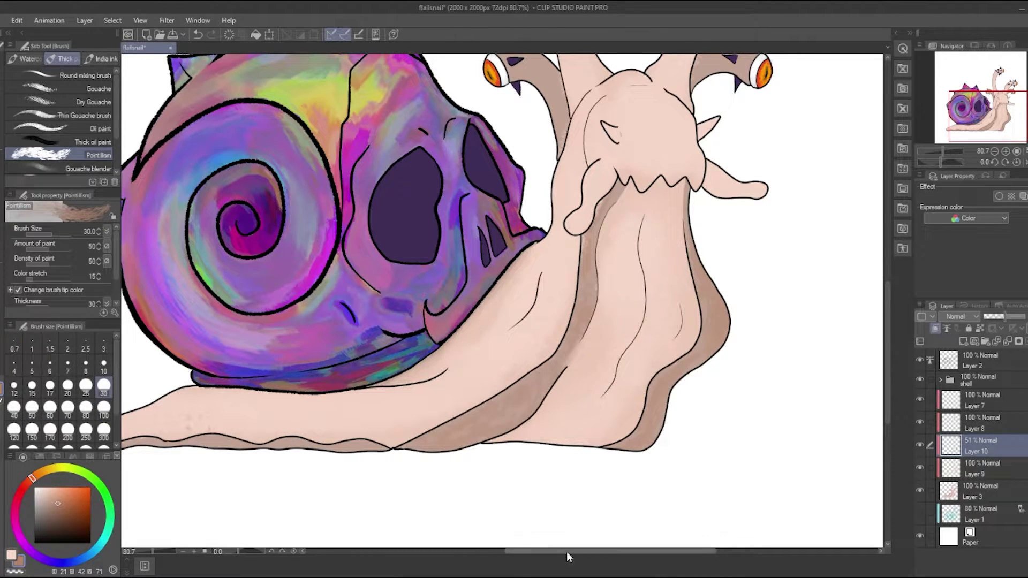
{"action": "left_click_drag", "start_coordinate": [567, 553], "coordinate": [547, 553]}
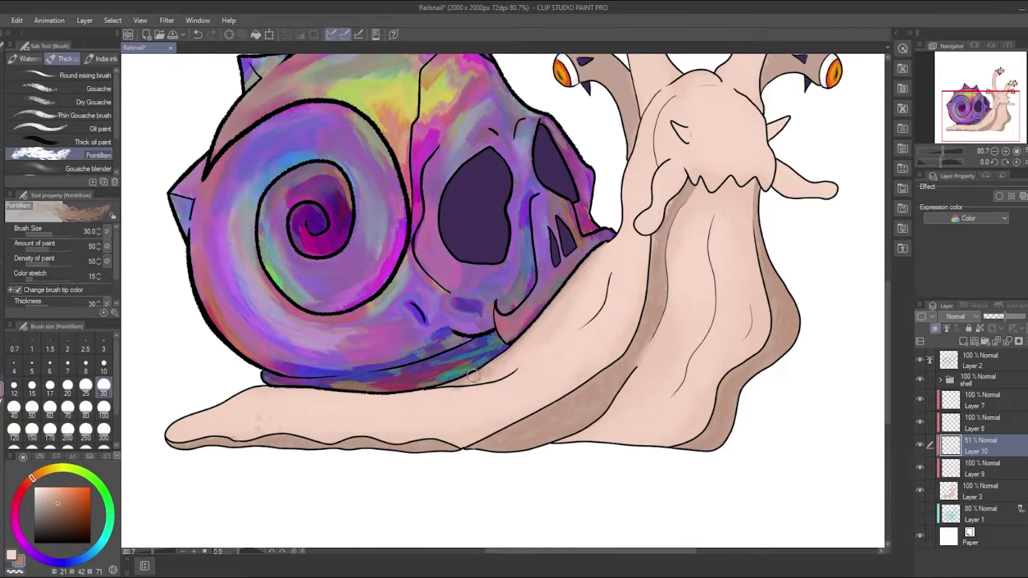
Stipple darker brown texture on the skin beneath the shell and on the mouth tentacle tips, raising the Pointillism brush to size 60
{"action": "mouse_move", "coordinate": [557, 303]}
{"action": "left_mouse_down"}
{"action": "mouse_move", "coordinate": [573, 316]}
{"action": "mouse_move", "coordinate": [590, 300]}
{"action": "mouse_move", "coordinate": [536, 349]}
{"action": "left_mouse_up"}
{"action": "key", "text": "bracketright"}
{"action": "key", "text": "bracketright"}
{"action": "key", "text": "bracketright"}
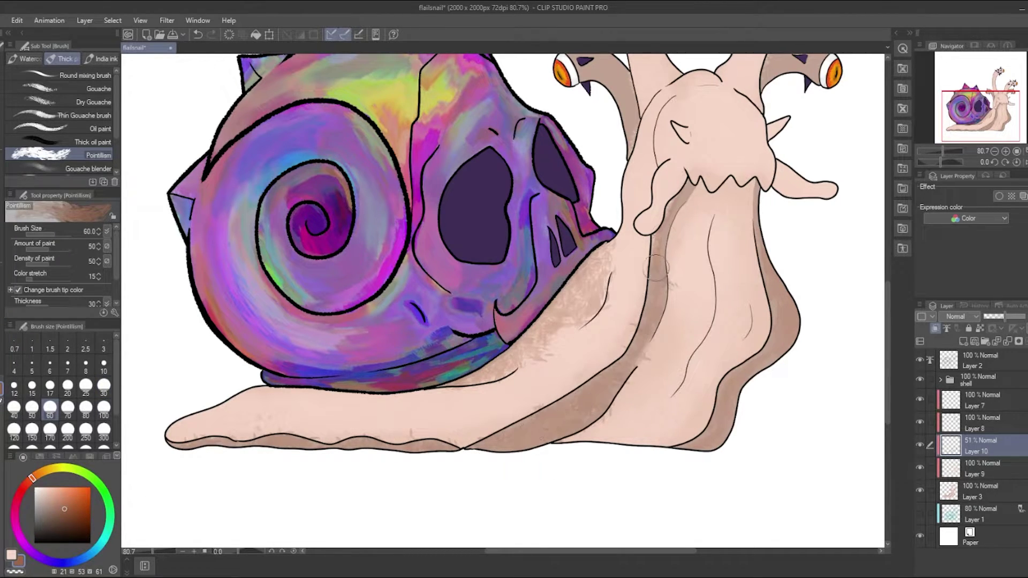
{"action": "left_click_drag", "start_coordinate": [807, 185], "coordinate": [828, 191]}
{"action": "left_click_drag", "start_coordinate": [638, 215], "coordinate": [653, 227]}
Soften the brown stippling beneath the shell and on the mouth tentacle tips with the Textured blender at size 100
{"action": "key", "text": "e"}
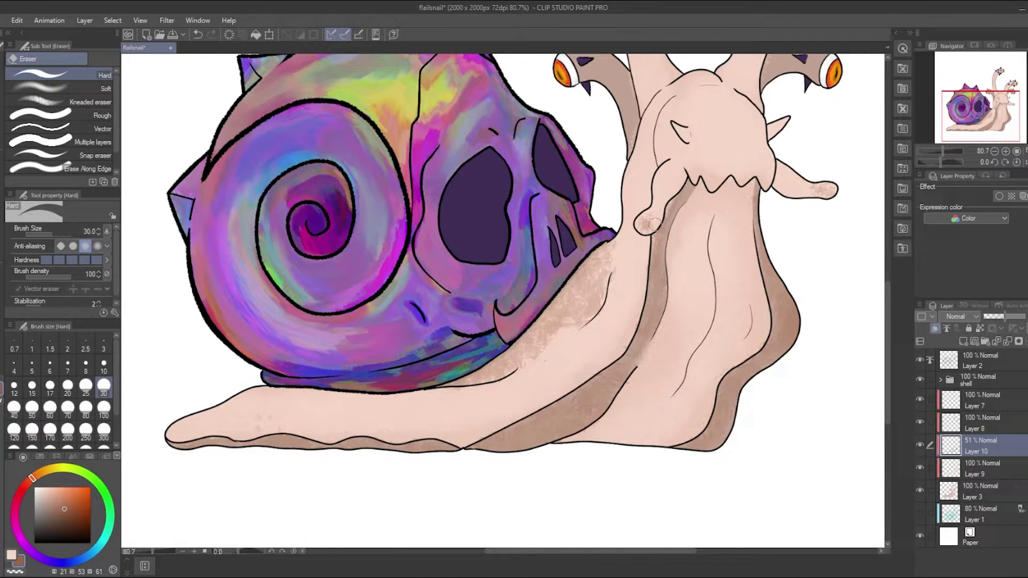
{"action": "key", "text": "j"}
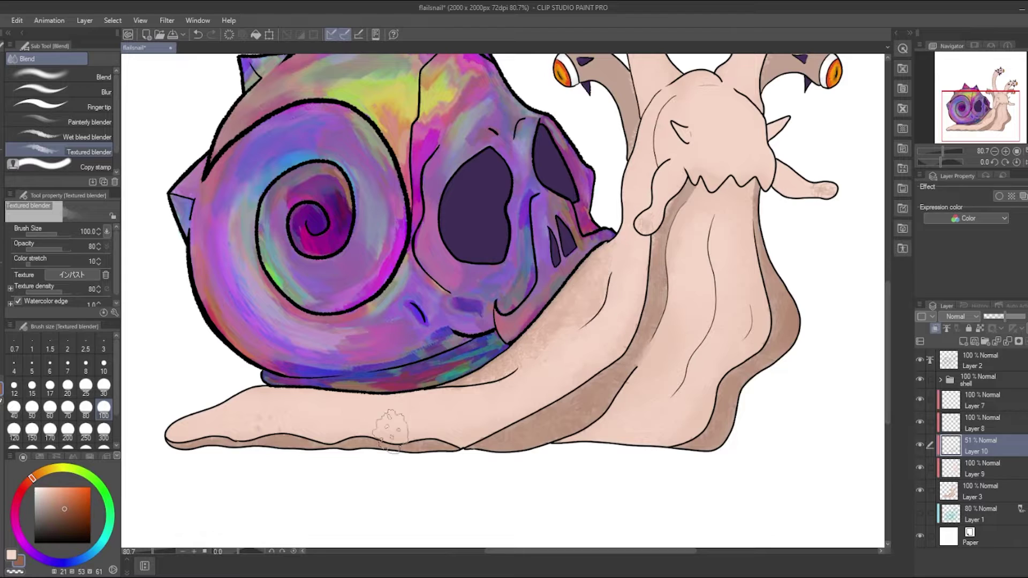
{"action": "scroll", "coordinate": [504, 300], "scroll_direction": "down", "scroll_amount": 4}
{"action": "scroll", "coordinate": [504, 300], "scroll_direction": "up", "scroll_amount": 3}
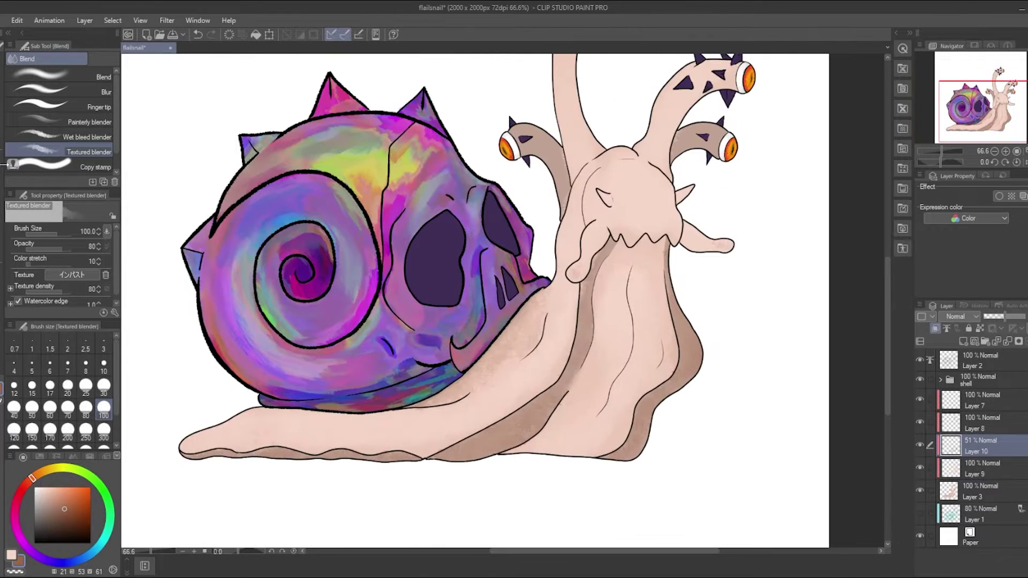
Stipple brown texture around the eyestalks' spiked ends and over the head with the Pointillism brush at size 60
{"action": "key", "text": "b"}
{"action": "scroll", "coordinate": [536, 214], "scroll_direction": "up", "scroll_amount": 3}
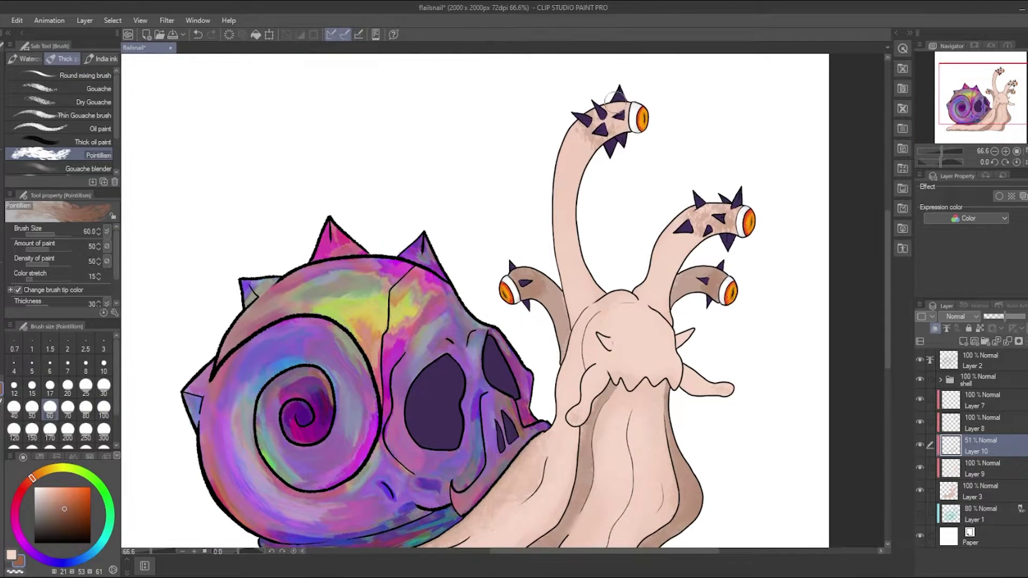
{"action": "mouse_move", "coordinate": [593, 382]}
{"action": "left_mouse_down"}
{"action": "mouse_move", "coordinate": [637, 323]}
{"action": "mouse_move", "coordinate": [619, 348]}
{"action": "mouse_move", "coordinate": [609, 328]}
{"action": "mouse_move", "coordinate": [673, 368]}
{"action": "mouse_move", "coordinate": [595, 319]}
{"action": "mouse_move", "coordinate": [636, 312]}
{"action": "left_mouse_up"}
{"action": "left_click", "coordinate": [627, 342], "text": "alt"}
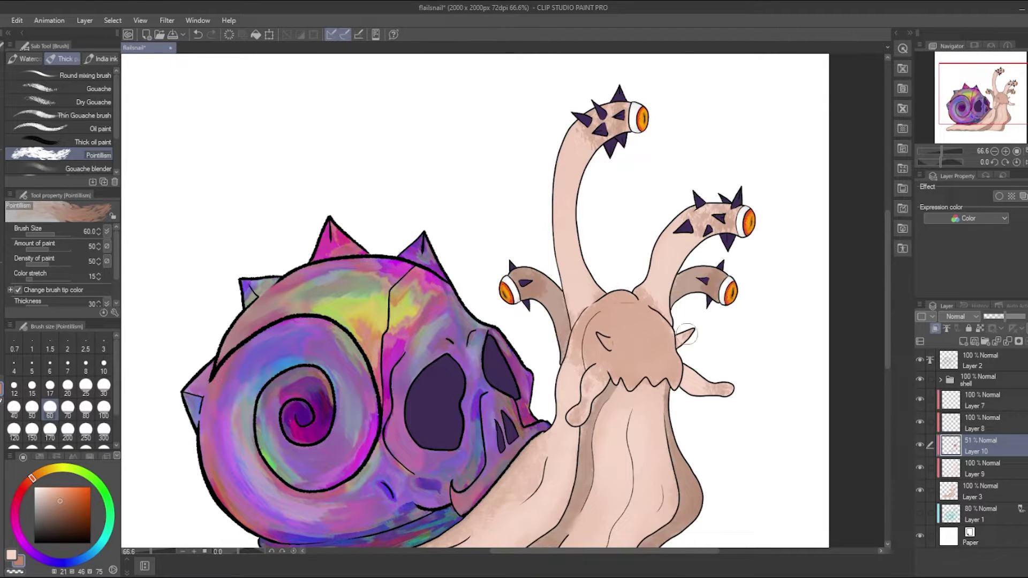
Stipple brown texture along the neck beneath the shell and on the tail, and soften it with the Textured blender at size 50
{"action": "scroll", "coordinate": [556, 276], "scroll_direction": "down", "scroll_amount": 3}
{"action": "left_click_drag", "start_coordinate": [556, 276], "coordinate": [549, 324]}
{"action": "left_click_drag", "start_coordinate": [209, 450], "coordinate": [316, 437]}
{"action": "key", "text": "j"}
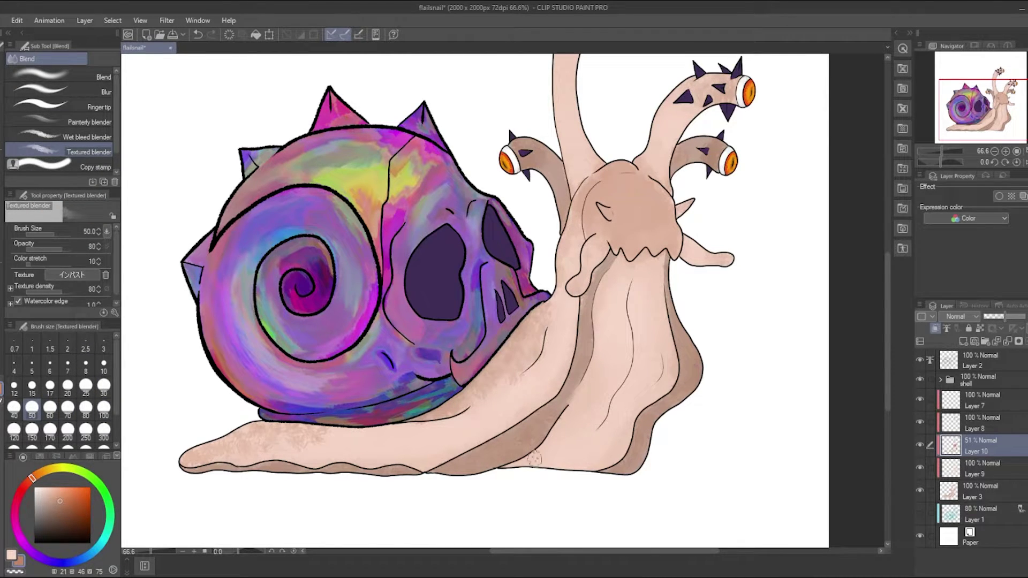
{"action": "scroll", "coordinate": [557, 116], "scroll_direction": "up", "scroll_amount": 3}
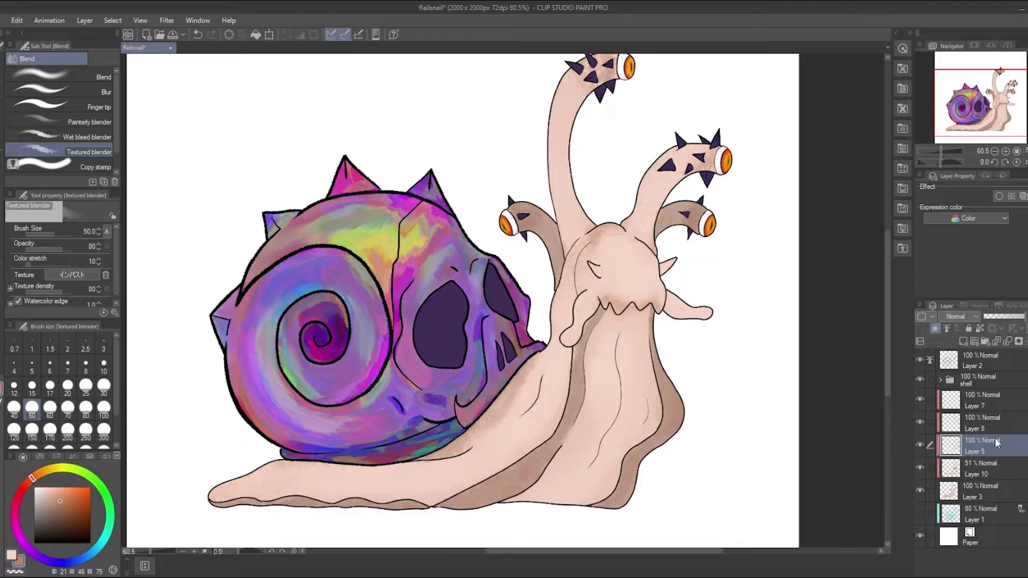
Merge the two skin texture layers into Layer 3, and rename Layer 7 as eyes and Layer 8 as spikes
{"action": "key", "text": "ctrl+e"}
{"action": "key", "text": "ctrl+e"}
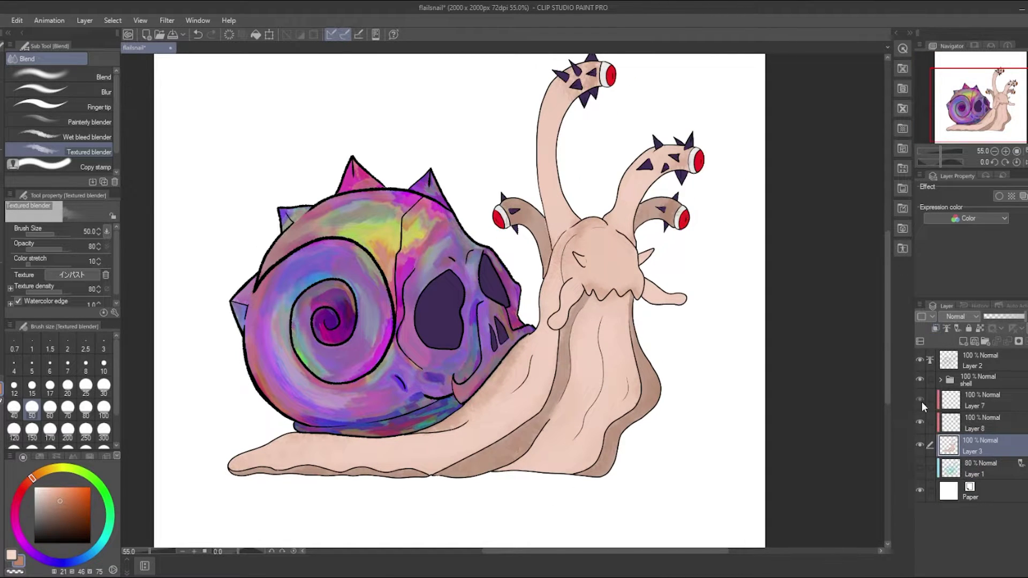
{"action": "left_click", "coordinate": [951, 400]}
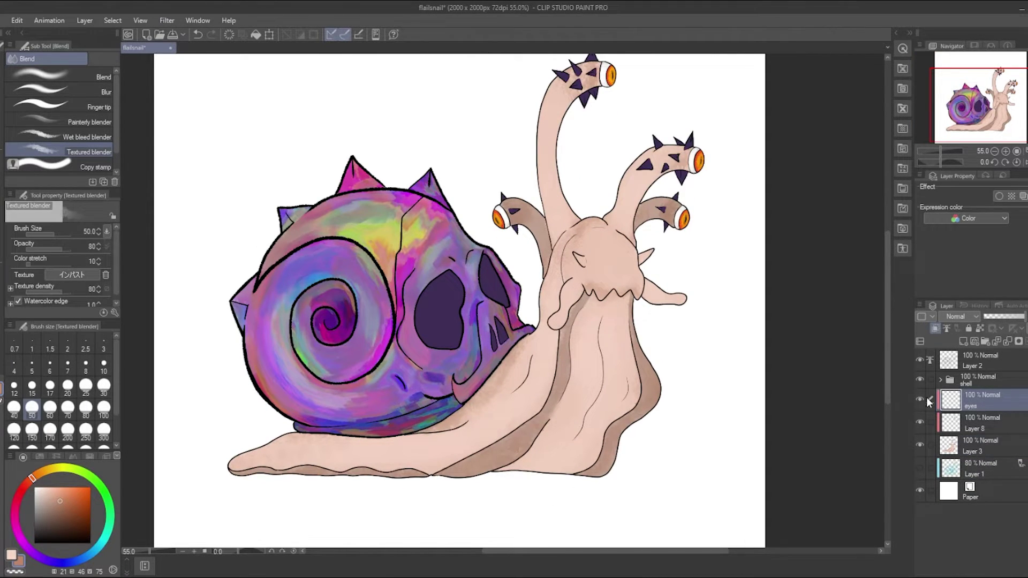
{"action": "left_click", "coordinate": [975, 420]}
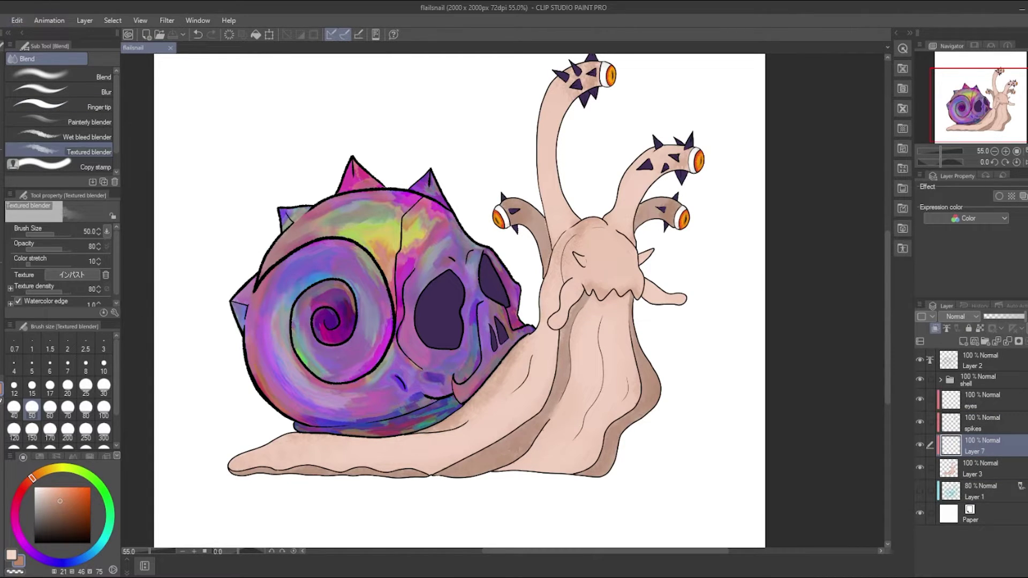
Spray pale pink highlights over the head on a new clipped layer above Layer 3, using the Spray airbrush at size 100
{"action": "key", "text": "b"}
{"action": "scroll", "coordinate": [460, 300], "scroll_direction": "up", "scroll_amount": 3}
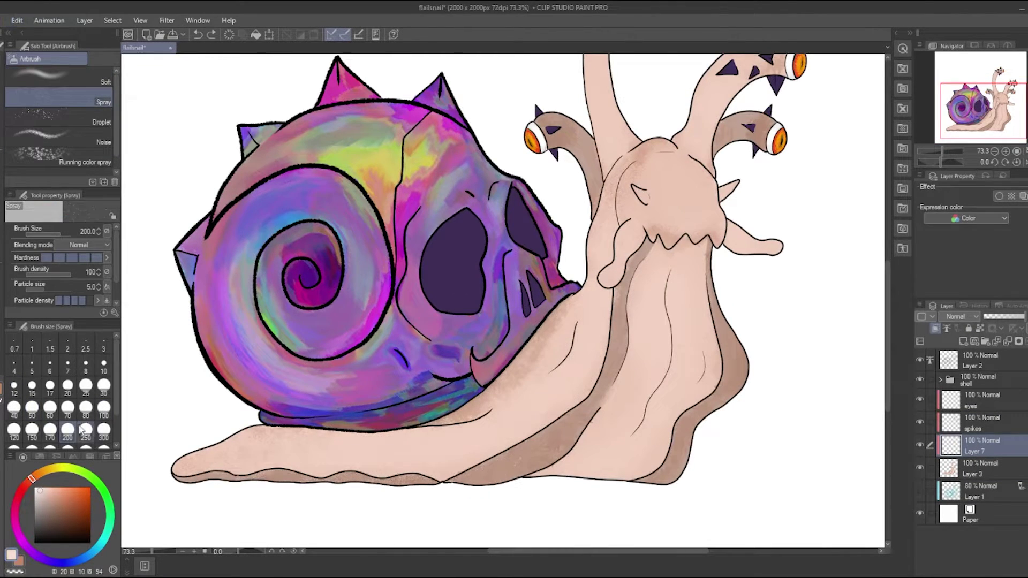
{"action": "left_click", "coordinate": [104, 408]}
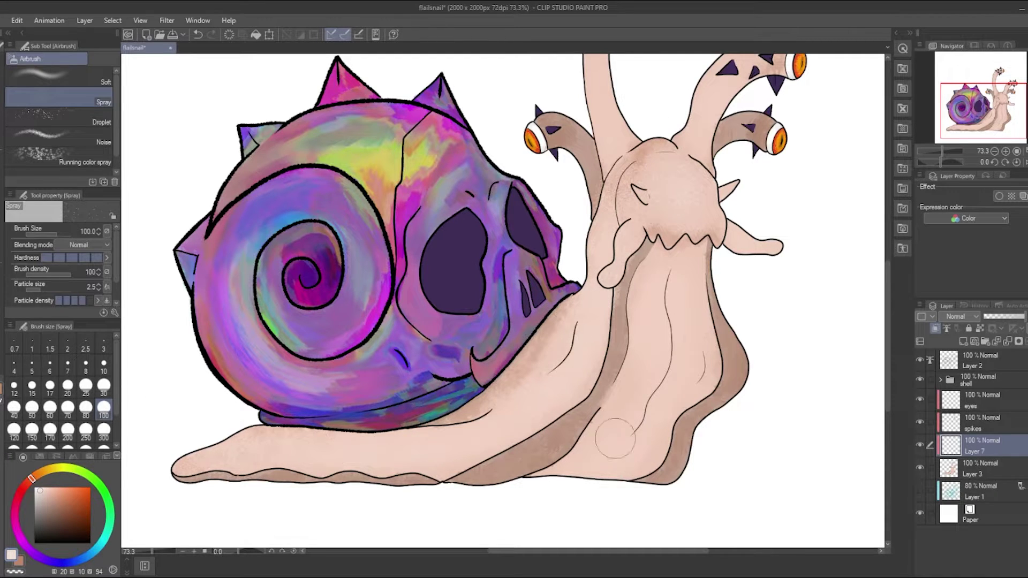
{"action": "scroll", "coordinate": [683, 309], "scroll_direction": "up", "scroll_amount": 3}
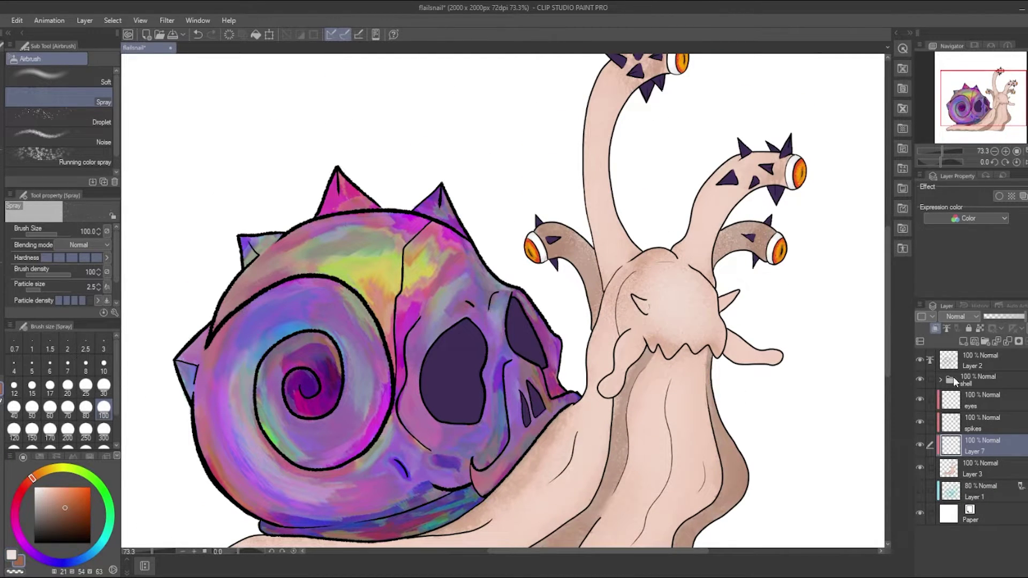
Spray fine brown speckled shading onto the head, eyestalks, tail and skin beneath the shell with the Spray airbrush at size 30
{"action": "scroll", "coordinate": [661, 294], "scroll_direction": "down", "scroll_amount": 2}
{"action": "key", "text": "bracketleft"}
{"action": "key", "text": "bracketleft"}
{"action": "key", "text": "bracketleft"}
{"action": "key", "text": "bracketleft"}
{"action": "key", "text": "bracketleft"}
{"action": "key", "text": "bracketleft"}
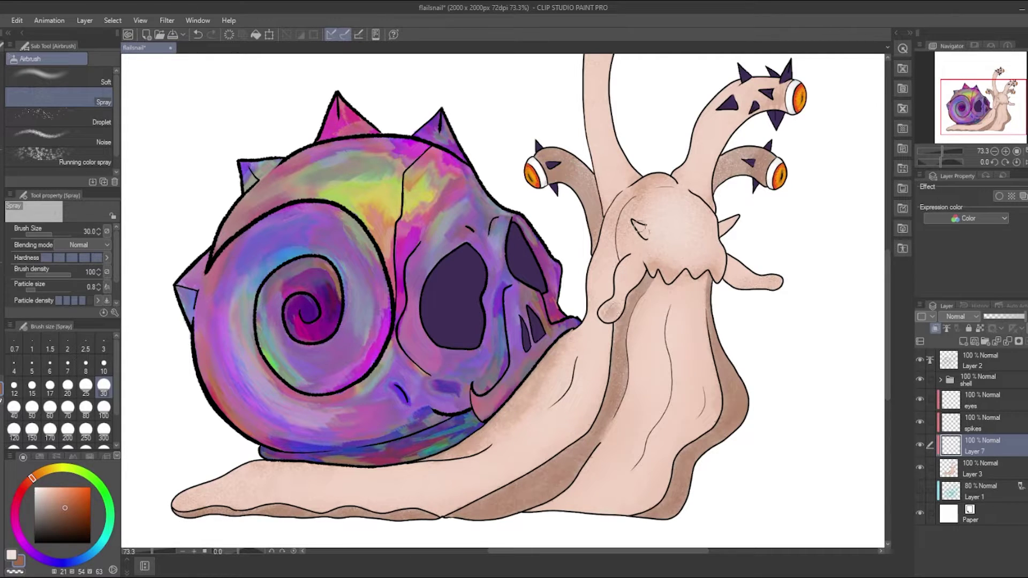
{"action": "left_click_drag", "start_coordinate": [373, 432], "coordinate": [198, 492]}
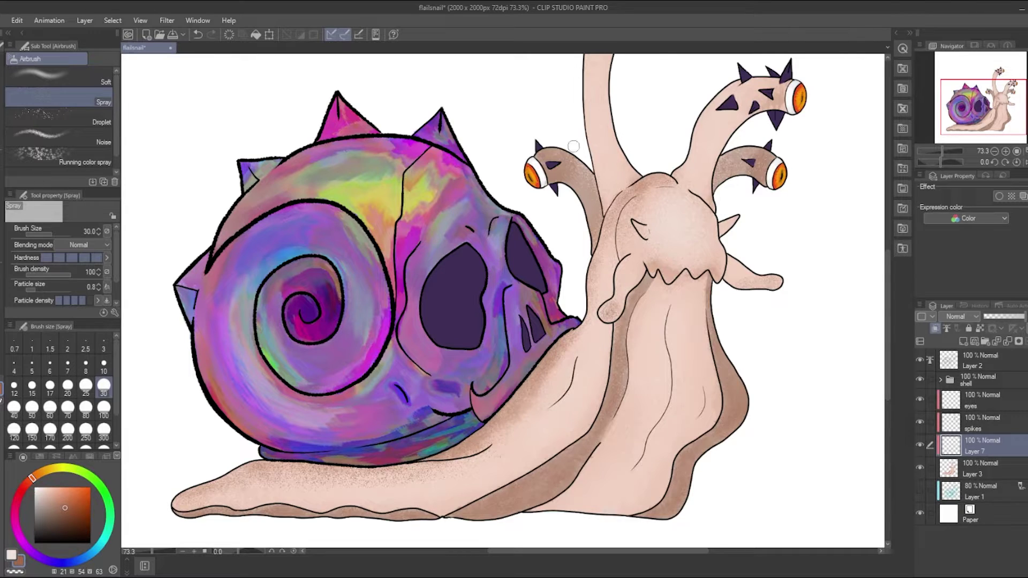
{"action": "scroll", "coordinate": [814, 105], "scroll_direction": "up", "scroll_amount": 3}
{"action": "scroll", "coordinate": [814, 104], "scroll_direction": "down", "scroll_amount": 3}
Set Layer 7 to 53% opacity and scatter pale speckles over the eyestalks with the Droplet airbrush at size 100
{"action": "left_click", "coordinate": [59, 116]}
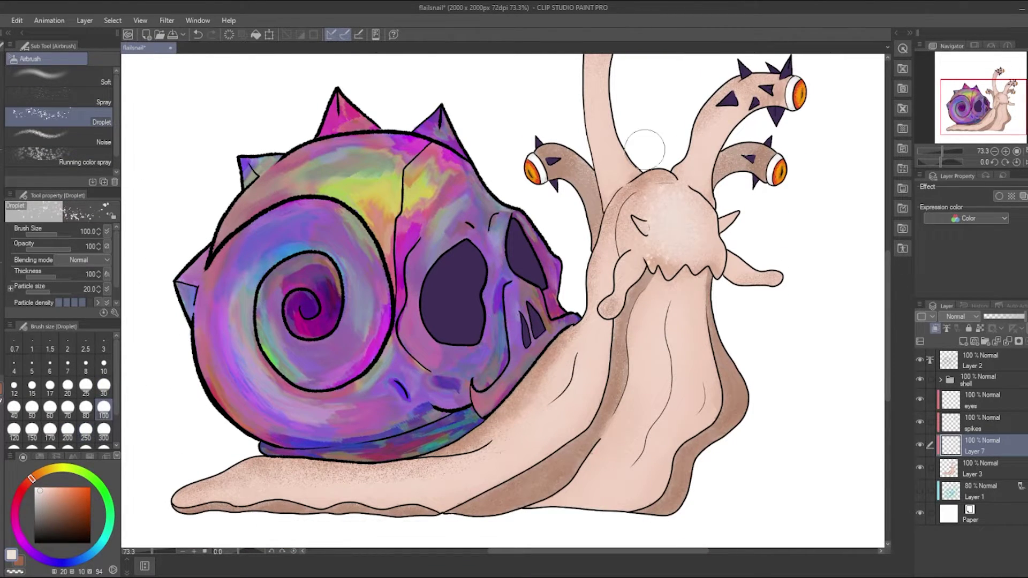
{"action": "left_click_drag", "start_coordinate": [1025, 316], "coordinate": [1005, 316]}
{"action": "scroll", "coordinate": [888, 271], "scroll_direction": "up", "scroll_amount": 3}
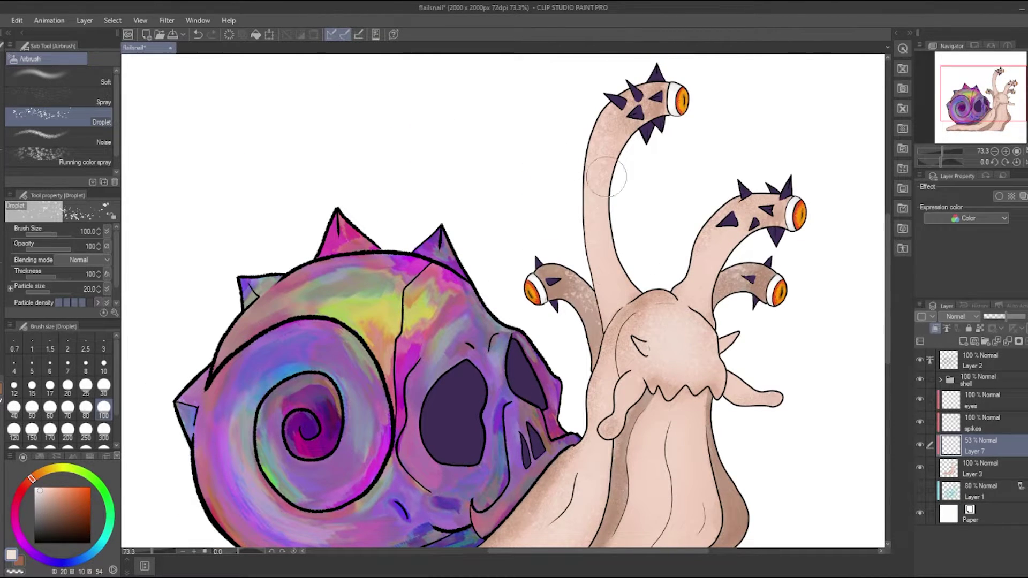
Scatter reddish-brown freckles over the head, eyestalks, tail and skin beneath the shell with the Droplet airbrush at size 30
{"action": "scroll", "coordinate": [607, 177], "scroll_direction": "down", "scroll_amount": 3}
{"action": "left_click", "coordinate": [103, 386]}
{"action": "left_click", "coordinate": [63, 497]}
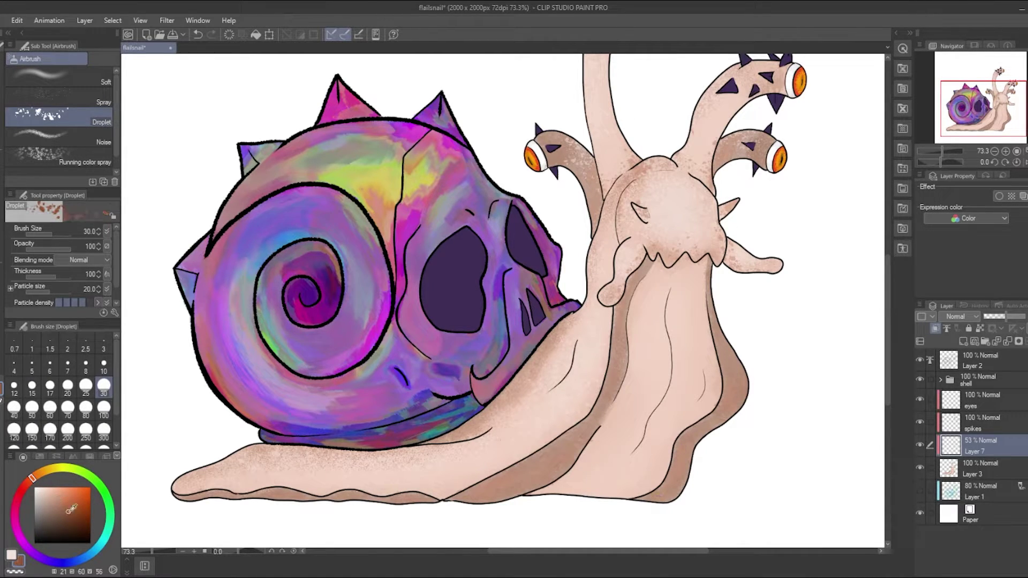
Try scattering reddish-brown freckles over the body beside the shell with the Droplet airbrush at size 30, raising its size to 100
{"action": "mouse_move", "coordinate": [526, 363]}
{"action": "left_mouse_down"}
{"action": "mouse_move", "coordinate": [528, 397]}
{"action": "mouse_move", "coordinate": [560, 368]}
{"action": "left_mouse_up"}
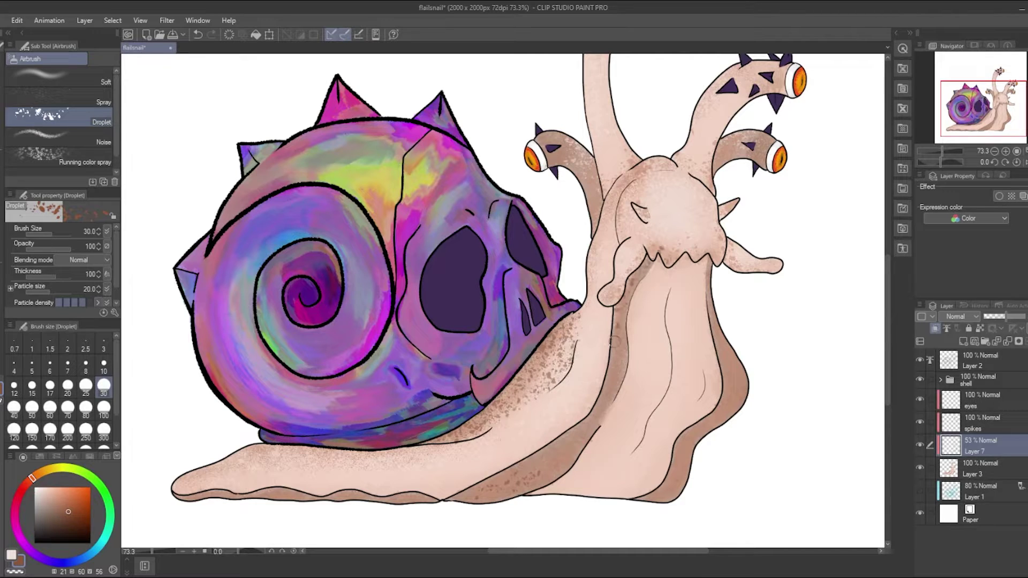
{"action": "key", "text": "bracketright"}
{"action": "key", "text": "bracketright"}
{"action": "key", "text": "bracketright"}
{"action": "key", "text": "bracketright"}
{"action": "key", "text": "bracketright"}
{"action": "key", "text": "bracketright"}
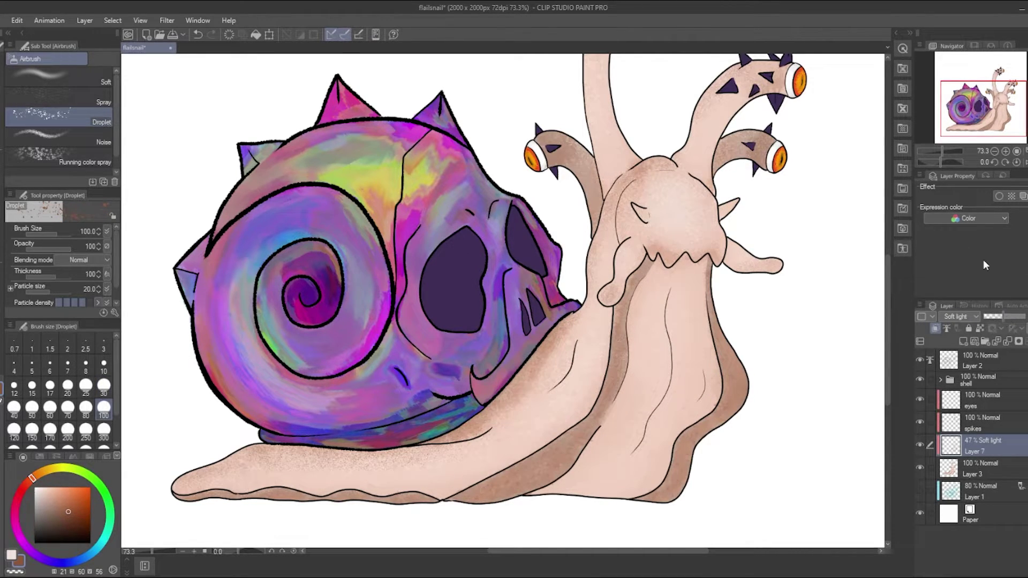
Set Layer 7 to Normal blending and shade the body and eyestalks in soft brown with the Soft airbrush at size 50
{"action": "left_click", "coordinate": [971, 316]}
{"action": "left_click", "coordinate": [960, 26]}
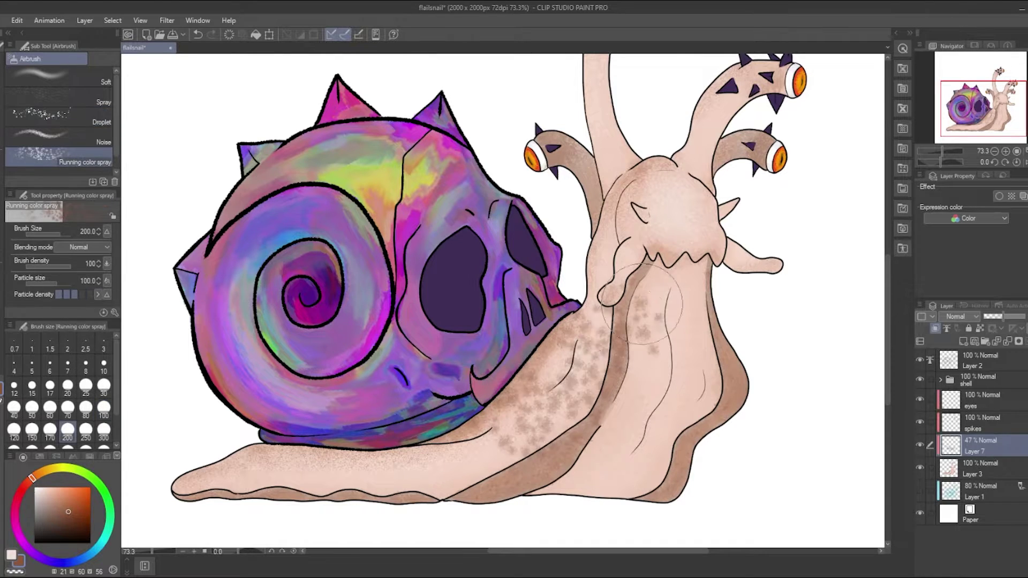
{"action": "left_click", "coordinate": [59, 76]}
{"action": "mouse_move", "coordinate": [669, 321]}
{"action": "left_mouse_down"}
{"action": "mouse_move", "coordinate": [712, 423]}
{"action": "mouse_move", "coordinate": [527, 479]}
{"action": "left_mouse_up"}
{"action": "left_click", "coordinate": [32, 407]}
{"action": "mouse_move", "coordinate": [578, 450]}
{"action": "left_mouse_down"}
{"action": "mouse_move", "coordinate": [423, 503]}
{"action": "mouse_move", "coordinate": [364, 456]}
{"action": "mouse_move", "coordinate": [531, 375]}
{"action": "mouse_move", "coordinate": [584, 321]}
{"action": "left_mouse_up"}
{"action": "mouse_move", "coordinate": [633, 141]}
{"action": "left_mouse_down"}
{"action": "mouse_move", "coordinate": [670, 163]}
{"action": "mouse_move", "coordinate": [651, 159]}
{"action": "mouse_move", "coordinate": [665, 271]}
{"action": "mouse_move", "coordinate": [798, 80]}
{"action": "left_mouse_up"}
{"action": "left_click_drag", "start_coordinate": [564, 337], "coordinate": [609, 268]}
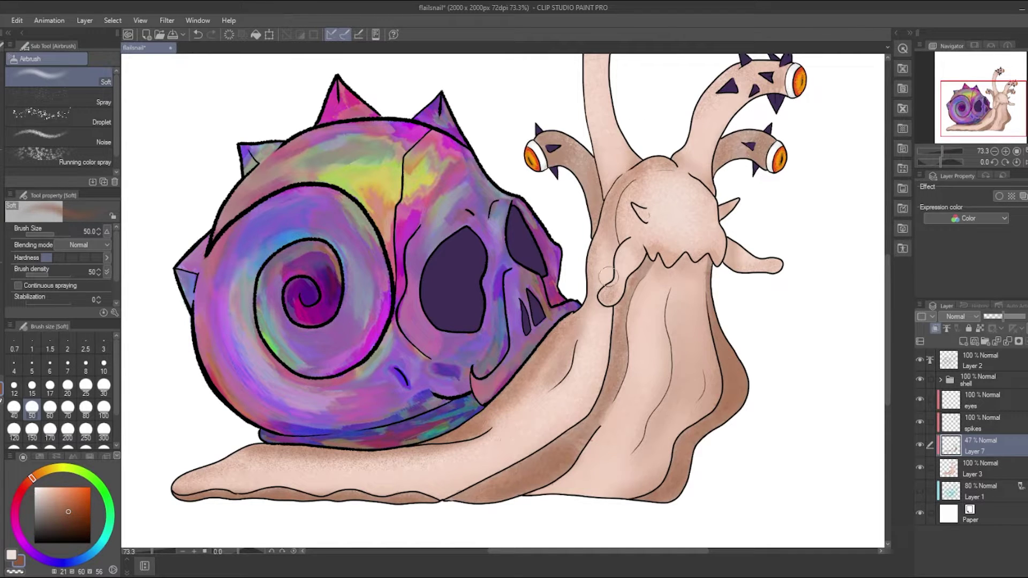
Clean up stray shading around the head's jagged lower edge with the Hard eraser at size 10
{"action": "scroll", "coordinate": [651, 257], "scroll_direction": "up", "scroll_amount": 4}
{"action": "key", "text": "e"}
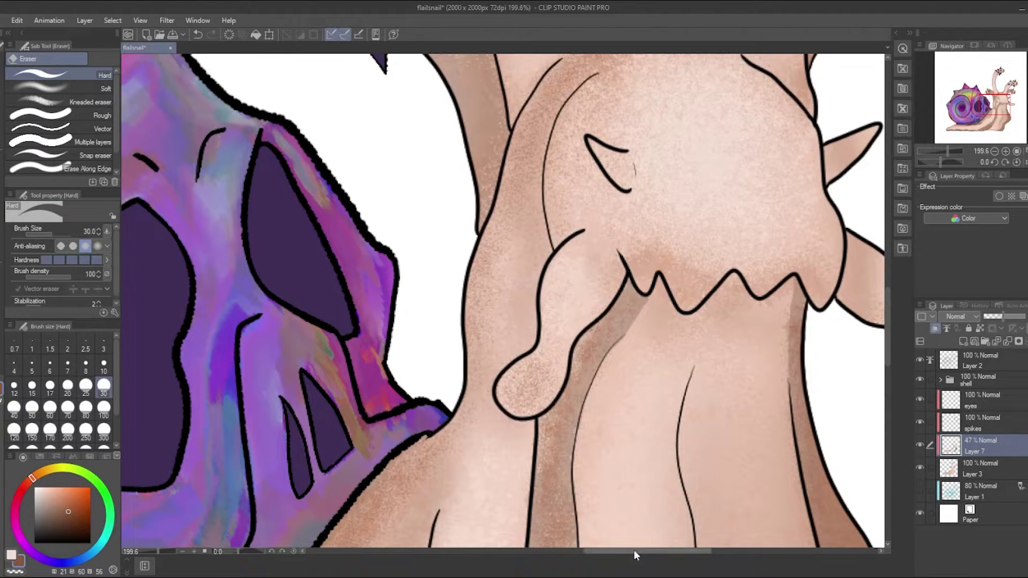
{"action": "left_click_drag", "start_coordinate": [577, 313], "coordinate": [228, 303]}
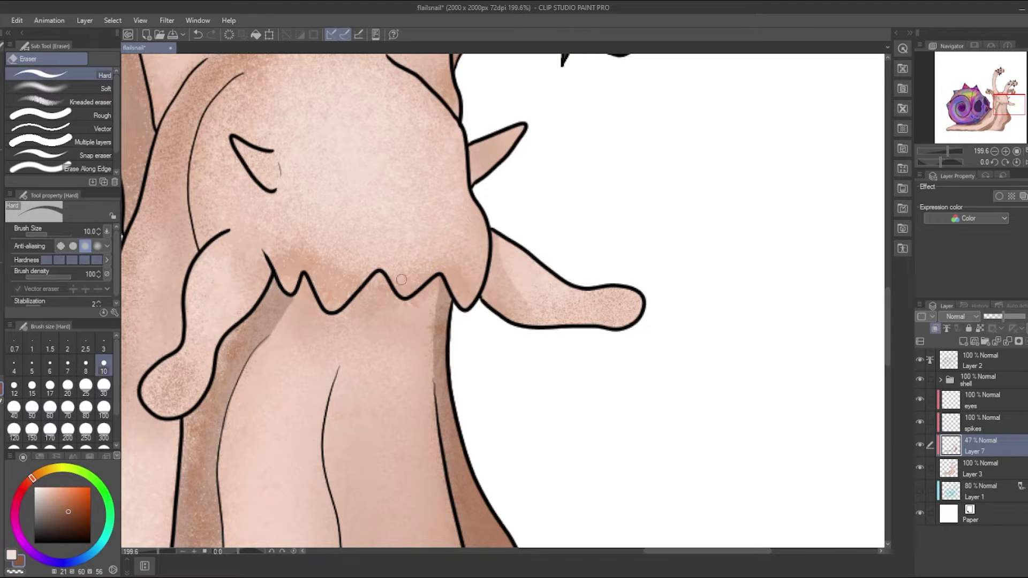
{"action": "key", "text": "b"}
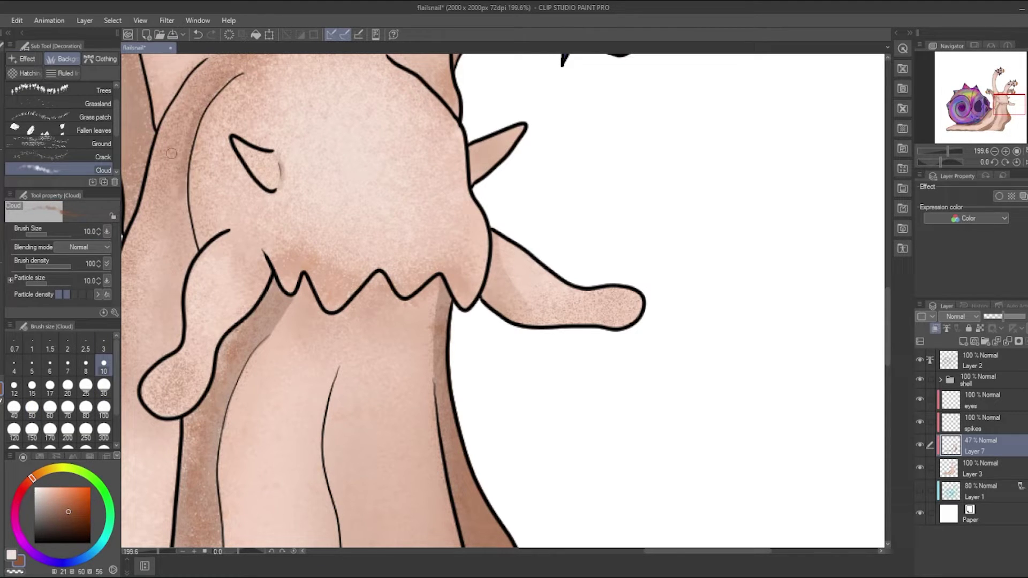
{"action": "key", "text": "j"}
{"action": "scroll", "coordinate": [193, 338], "scroll_direction": "down", "scroll_amount": 10}
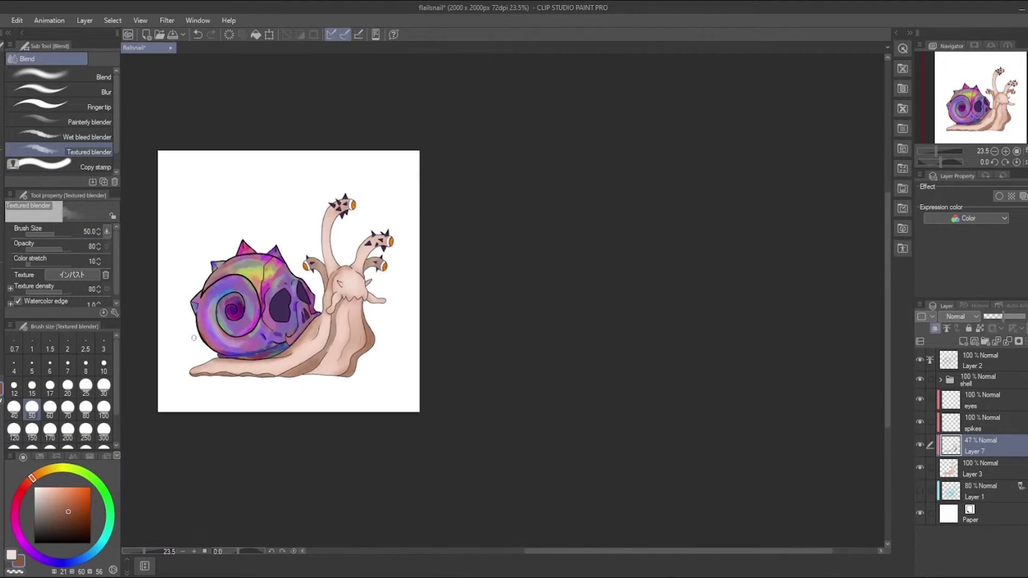
{"action": "scroll", "coordinate": [275, 331], "scroll_direction": "up", "scroll_amount": 8}
{"action": "key", "text": "b"}
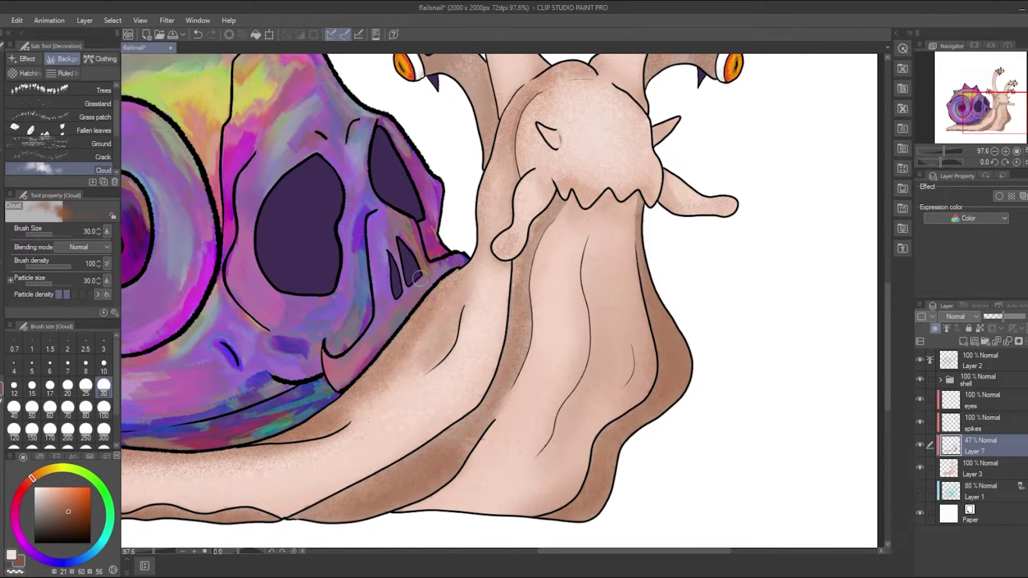
Place Layer 7 above Layer 2, set it to Multiply at 65% opacity, and sample a dark purple from the shell
{"action": "scroll", "coordinate": [419, 278], "scroll_direction": "down", "scroll_amount": 3}
{"action": "left_click_drag", "start_coordinate": [982, 443], "coordinate": [982, 356]}
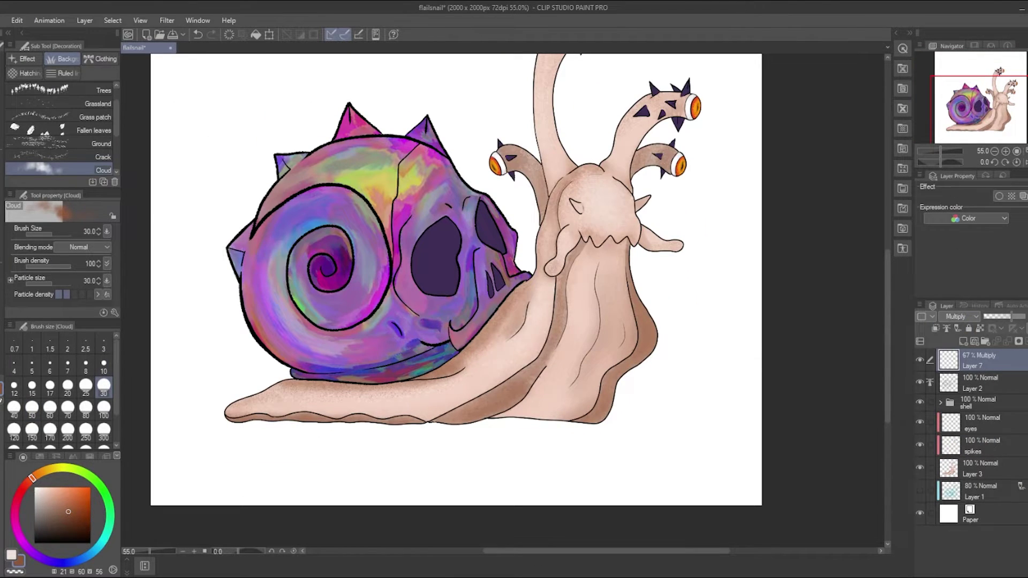
{"action": "left_click", "coordinate": [432, 321], "text": "alt"}
{"action": "scroll", "coordinate": [433, 320], "scroll_direction": "up", "scroll_amount": 5}
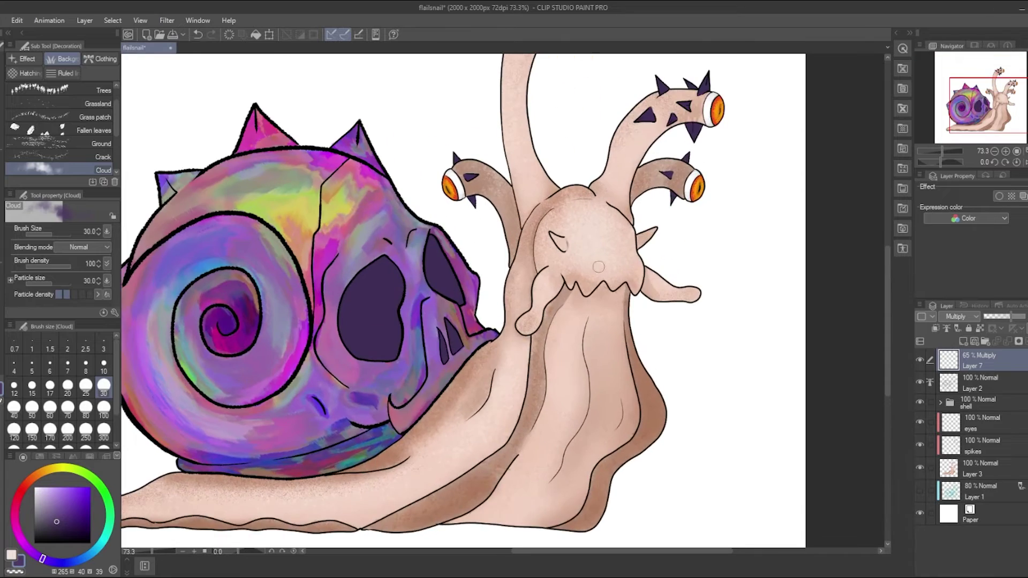
Airbrush a soft purple shadow onto the tail beneath the shell with the Soft airbrush at size 15, and lower Layer 7 to 35% opacity
{"action": "scroll", "coordinate": [59, 134], "scroll_direction": "down", "scroll_amount": 2}
{"action": "key", "text": "b"}
{"action": "scroll", "coordinate": [322, 475], "scroll_direction": "down", "scroll_amount": 5}
{"action": "scroll", "coordinate": [237, 390], "scroll_direction": "up", "scroll_amount": 5}
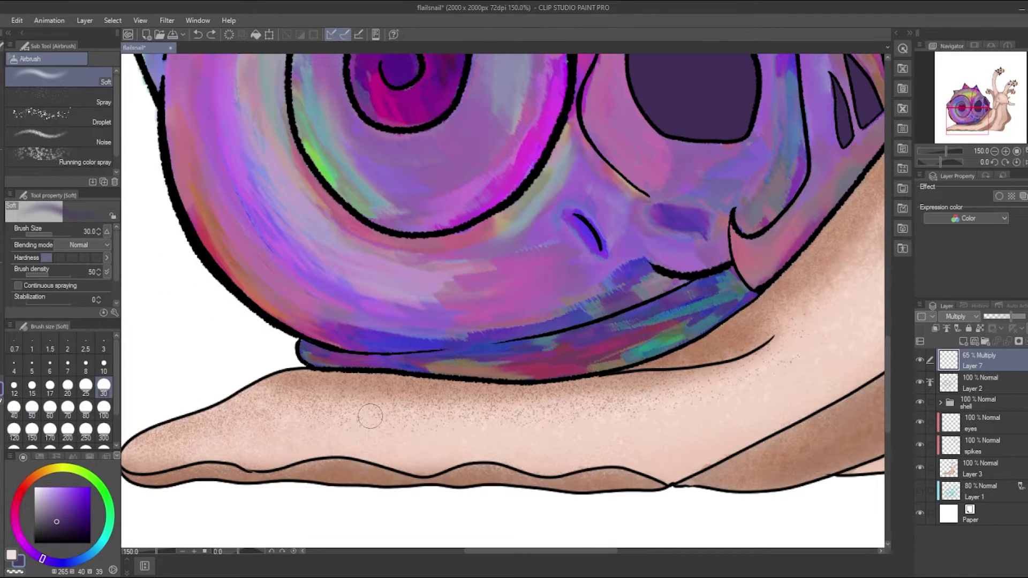
{"action": "left_click_drag", "start_coordinate": [263, 389], "coordinate": [353, 369]}
{"action": "left_click", "coordinate": [33, 386]}
{"action": "left_click_drag", "start_coordinate": [292, 375], "coordinate": [413, 378]}
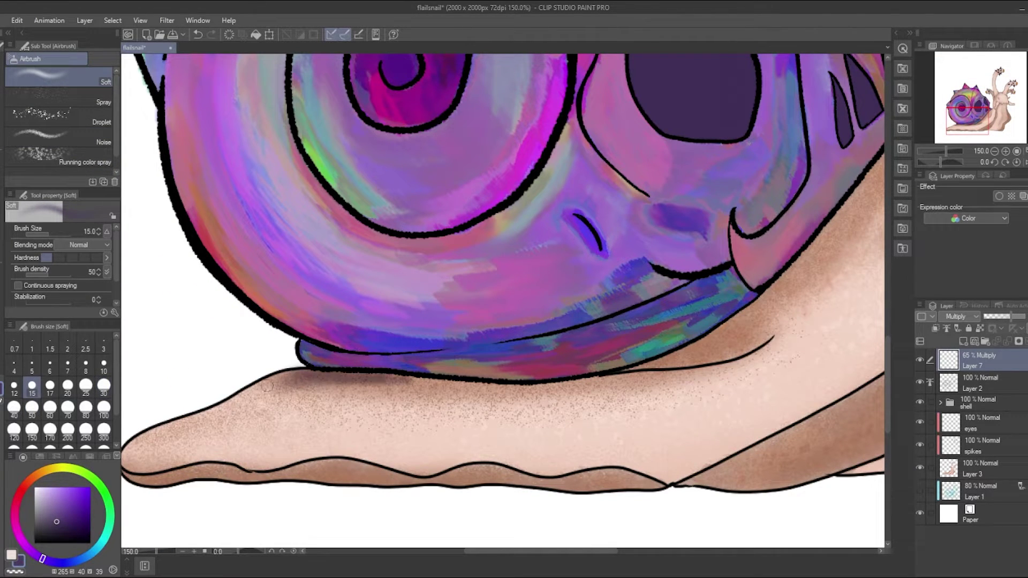
{"action": "left_click_drag", "start_coordinate": [246, 391], "coordinate": [455, 386]}
{"action": "left_click_drag", "start_coordinate": [303, 351], "coordinate": [450, 381]}
{"action": "left_click_drag", "start_coordinate": [1011, 316], "coordinate": [999, 316]}
Paint hard-edged purple shadows along the shell's lower rim and the skin beneath it with the Milli pen at size 10
{"action": "key", "text": "p"}
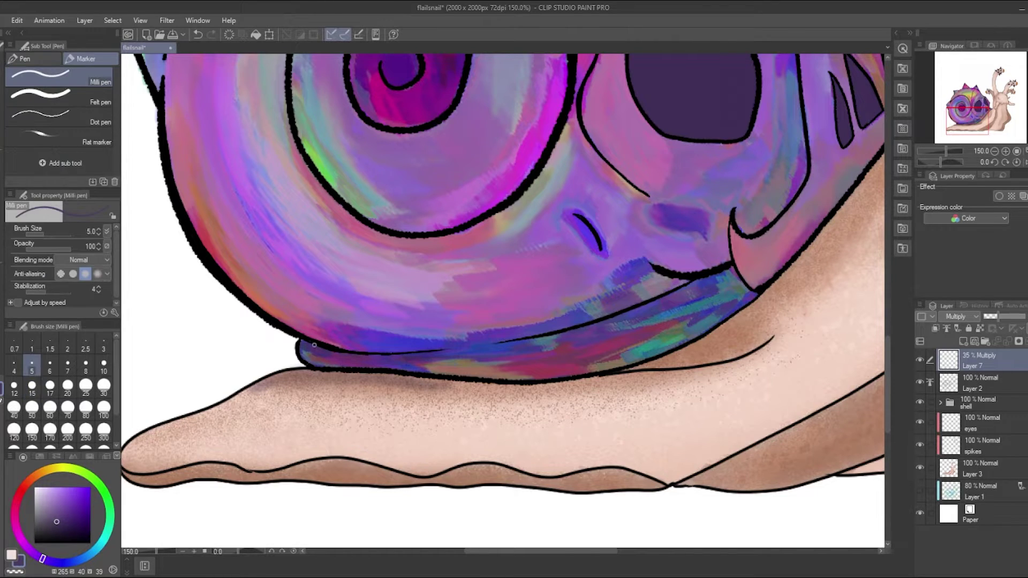
{"action": "left_click", "coordinate": [103, 366]}
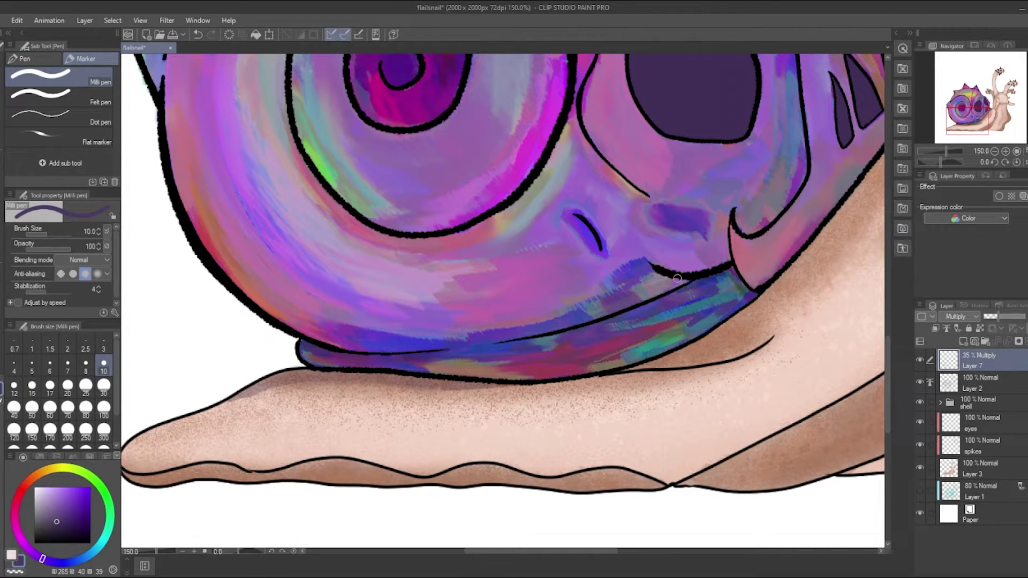
{"action": "left_click_drag", "start_coordinate": [711, 280], "coordinate": [318, 352]}
{"action": "left_click_drag", "start_coordinate": [728, 321], "coordinate": [664, 364]}
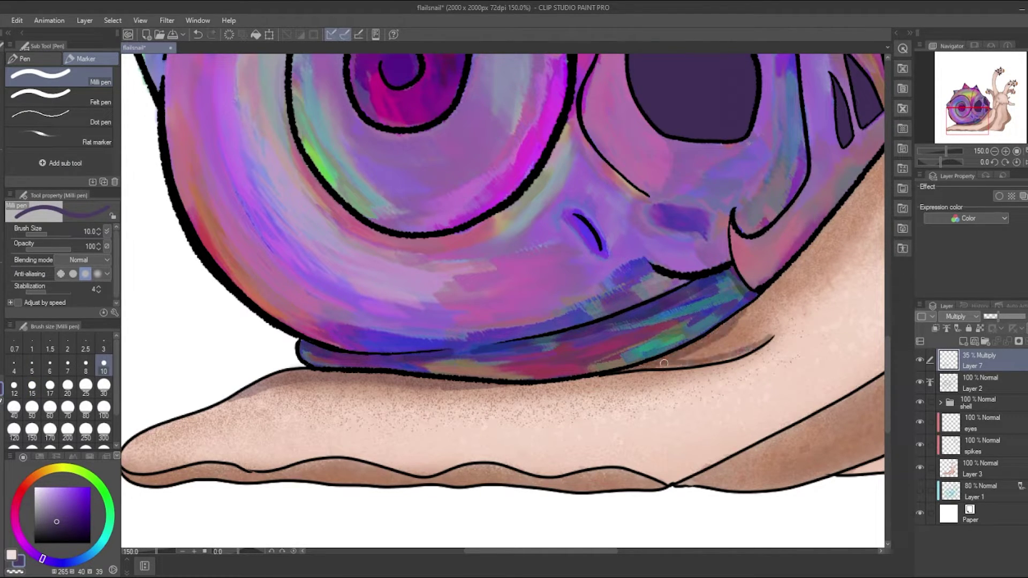
Shade the inner edge of the skull's large eye socket, the cheek line and the shell's spiral with the Milli pen at size 10
{"action": "scroll", "coordinate": [471, 385], "scroll_direction": "up", "scroll_amount": 5}
{"action": "mouse_move", "coordinate": [624, 64]}
{"action": "left_mouse_down"}
{"action": "mouse_move", "coordinate": [589, 115]}
{"action": "mouse_move", "coordinate": [644, 344]}
{"action": "left_mouse_up"}
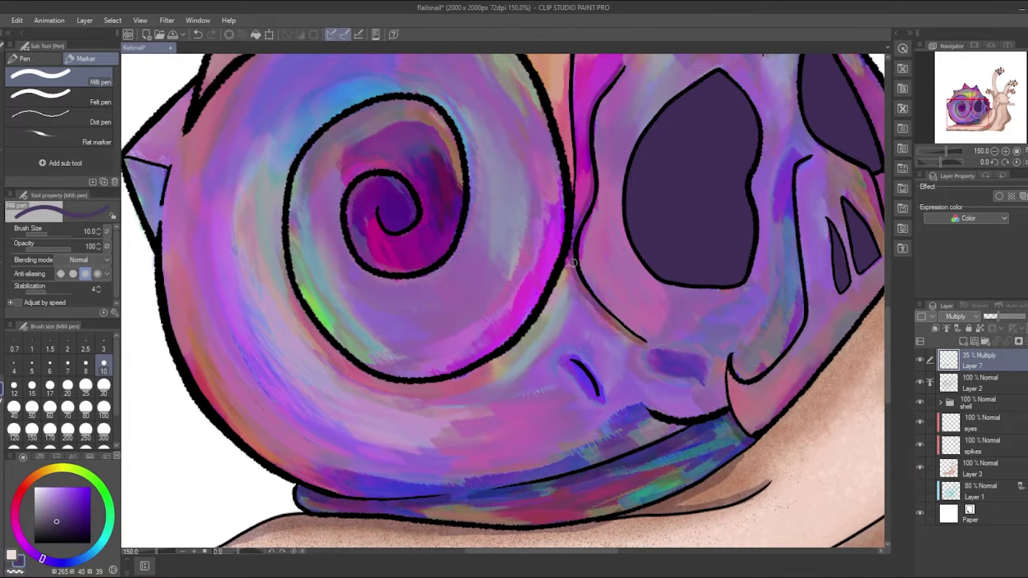
{"action": "left_click_drag", "start_coordinate": [718, 72], "coordinate": [649, 142]}
{"action": "left_click_drag", "start_coordinate": [691, 99], "coordinate": [677, 281]}
{"action": "left_click_drag", "start_coordinate": [646, 147], "coordinate": [658, 270]}
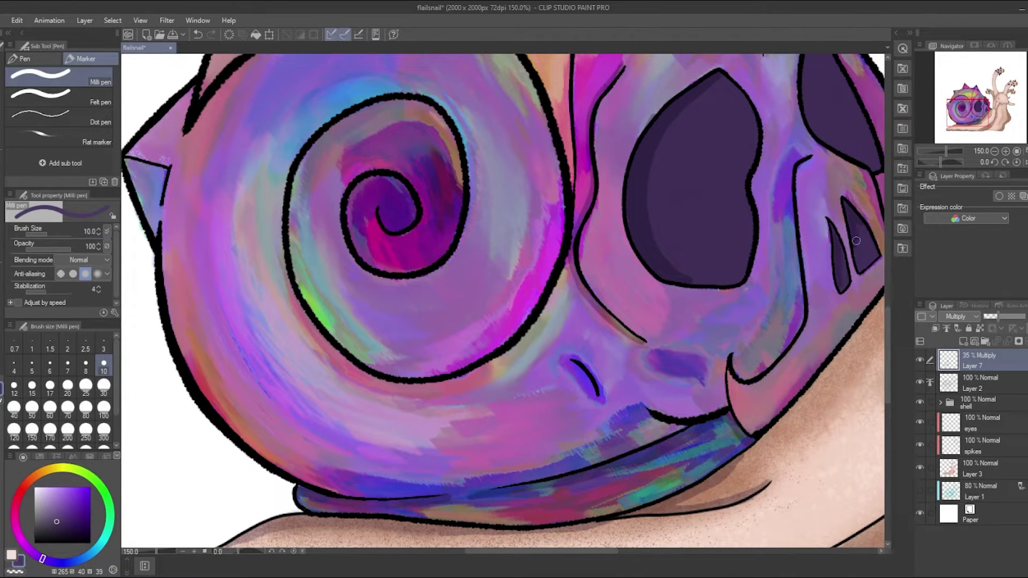
{"action": "mouse_move", "coordinate": [795, 170]}
{"action": "left_mouse_down"}
{"action": "mouse_move", "coordinate": [804, 315]}
{"action": "mouse_move", "coordinate": [737, 373]}
{"action": "left_mouse_up"}
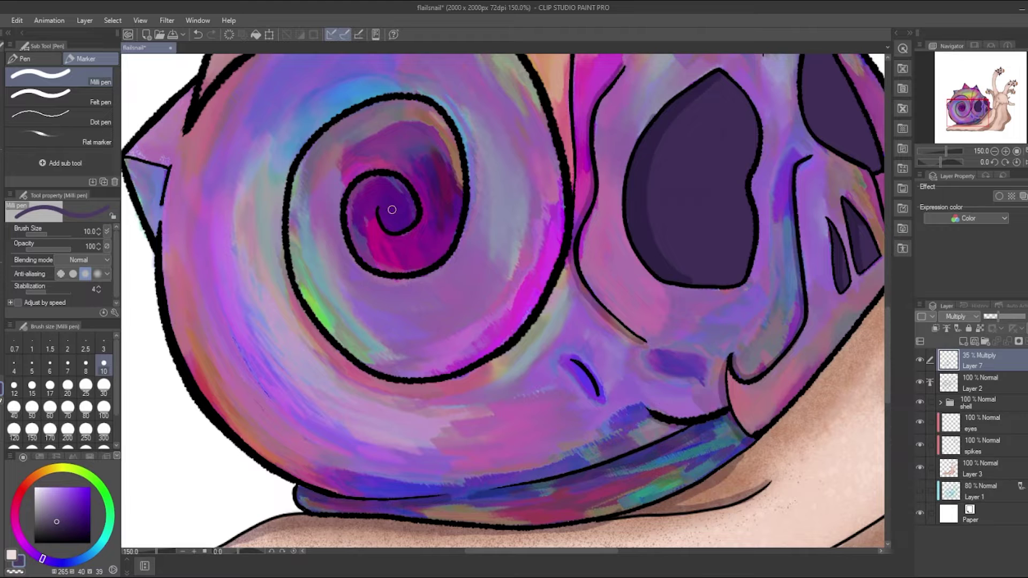
{"action": "left_click_drag", "start_coordinate": [302, 156], "coordinate": [447, 376]}
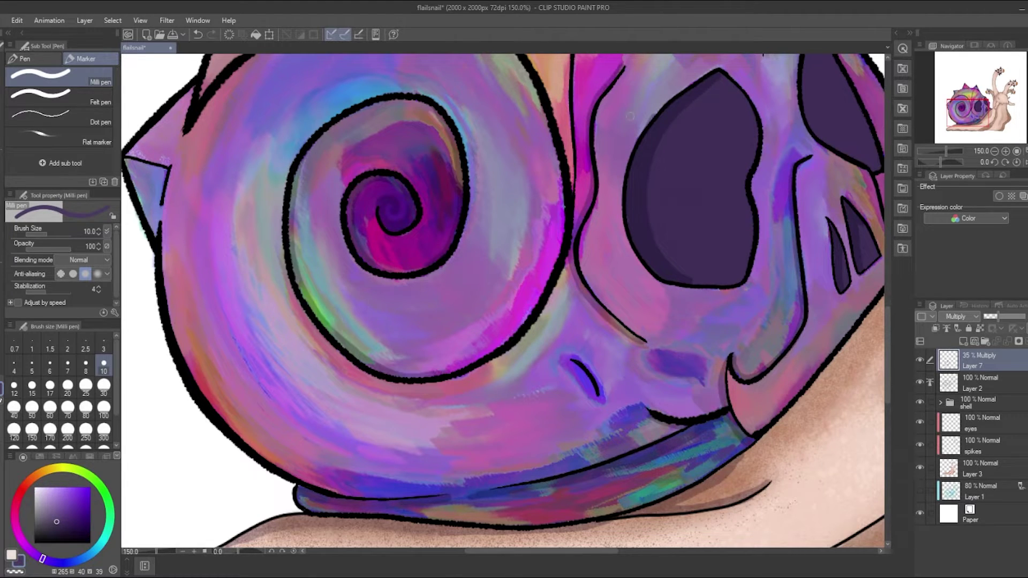
Shade the skull's smaller eye socket and the crack in the shell with the Milli pen at sizes 5 and 10
{"action": "scroll", "coordinate": [535, 214], "scroll_direction": "up", "scroll_amount": 7}
{"action": "key", "text": "bracketleft"}
{"action": "key", "text": "bracketleft"}
{"action": "key", "text": "bracketleft"}
{"action": "key", "text": "bracketleft"}
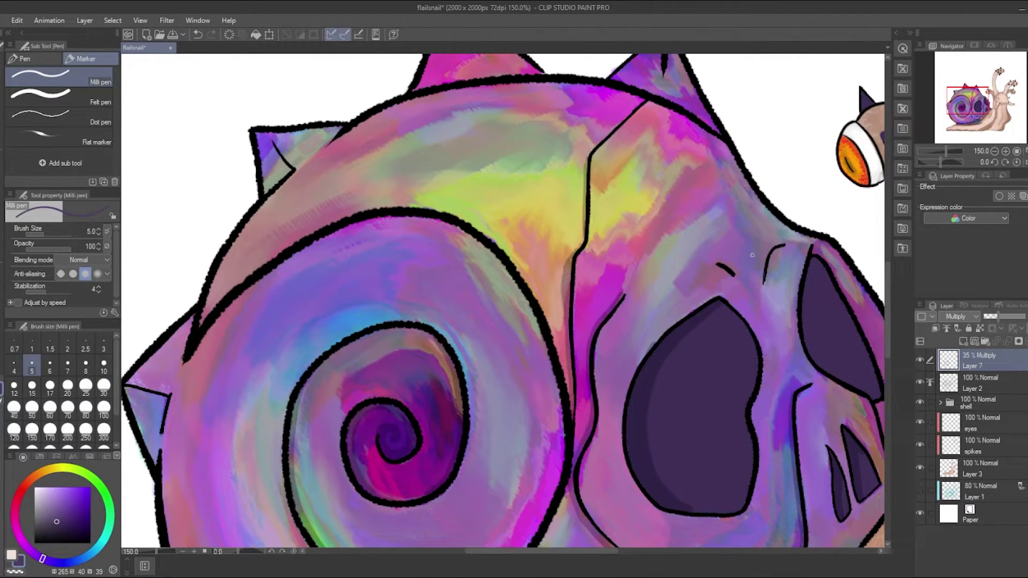
{"action": "key", "text": "bracketright"}
{"action": "key", "text": "bracketright"}
{"action": "key", "text": "bracketright"}
{"action": "key", "text": "bracketright"}
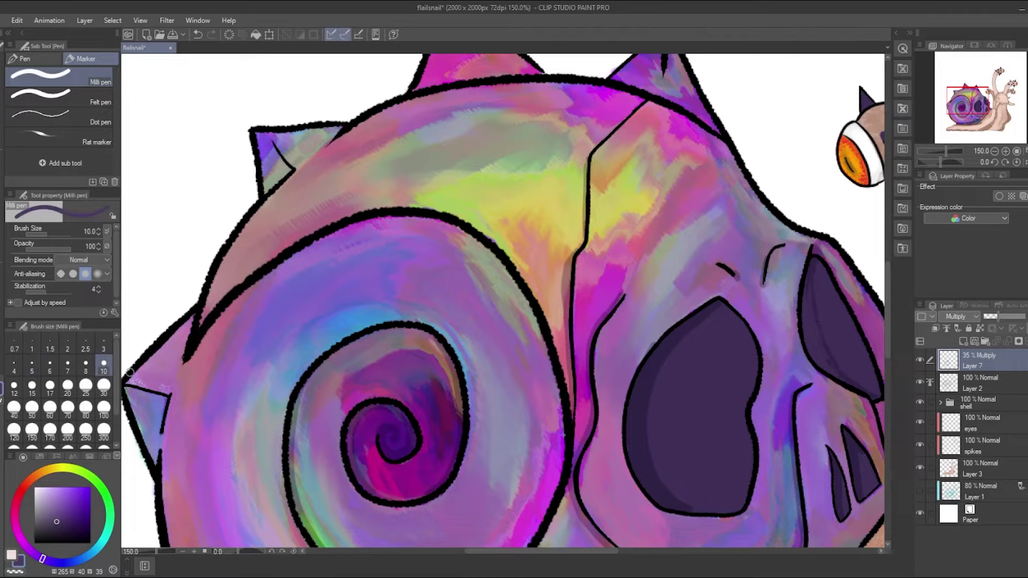
{"action": "scroll", "coordinate": [686, 508], "scroll_direction": "right", "scroll_amount": 4}
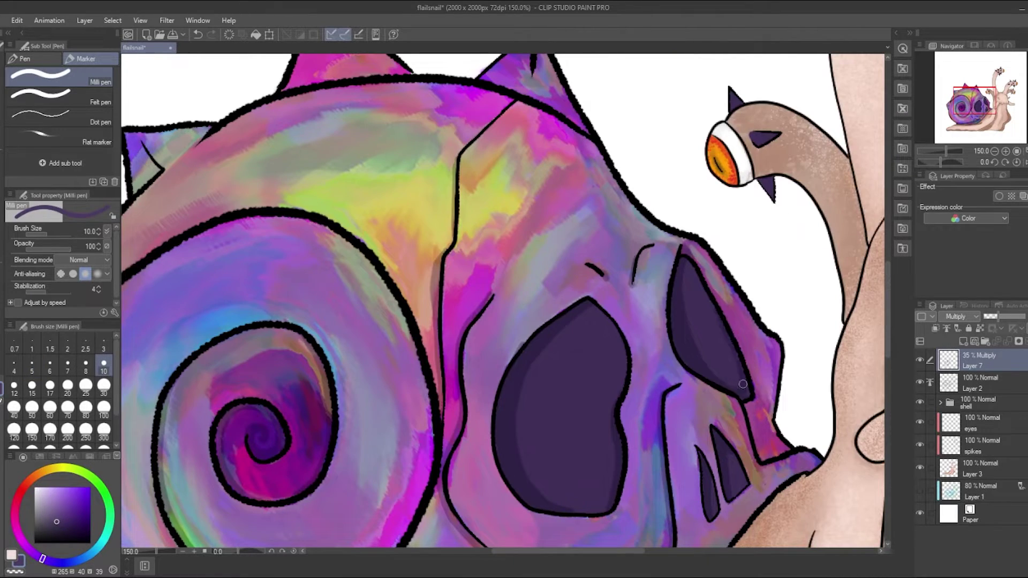
Paint purple shadows onto the two rear spikes of the shell with the Milli pen at size 10
{"action": "scroll", "coordinate": [773, 454], "scroll_direction": "down", "scroll_amount": 5}
{"action": "scroll", "coordinate": [294, 265], "scroll_direction": "up", "scroll_amount": 6}
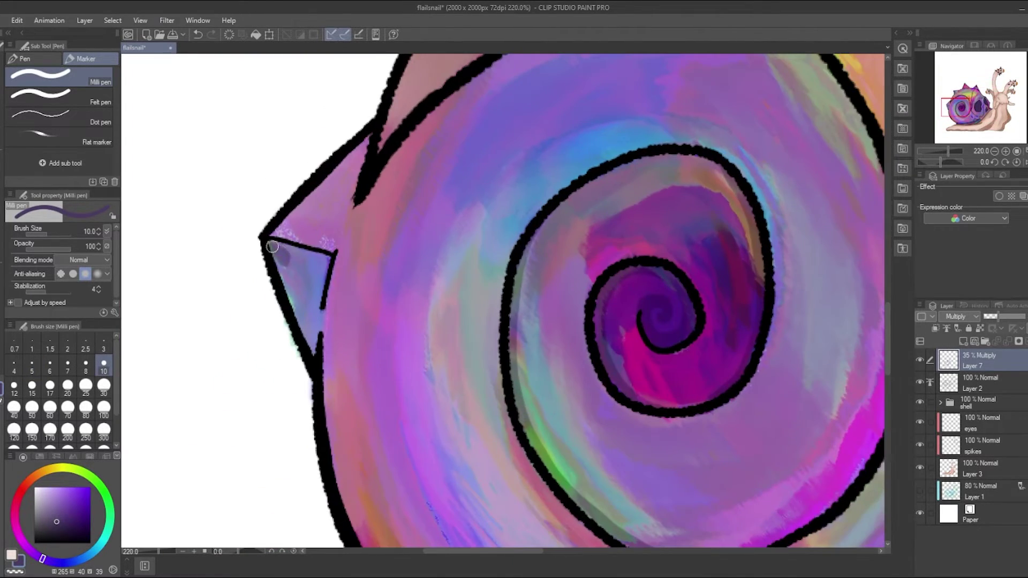
{"action": "left_click_drag", "start_coordinate": [313, 343], "coordinate": [294, 265]}
{"action": "scroll", "coordinate": [294, 265], "scroll_direction": "up", "scroll_amount": 5}
{"action": "left_click_drag", "start_coordinate": [466, 214], "coordinate": [498, 284]}
Shade one face of each of the shell's two top spikes and trim the overspill with the Hard eraser
{"action": "scroll", "coordinate": [498, 284], "scroll_direction": "up", "scroll_amount": 4}
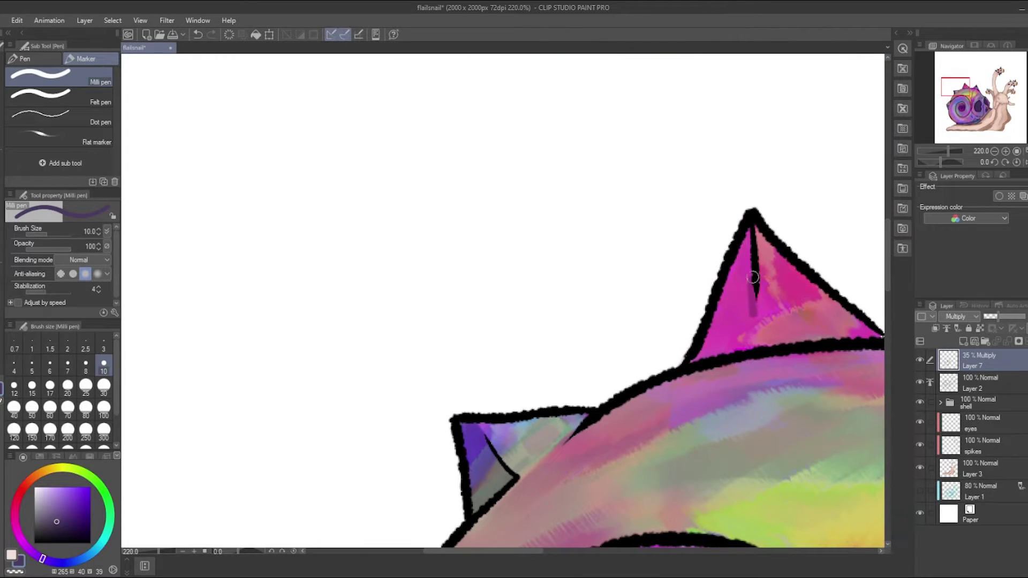
{"action": "left_click_drag", "start_coordinate": [697, 354], "coordinate": [749, 293]}
{"action": "scroll", "coordinate": [750, 293], "scroll_direction": "right", "scroll_amount": 14}
{"action": "left_click_drag", "start_coordinate": [530, 364], "coordinate": [584, 296]}
{"action": "key", "text": "e"}
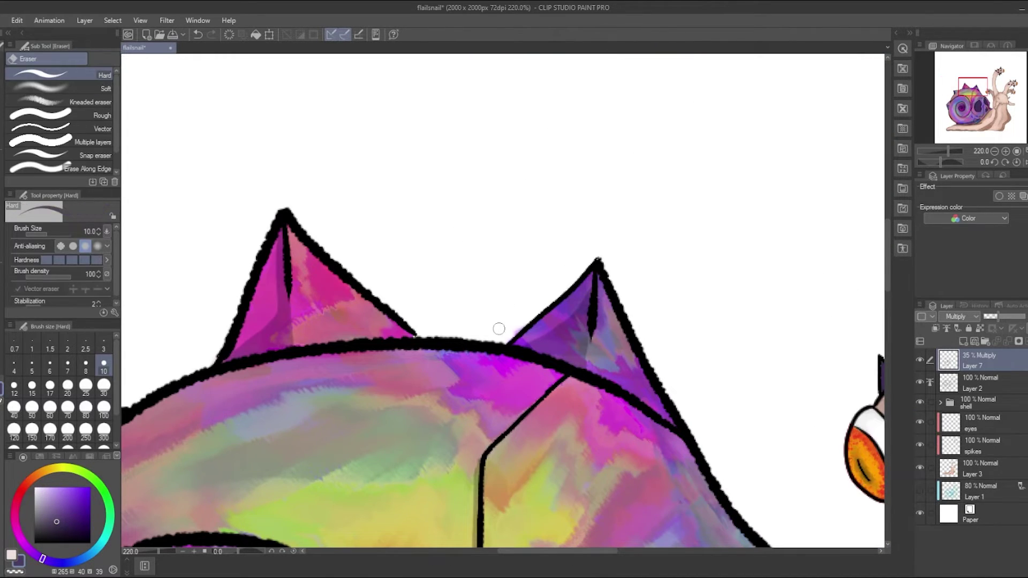
{"action": "scroll", "coordinate": [498, 329], "scroll_direction": "down", "scroll_amount": 6}
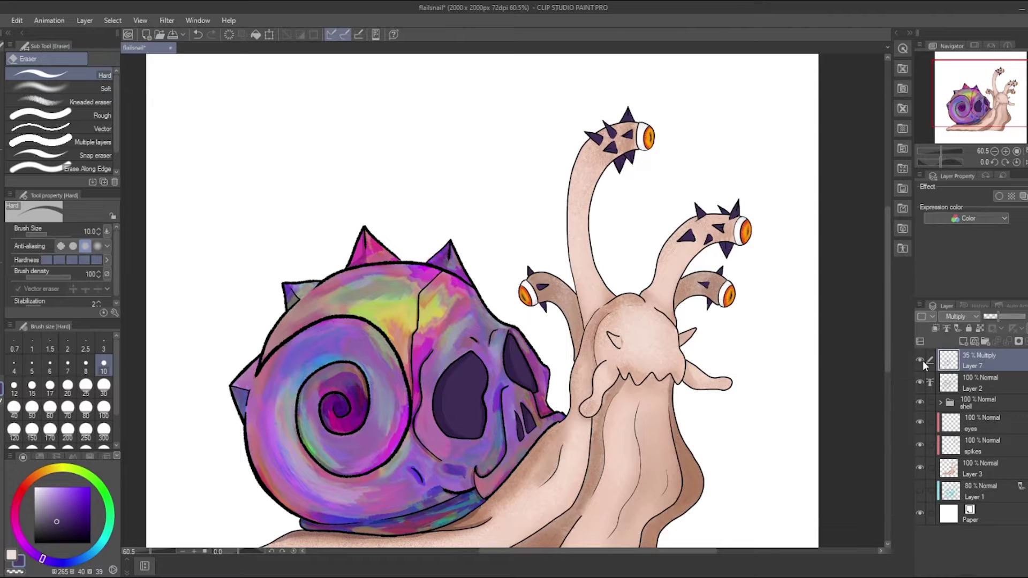
Add purple shadows beneath the head's jagged edge, the arms and the bases of the rear eyestalks with the Milli pen at size 5
{"action": "scroll", "coordinate": [619, 298], "scroll_direction": "up", "scroll_amount": 5}
{"action": "key", "text": "p"}
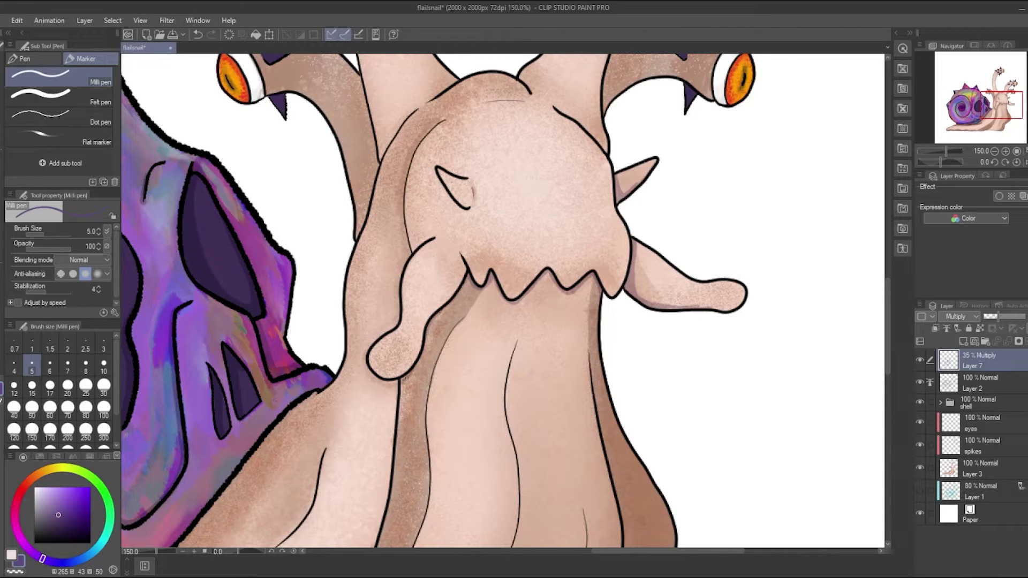
{"action": "left_click_drag", "start_coordinate": [616, 198], "coordinate": [616, 324]}
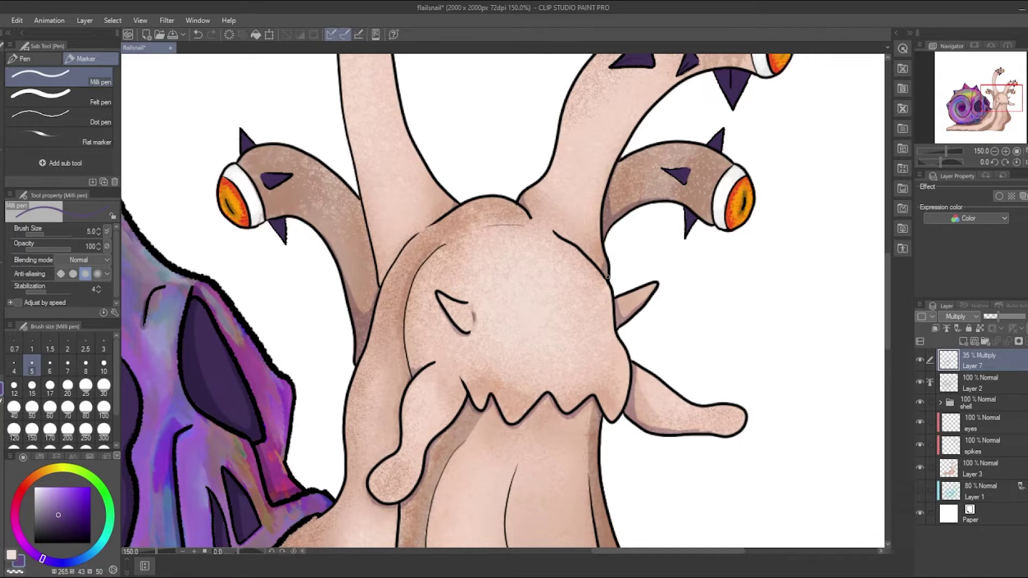
Shade the undersides of the front and upper eyestalks with the Milli pen at size 10 and tidy with the Hard eraser
{"action": "scroll", "coordinate": [608, 277], "scroll_direction": "up", "scroll_amount": 5}
{"action": "left_click", "coordinate": [103, 366]}
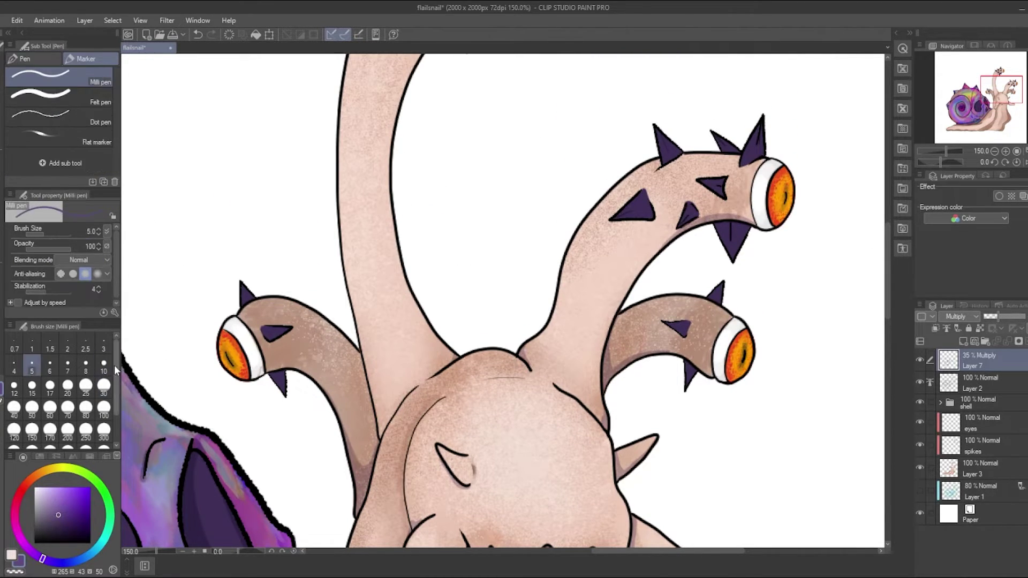
{"action": "left_click_drag", "start_coordinate": [755, 215], "coordinate": [624, 305]}
{"action": "key", "text": "e"}
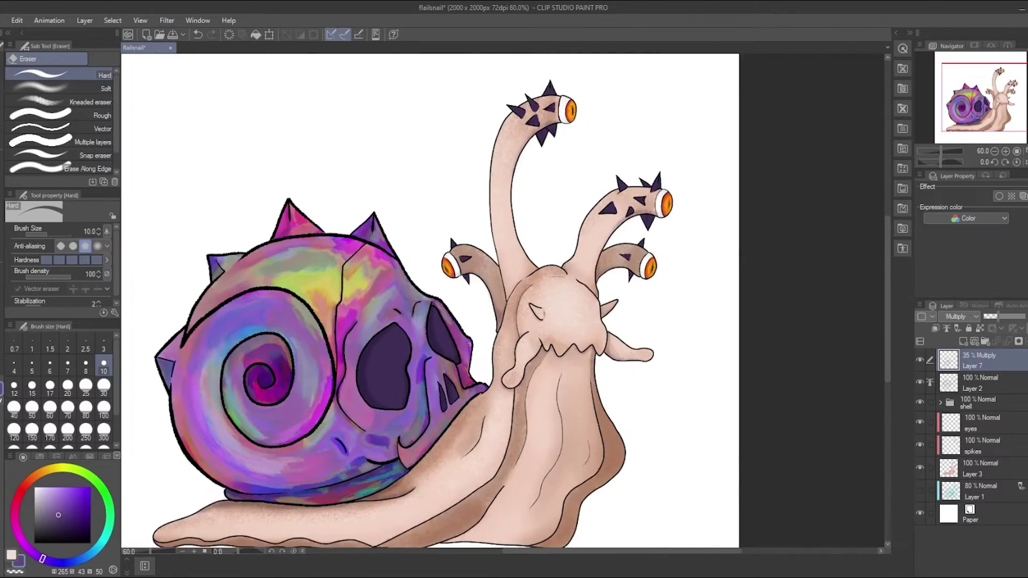
Paint the body and eyestalk line art brown on a 65% opacity layer clipped to Layer 2, using the Milli pen at size 30
{"action": "left_click", "coordinate": [936, 329]}
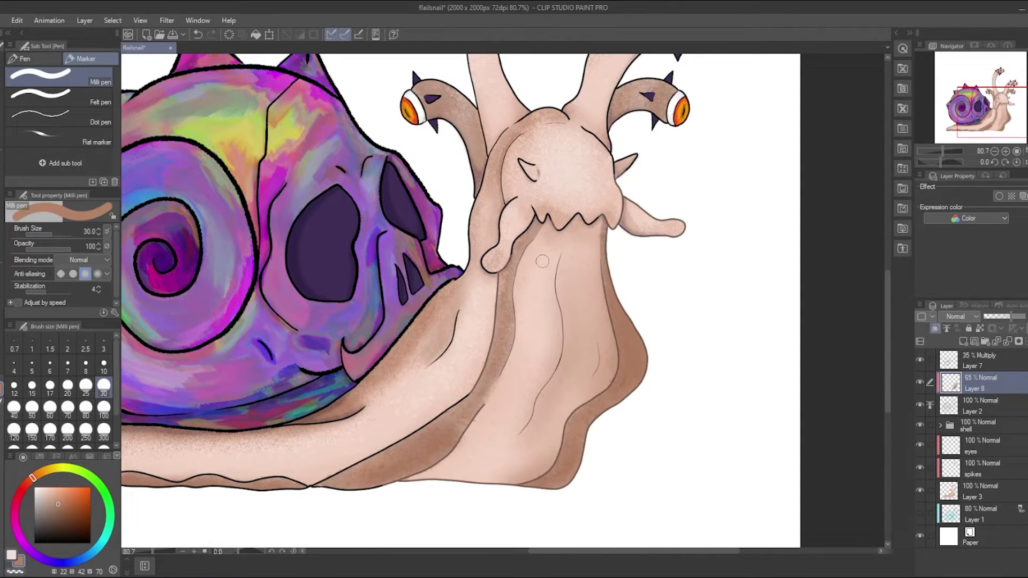
{"action": "left_click_drag", "start_coordinate": [534, 257], "coordinate": [579, 199]}
{"action": "scroll", "coordinate": [579, 199], "scroll_direction": "up", "scroll_amount": 5}
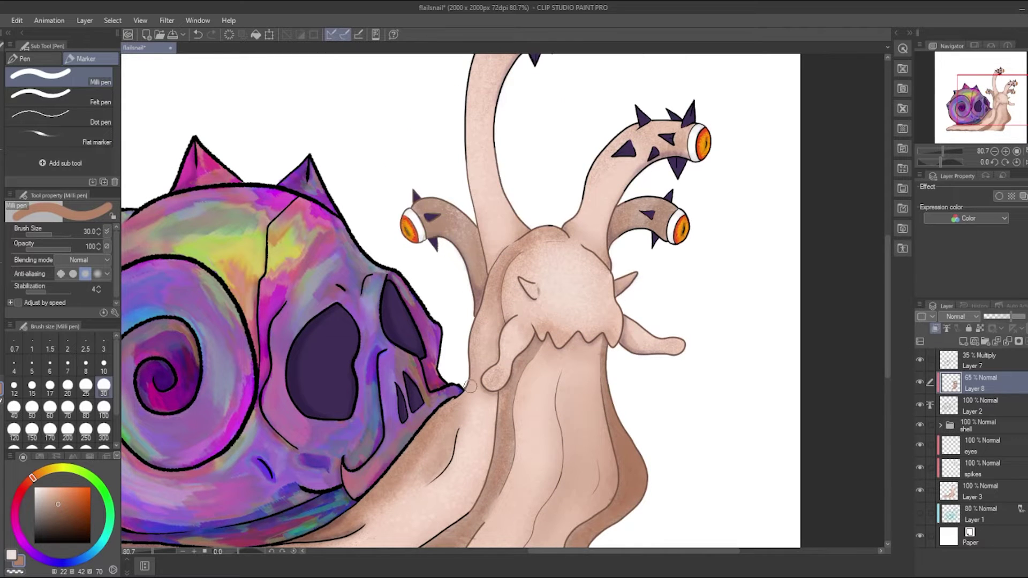
{"action": "scroll", "coordinate": [652, 112], "scroll_direction": "up", "scroll_amount": 4}
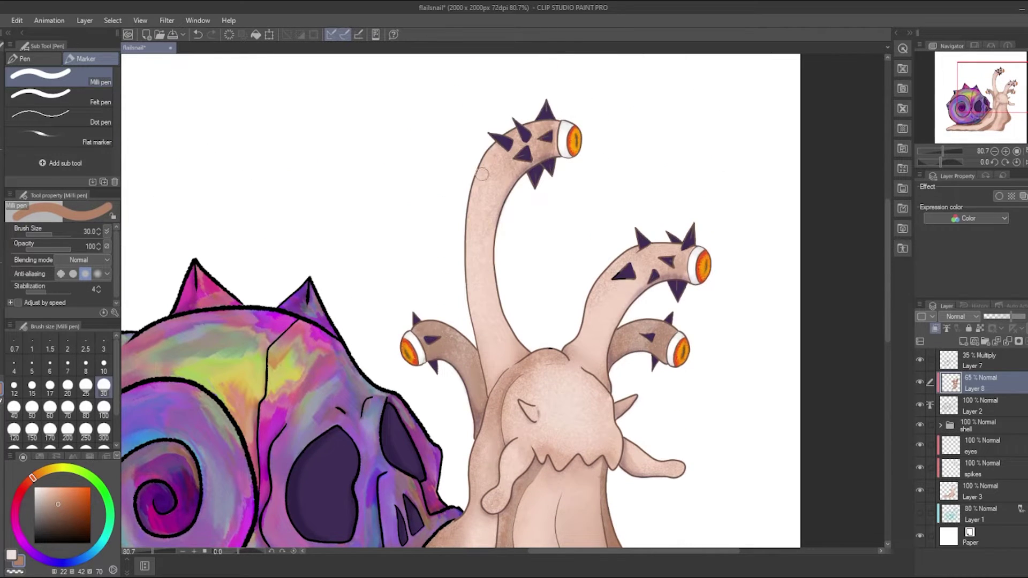
{"action": "scroll", "coordinate": [416, 343], "scroll_direction": "down", "scroll_amount": 10}
{"action": "scroll", "coordinate": [416, 343], "scroll_direction": "left", "scroll_amount": 3}
{"action": "scroll", "coordinate": [482, 407], "scroll_direction": "left", "scroll_amount": 4}
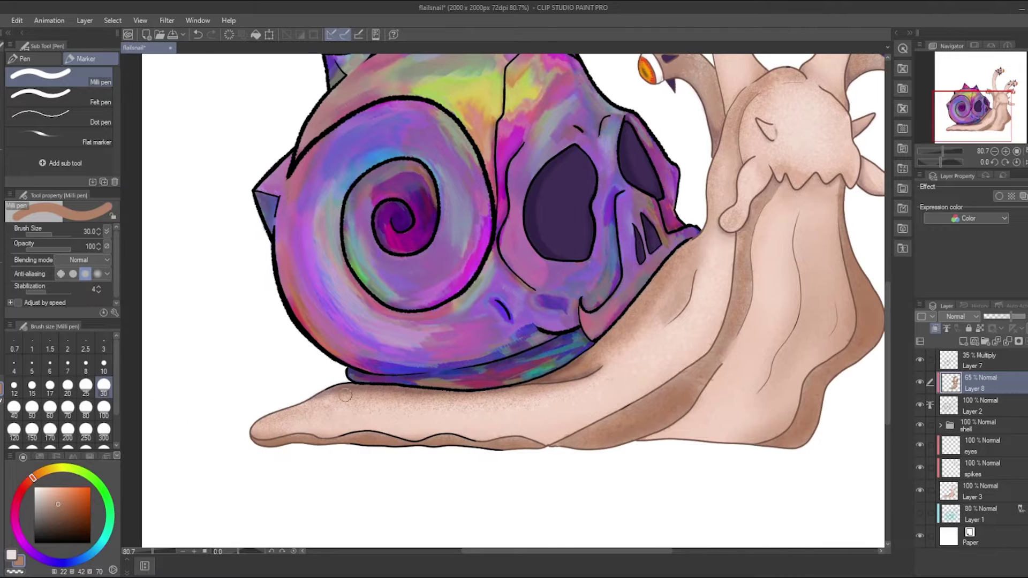
{"action": "scroll", "coordinate": [493, 425], "scroll_direction": "up", "scroll_amount": 2}
{"action": "scroll", "coordinate": [493, 425], "scroll_direction": "up", "scroll_amount": 1}
{"action": "mouse_move", "coordinate": [289, 402]}
{"action": "left_mouse_down"}
{"action": "mouse_move", "coordinate": [220, 150]}
{"action": "mouse_move", "coordinate": [453, 461]}
{"action": "left_mouse_up"}
Cover the shell's line art with dark blue using the Milli pen at size 100
{"action": "scroll", "coordinate": [196, 290], "scroll_direction": "down", "scroll_amount": 4}
{"action": "left_click_drag", "start_coordinate": [236, 247], "coordinate": [354, 118]}
{"action": "left_click_drag", "start_coordinate": [385, 257], "coordinate": [482, 134]}
{"action": "left_click_drag", "start_coordinate": [268, 338], "coordinate": [449, 231]}
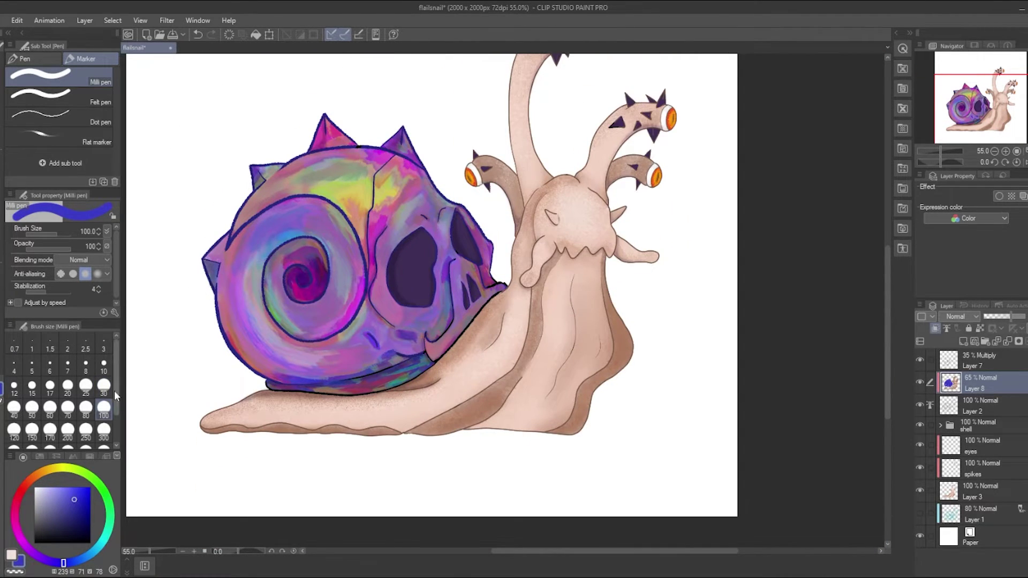
Recolour the outline of the shell's bottom rim with sampled shell colours using the Milli pen at size 10
{"action": "scroll", "coordinate": [315, 412], "scroll_direction": "up", "scroll_amount": 6}
{"action": "left_click", "coordinate": [104, 369]}
{"action": "left_click_drag", "start_coordinate": [279, 410], "coordinate": [343, 413]}
{"action": "mouse_move", "coordinate": [246, 375]}
{"action": "left_mouse_down"}
{"action": "mouse_move", "coordinate": [262, 408]}
{"action": "mouse_move", "coordinate": [578, 428]}
{"action": "mouse_move", "coordinate": [354, 426]}
{"action": "left_mouse_up"}
{"action": "left_click", "coordinate": [536, 370], "text": "alt"}
{"action": "mouse_move", "coordinate": [455, 403]}
{"action": "left_mouse_down"}
{"action": "mouse_move", "coordinate": [517, 384]}
{"action": "mouse_move", "coordinate": [632, 316]}
{"action": "left_mouse_up"}
Tint the skull's jaw and tusk lines with colours sampled from the adjoining shell areas
{"action": "left_click", "coordinate": [580, 249], "text": "alt"}
{"action": "mouse_move", "coordinate": [490, 271]}
{"action": "left_mouse_down"}
{"action": "mouse_move", "coordinate": [590, 276]}
{"action": "mouse_move", "coordinate": [573, 289]}
{"action": "left_mouse_up"}
{"action": "mouse_move", "coordinate": [600, 195]}
{"action": "left_mouse_down"}
{"action": "mouse_move", "coordinate": [602, 284]}
{"action": "mouse_move", "coordinate": [634, 305]}
{"action": "left_mouse_up"}
{"action": "left_click_drag", "start_coordinate": [716, 218], "coordinate": [633, 311]}
{"action": "left_click", "coordinate": [697, 235], "text": "alt"}
{"action": "left_click_drag", "start_coordinate": [793, 129], "coordinate": [725, 206]}
{"action": "left_click", "coordinate": [696, 161], "text": "alt"}
{"action": "mouse_move", "coordinate": [702, 145]}
{"action": "left_mouse_down"}
{"action": "mouse_move", "coordinate": [677, 200]}
{"action": "mouse_move", "coordinate": [646, 222]}
{"action": "left_mouse_up"}
{"action": "scroll", "coordinate": [647, 222], "scroll_direction": "down", "scroll_amount": 2}
Recolour the shell's rear outer edge and lower rear spike outline with sampled pinks and purples
{"action": "left_click", "coordinate": [383, 384], "text": "alt"}
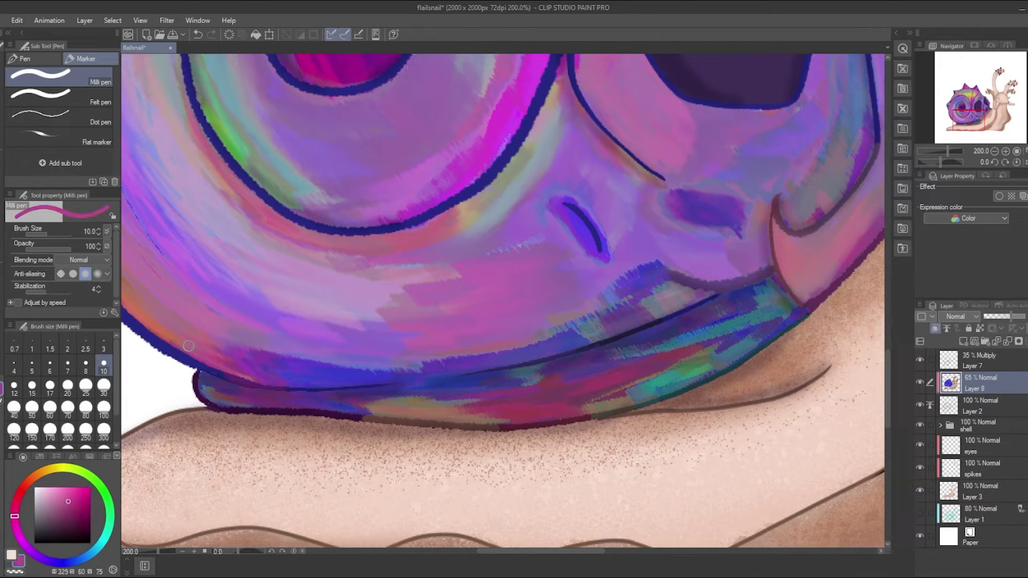
{"action": "scroll", "coordinate": [506, 377], "scroll_direction": "up", "scroll_amount": 2}
{"action": "scroll", "coordinate": [364, 241], "scroll_direction": "up", "scroll_amount": 5}
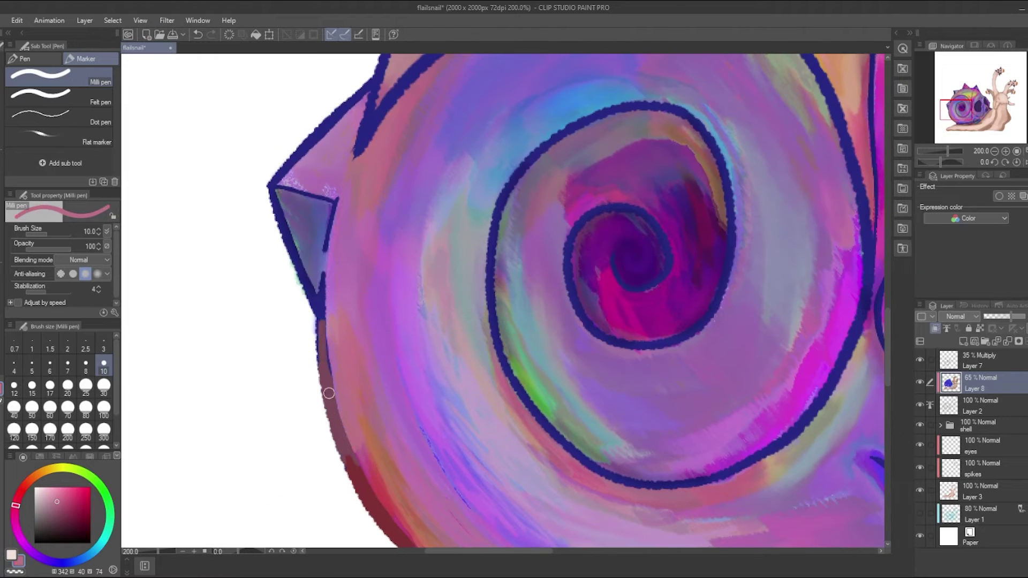
{"action": "left_click", "coordinate": [275, 203], "text": "alt"}
{"action": "left_click", "coordinate": [300, 176], "text": "alt"}
Tint the shell's upper rear outline and the top of the outer spiral line with sampled shell colours
{"action": "scroll", "coordinate": [322, 161], "scroll_direction": "down", "scroll_amount": 4}
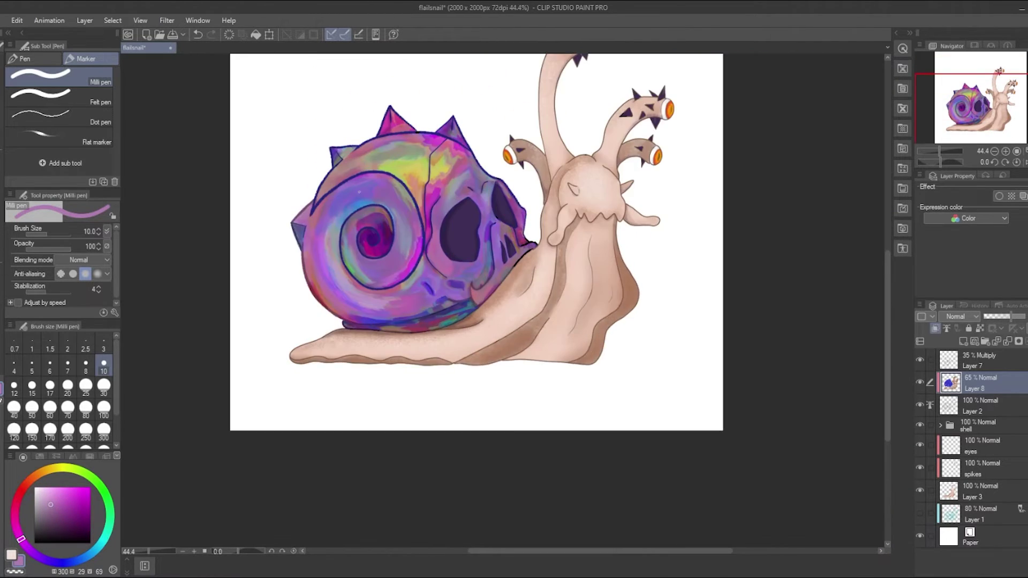
{"action": "scroll", "coordinate": [268, 444], "scroll_direction": "up", "scroll_amount": 3}
{"action": "left_click", "coordinate": [253, 238], "text": "alt"}
{"action": "left_click", "coordinate": [284, 182], "text": "alt"}
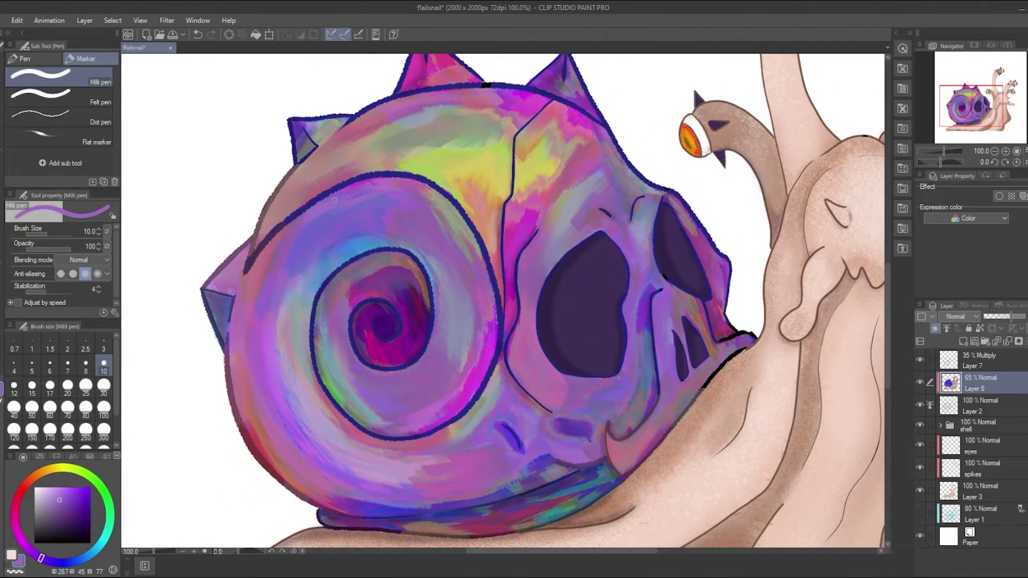
{"action": "scroll", "coordinate": [342, 182], "scroll_direction": "up", "scroll_amount": 2}
{"action": "left_click", "coordinate": [399, 178], "text": "alt"}
{"action": "left_click_drag", "start_coordinate": [400, 179], "coordinate": [562, 281]}
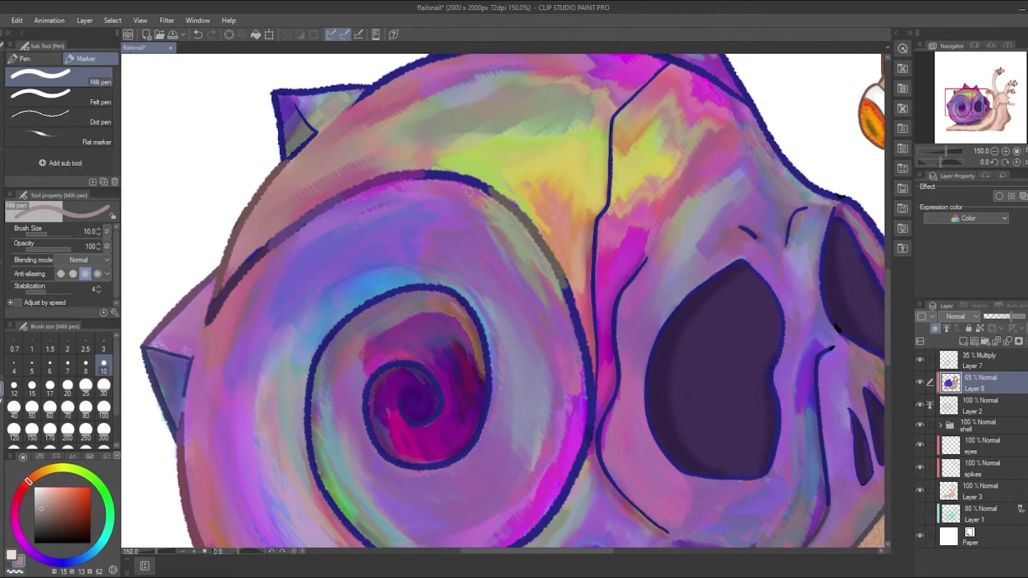
Recolour the shell's spiral line down to its centre with sampled colours, setting the Milli pen to size 30
{"action": "left_click", "coordinate": [423, 402], "text": "alt"}
{"action": "key", "text": "bracketright"}
{"action": "key", "text": "bracketright"}
{"action": "key", "text": "bracketright"}
{"action": "key", "text": "bracketright"}
{"action": "key", "text": "bracketright"}
{"action": "key", "text": "bracketright"}
{"action": "mouse_move", "coordinate": [459, 436]}
{"action": "left_mouse_down"}
{"action": "mouse_move", "coordinate": [375, 289]}
{"action": "mouse_move", "coordinate": [322, 482]}
{"action": "left_mouse_up"}
{"action": "left_click_drag", "start_coordinate": [321, 482], "coordinate": [321, 327]}
{"action": "mouse_move", "coordinate": [343, 407]}
{"action": "left_mouse_down"}
{"action": "mouse_move", "coordinate": [494, 396]}
{"action": "mouse_move", "coordinate": [589, 241]}
{"action": "mouse_move", "coordinate": [576, 115]}
{"action": "left_mouse_up"}
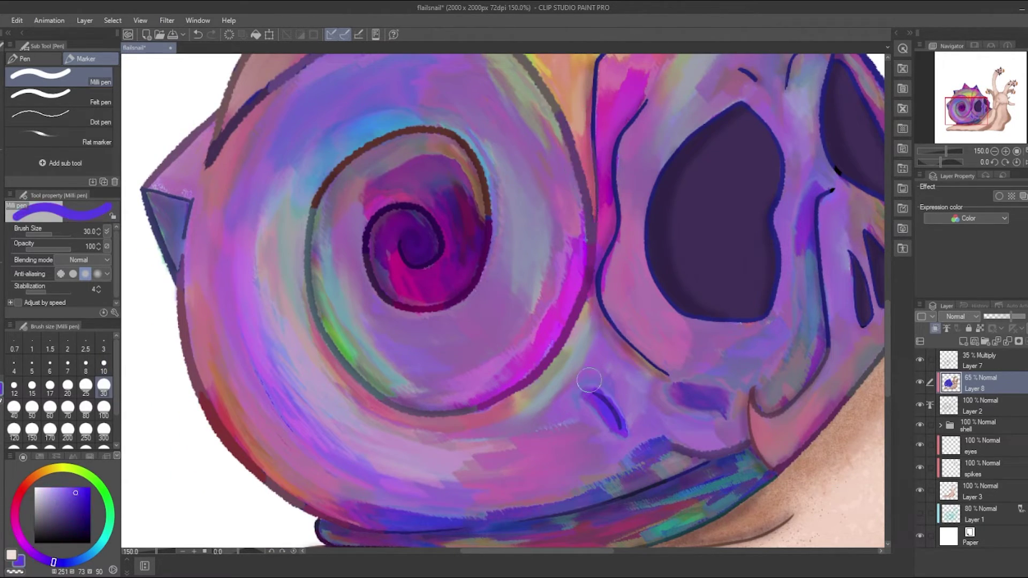
Recolour the outlines of the skull's eye sockets, nose and front edge with sampled colours at pen size 10, and save the file
{"action": "left_click", "coordinate": [691, 232], "text": "alt"}
{"action": "left_click_drag", "start_coordinate": [572, 553], "coordinate": [620, 554]}
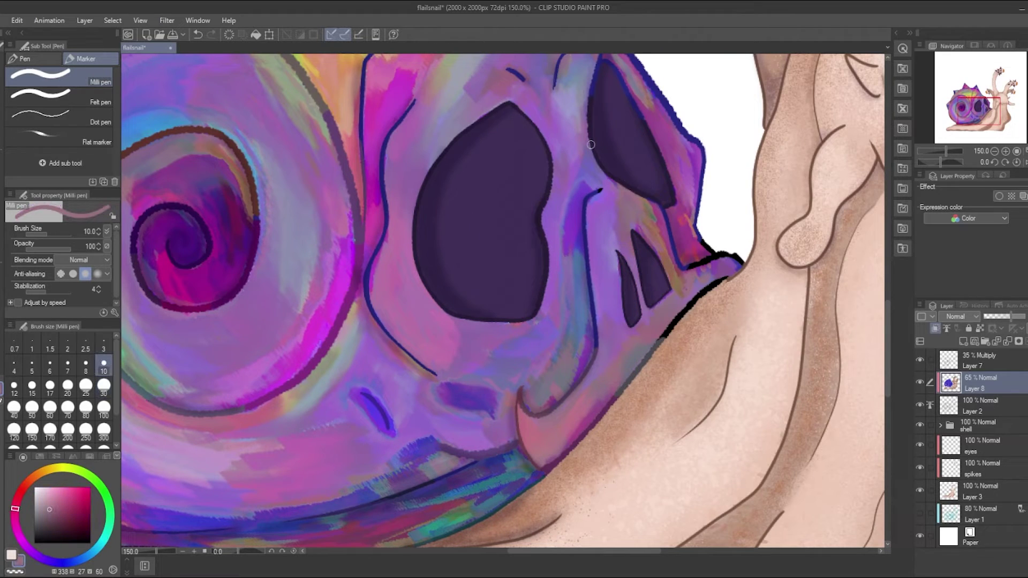
{"action": "key", "text": "bracketleft"}
{"action": "key", "text": "bracketleft"}
{"action": "key", "text": "bracketleft"}
{"action": "key", "text": "bracketleft"}
{"action": "key", "text": "bracketleft"}
{"action": "key", "text": "bracketleft"}
{"action": "left_click", "coordinate": [638, 177], "text": "alt"}
{"action": "scroll", "coordinate": [696, 321], "scroll_direction": "up", "scroll_amount": 3}
{"action": "left_click", "coordinate": [739, 345], "text": "alt"}
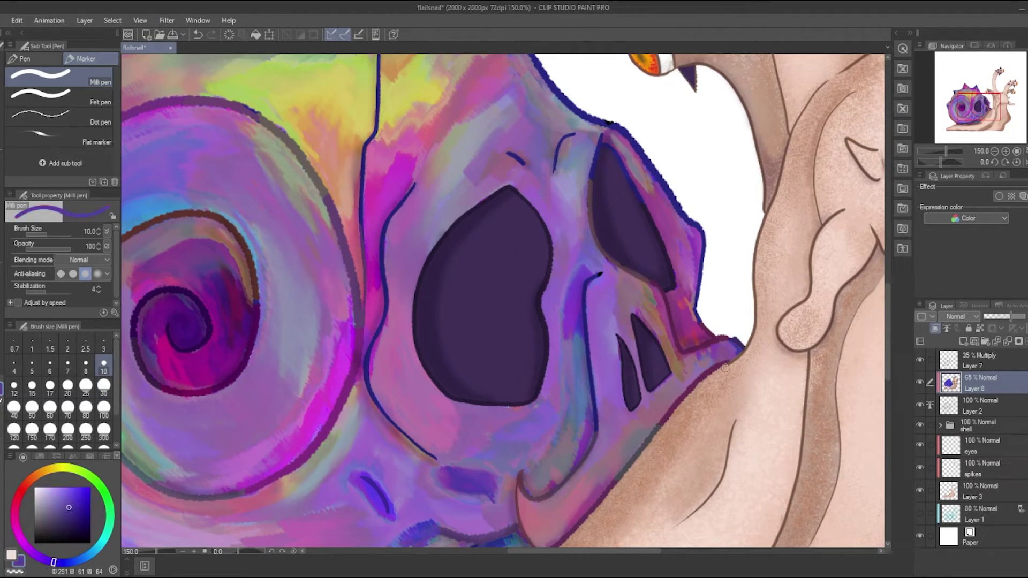
{"action": "key", "text": "ctrl+s"}
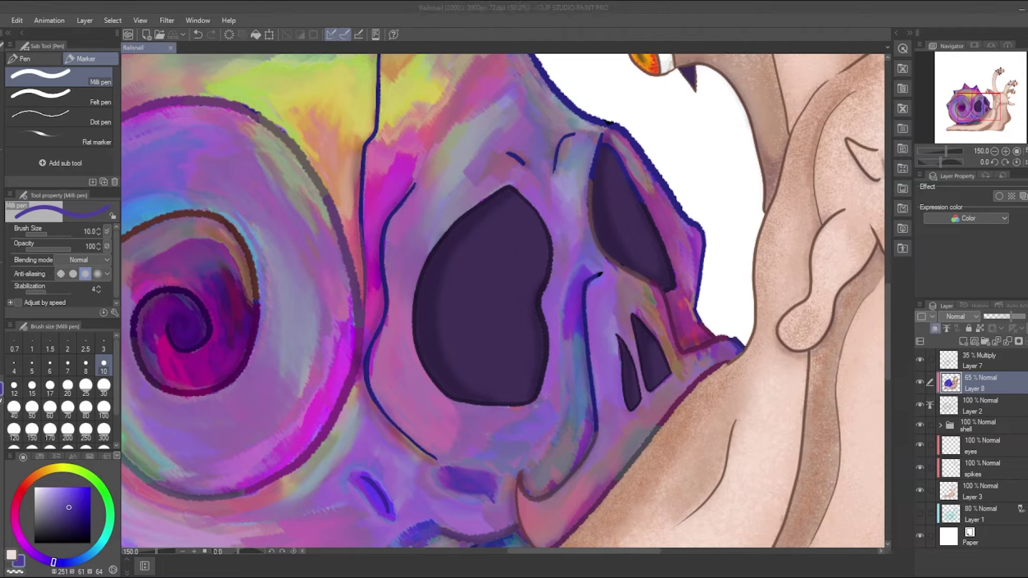
Tint the skull's brow lines, front eye socket outline and forehead edge with sampled greys and purples
{"action": "scroll", "coordinate": [504, 300], "scroll_direction": "up", "scroll_amount": 5}
{"action": "left_click_drag", "start_coordinate": [495, 216], "coordinate": [477, 297]}
{"action": "left_click_drag", "start_coordinate": [445, 218], "coordinate": [410, 287]}
{"action": "left_click_drag", "start_coordinate": [325, 252], "coordinate": [356, 272]}
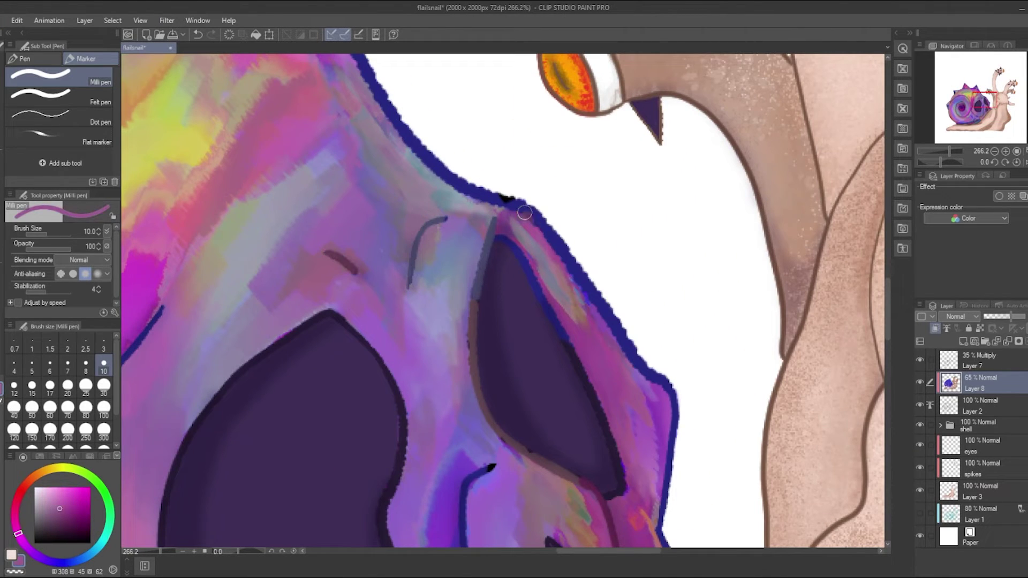
{"action": "left_click_drag", "start_coordinate": [533, 209], "coordinate": [583, 282]}
{"action": "scroll", "coordinate": [584, 283], "scroll_direction": "down", "scroll_amount": 6}
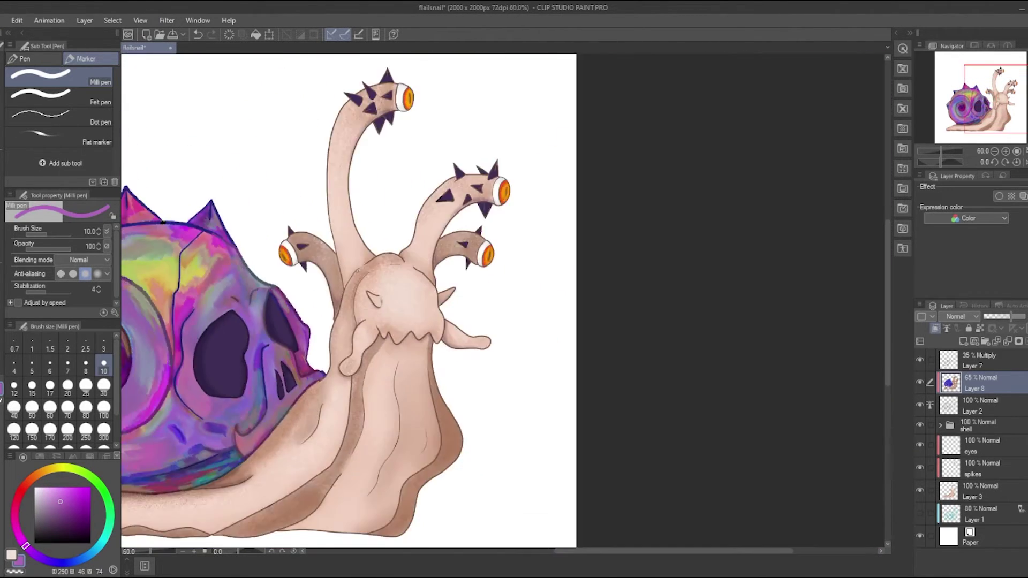
Recolour the purple top spike's outline and the shell's top edge with sampled purples
{"action": "scroll", "coordinate": [340, 270], "scroll_direction": "up", "scroll_amount": 4}
{"action": "left_click", "coordinate": [428, 295], "text": "alt"}
{"action": "left_click_drag", "start_coordinate": [300, 241], "coordinate": [549, 241]}
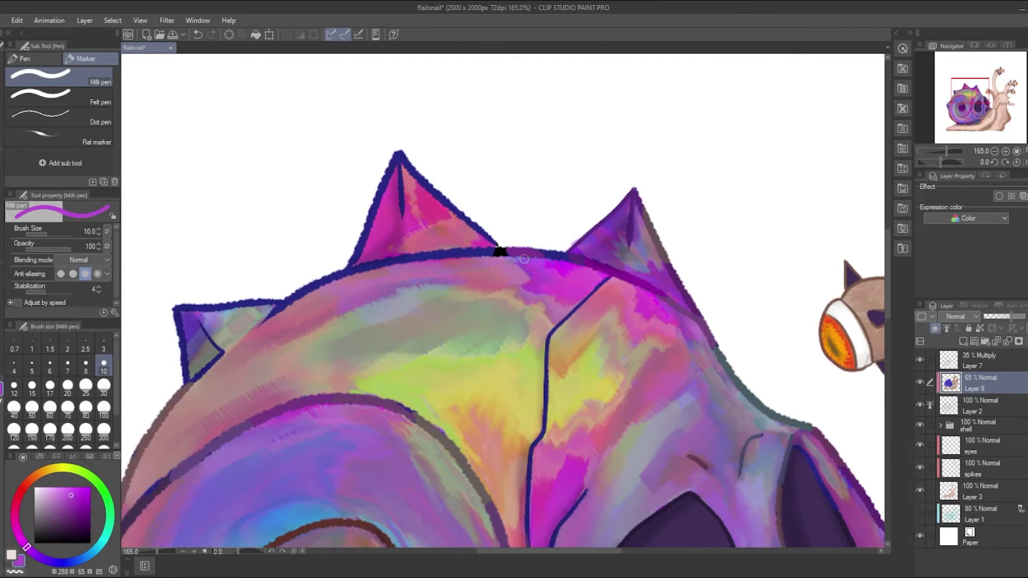
{"action": "left_click_drag", "start_coordinate": [439, 254], "coordinate": [510, 249]}
Tint the pink top spike's outline and the shell edge beneath it with sampled pinks
{"action": "left_click", "coordinate": [484, 231], "text": "alt"}
{"action": "mouse_move", "coordinate": [399, 152]}
{"action": "left_mouse_down"}
{"action": "mouse_move", "coordinate": [495, 243]}
{"action": "mouse_move", "coordinate": [349, 265]}
{"action": "left_mouse_up"}
{"action": "left_click_drag", "start_coordinate": [399, 155], "coordinate": [402, 217]}
{"action": "left_click_drag", "start_coordinate": [348, 265], "coordinate": [439, 252]}
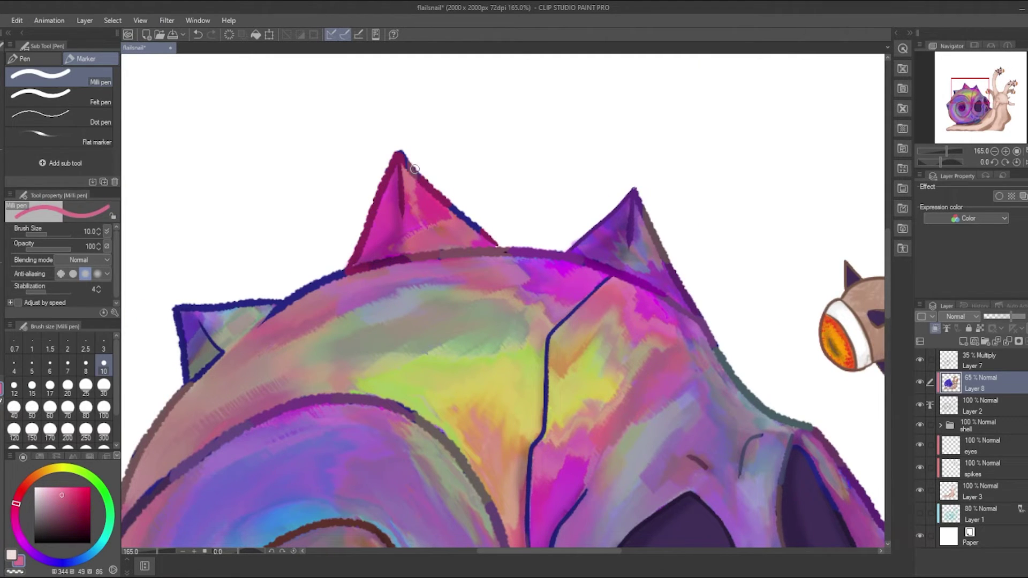
{"action": "left_click_drag", "start_coordinate": [407, 160], "coordinate": [466, 225]}
Recolour the skull's crack, temple and cheek lines with colours sampled beside each line
{"action": "left_click", "coordinate": [603, 289], "text": "alt"}
{"action": "mouse_move", "coordinate": [611, 277]}
{"action": "left_mouse_down"}
{"action": "mouse_move", "coordinate": [566, 319]}
{"action": "mouse_move", "coordinate": [530, 461]}
{"action": "left_mouse_up"}
{"action": "left_click_drag", "start_coordinate": [536, 461], "coordinate": [535, 299]}
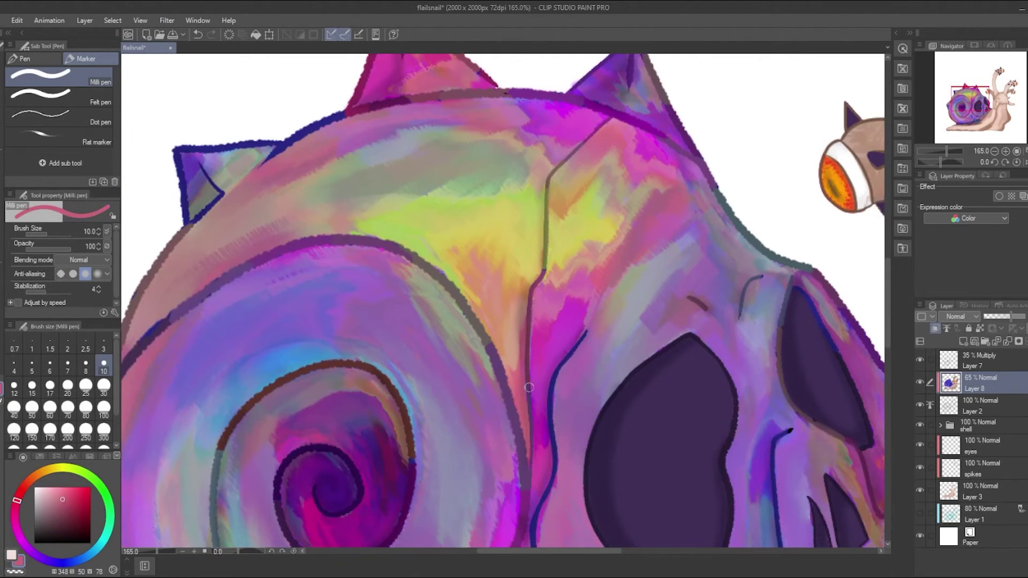
{"action": "left_click", "coordinate": [582, 324], "text": "alt"}
{"action": "mouse_move", "coordinate": [587, 331]}
{"action": "left_mouse_down"}
{"action": "mouse_move", "coordinate": [547, 411]}
{"action": "mouse_move", "coordinate": [548, 192]}
{"action": "left_mouse_up"}
{"action": "left_click", "coordinate": [783, 343], "text": "alt"}
{"action": "left_click_drag", "start_coordinate": [792, 210], "coordinate": [785, 386]}
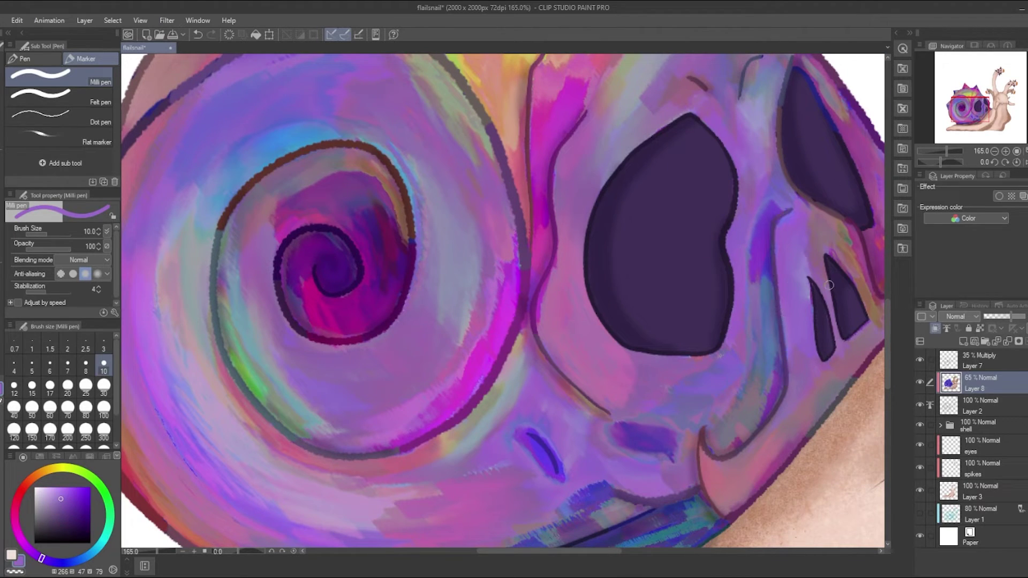
Recolour the upper rear shell spike's outline with sampled purple and grey-green
{"action": "left_click_drag", "start_coordinate": [772, 160], "coordinate": [572, 98]}
{"action": "left_click", "coordinate": [536, 182], "text": "alt"}
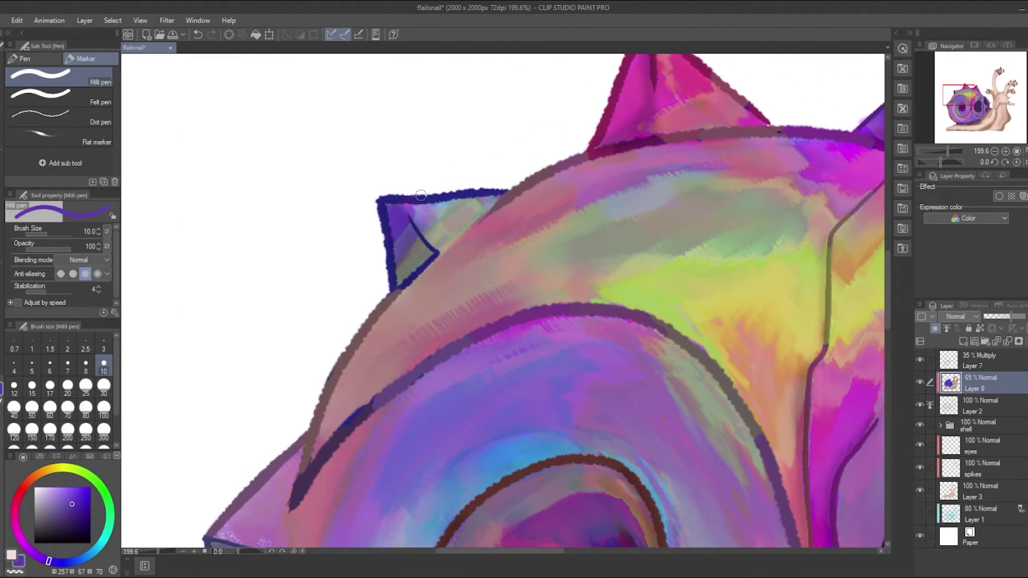
{"action": "left_click", "coordinate": [414, 255], "text": "alt"}
{"action": "left_click_drag", "start_coordinate": [414, 255], "coordinate": [396, 287]}
{"action": "scroll", "coordinate": [505, 119], "scroll_direction": "down", "scroll_amount": 5}
{"action": "scroll", "coordinate": [636, 149], "scroll_direction": "up", "scroll_amount": 2}
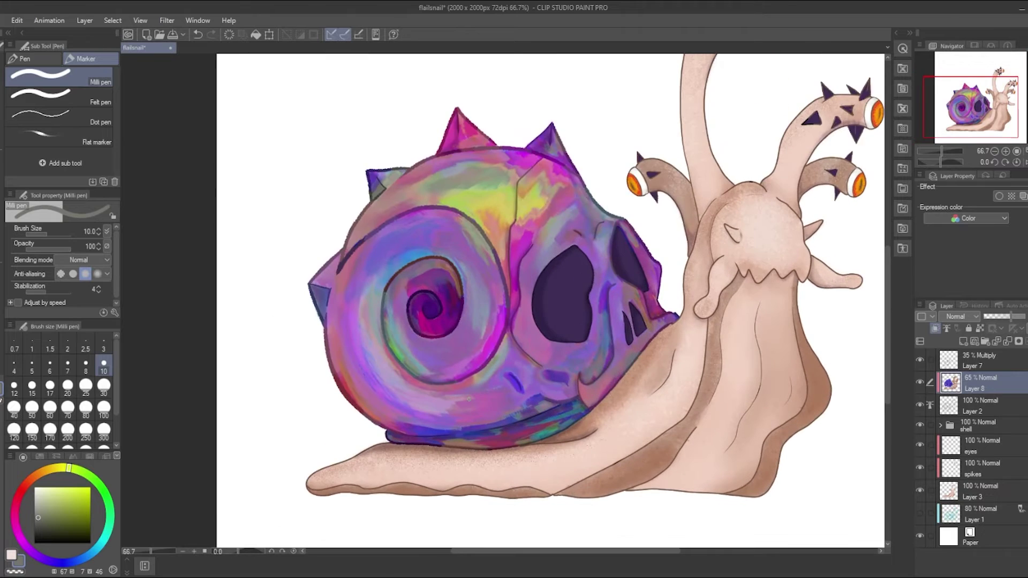
Recolour the spike outlines on the front eyestalk with sampled dark purple
{"action": "scroll", "coordinate": [705, 213], "scroll_direction": "up", "scroll_amount": 5}
{"action": "left_click", "coordinate": [557, 268], "text": "alt"}
{"action": "left_click_drag", "start_coordinate": [547, 246], "coordinate": [559, 302]}
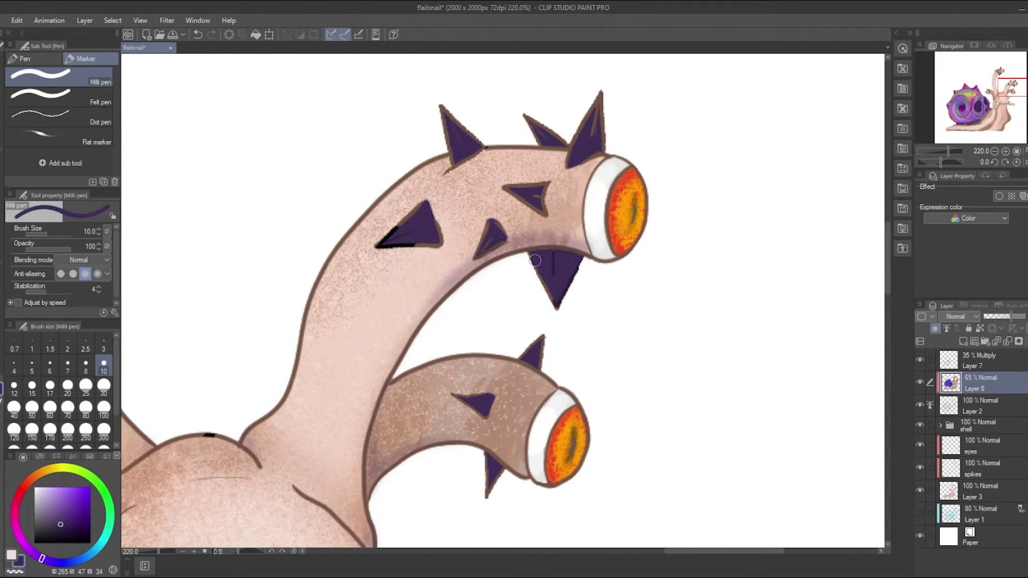
{"action": "left_click_drag", "start_coordinate": [490, 246], "coordinate": [519, 200]}
{"action": "left_click_drag", "start_coordinate": [595, 99], "coordinate": [576, 158]}
{"action": "left_click_drag", "start_coordinate": [527, 118], "coordinate": [563, 142]}
{"action": "left_click_drag", "start_coordinate": [445, 110], "coordinate": [474, 142]}
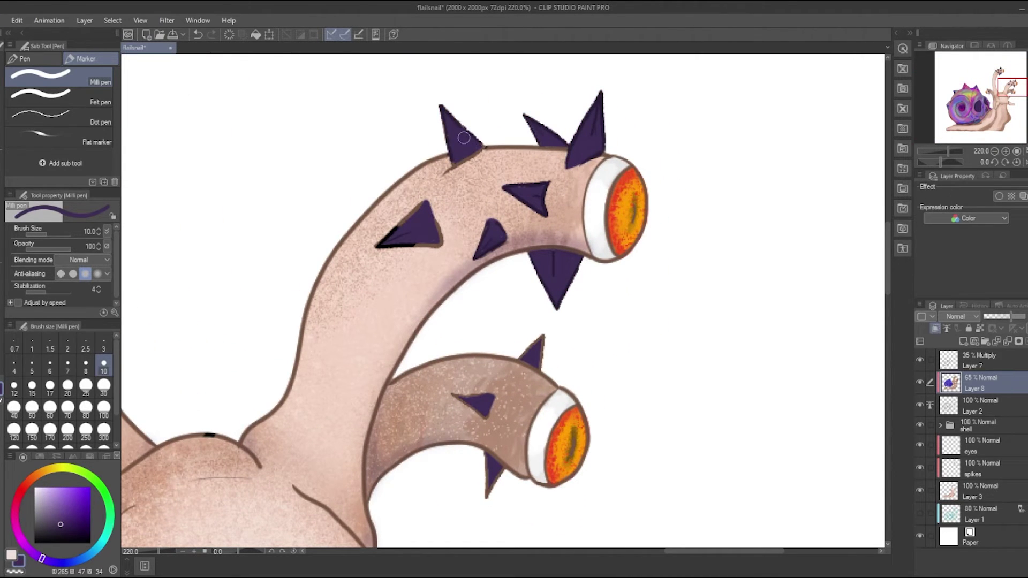
{"action": "left_click_drag", "start_coordinate": [381, 244], "coordinate": [428, 236]}
Recolour the spike outlines on the rear right and tallest eyestalks in the same dark purple
{"action": "scroll", "coordinate": [479, 414], "scroll_direction": "down", "scroll_amount": 3}
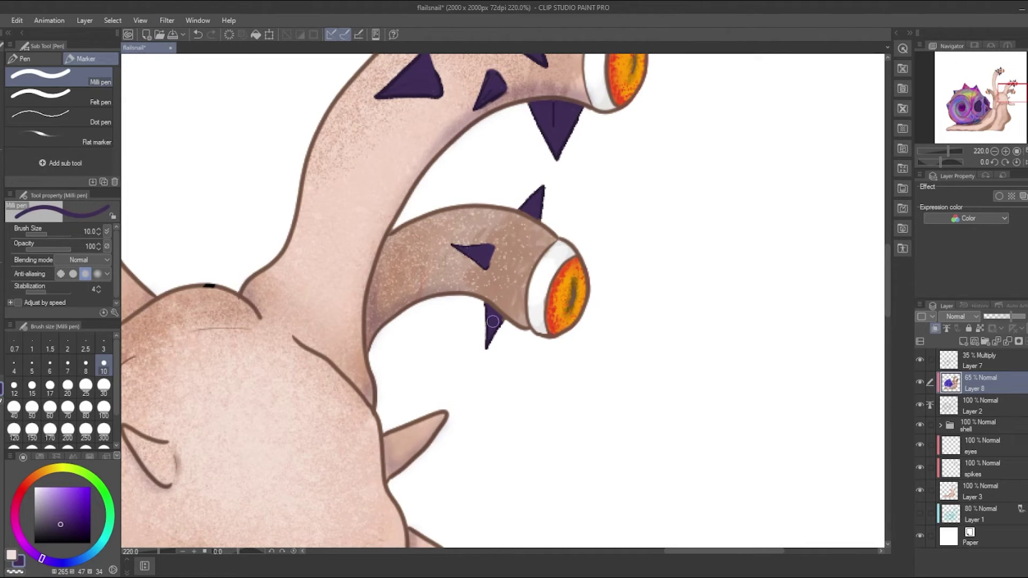
{"action": "scroll", "coordinate": [242, 183], "scroll_direction": "up", "scroll_amount": 8}
{"action": "left_click_drag", "start_coordinate": [407, 185], "coordinate": [424, 158]}
{"action": "left_click_drag", "start_coordinate": [434, 217], "coordinate": [407, 244]}
{"action": "left_click_drag", "start_coordinate": [348, 289], "coordinate": [371, 280]}
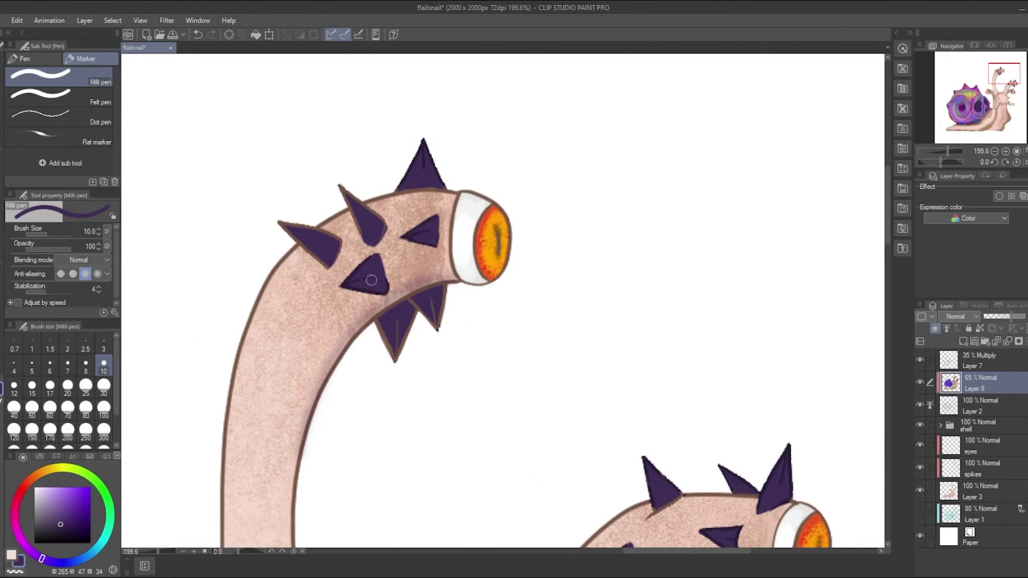
{"action": "left_click_drag", "start_coordinate": [435, 332], "coordinate": [439, 292]}
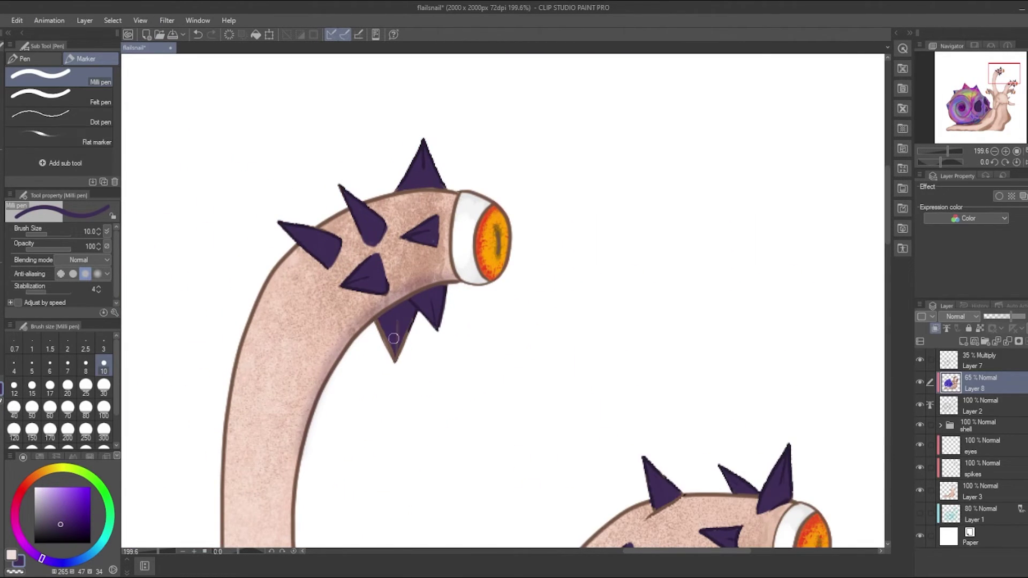
Recolour the iris outlines orange, the eyeball outlines white and the pupils dark purple, including the rear left eye and its spikes
{"action": "left_click", "coordinate": [496, 214], "text": "alt"}
{"action": "scroll", "coordinate": [805, 255], "scroll_direction": "down", "scroll_amount": 6}
{"action": "left_click", "coordinate": [805, 255], "text": "alt"}
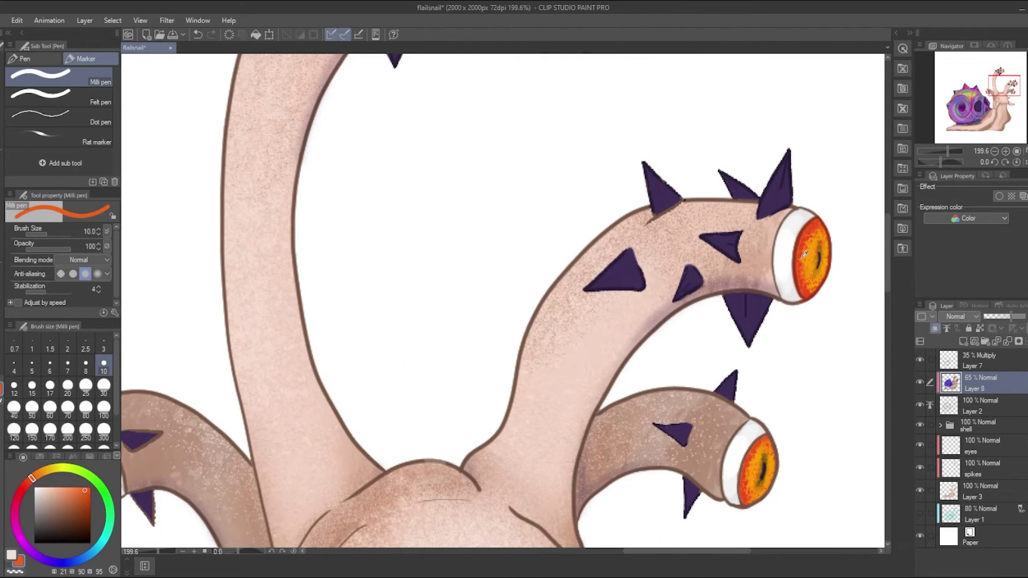
{"action": "scroll", "coordinate": [805, 254], "scroll_direction": "down", "scroll_amount": 4}
{"action": "left_click", "coordinate": [727, 296], "text": "alt"}
{"action": "scroll", "coordinate": [727, 297], "scroll_direction": "up", "scroll_amount": 4}
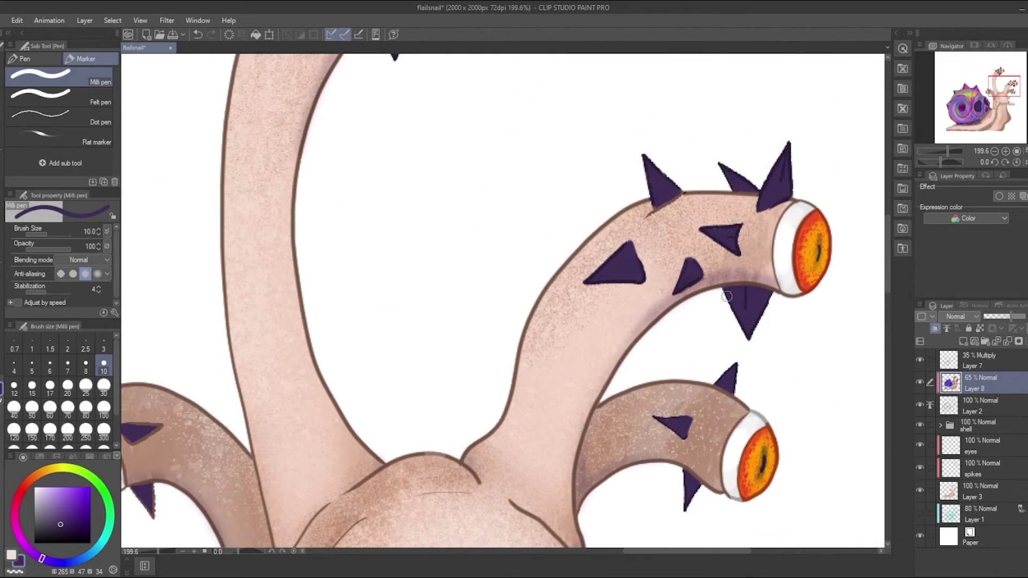
{"action": "scroll", "coordinate": [688, 172], "scroll_direction": "up", "scroll_amount": 5}
{"action": "scroll", "coordinate": [779, 131], "scroll_direction": "left", "scroll_amount": 7}
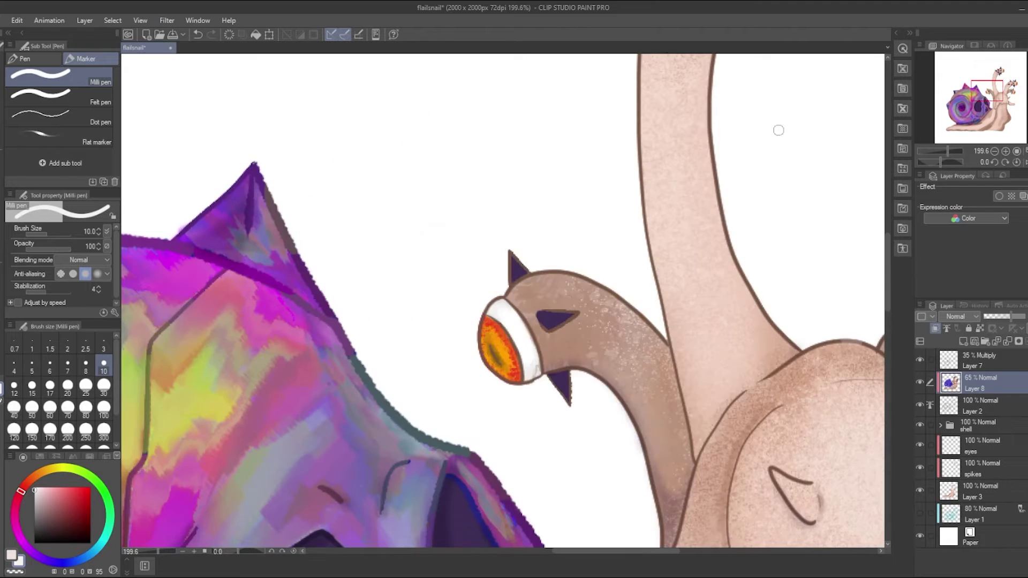
{"action": "scroll", "coordinate": [456, 276], "scroll_direction": "down", "scroll_amount": 5}
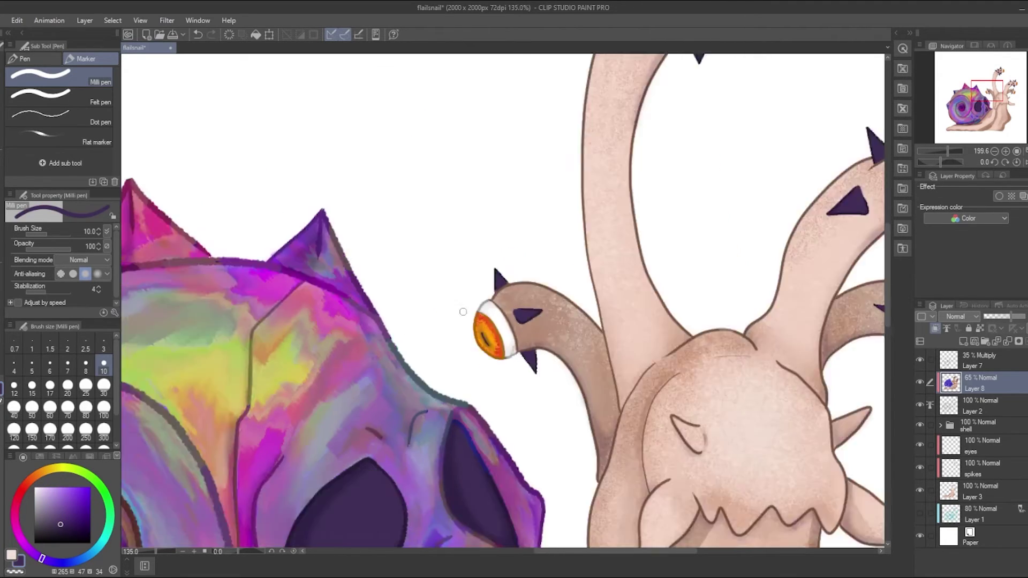
Save the file and add a new layer above the spikes layer
{"action": "key", "text": "ctrl+s"}
{"action": "left_click", "coordinate": [984, 461]}
{"action": "key", "text": "ctrl+shift+n"}
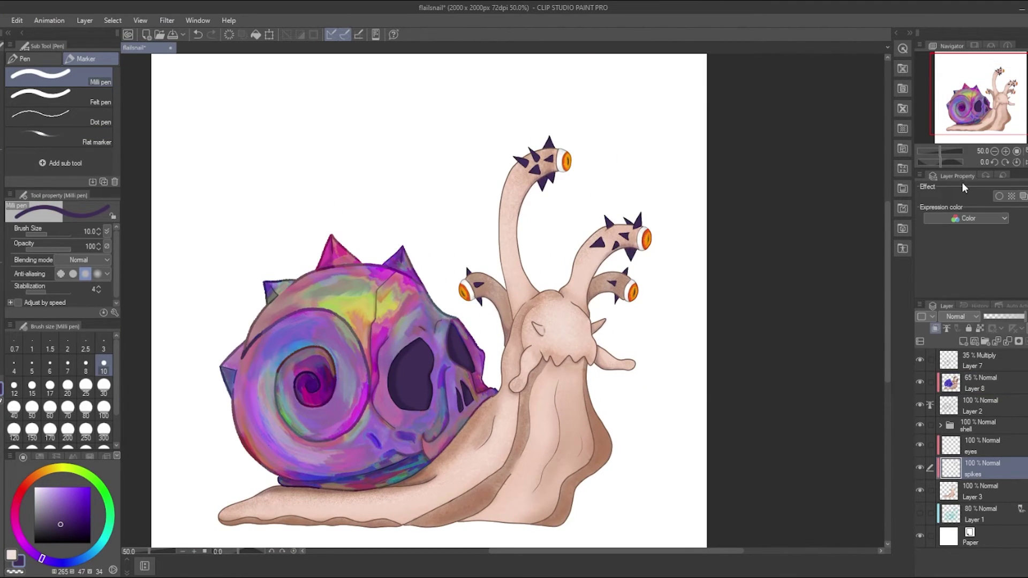
Set the pen size to 3 and touch up the rear left eyeball outline with sampled white on the line-colour layer
{"action": "scroll", "coordinate": [560, 139], "scroll_direction": "up", "scroll_amount": 8}
{"action": "scroll", "coordinate": [482, 290], "scroll_direction": "down", "scroll_amount": 6}
{"action": "scroll", "coordinate": [482, 290], "scroll_direction": "left", "scroll_amount": 4}
{"action": "left_click", "coordinate": [103, 345]}
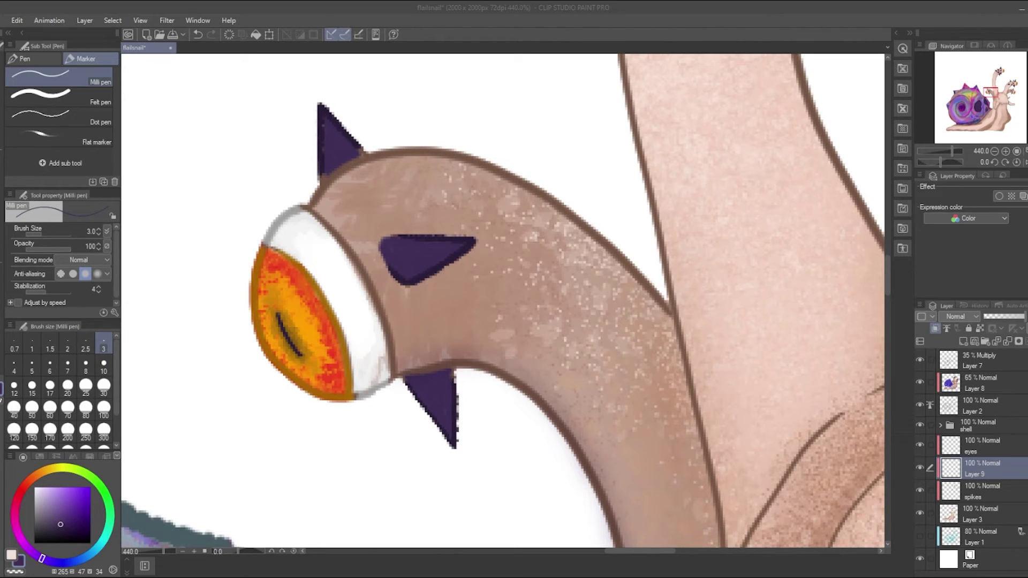
{"action": "left_click", "coordinate": [363, 360], "text": "alt"}
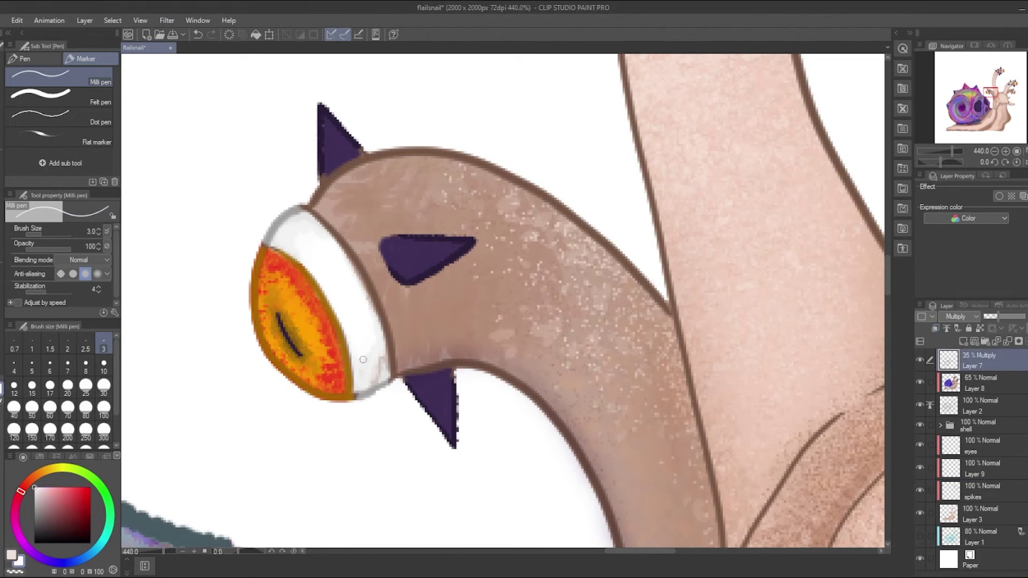
{"action": "left_click", "coordinate": [958, 383]}
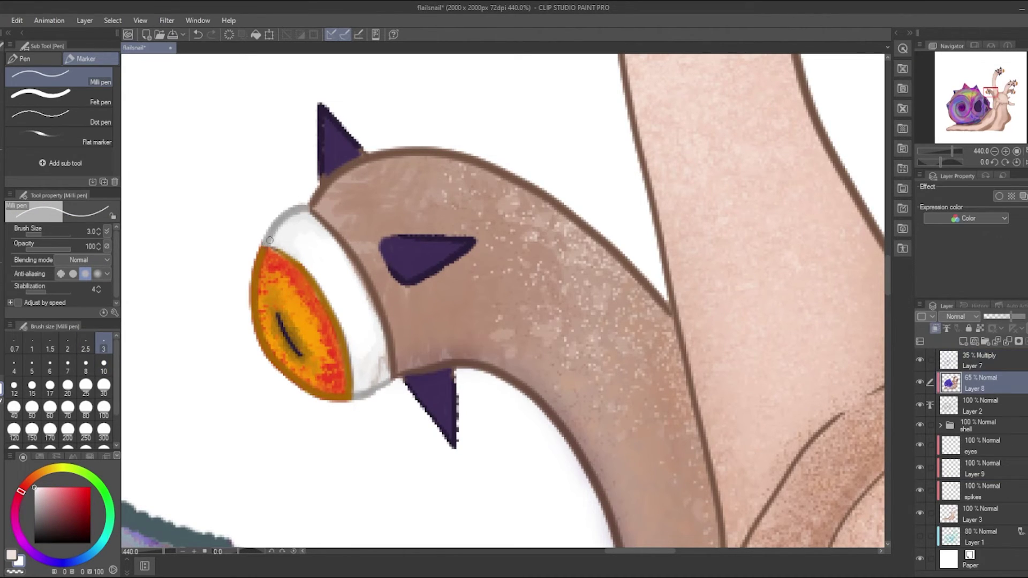
Paint muted purple highlights (H 265, S 23, V 49) on the rear left eyestalk's spikes on the new layer, and lighten their outlines
{"action": "left_click", "coordinate": [335, 137], "text": "alt"}
{"action": "left_click", "coordinate": [985, 468]}
{"action": "left_click_drag", "start_coordinate": [394, 241], "coordinate": [463, 242]}
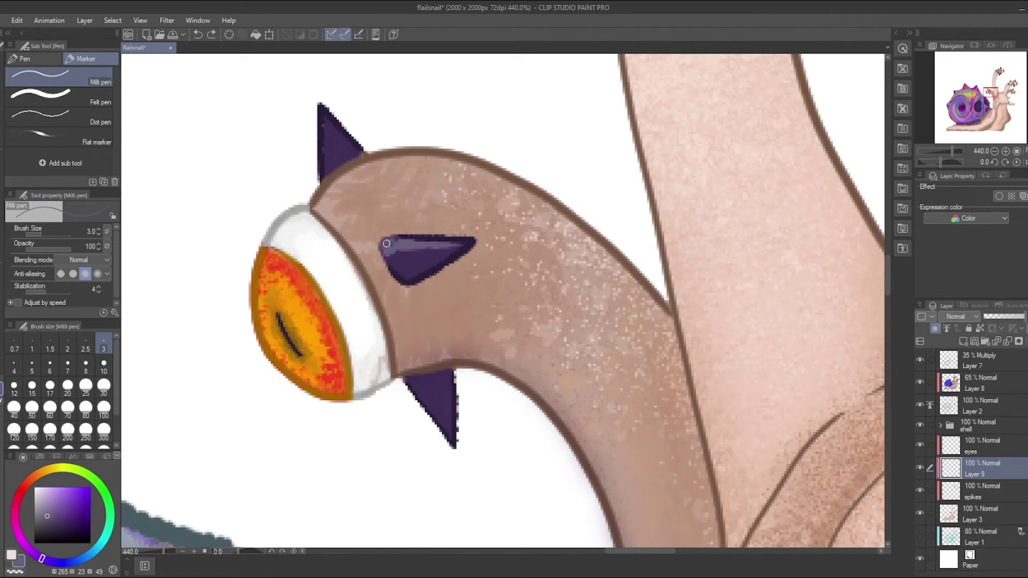
{"action": "left_click_drag", "start_coordinate": [434, 382], "coordinate": [442, 411]}
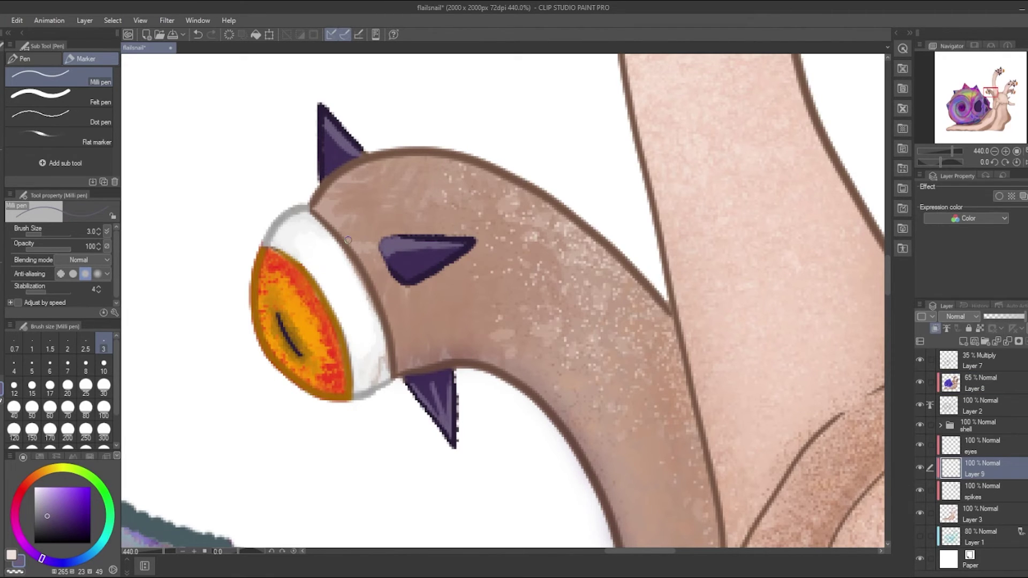
{"action": "left_click_drag", "start_coordinate": [991, 92], "coordinate": [988, 90]}
{"action": "left_click", "coordinate": [975, 383]}
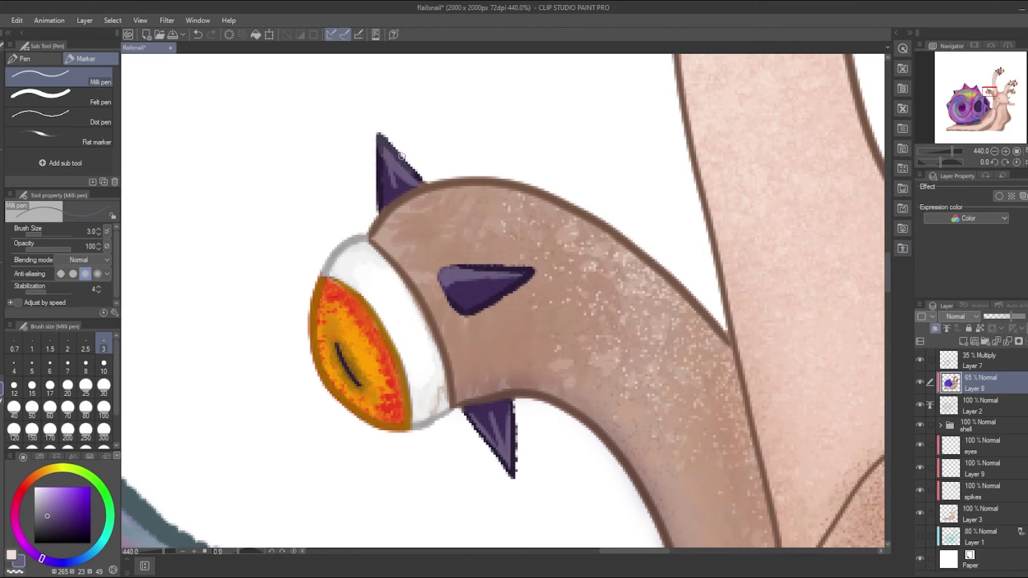
Paint the same muted purple highlights on all the spikes of the tallest eyestalk on Layer 9
{"action": "left_click", "coordinate": [1000, 72]}
{"action": "scroll", "coordinate": [1000, 72], "scroll_direction": "down", "scroll_amount": 1}
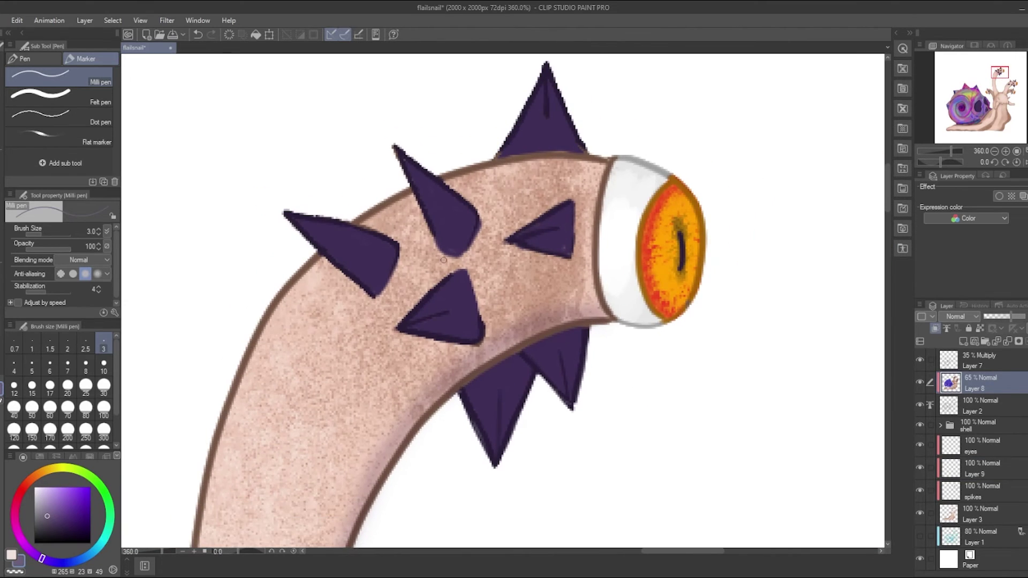
{"action": "left_click", "coordinate": [975, 469]}
{"action": "left_click_drag", "start_coordinate": [548, 75], "coordinate": [578, 147]}
{"action": "mouse_move", "coordinate": [543, 86]}
{"action": "left_mouse_down"}
{"action": "mouse_move", "coordinate": [504, 155]}
{"action": "mouse_move", "coordinate": [559, 123]}
{"action": "left_mouse_up"}
{"action": "mouse_move", "coordinate": [407, 156]}
{"action": "left_mouse_down"}
{"action": "mouse_move", "coordinate": [472, 211]}
{"action": "mouse_move", "coordinate": [447, 230]}
{"action": "left_mouse_up"}
{"action": "left_click_drag", "start_coordinate": [298, 220], "coordinate": [389, 244]}
{"action": "left_click_drag", "start_coordinate": [300, 225], "coordinate": [339, 246]}
{"action": "left_click_drag", "start_coordinate": [404, 326], "coordinate": [458, 278]}
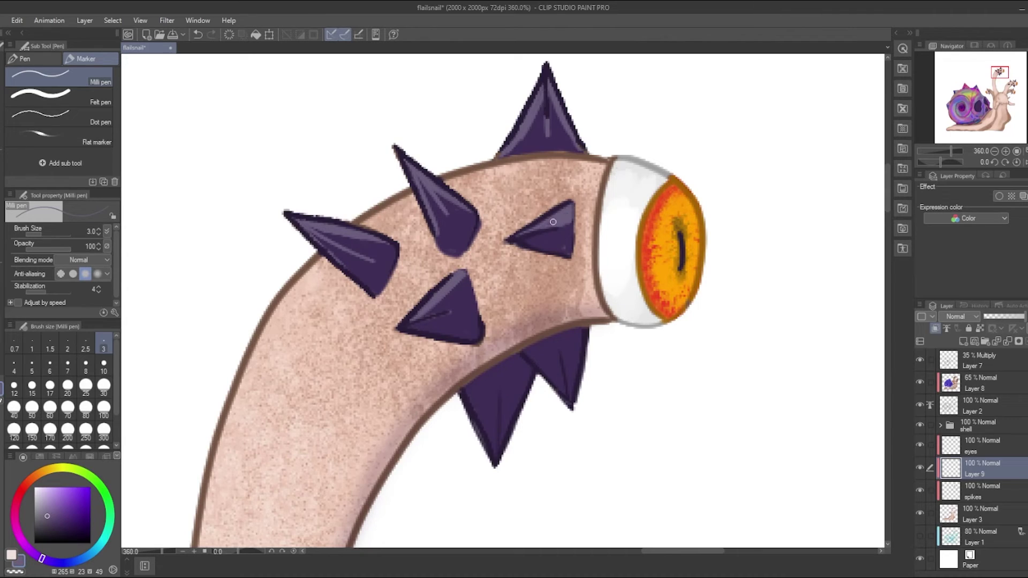
{"action": "left_click_drag", "start_coordinate": [501, 397], "coordinate": [490, 456]}
{"action": "left_click_drag", "start_coordinate": [526, 383], "coordinate": [506, 438]}
{"action": "left_click_drag", "start_coordinate": [584, 343], "coordinate": [558, 402]}
Lighten the outlines of the tallest eyestalk's spikes with the muted purple on Layer 8
{"action": "left_click", "coordinate": [975, 383]}
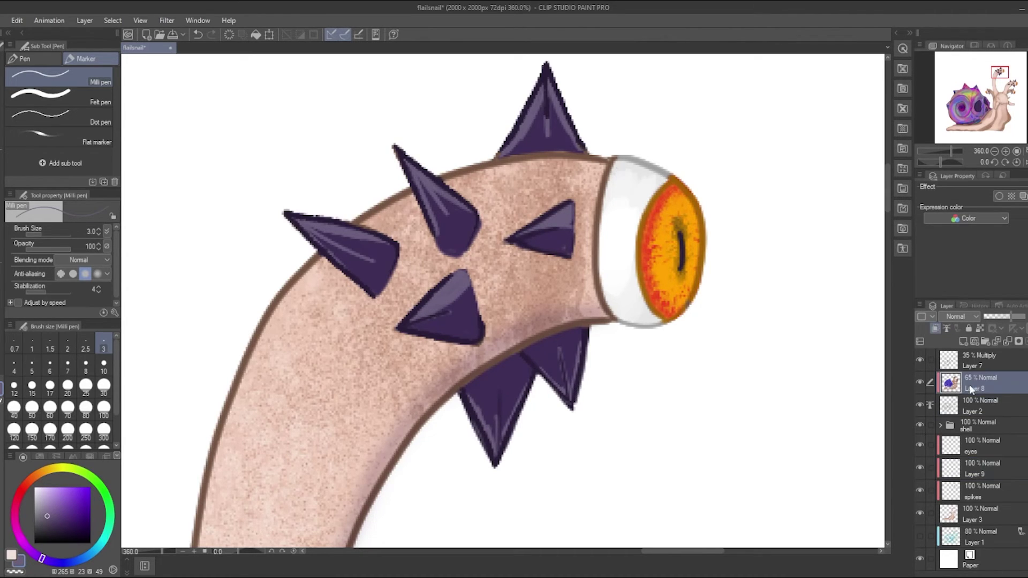
{"action": "left_click_drag", "start_coordinate": [576, 358], "coordinate": [558, 410]}
{"action": "left_click_drag", "start_coordinate": [521, 410], "coordinate": [490, 461]}
{"action": "left_click_drag", "start_coordinate": [405, 326], "coordinate": [458, 272]}
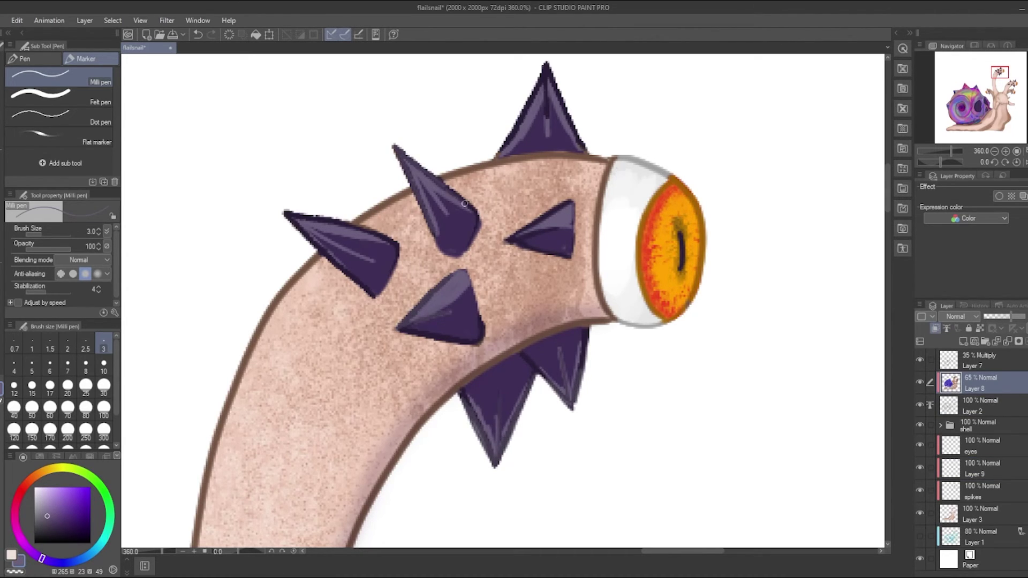
{"action": "left_click_drag", "start_coordinate": [319, 252], "coordinate": [372, 292]}
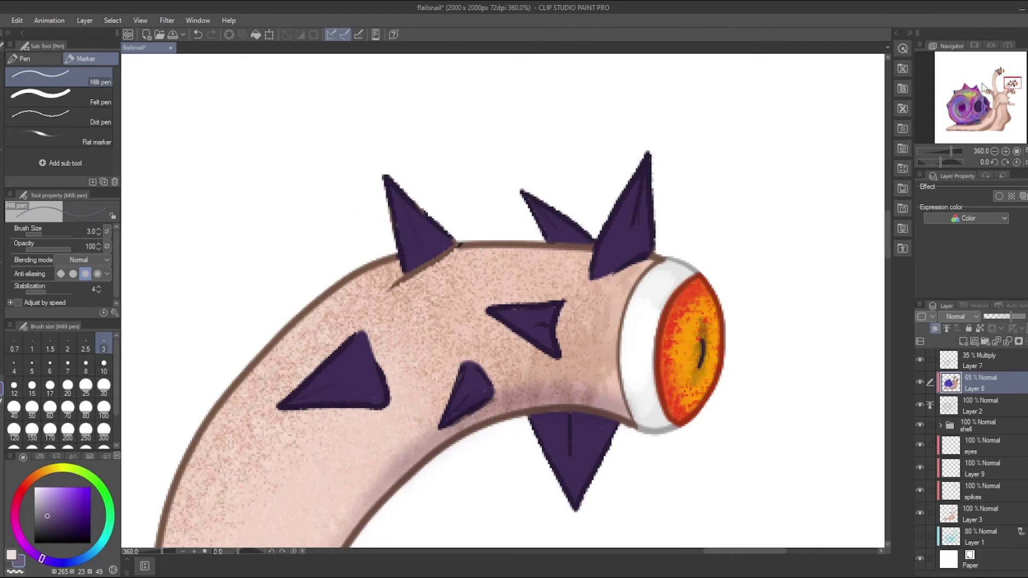
Paint muted purple highlights on the spikes of the front right eyestalk on Layer 9
{"action": "left_click", "coordinate": [975, 469]}
{"action": "left_click_drag", "start_coordinate": [645, 175], "coordinate": [596, 274]}
{"action": "mouse_move", "coordinate": [630, 212]}
{"action": "left_mouse_down"}
{"action": "mouse_move", "coordinate": [610, 241]}
{"action": "mouse_move", "coordinate": [547, 220]}
{"action": "left_mouse_up"}
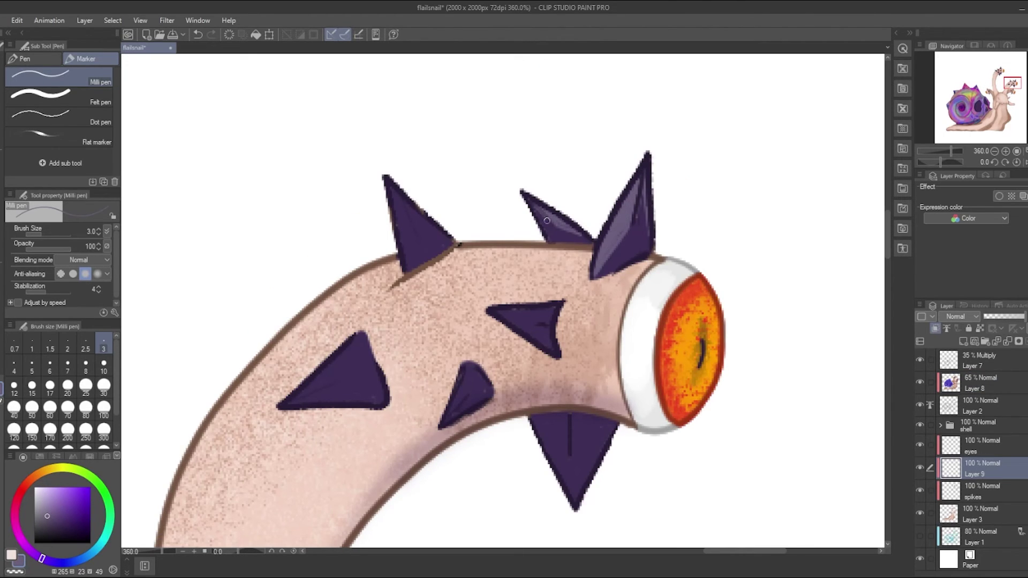
{"action": "mouse_move", "coordinate": [393, 184]}
{"action": "left_mouse_down"}
{"action": "mouse_move", "coordinate": [452, 243]}
{"action": "mouse_move", "coordinate": [409, 268]}
{"action": "left_mouse_up"}
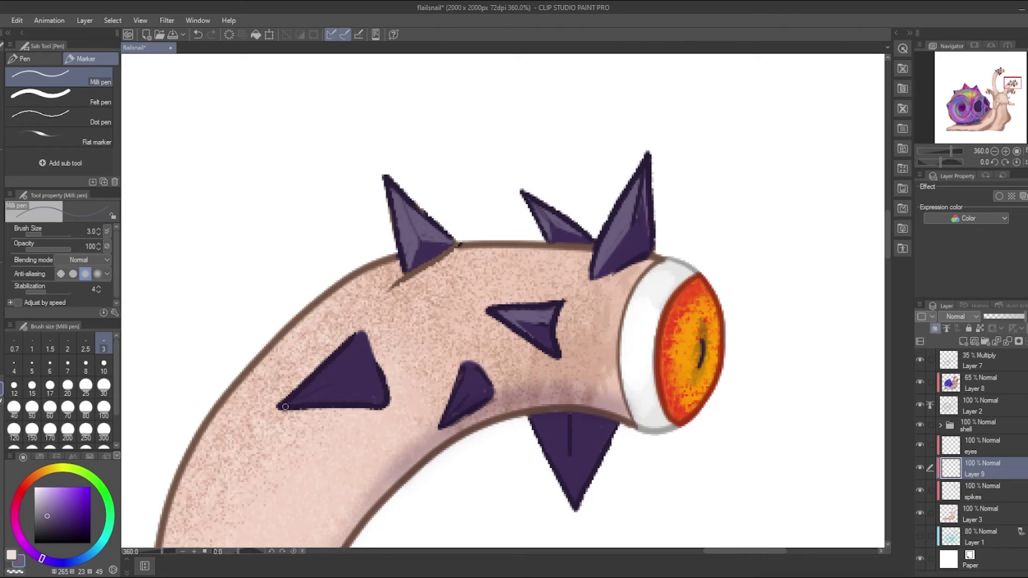
{"action": "left_click_drag", "start_coordinate": [284, 407], "coordinate": [365, 335]}
{"action": "left_click_drag", "start_coordinate": [310, 385], "coordinate": [360, 355]}
{"action": "left_click_drag", "start_coordinate": [535, 419], "coordinate": [575, 503]}
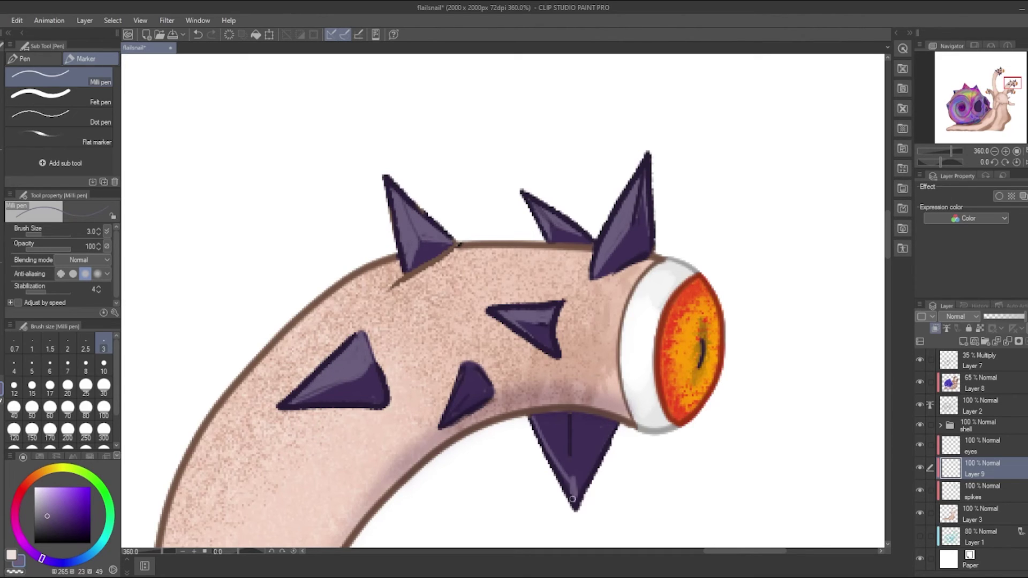
{"action": "left_click_drag", "start_coordinate": [599, 449], "coordinate": [578, 490]}
Lighten the outlines of the front right eyestalk's spikes with the muted purple on Layer 8
{"action": "left_click", "coordinate": [449, 420], "text": "ctrl+shift"}
{"action": "left_click_drag", "start_coordinate": [648, 156], "coordinate": [602, 270]}
{"action": "left_click_drag", "start_coordinate": [527, 196], "coordinate": [584, 236]}
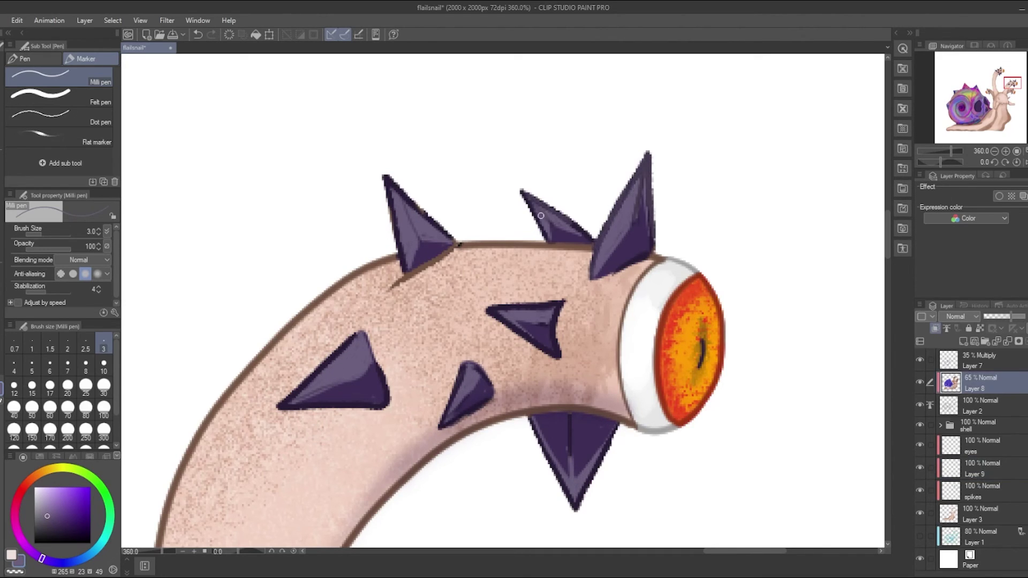
{"action": "mouse_move", "coordinate": [387, 180]}
{"action": "left_mouse_down"}
{"action": "mouse_move", "coordinate": [445, 236]}
{"action": "mouse_move", "coordinate": [403, 268]}
{"action": "left_mouse_up"}
{"action": "left_click_drag", "start_coordinate": [292, 395], "coordinate": [354, 336]}
{"action": "left_click_drag", "start_coordinate": [533, 424], "coordinate": [576, 507]}
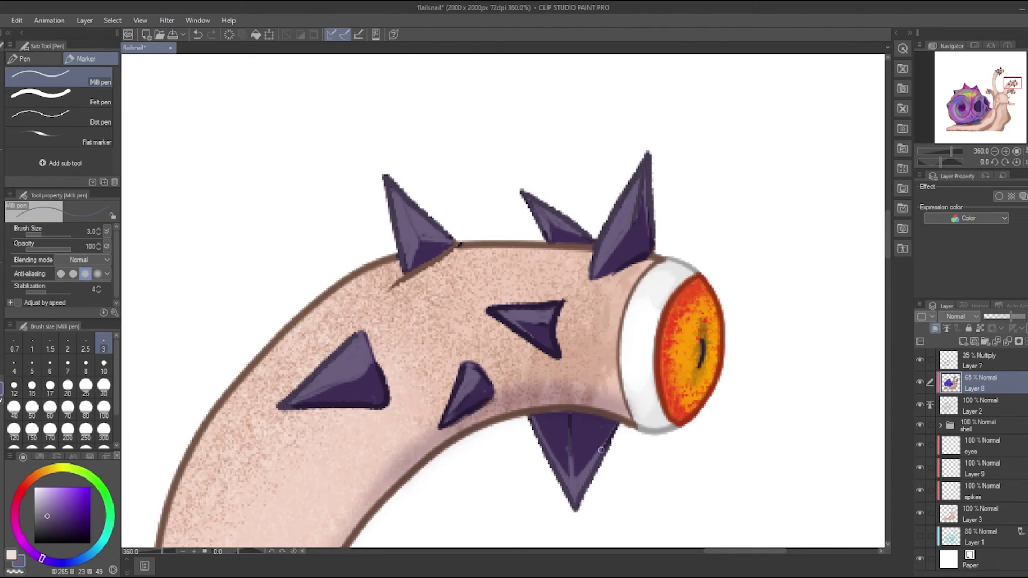
{"action": "left_click_drag", "start_coordinate": [608, 445], "coordinate": [578, 501]}
Highlight the rear right eyestalk's spikes in muted purple and lower the highlight layer's opacity to 85%
{"action": "scroll", "coordinate": [589, 374], "scroll_direction": "down", "scroll_amount": 5}
{"action": "left_click", "coordinate": [548, 204], "text": "ctrl+shift"}
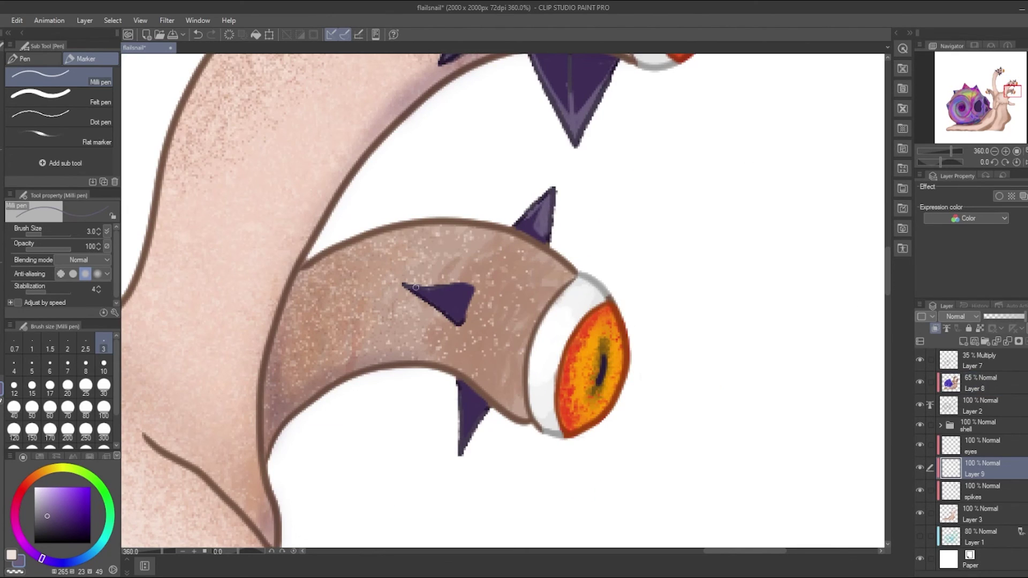
{"action": "left_click_drag", "start_coordinate": [416, 288], "coordinate": [469, 292]}
{"action": "left_click_drag", "start_coordinate": [463, 402], "coordinate": [465, 416]}
{"action": "key", "text": "ctrl+alt+0"}
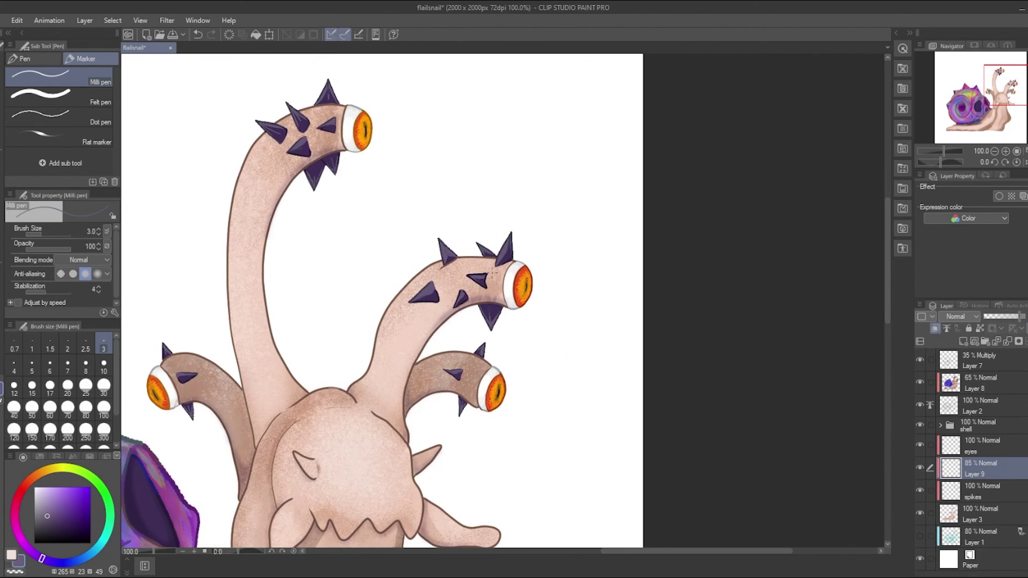
{"action": "key", "text": "ctrl+0"}
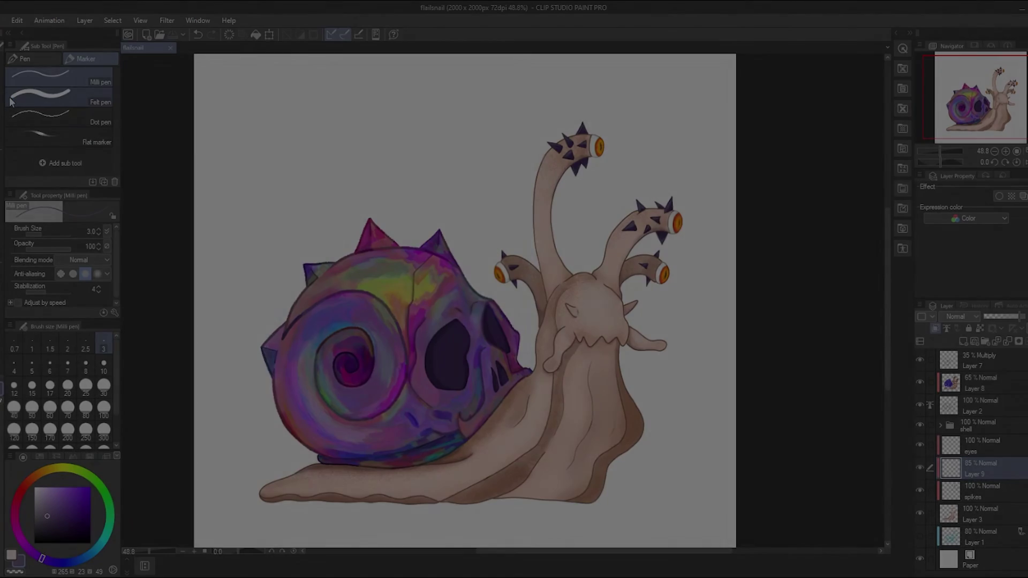